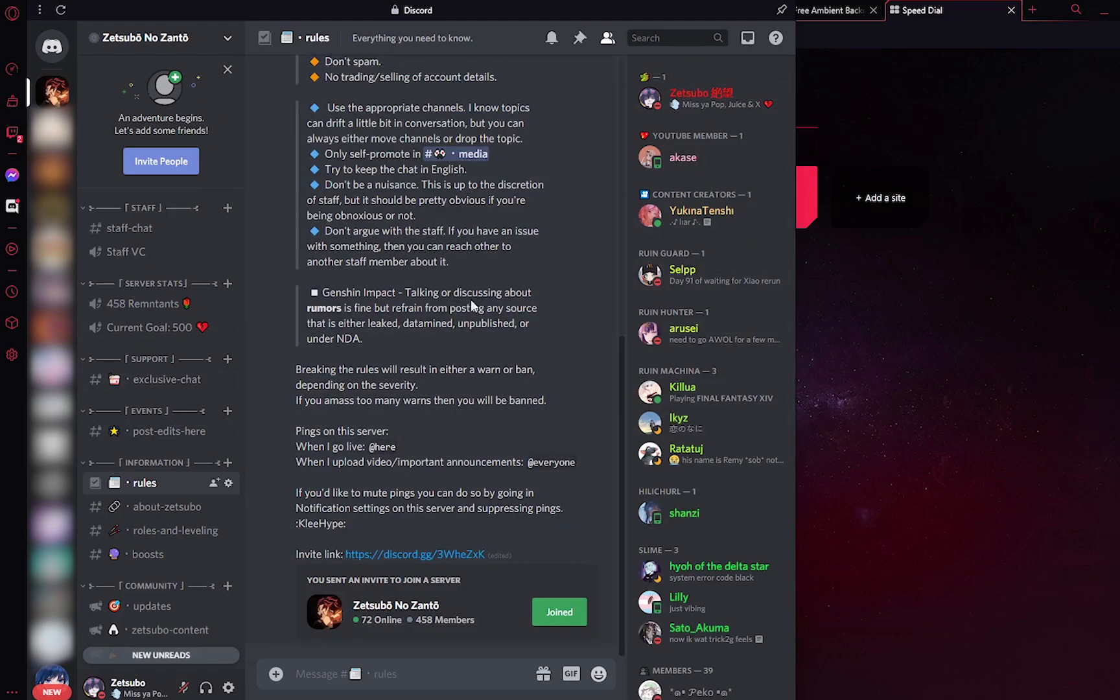
Step: Close the Discord panel and preview the browser's built-in Messenger and Spotify player panels, closing each one after viewing
{"action": "left_click", "coordinate": [884, 294]}
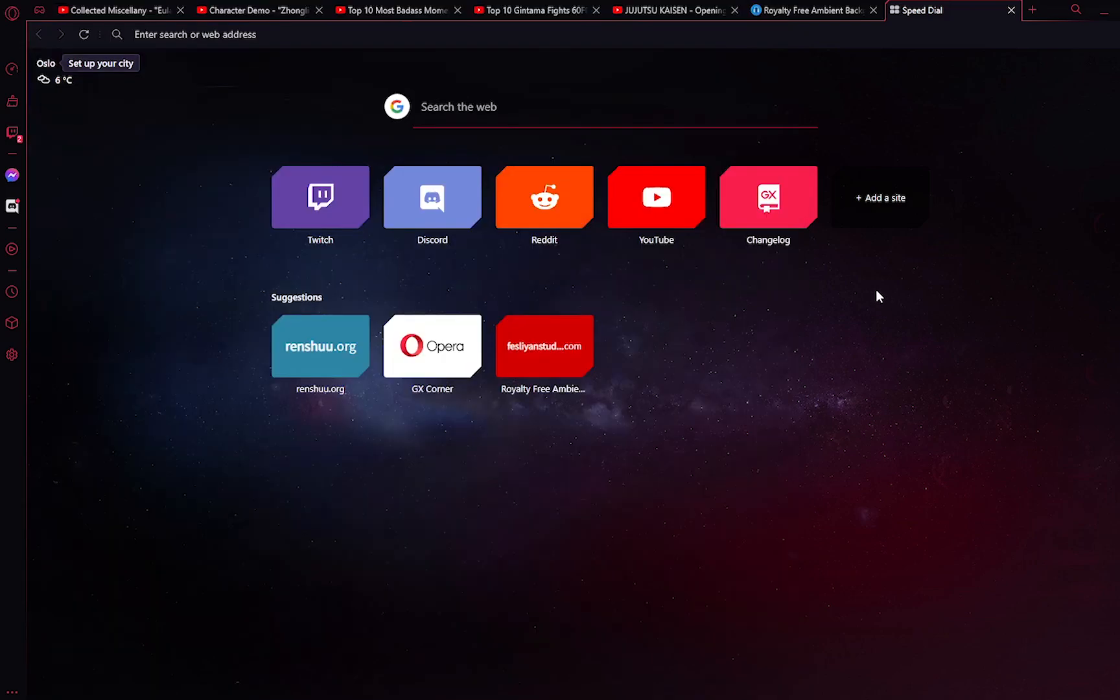
{"action": "left_click", "coordinate": [12, 176]}
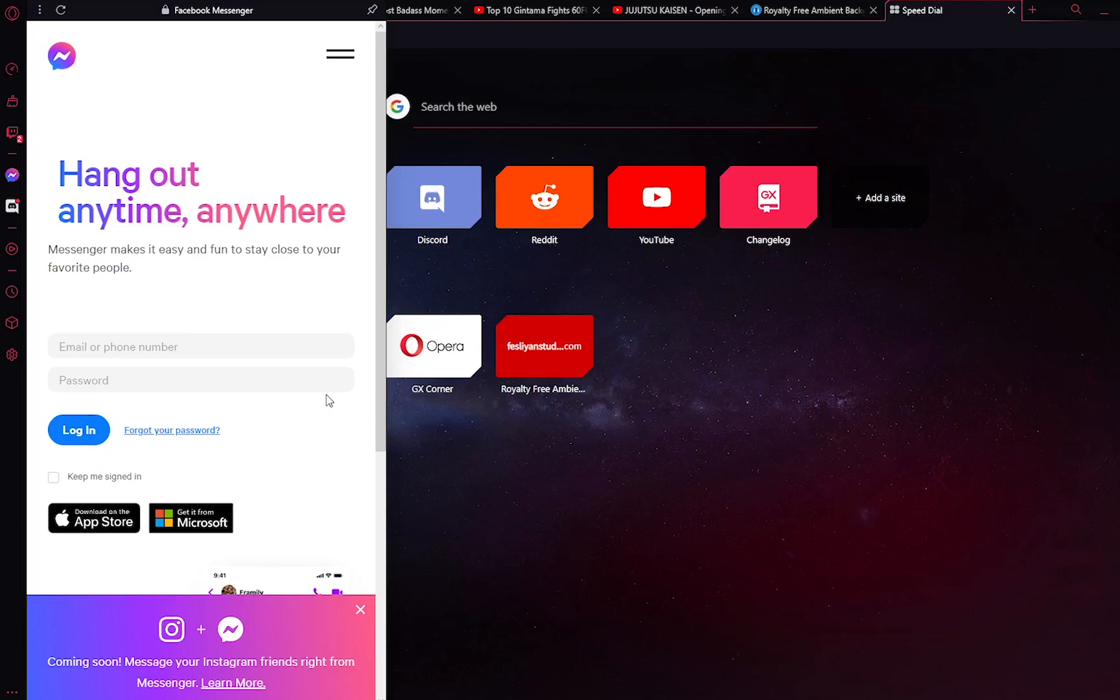
{"action": "left_click", "coordinate": [506, 470]}
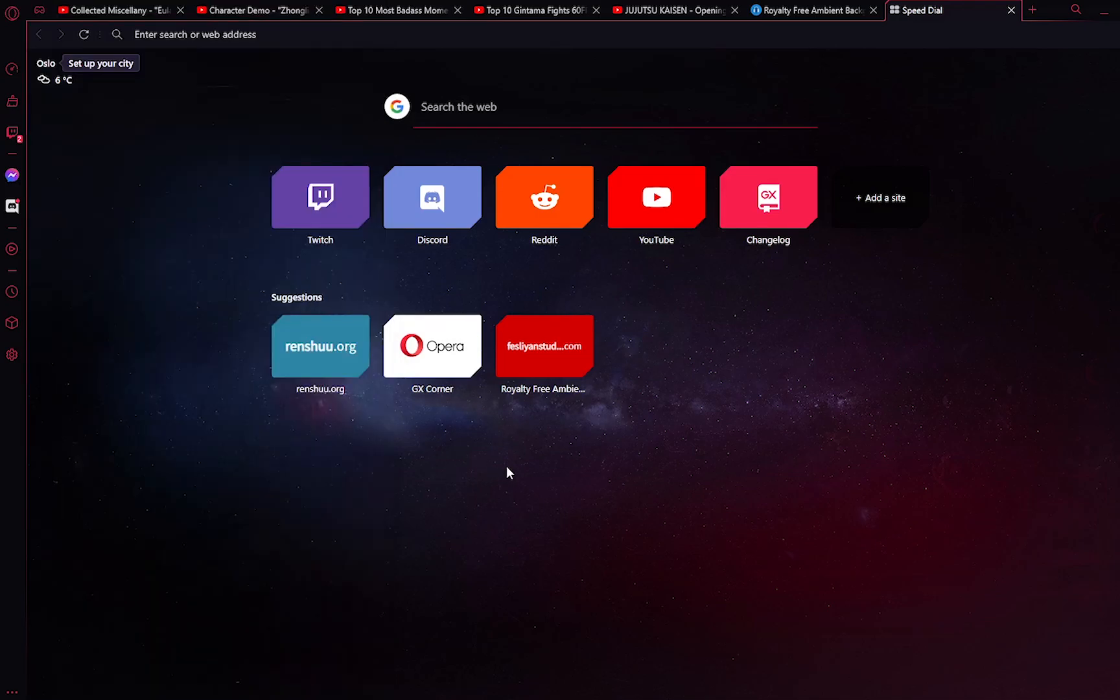
{"action": "left_click", "coordinate": [12, 249]}
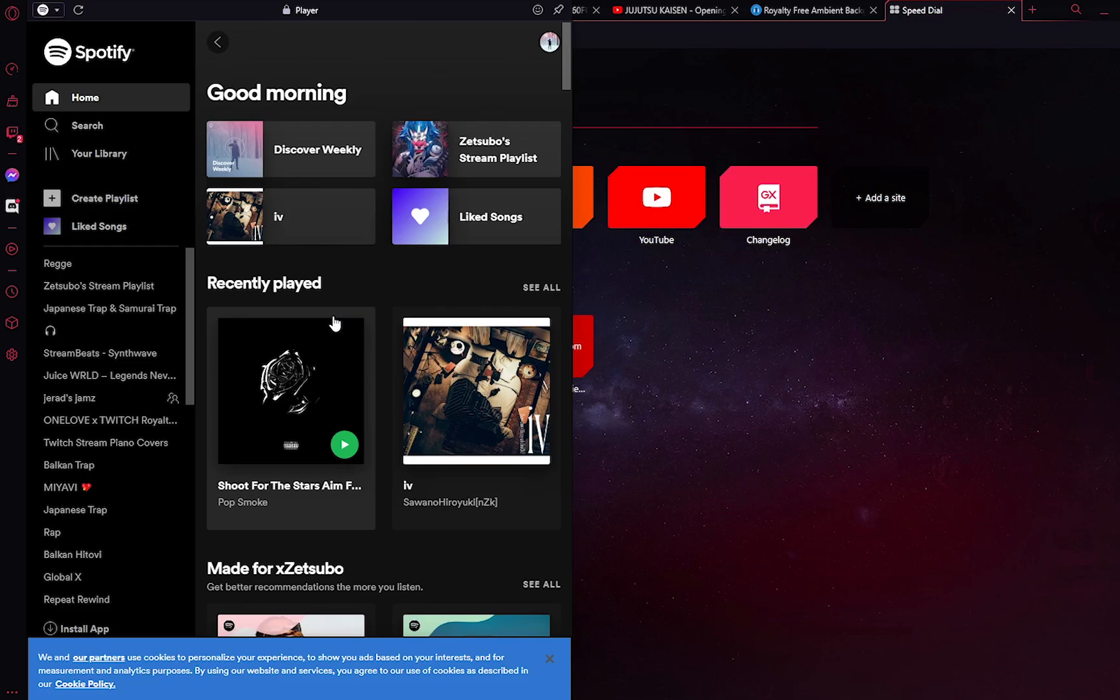
{"action": "left_click", "coordinate": [723, 350]}
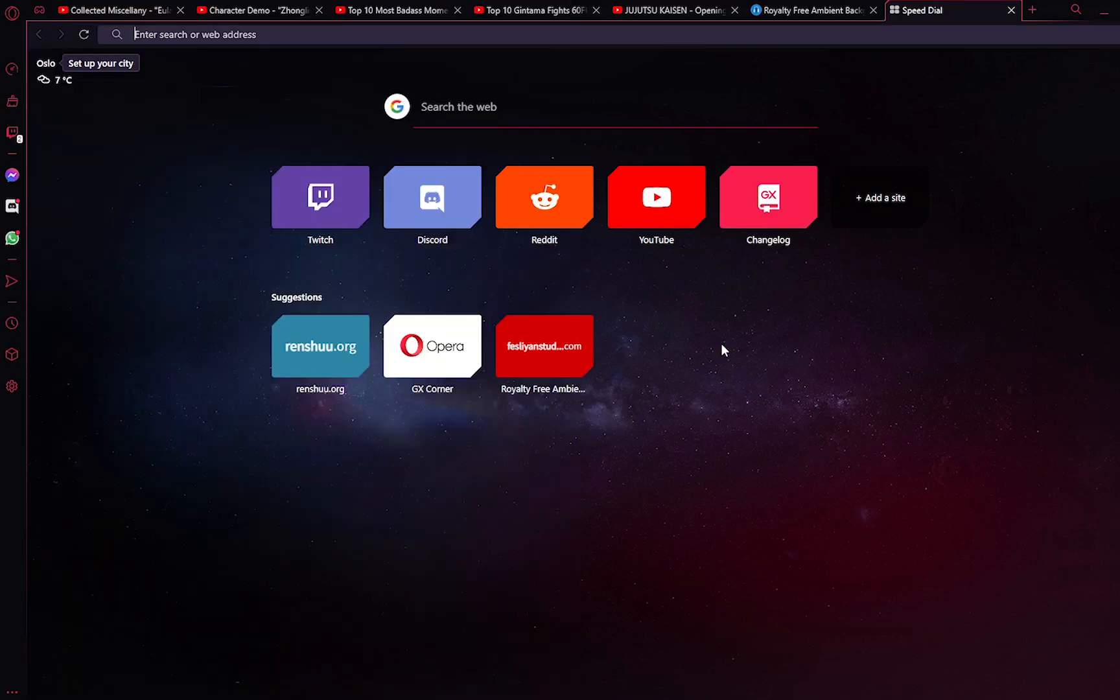
Step: Open GX Corner and look through its release calendar, free games, deals and daily gaming news
{"action": "left_click", "coordinate": [39, 10]}
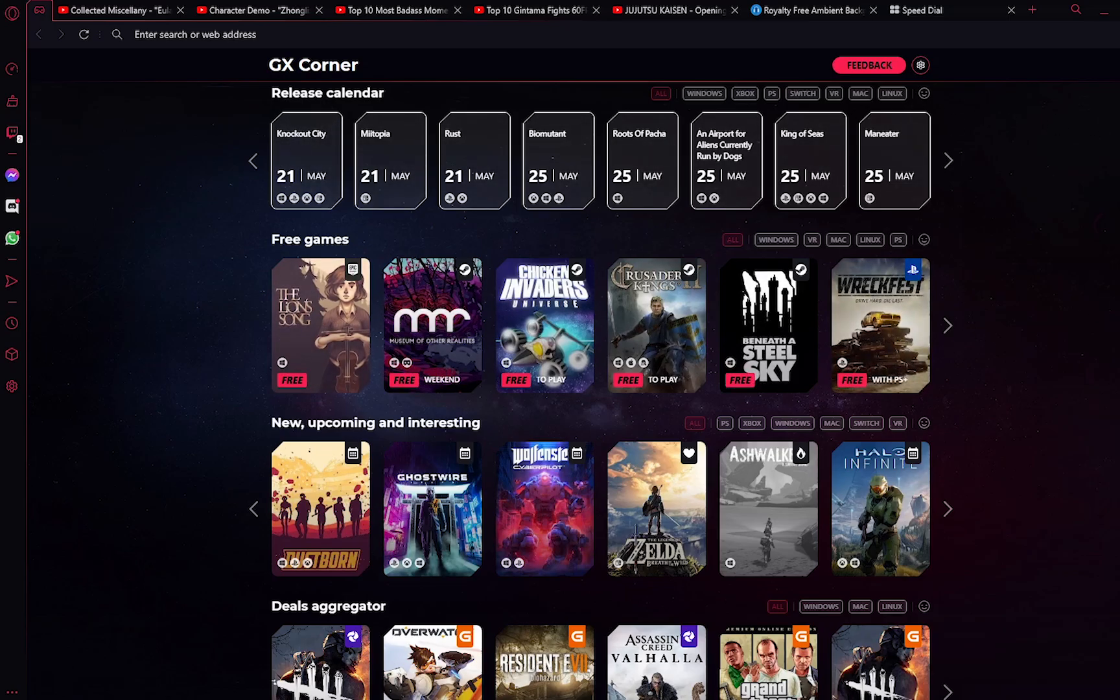
{"action": "scroll", "coordinate": [601, 389], "scroll_direction": "down", "scroll_amount": 15}
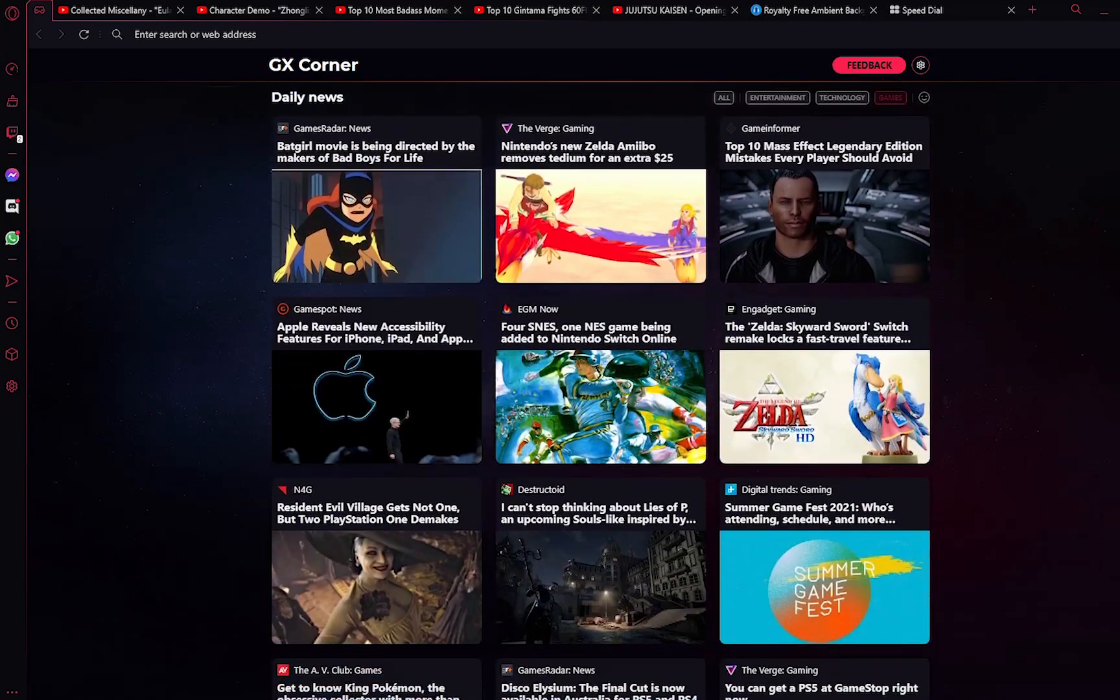
{"action": "scroll", "coordinate": [601, 389], "scroll_direction": "down", "scroll_amount": 5}
{"action": "scroll", "coordinate": [601, 389], "scroll_direction": "up", "scroll_amount": 5}
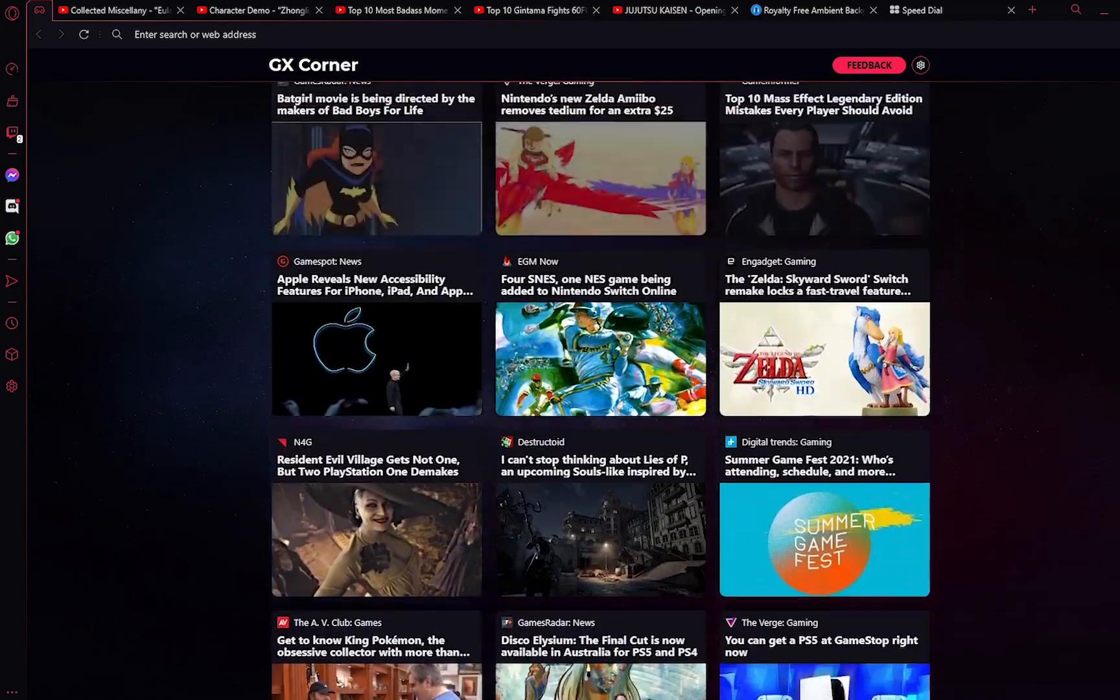
{"action": "scroll", "coordinate": [600, 389], "scroll_direction": "up", "scroll_amount": 14}
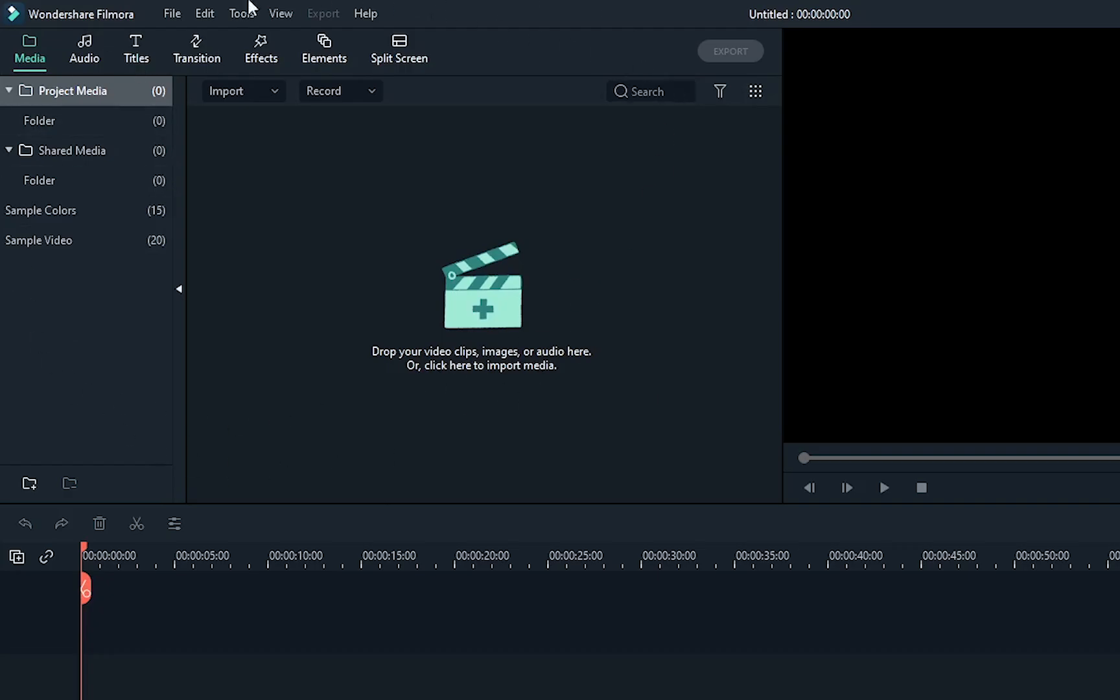
Step: Switch to Wondershare Filmora and view its transition and effects libraries before returning to the project media
{"action": "left_click", "coordinate": [200, 50]}
{"action": "left_click", "coordinate": [262, 50]}
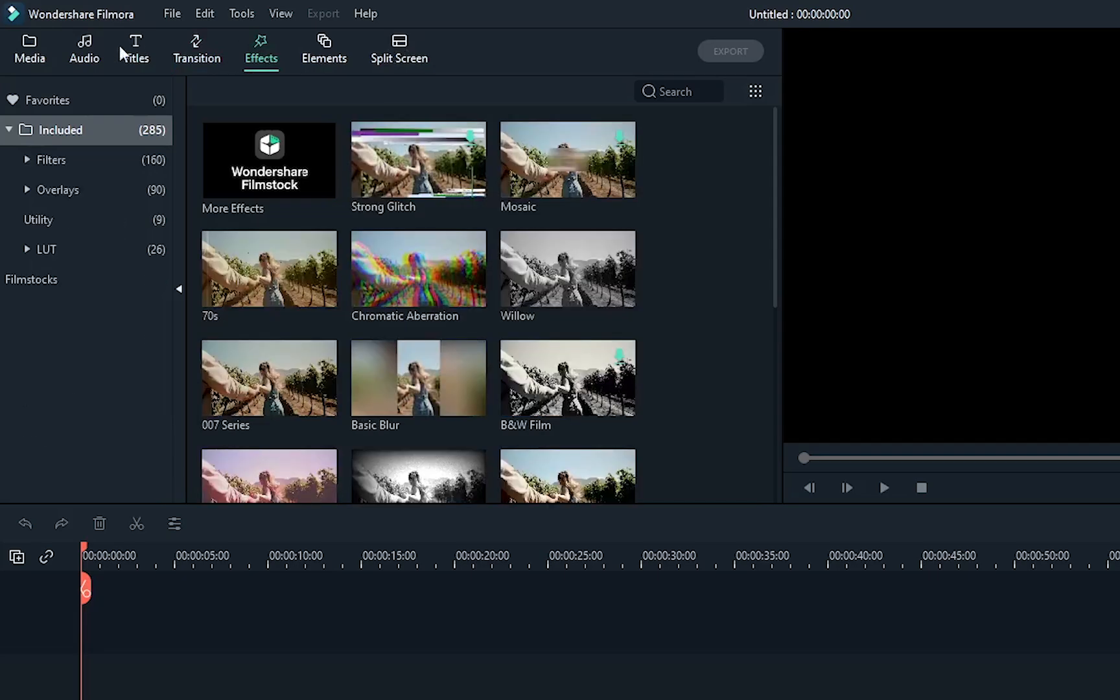
{"action": "left_click", "coordinate": [37, 54]}
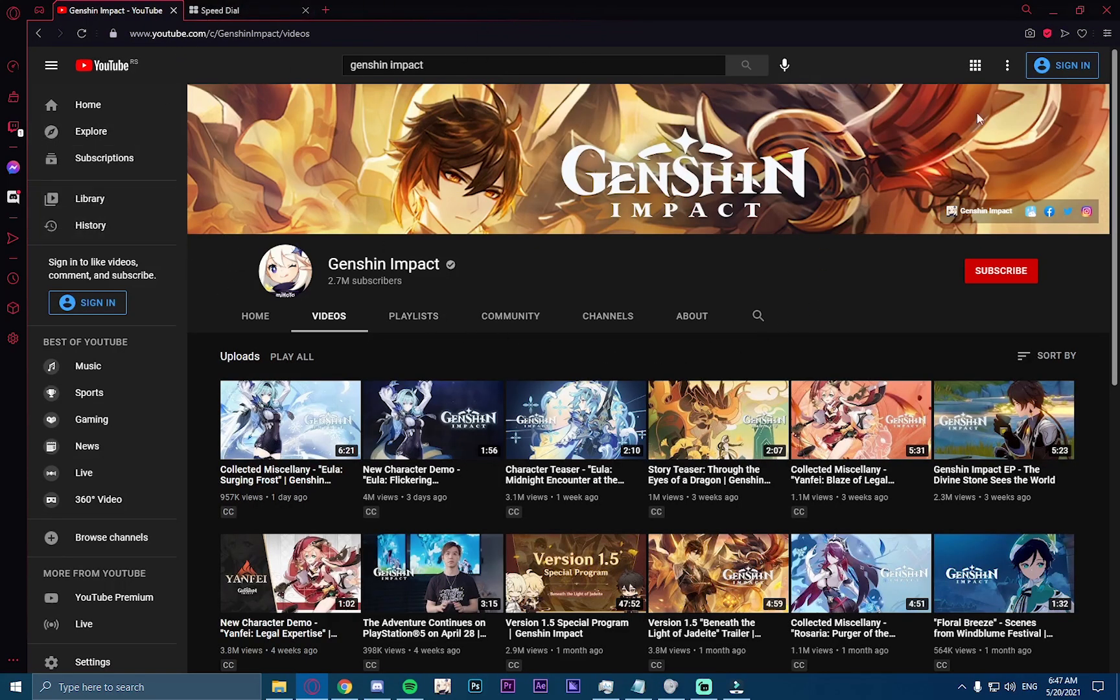
Step: Browse the Genshin Impact channel's uploads in Opera GX and open the Rosaria "New Character Demo" video
{"action": "scroll", "coordinate": [684, 422], "scroll_direction": "down", "scroll_amount": 5}
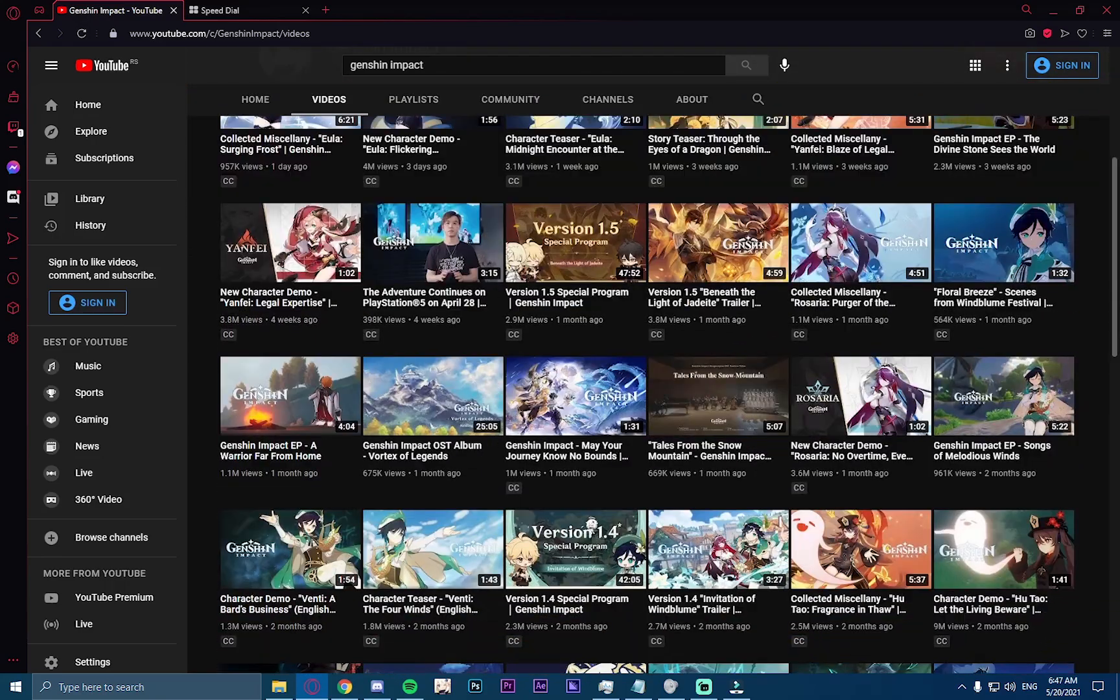
{"action": "scroll", "coordinate": [683, 422], "scroll_direction": "down", "scroll_amount": 3}
{"action": "left_click_drag", "start_coordinate": [1115, 333], "coordinate": [1117, 245]}
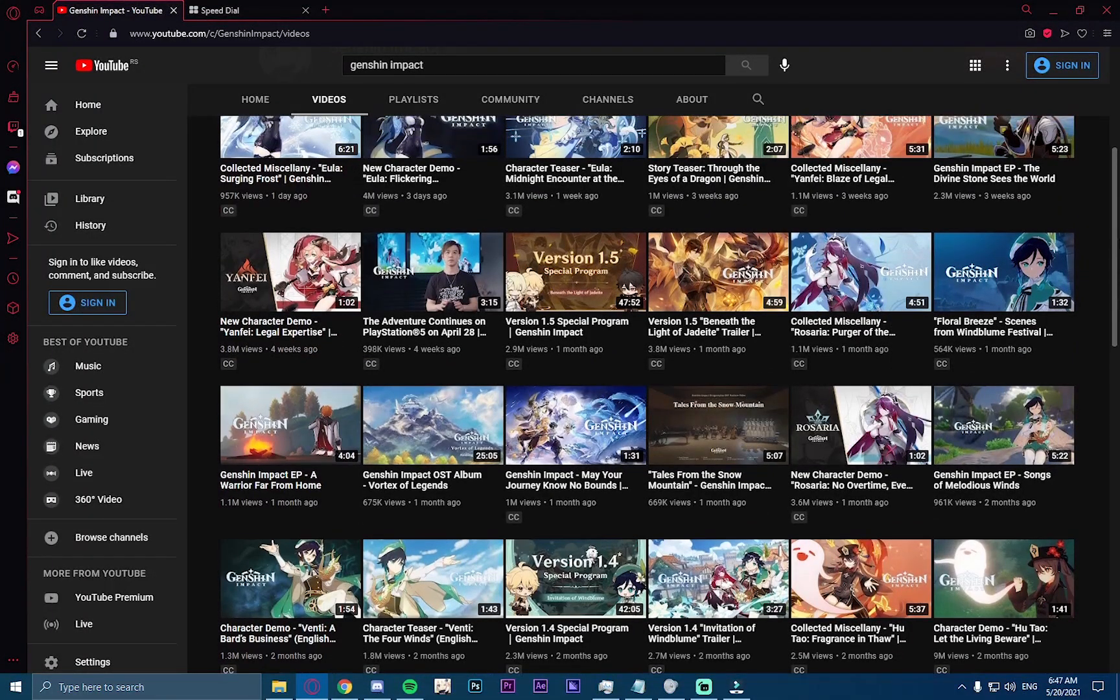
{"action": "left_click", "coordinate": [847, 439]}
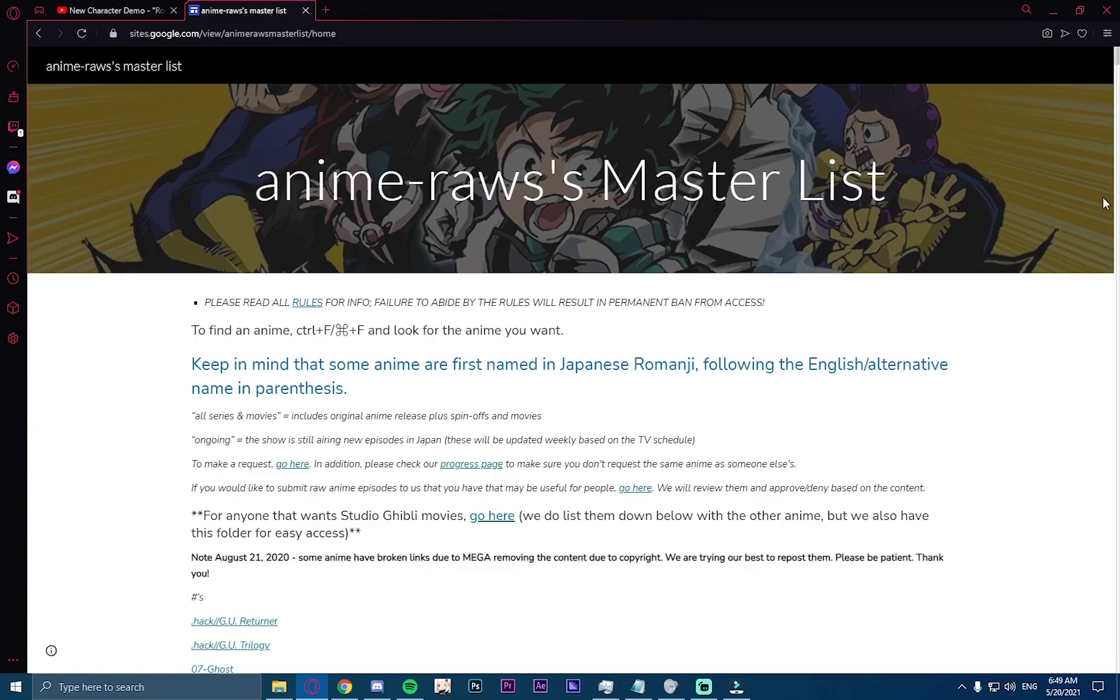
Step: Look through the anime-raws master list and search the page for "demon slayer"
{"action": "left_click", "coordinate": [1115, 98]}
{"action": "left_click_drag", "start_coordinate": [1115, 97], "coordinate": [1112, 88]}
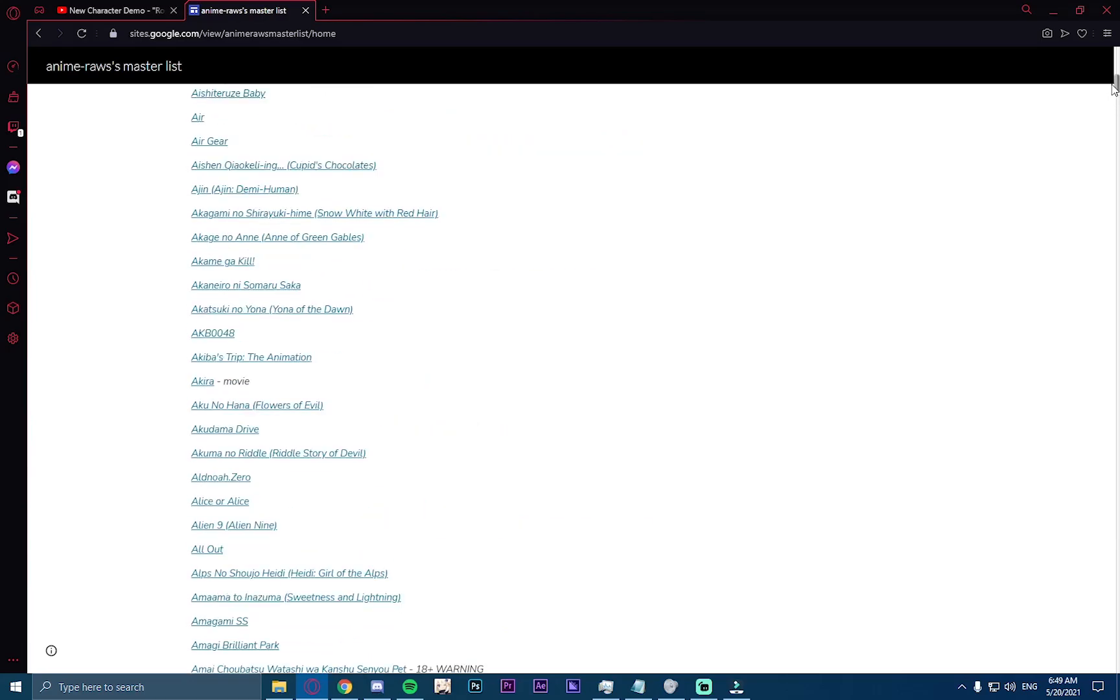
{"action": "key", "text": "ctrl+f"}
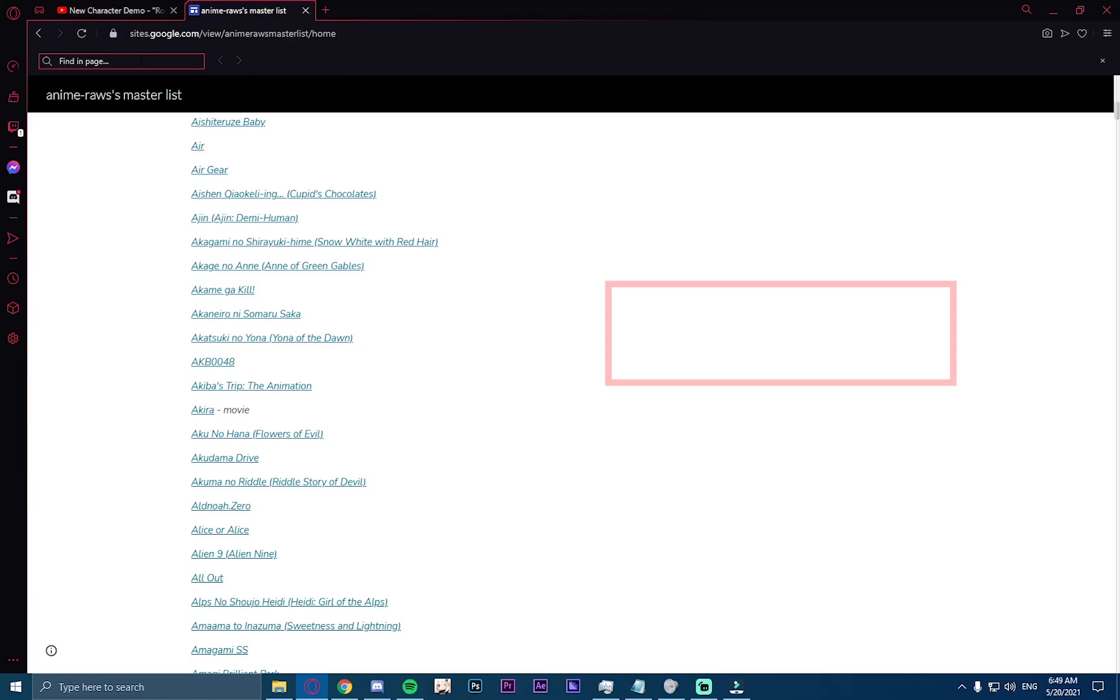
{"action": "type", "text": "demon slayer"}
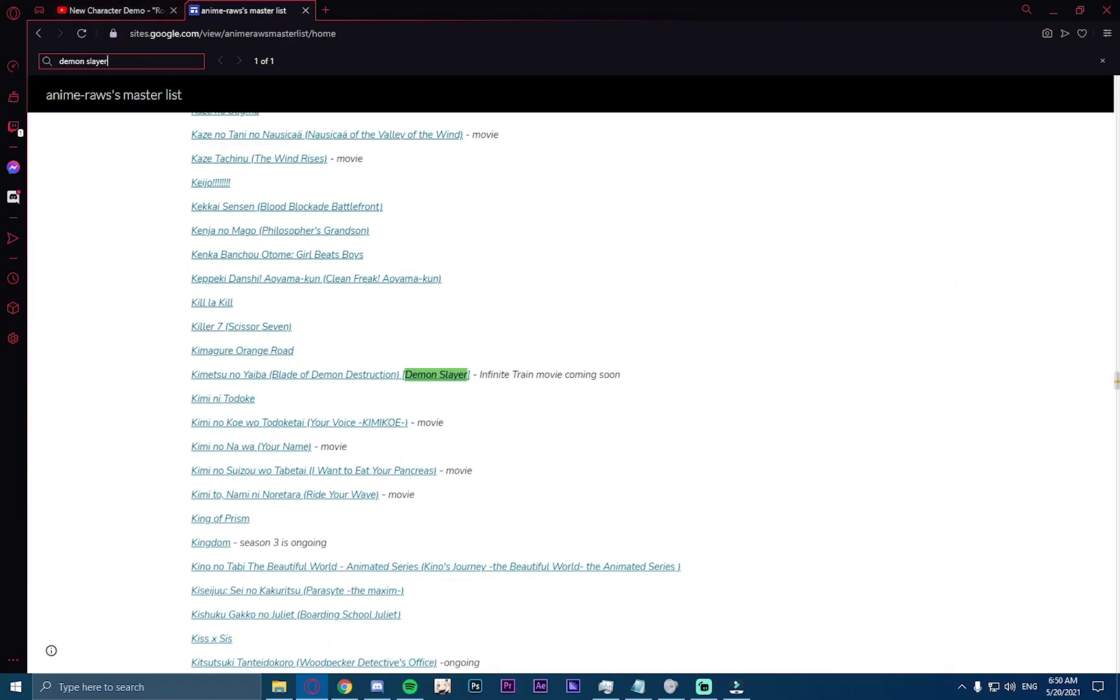
Step: Find "kimetsu no yaiba" in the master list, open its MEGA folder and accept the cookies
{"action": "key", "text": "ctrl+a"}
{"action": "type", "text": "kimetsu no yaiba"}
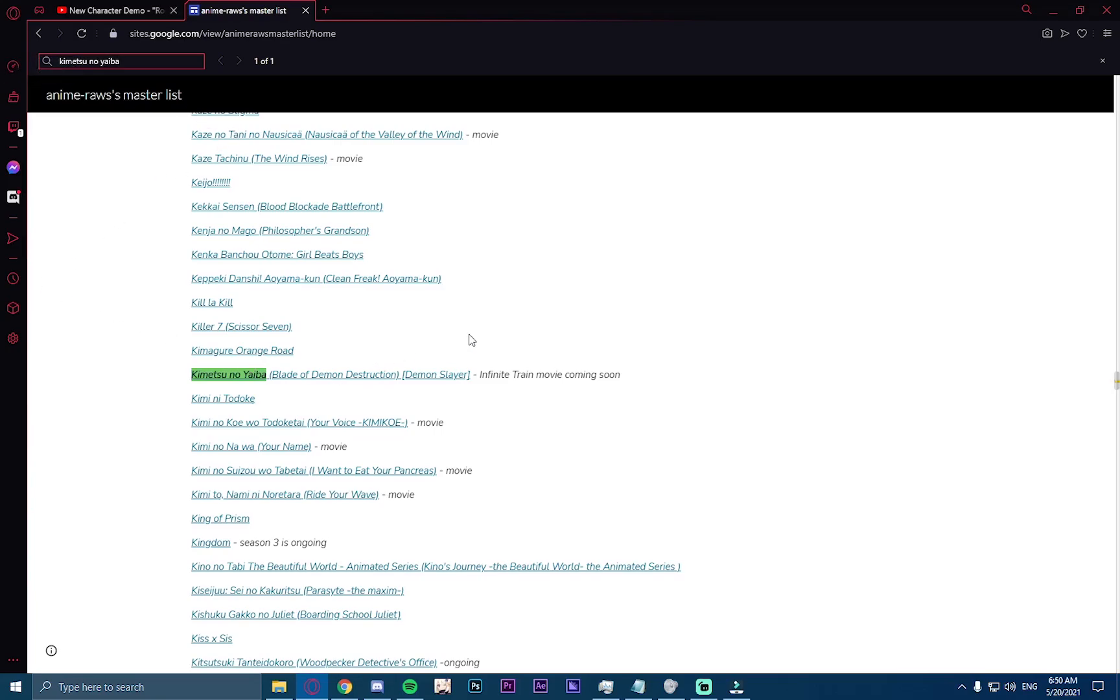
{"action": "left_click", "coordinate": [447, 375]}
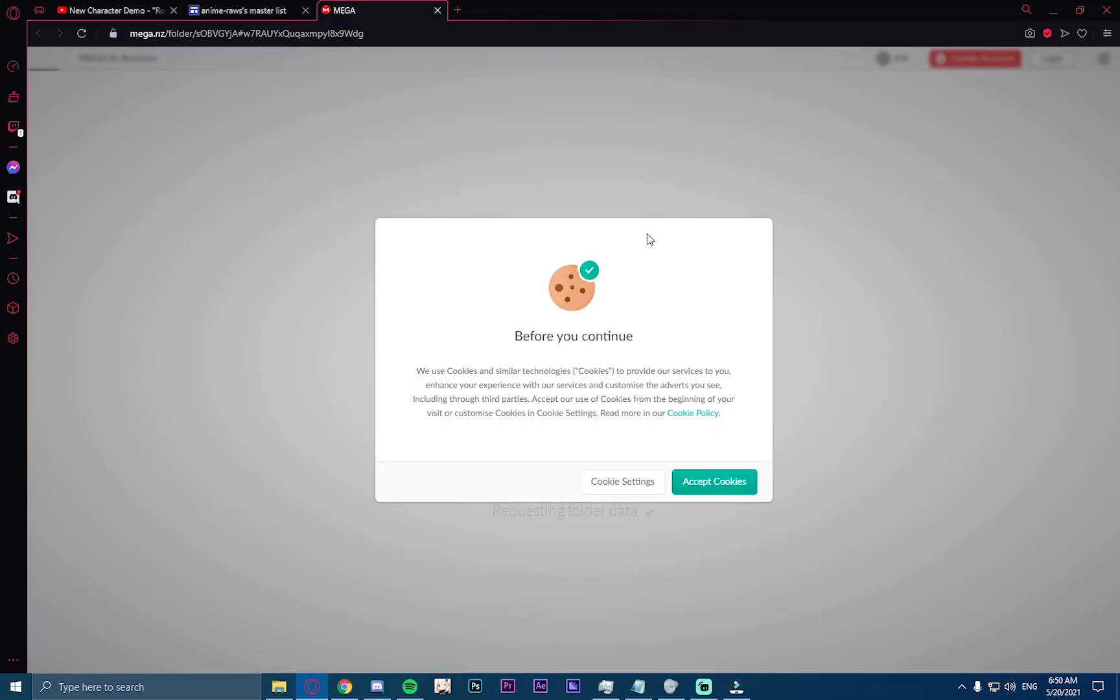
{"action": "left_click", "coordinate": [714, 481]}
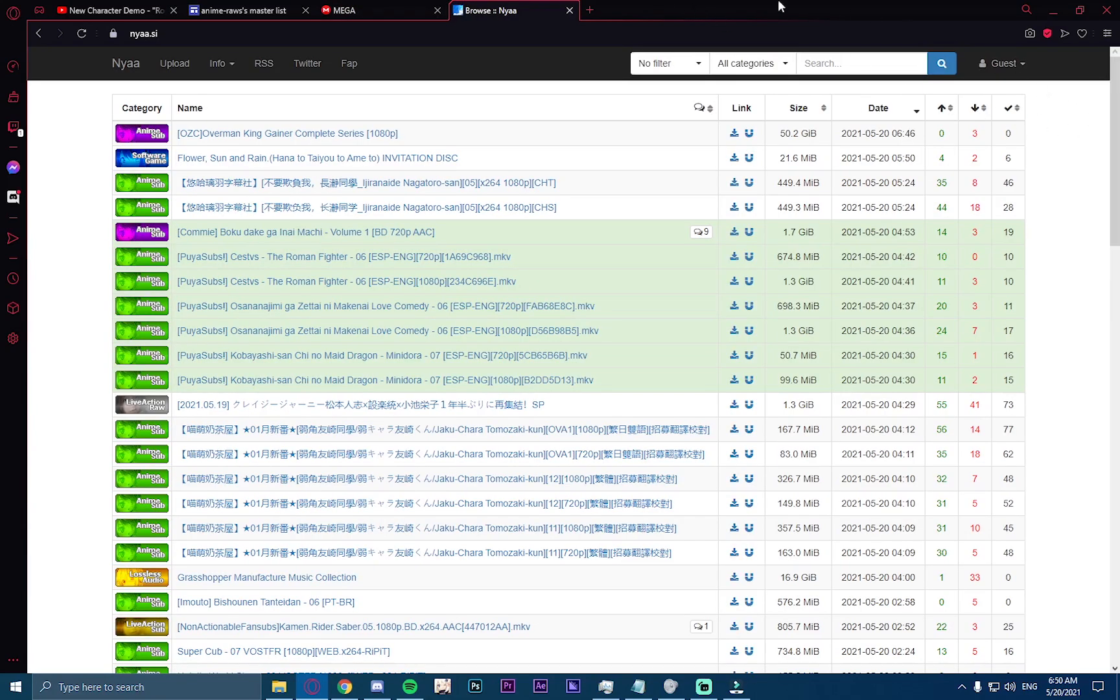
Step: Filter the Nyaa listings to the raw anime category and search for "kimetsu no yaiba"
{"action": "scroll", "coordinate": [1118, 175], "scroll_direction": "down", "scroll_amount": 4}
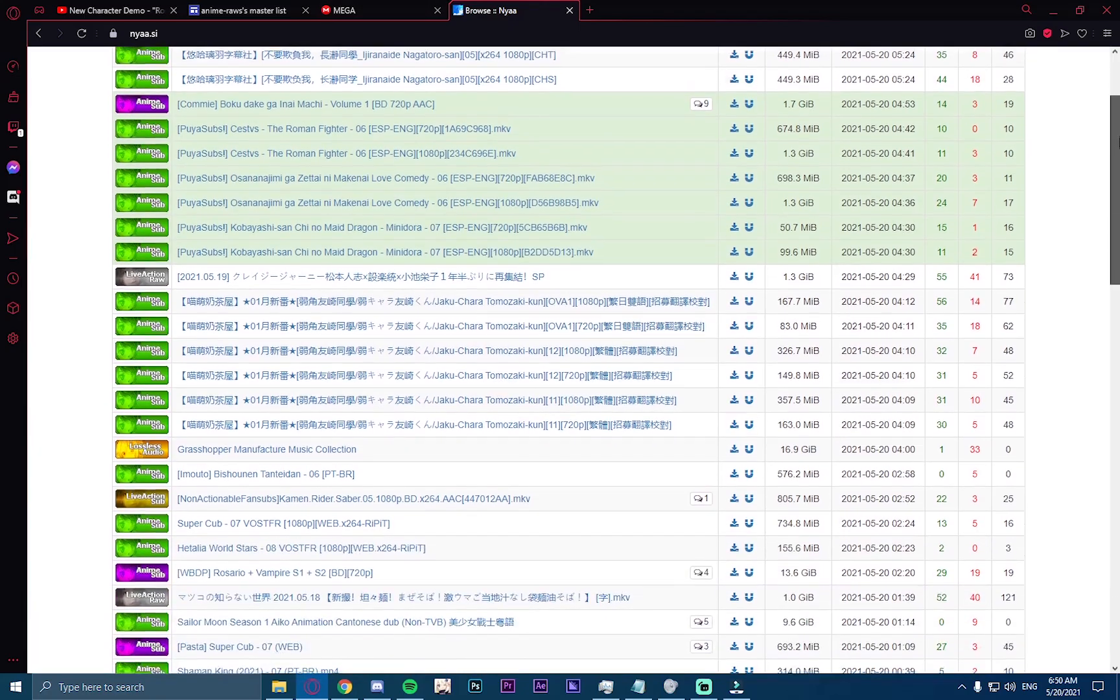
{"action": "scroll", "coordinate": [147, 119], "scroll_direction": "up", "scroll_amount": 7}
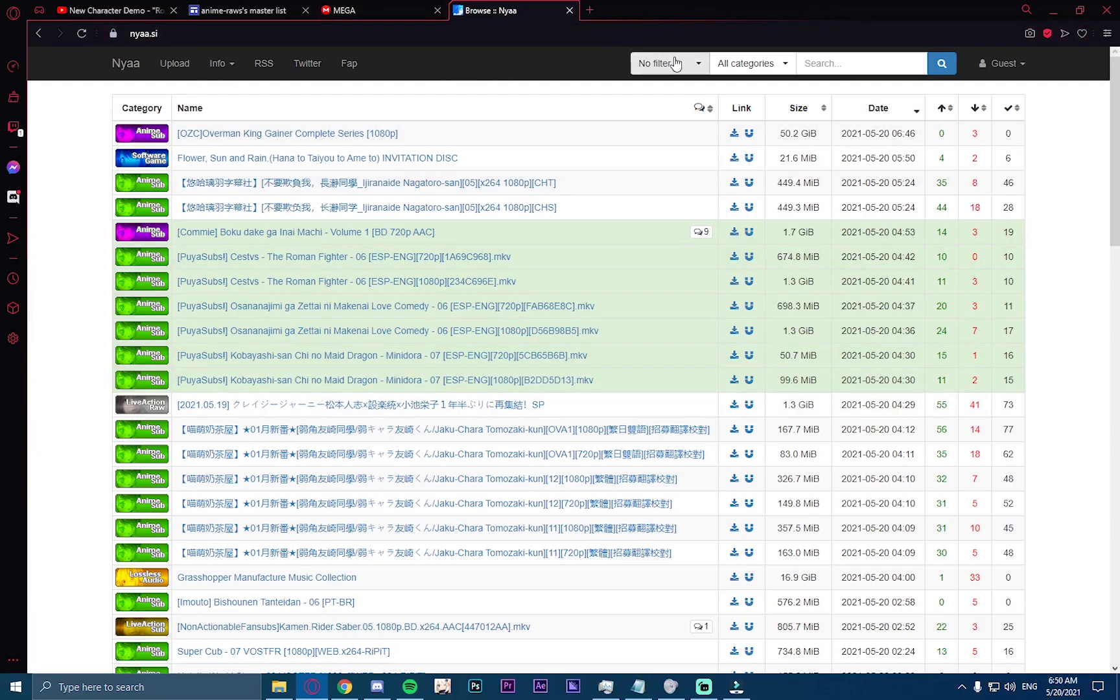
{"action": "left_click", "coordinate": [772, 66]}
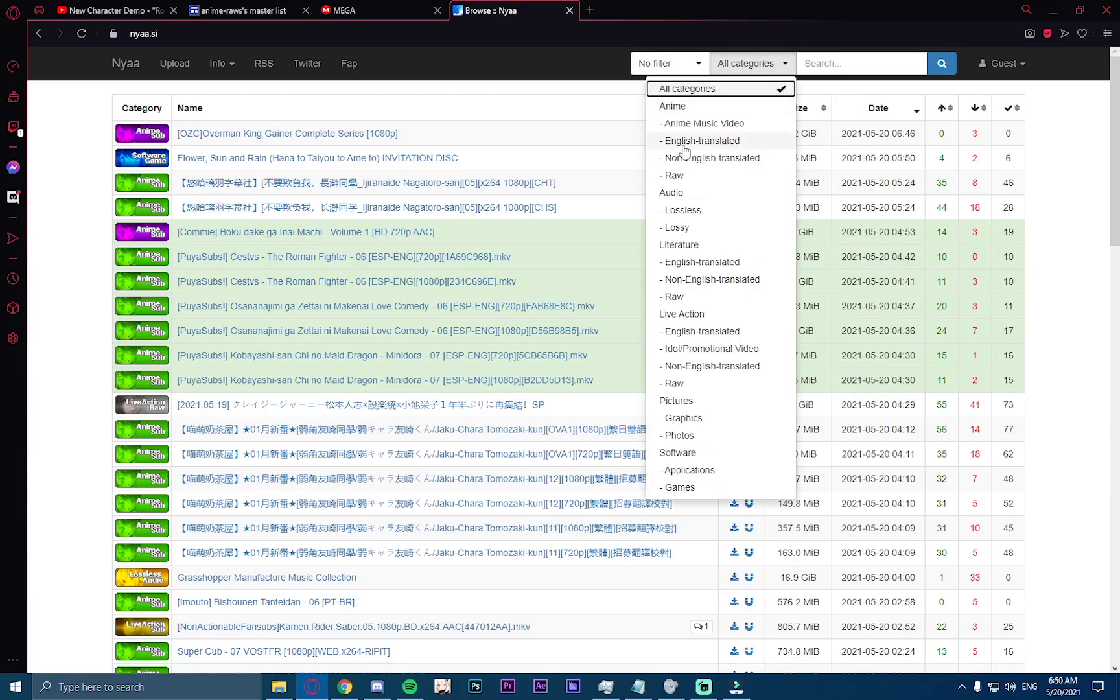
{"action": "left_click", "coordinate": [674, 175]}
{"action": "left_click", "coordinate": [941, 63]}
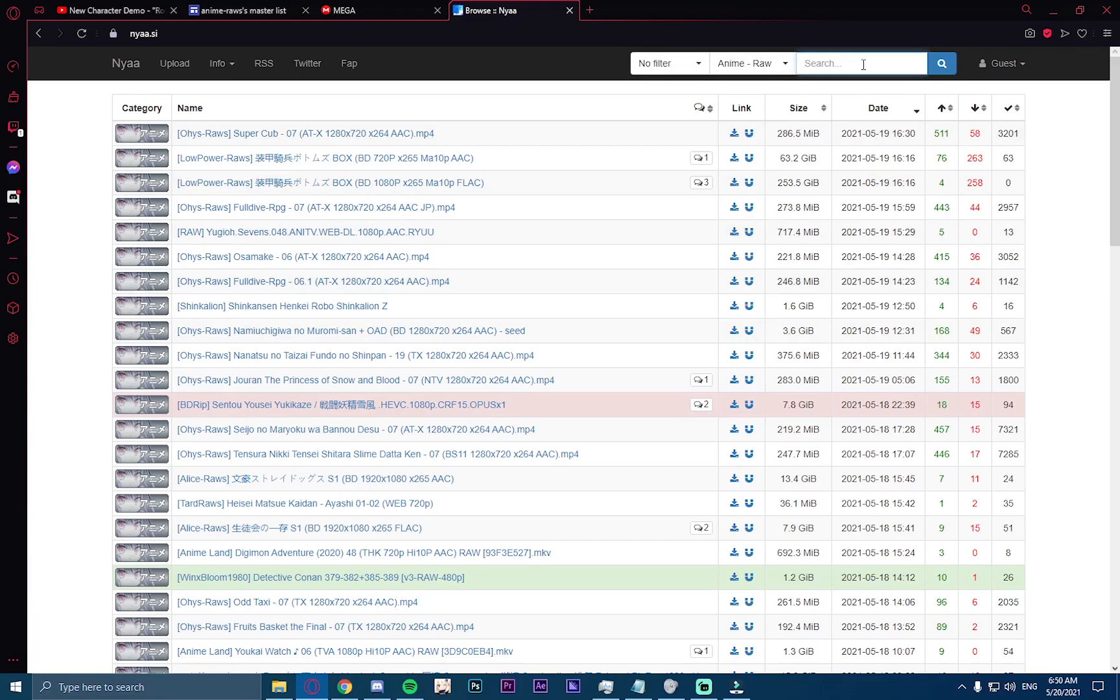
{"action": "type", "text": "kimetsu no yaiba"}
{"action": "key", "text": "Return"}
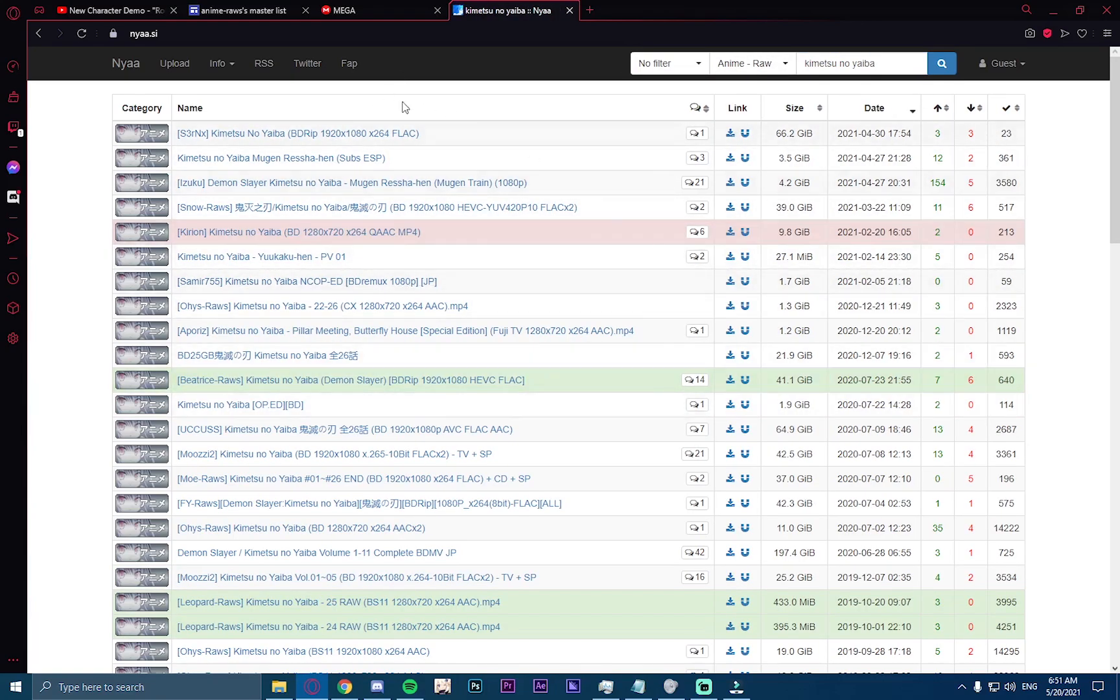
Step: Sort the Kimetsu no Yaiba results by size, largest first, and examine the top release's title and file size
{"action": "left_click", "coordinate": [827, 97]}
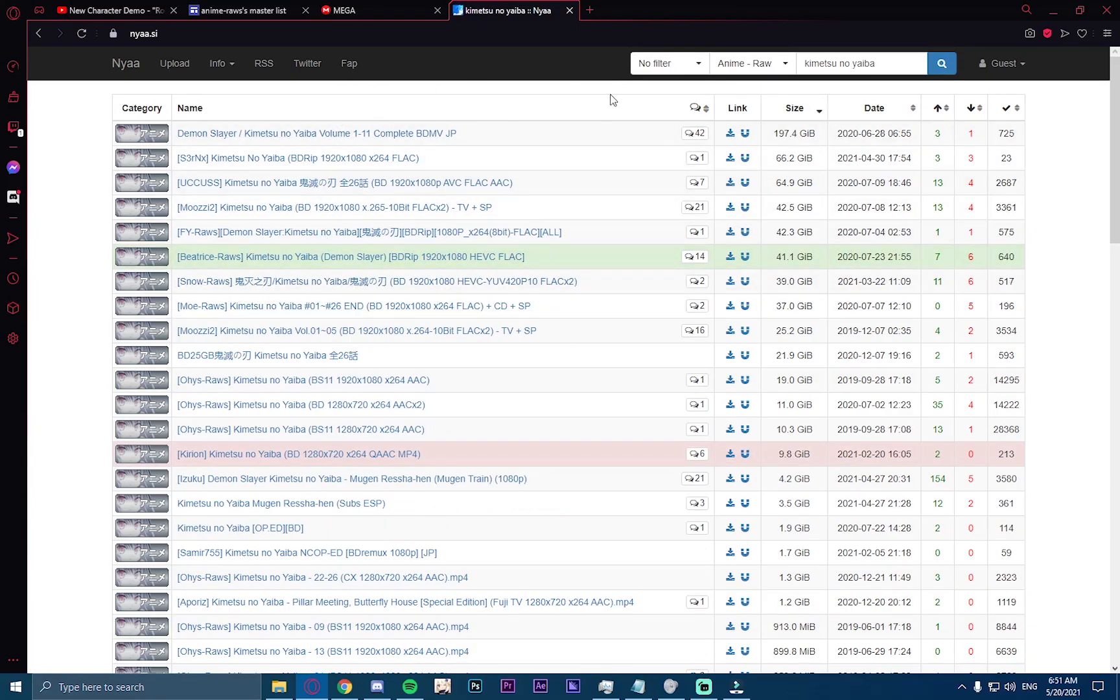
{"action": "scroll", "coordinate": [336, 302], "scroll_direction": "down", "scroll_amount": 1}
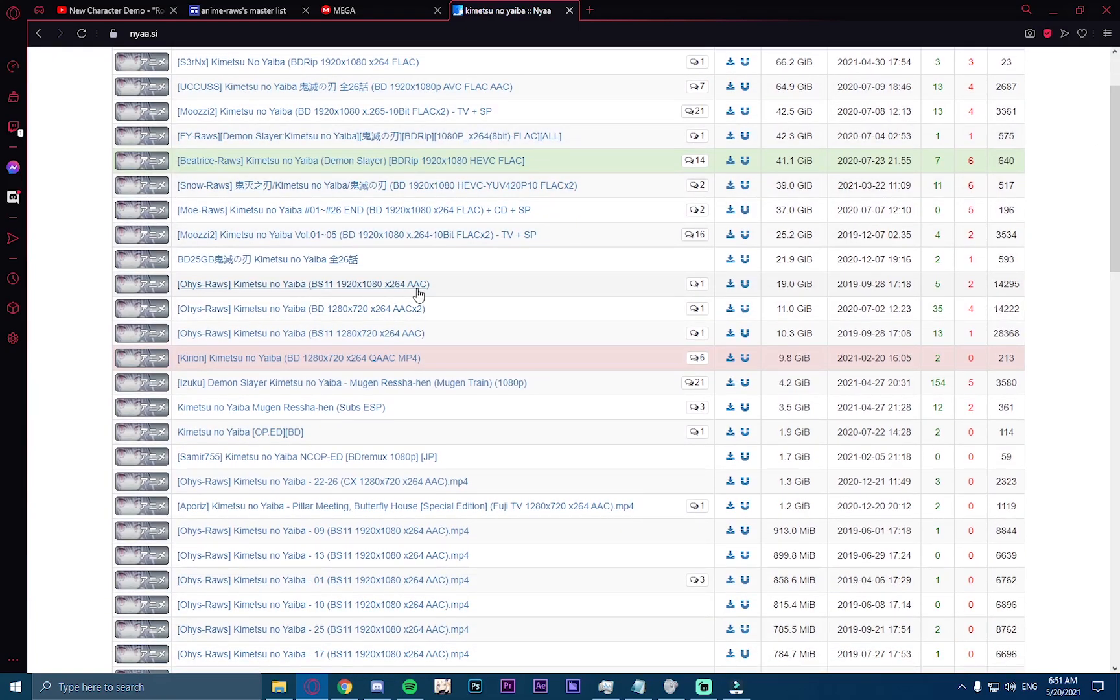
{"action": "scroll", "coordinate": [374, 293], "scroll_direction": "up", "scroll_amount": 1}
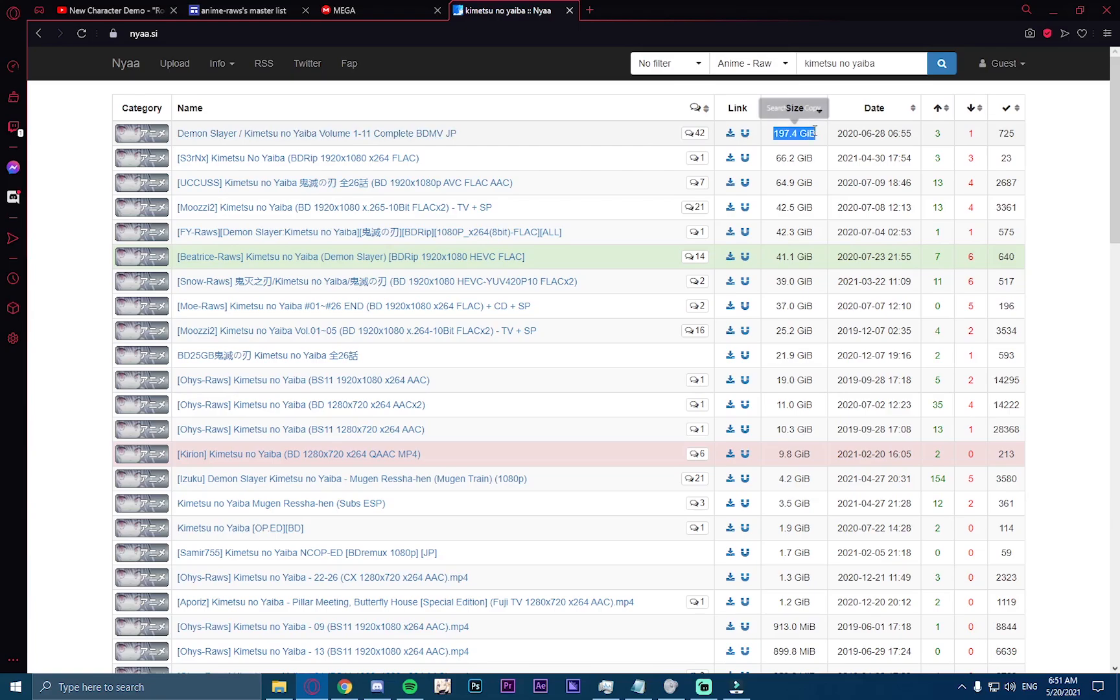
{"action": "left_click_drag", "start_coordinate": [504, 134], "coordinate": [176, 134]}
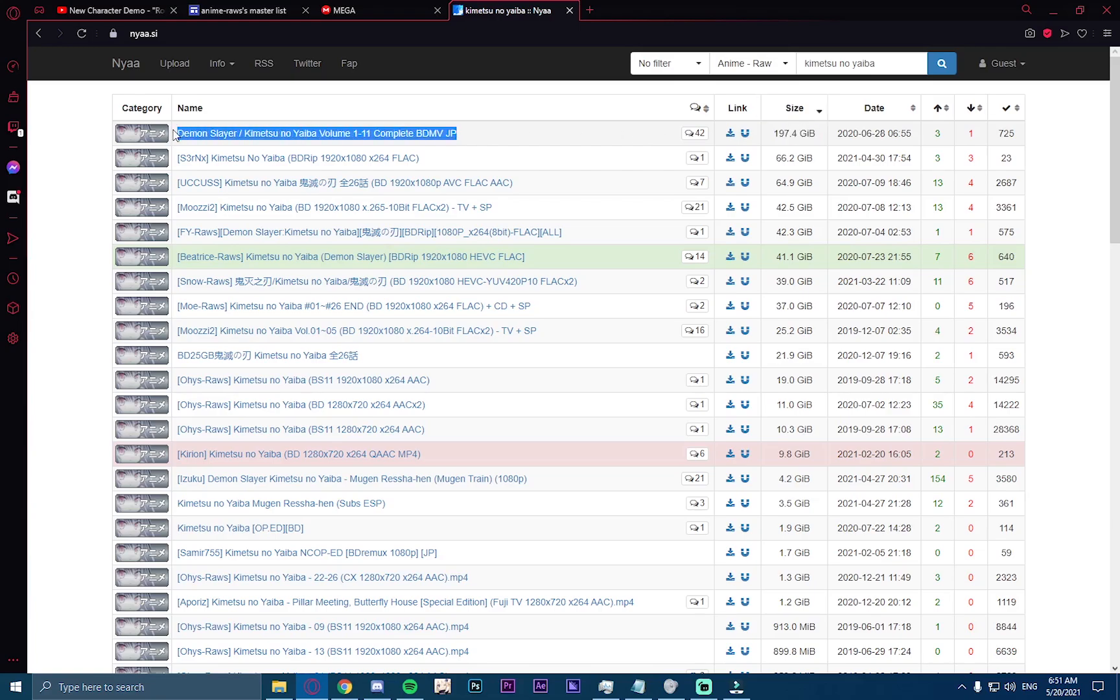
{"action": "left_click", "coordinate": [518, 141]}
{"action": "left_click_drag", "start_coordinate": [461, 134], "coordinate": [538, 132]}
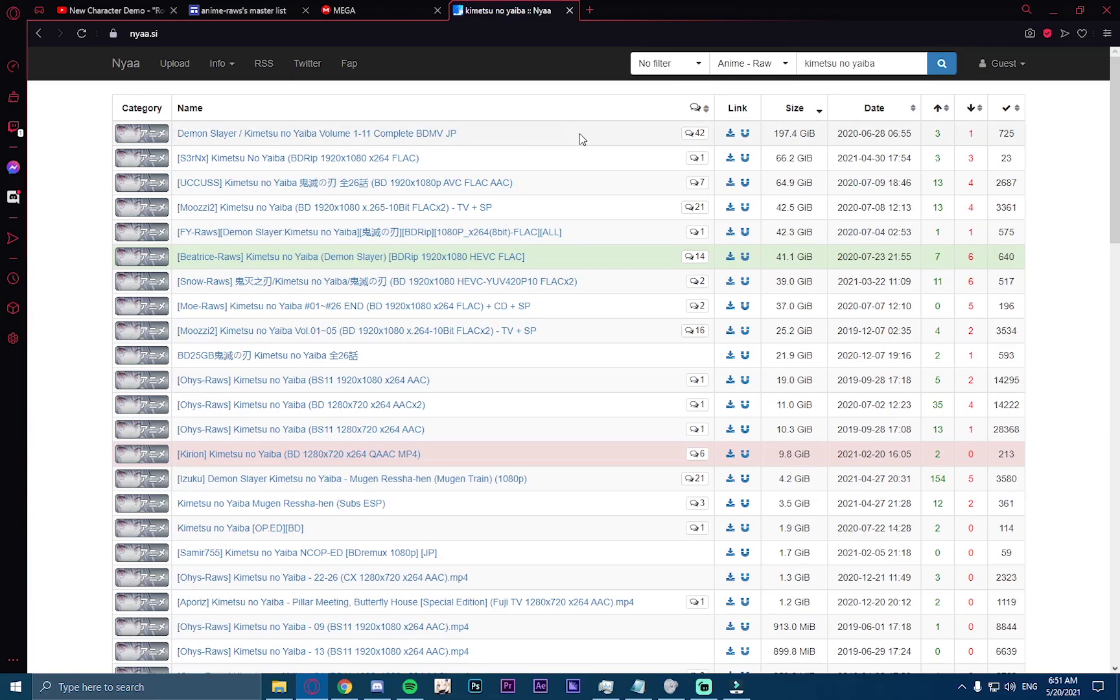
Step: Sort the results by most seeders and check the title and resolution of the top release
{"action": "left_click", "coordinate": [937, 108]}
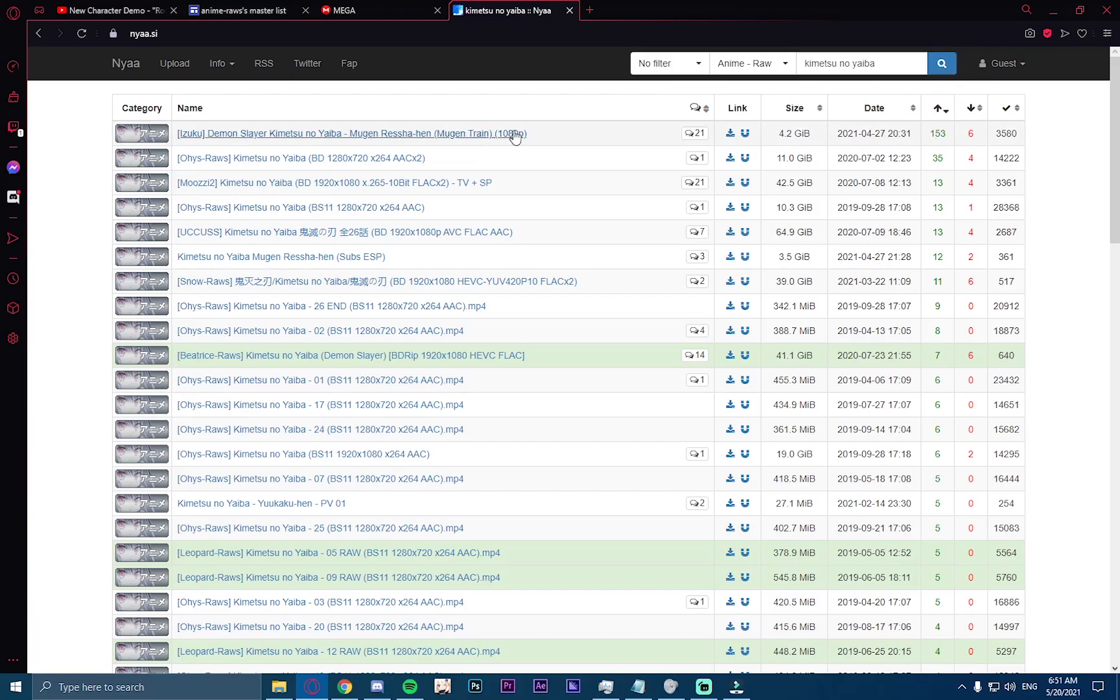
{"action": "left_click_drag", "start_coordinate": [527, 133], "coordinate": [176, 133]}
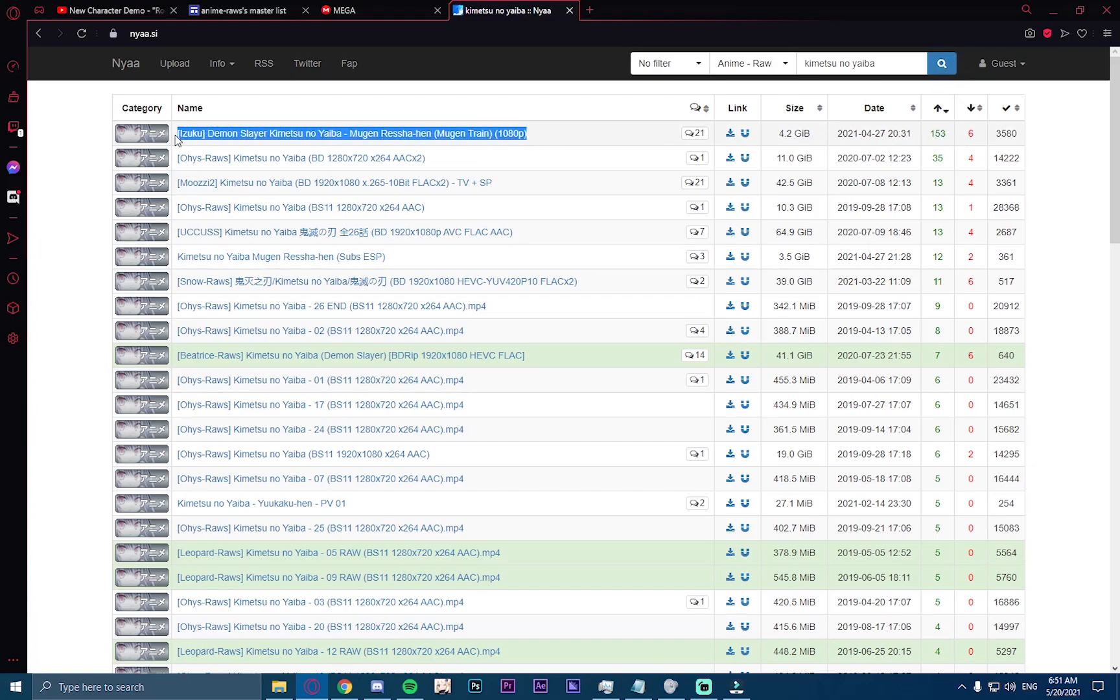
{"action": "left_click", "coordinate": [565, 135]}
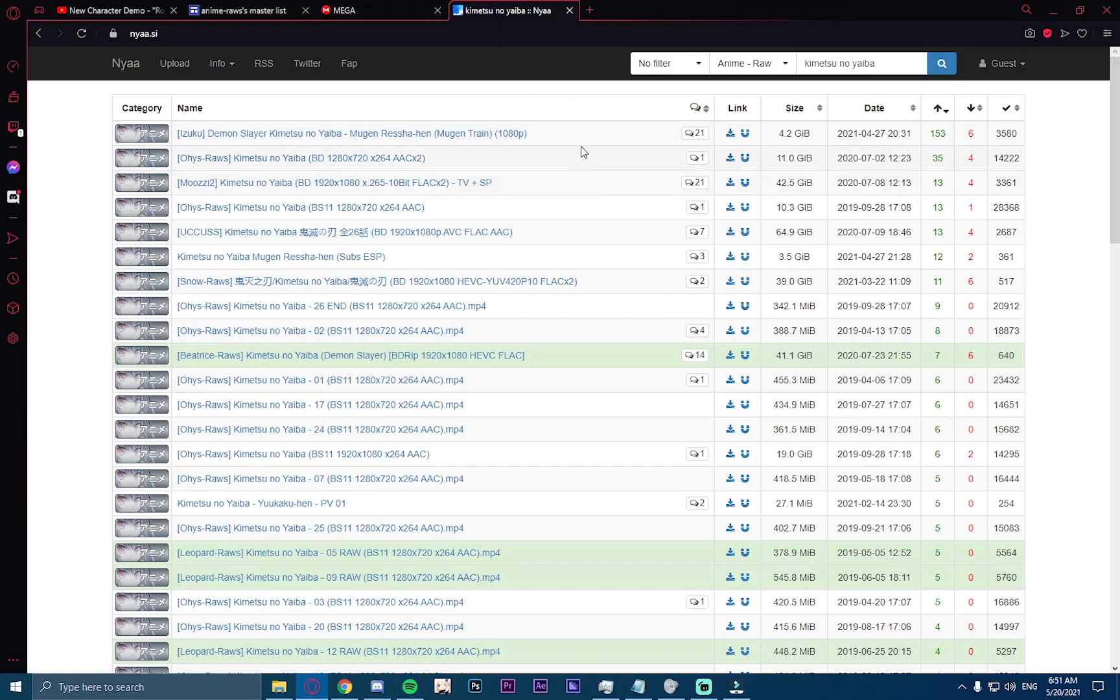
{"action": "left_click_drag", "start_coordinate": [537, 136], "coordinate": [494, 134]}
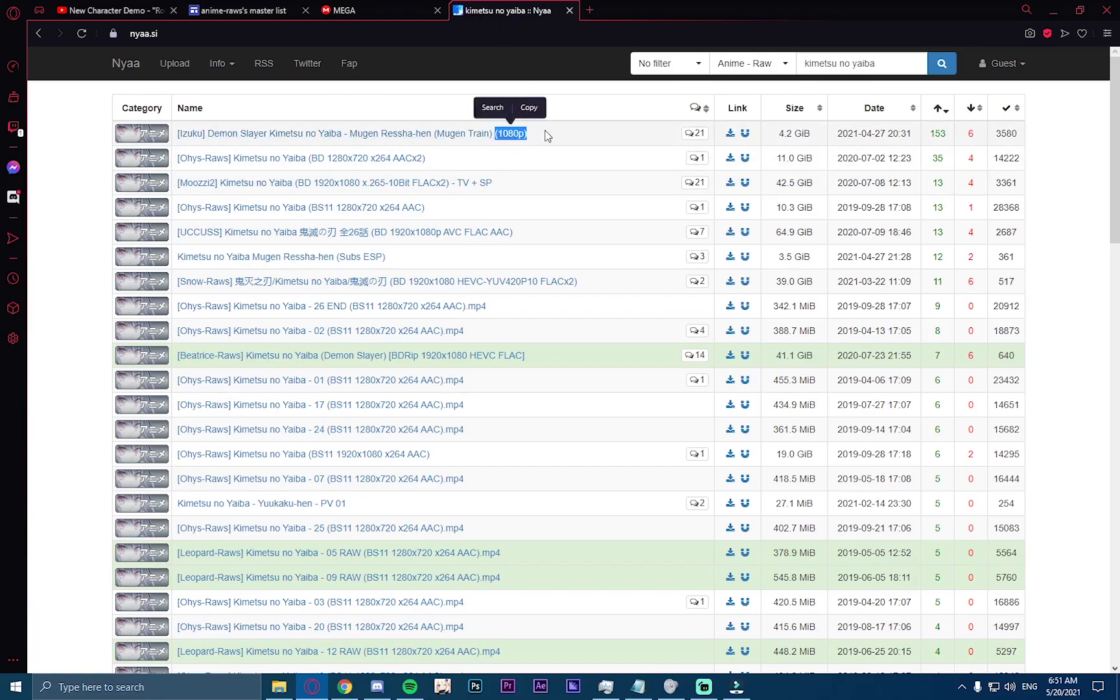
{"action": "left_click", "coordinate": [549, 135]}
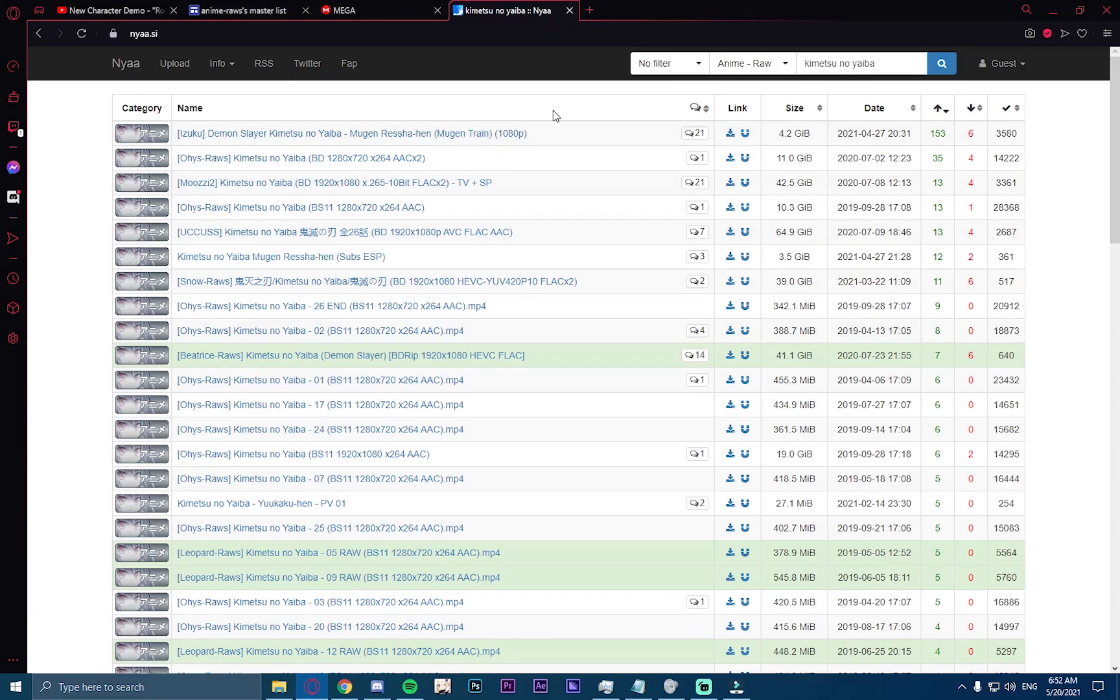
Step: Return to the Rosaria character demo on YouTube and bring up the search suggestions for "genshin impact"
{"action": "left_click", "coordinate": [129, 10]}
{"action": "left_click_drag", "start_coordinate": [447, 65], "coordinate": [134, 45]}
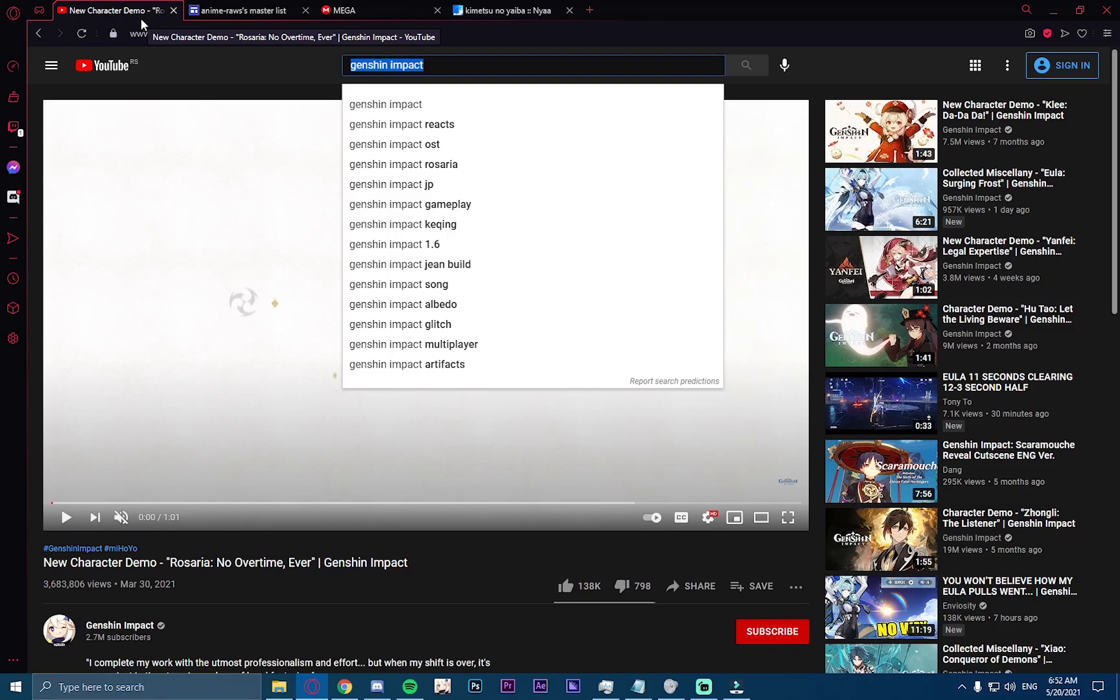
{"action": "left_click", "coordinate": [466, 601]}
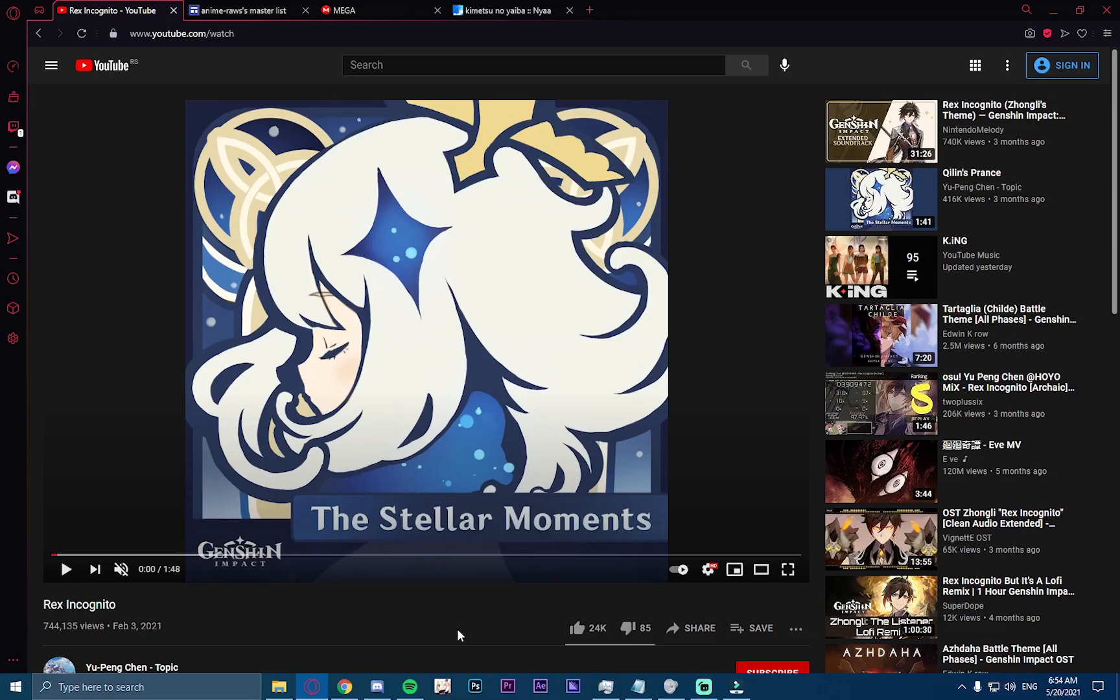
Step: Unmute the Rex Incognito video on YouTube and skip ahead within the first half-minute to preview the music
{"action": "left_click", "coordinate": [120, 569]}
{"action": "left_click", "coordinate": [181, 554]}
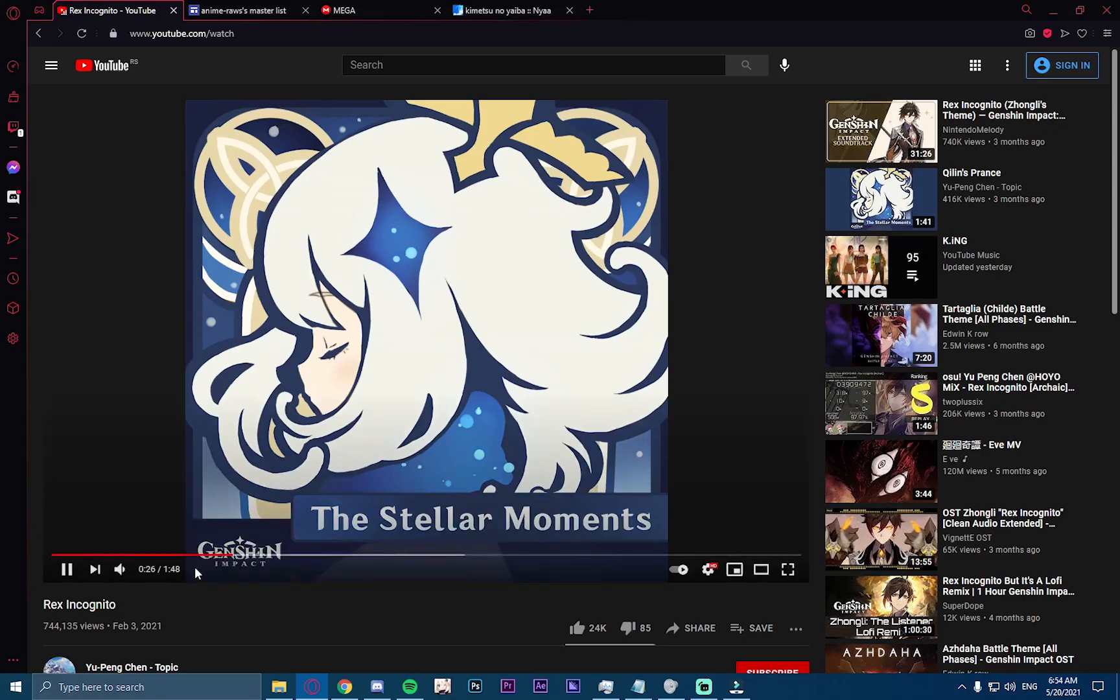
{"action": "left_click", "coordinate": [194, 566]}
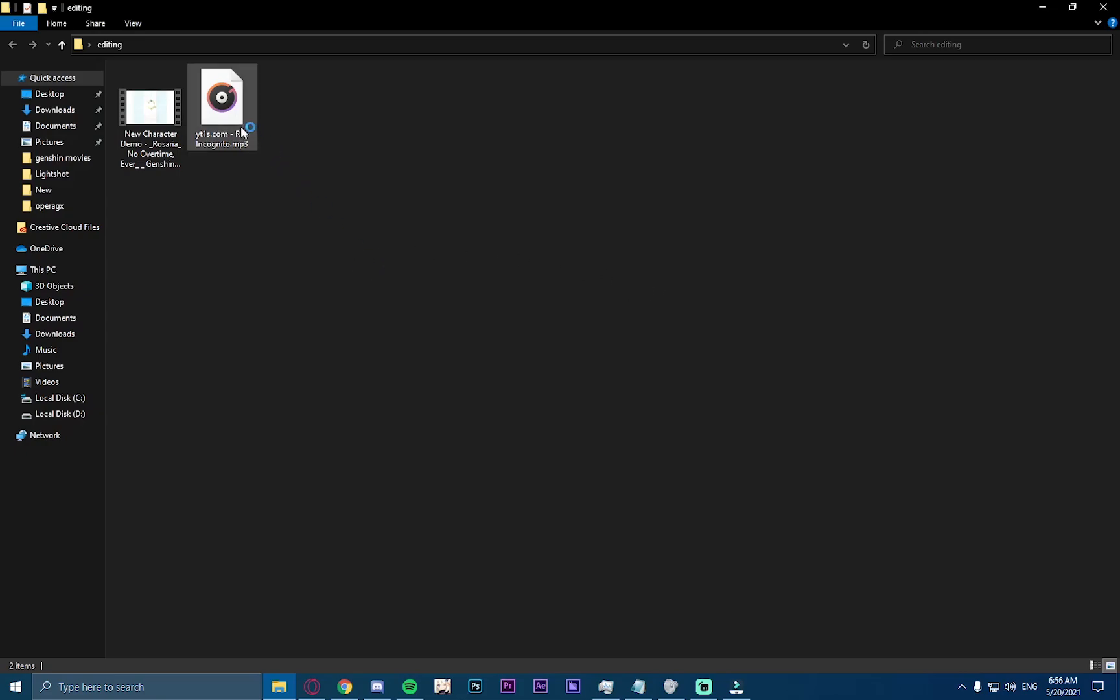
{"action": "left_click_drag", "start_coordinate": [285, 93], "coordinate": [223, 132]}
{"action": "left_click", "coordinate": [231, 217]}
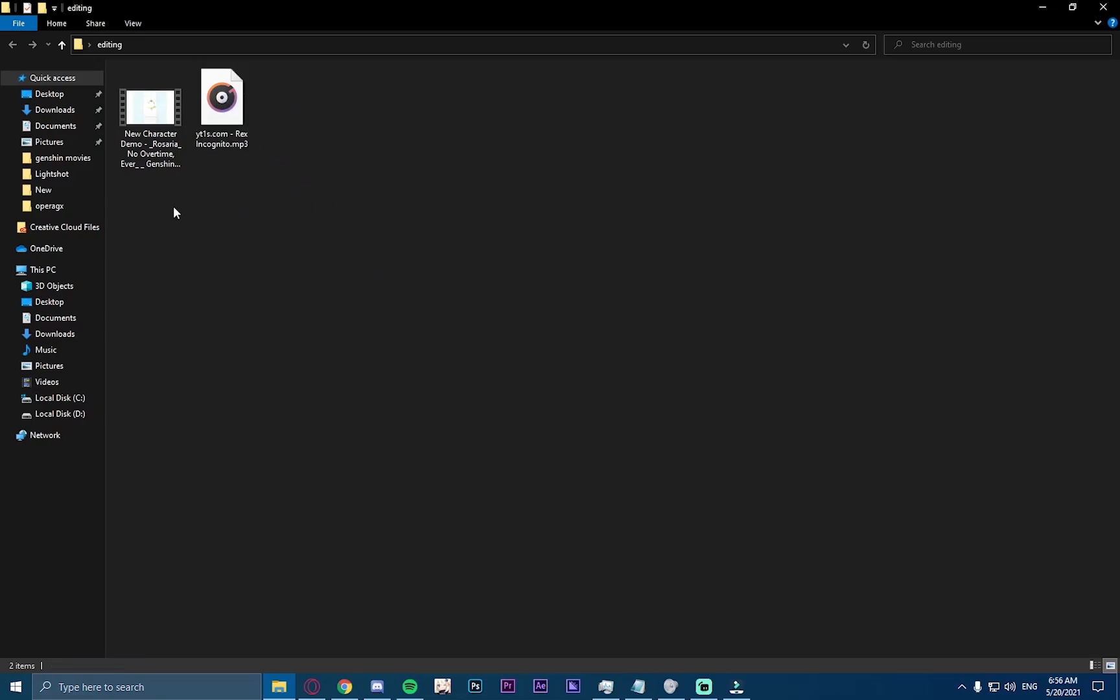
{"action": "left_click_drag", "start_coordinate": [174, 208], "coordinate": [144, 112]}
{"action": "left_click", "coordinate": [196, 212]}
{"action": "left_click_drag", "start_coordinate": [335, 89], "coordinate": [455, 186]}
{"action": "left_click_drag", "start_coordinate": [311, 173], "coordinate": [142, 98]}
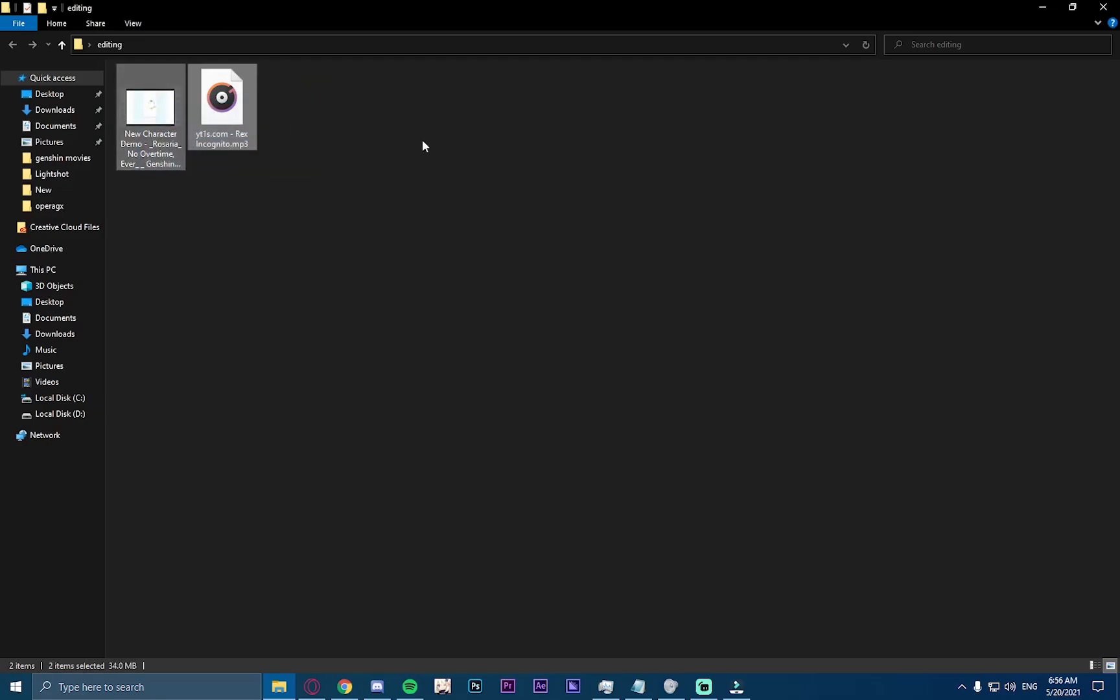
{"action": "left_click", "coordinate": [422, 139]}
{"action": "left_click_drag", "start_coordinate": [336, 87], "coordinate": [182, 140]}
{"action": "left_click", "coordinate": [395, 129]}
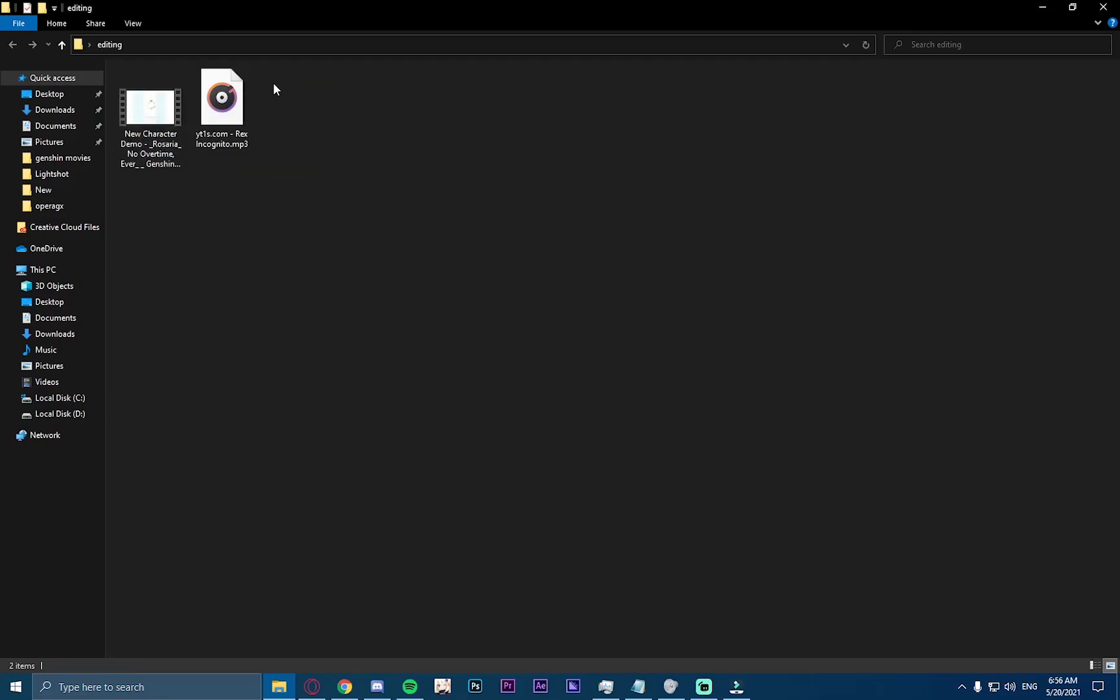
{"action": "left_click_drag", "start_coordinate": [282, 86], "coordinate": [123, 155]}
{"action": "left_click", "coordinate": [517, 223]}
Step: Switch to Filmora and import the New Character Demo video and the Rex Incognito mp3 from the editing folder into the project media
{"action": "left_click", "coordinate": [736, 686]}
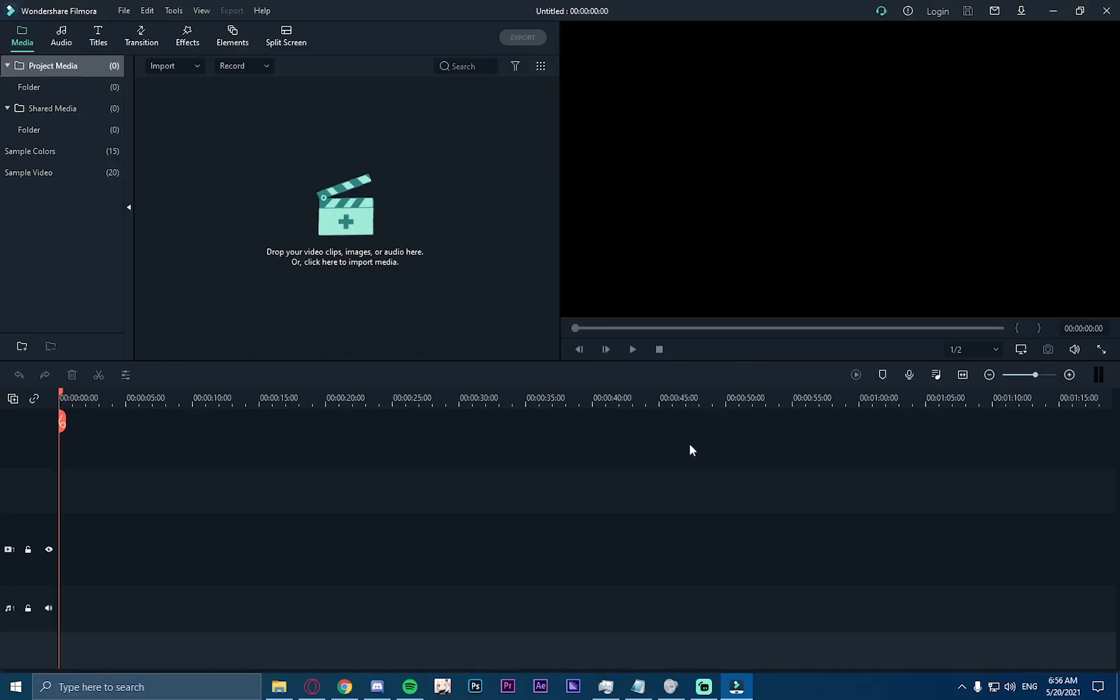
{"action": "key", "text": "alt+Tab"}
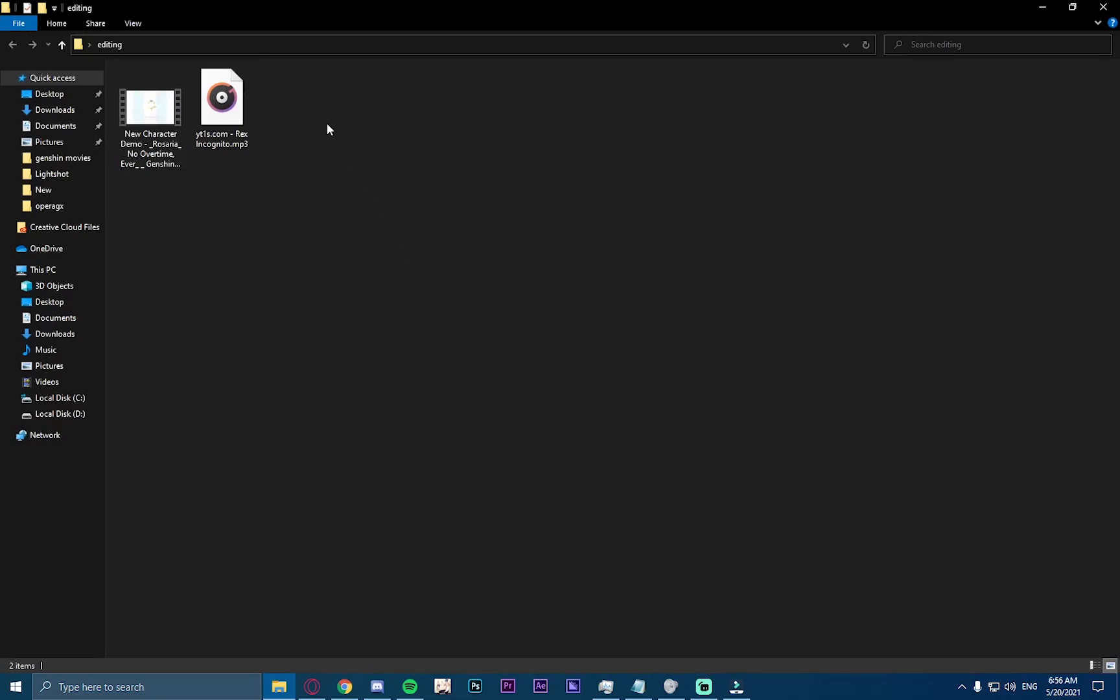
{"action": "left_click_drag", "start_coordinate": [527, 80], "coordinate": [374, 208]}
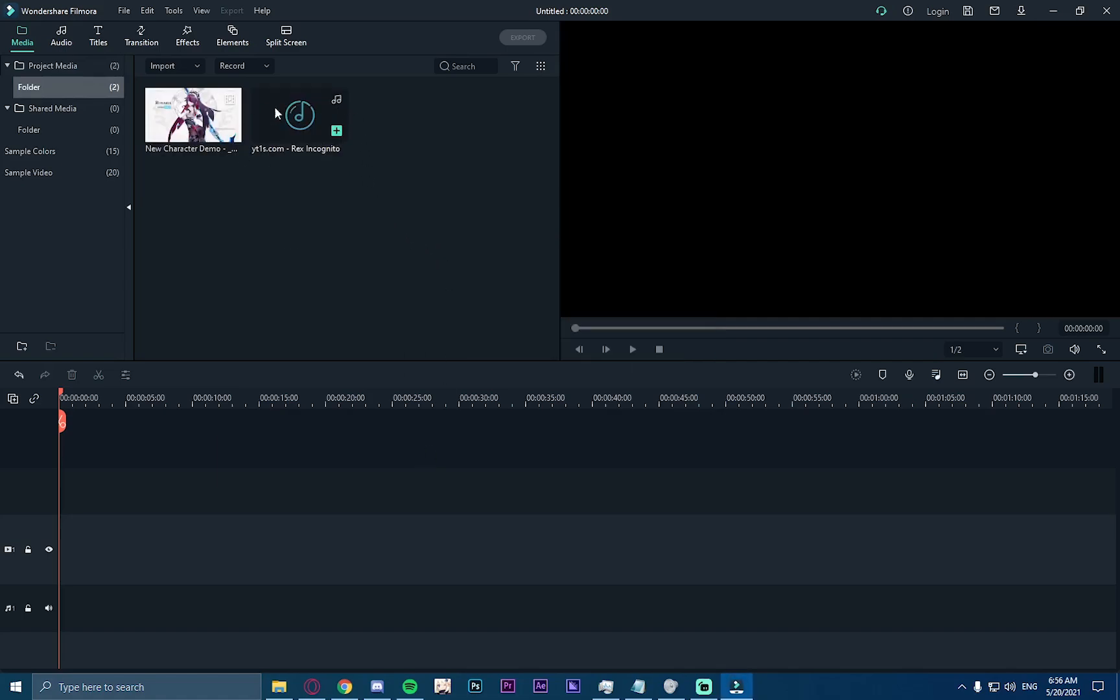
Step: Undo the media import and open the import file browser, closing it without choosing a file
{"action": "key", "text": "ctrl+z"}
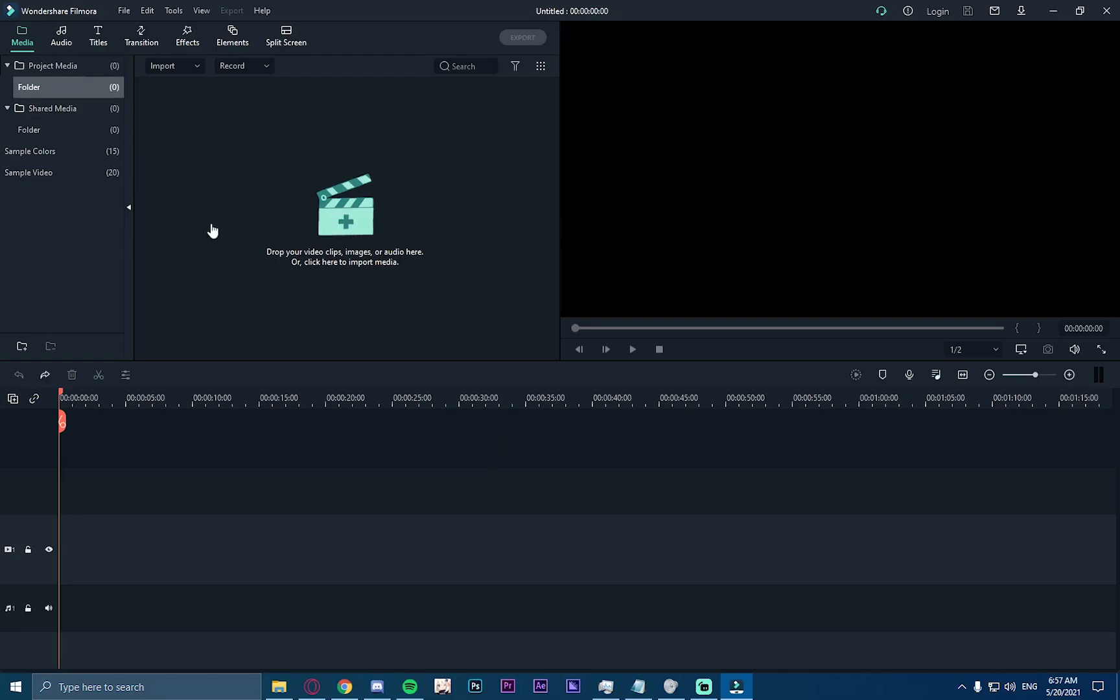
{"action": "left_click", "coordinate": [389, 207]}
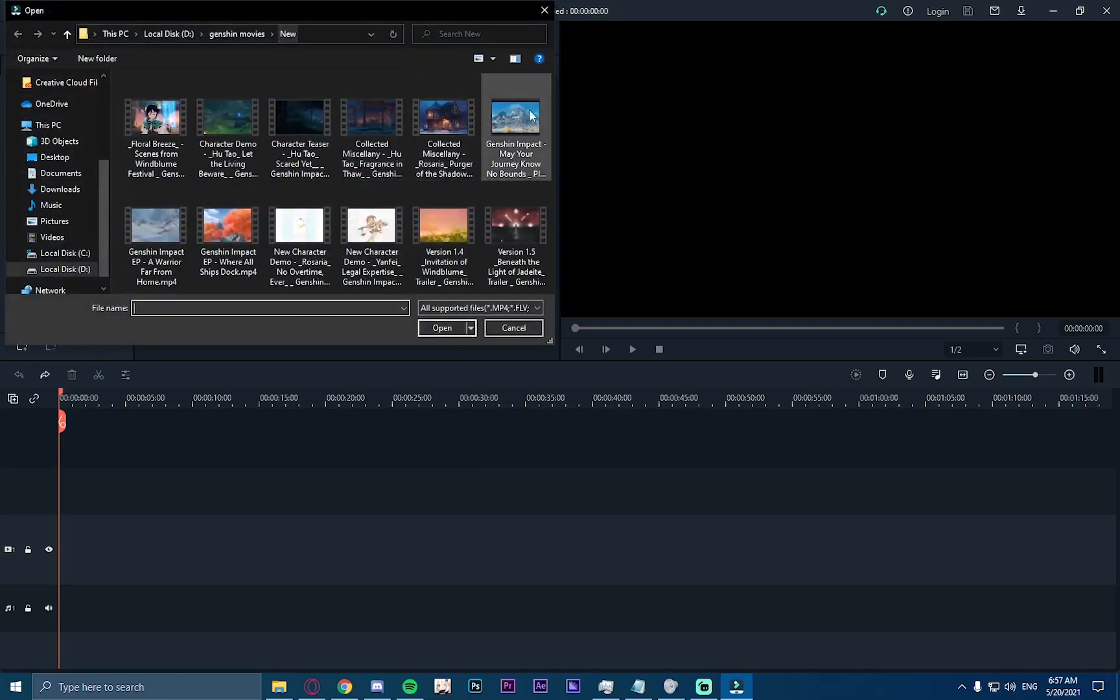
{"action": "left_click", "coordinate": [516, 327]}
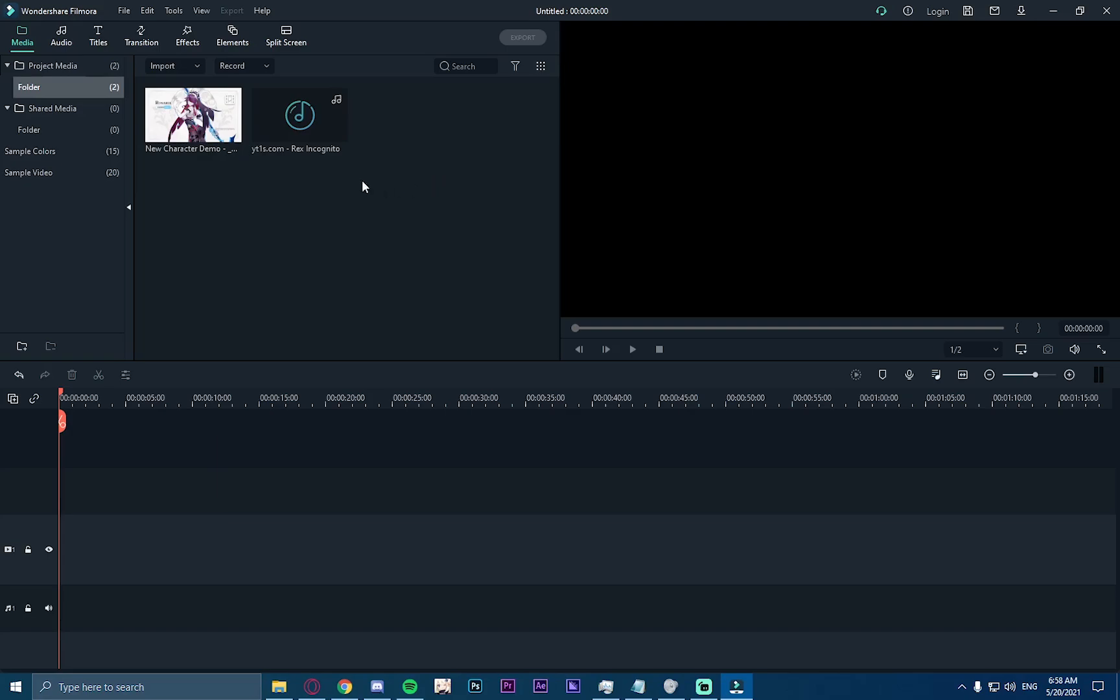
Step: Place the New Character Demo clip on the video track, matching the project to 1920 x 1080 60fps, and Rex Incognito on the audio track
{"action": "left_click_drag", "start_coordinate": [195, 126], "coordinate": [56, 569]}
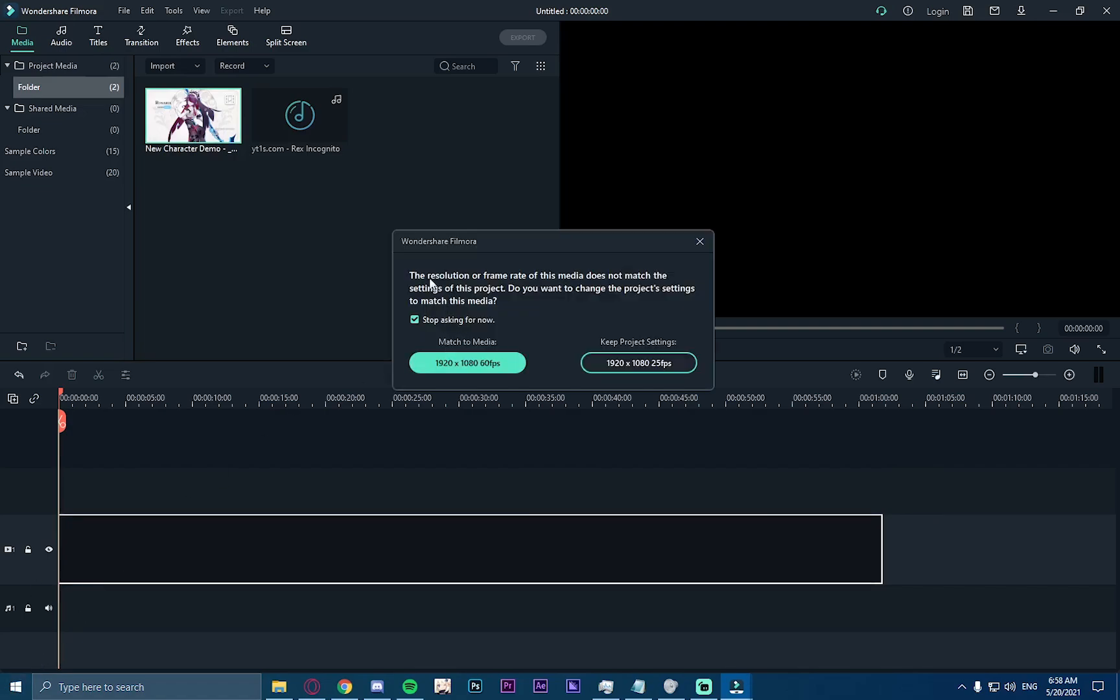
{"action": "left_click_drag", "start_coordinate": [518, 245], "coordinate": [571, 213]}
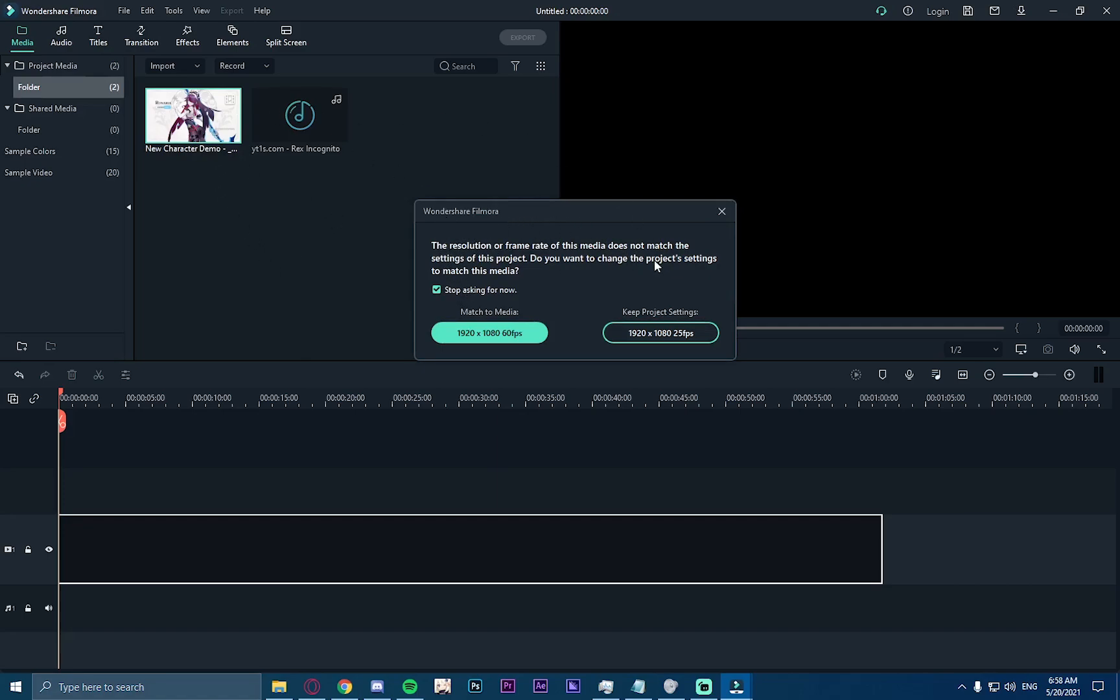
{"action": "left_click_drag", "start_coordinate": [581, 216], "coordinate": [468, 245]}
{"action": "left_click_drag", "start_coordinate": [484, 252], "coordinate": [510, 235]}
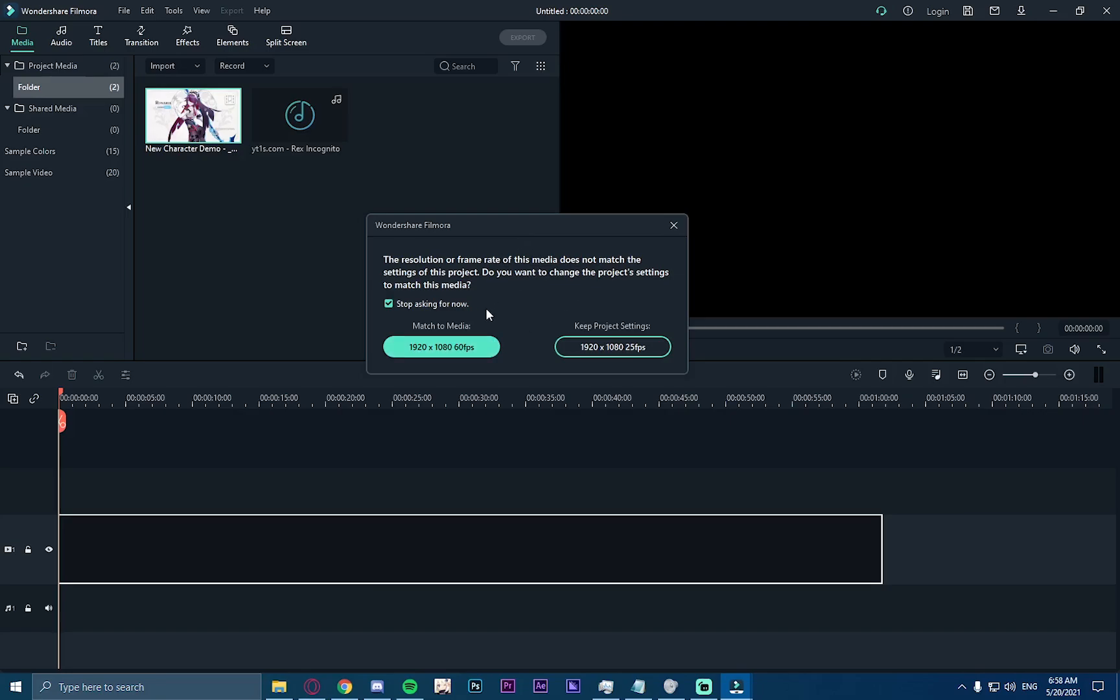
{"action": "left_click", "coordinate": [477, 346]}
{"action": "left_click_drag", "start_coordinate": [298, 179], "coordinate": [58, 606]}
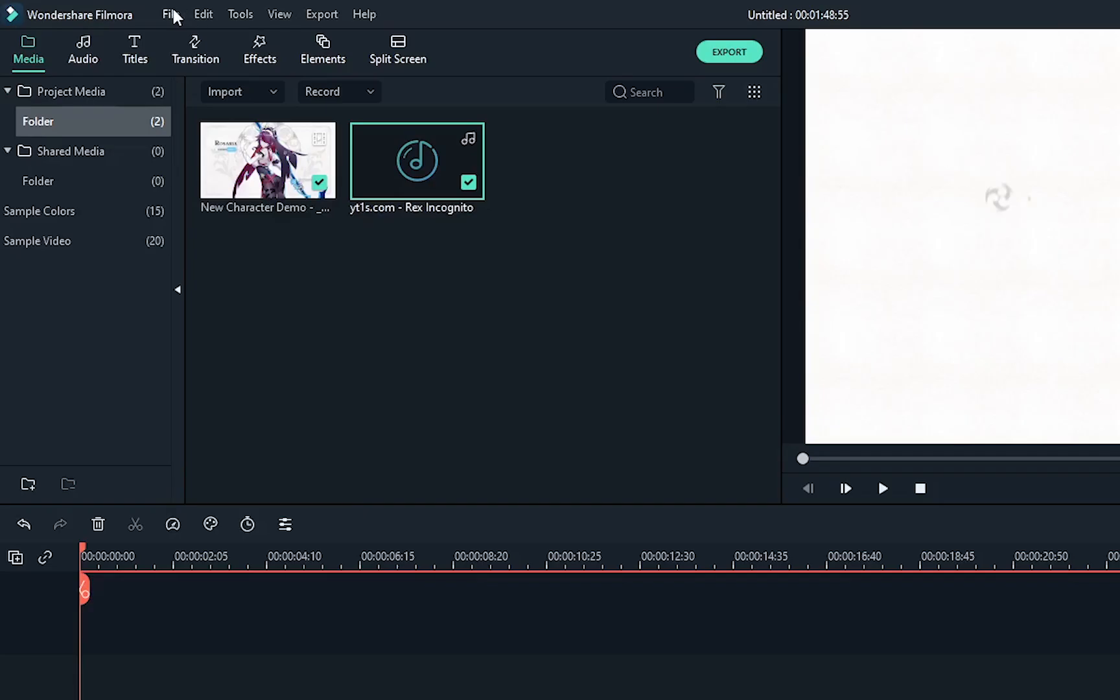
Step: Open the project settings and set the aspect ratio to 9:16 (Portrait)
{"action": "left_click", "coordinate": [170, 14]}
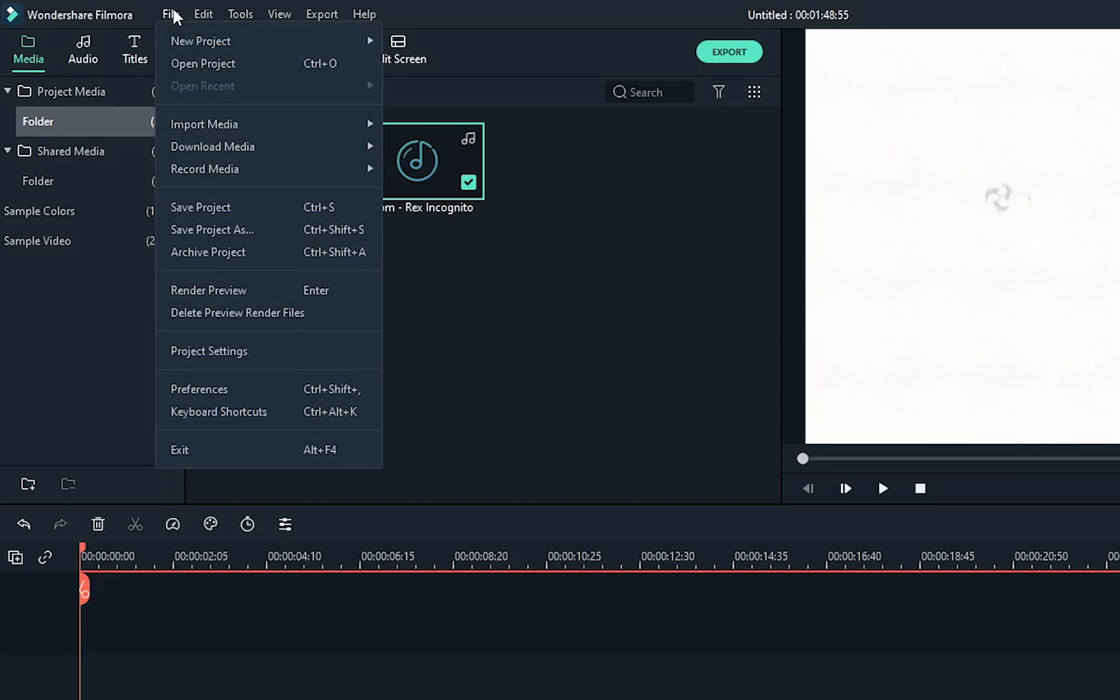
{"action": "left_click", "coordinate": [227, 353]}
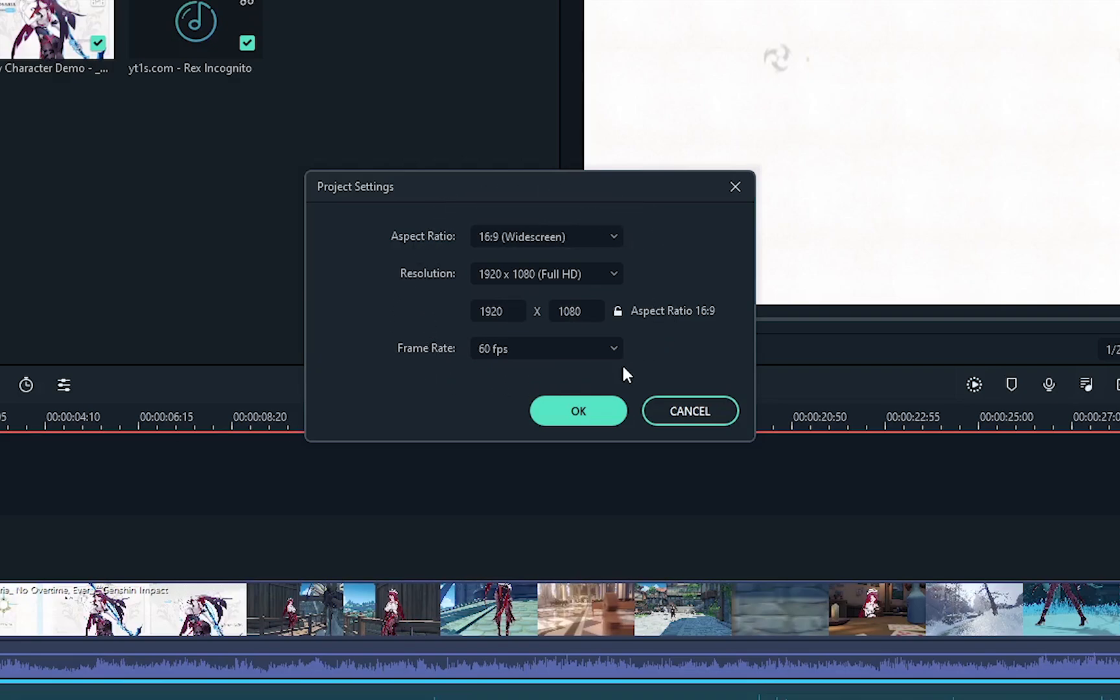
{"action": "left_click", "coordinate": [581, 236]}
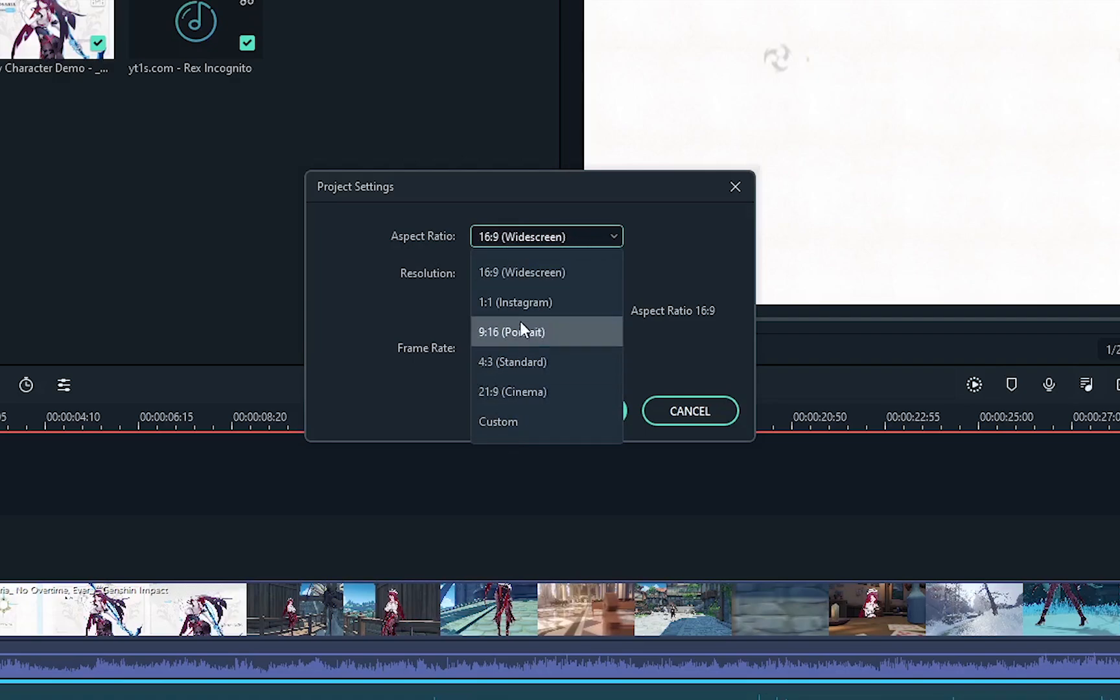
{"action": "left_click", "coordinate": [526, 339]}
{"action": "left_click", "coordinate": [527, 343]}
{"action": "left_click", "coordinate": [527, 340]}
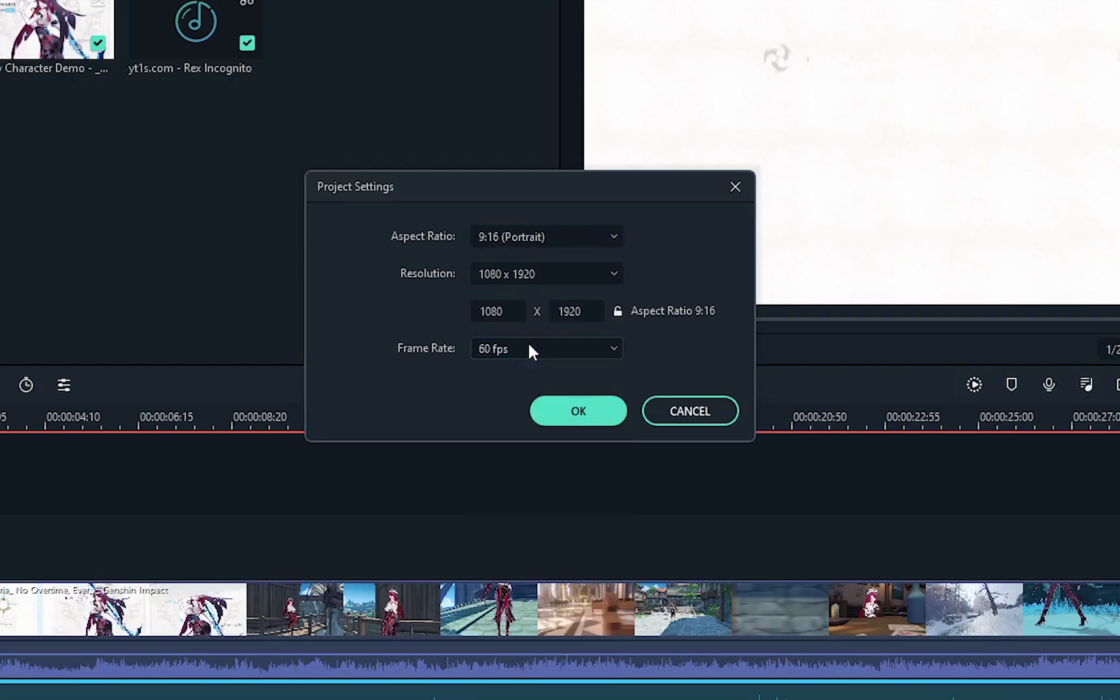
Step: Set the project's aspect ratio to 16:9 (Widescreen) and its resolution to 1920 x 1080 (Full HD)
{"action": "left_click", "coordinate": [563, 236]}
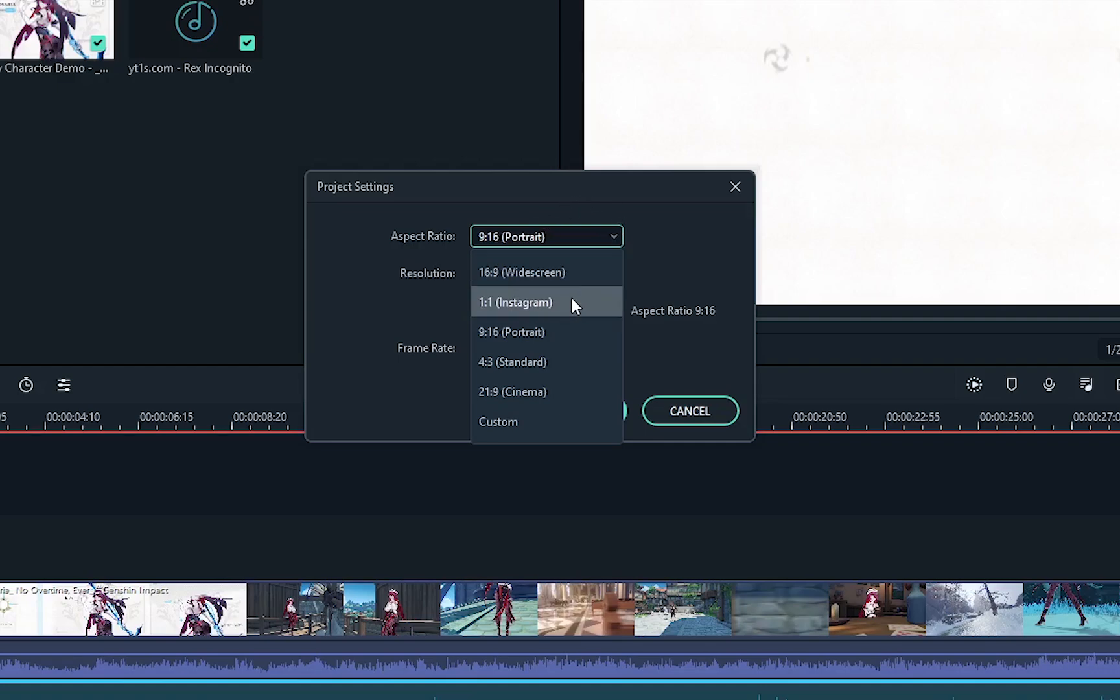
{"action": "left_click", "coordinate": [557, 272]}
{"action": "left_click", "coordinate": [557, 272]}
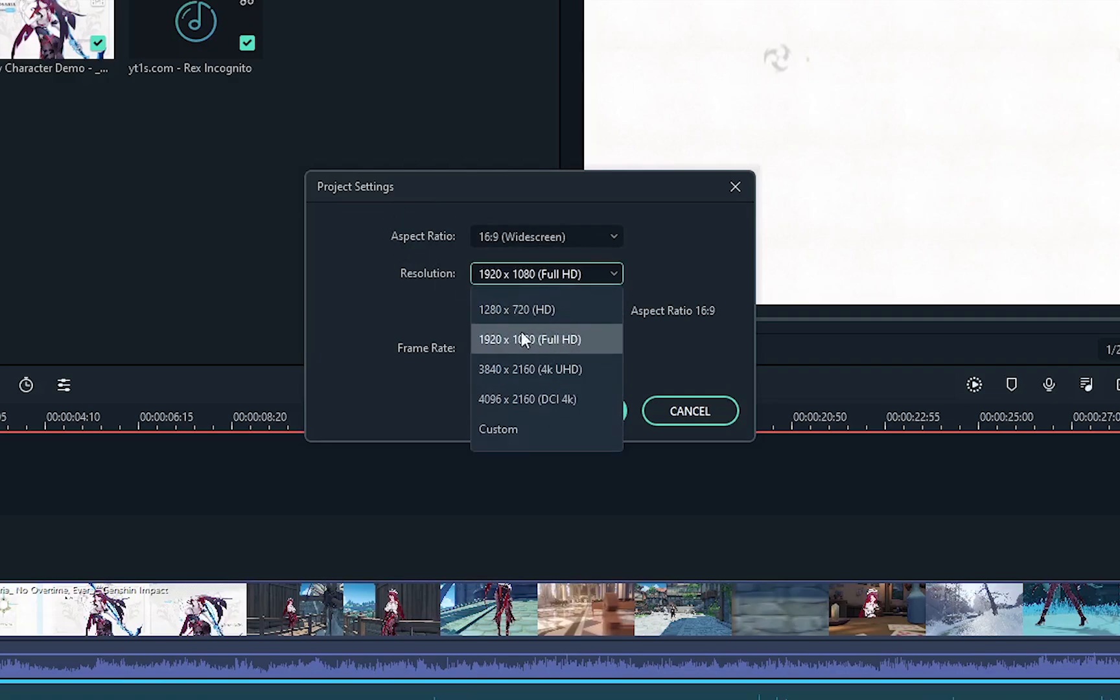
{"action": "left_click", "coordinate": [530, 339]}
Step: Try a project frame rate of 24 fps, change it to 30 fps and apply the settings
{"action": "left_click", "coordinate": [532, 348]}
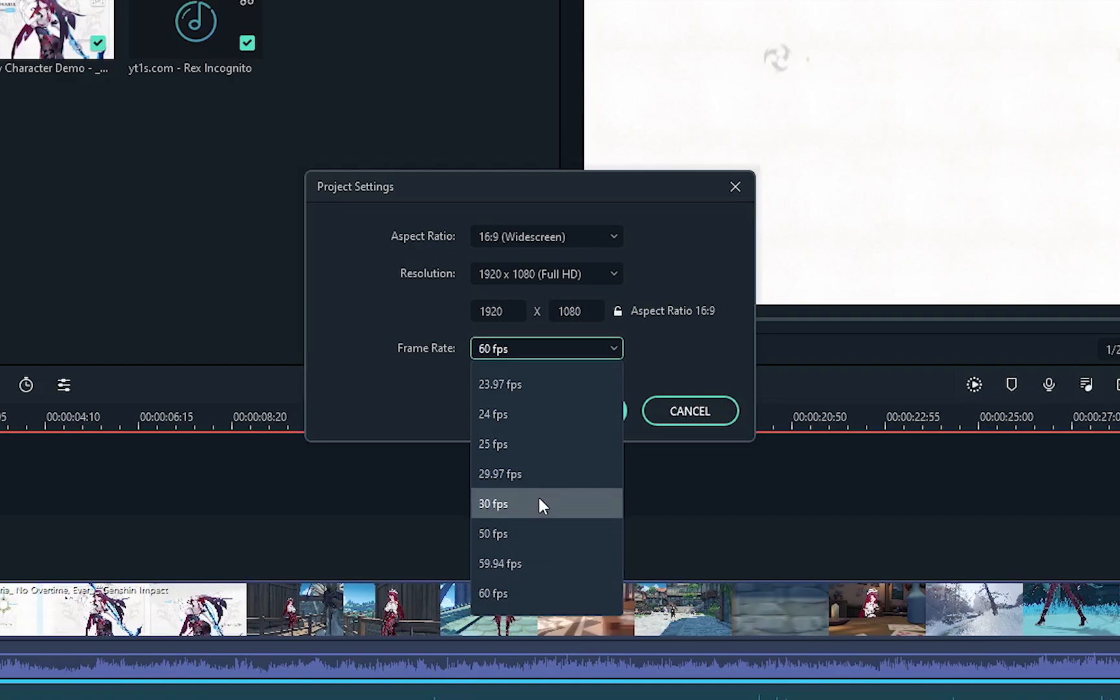
{"action": "left_click", "coordinate": [519, 414]}
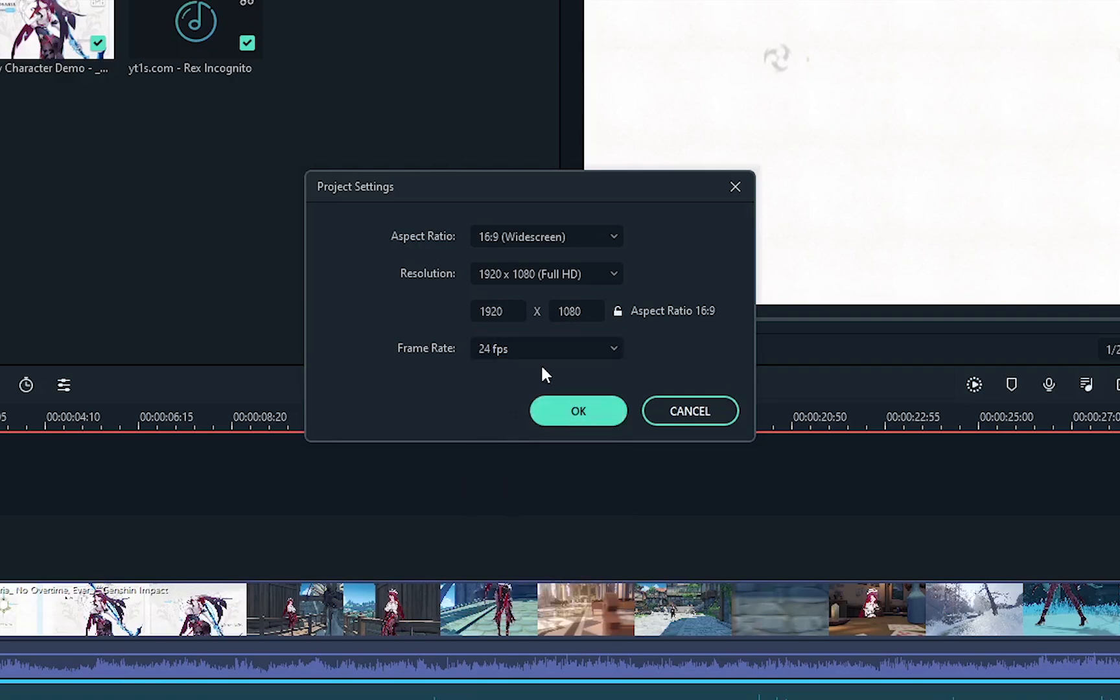
{"action": "left_click", "coordinate": [503, 348]}
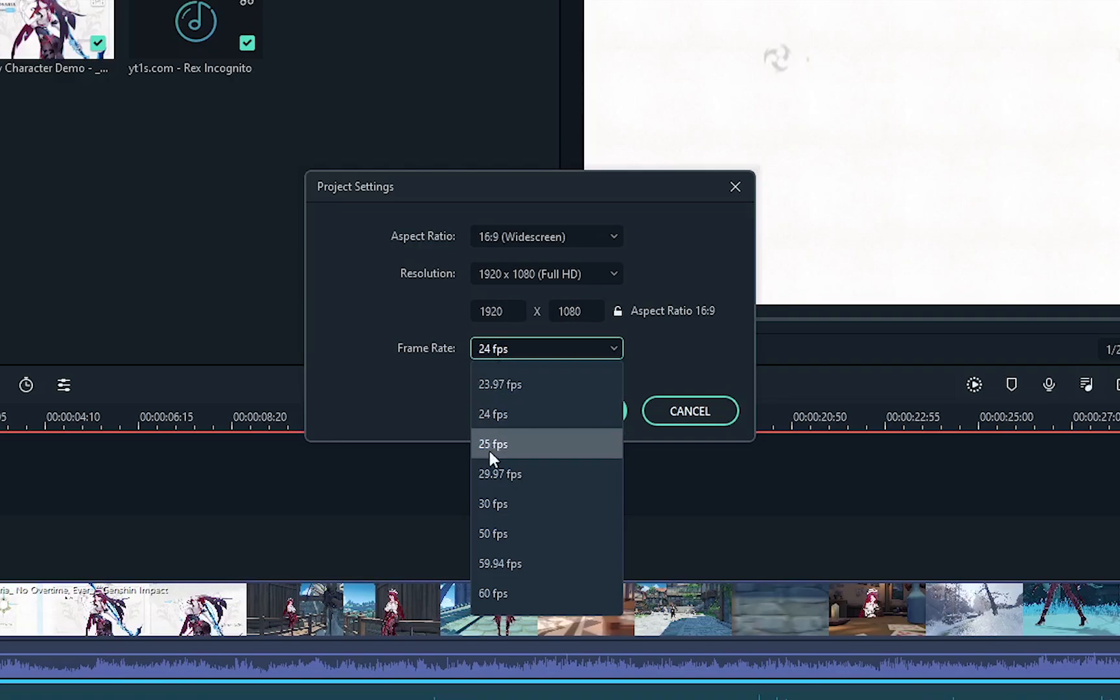
{"action": "left_click", "coordinate": [496, 503]}
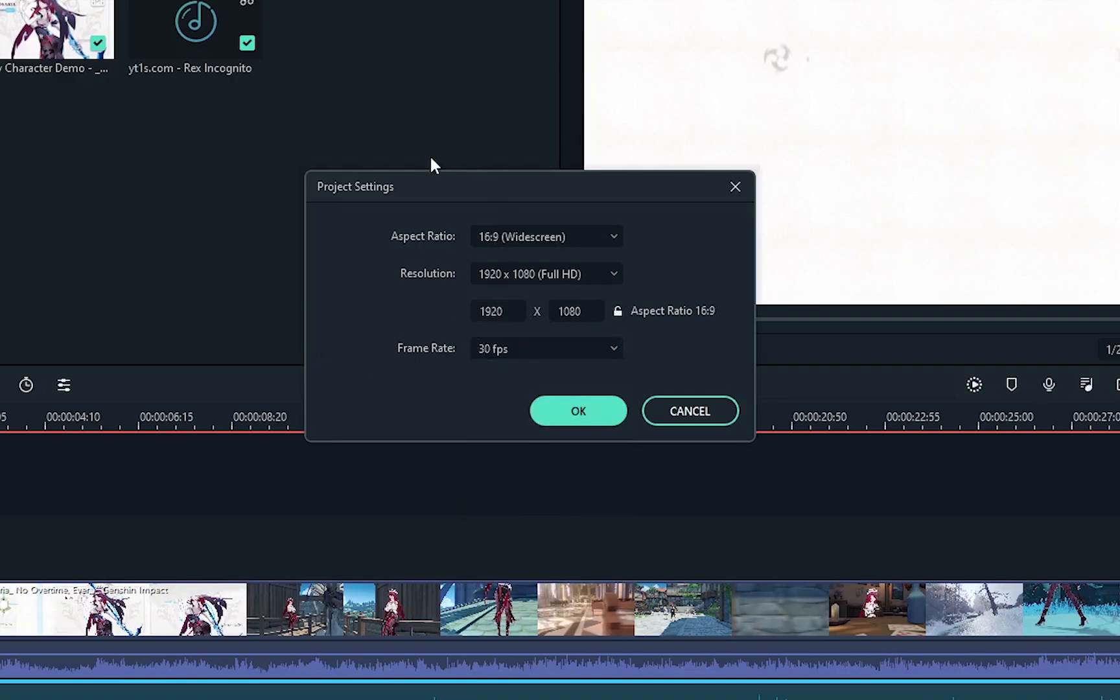
{"action": "left_click_drag", "start_coordinate": [531, 192], "coordinate": [473, 195]}
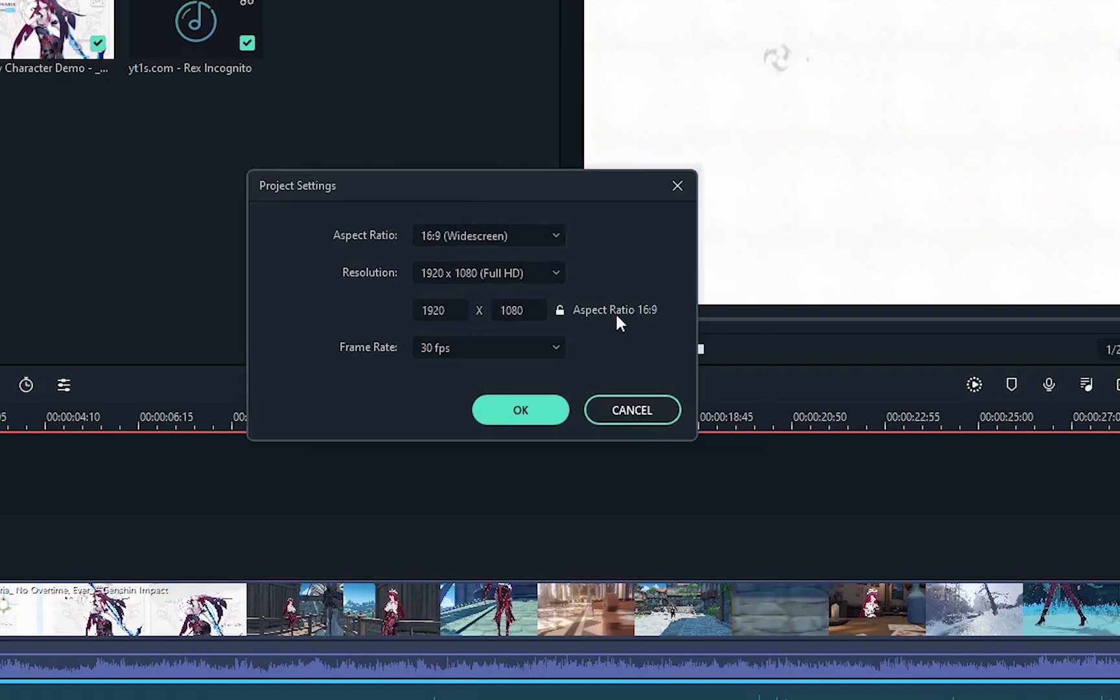
{"action": "left_click", "coordinate": [522, 418]}
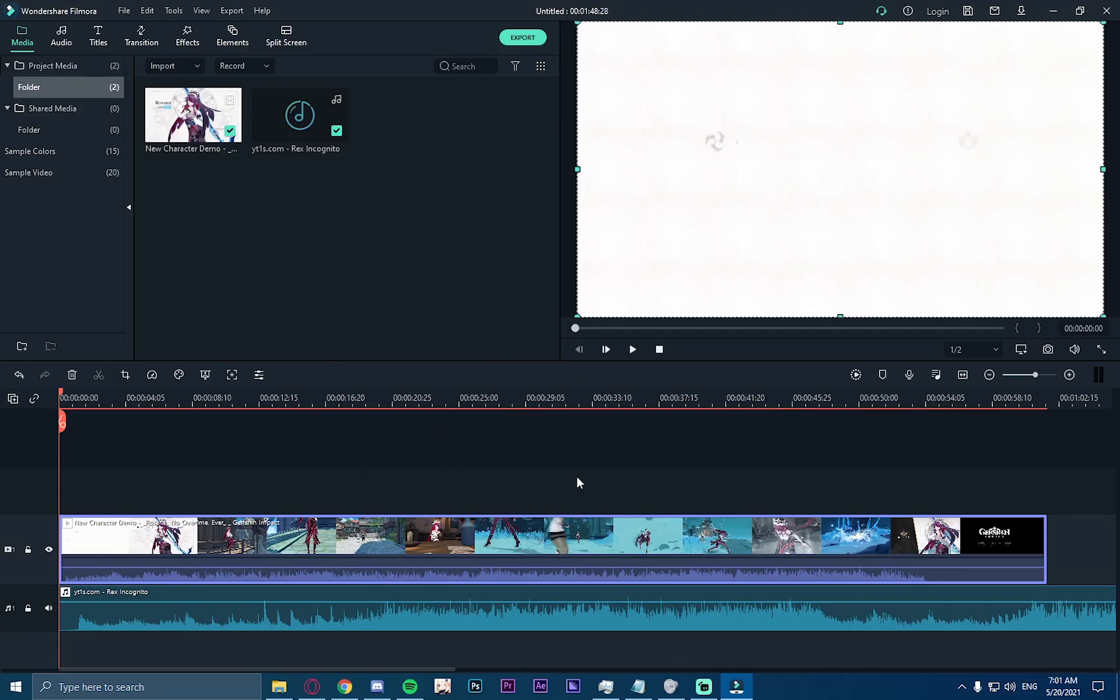
Step: Reopen the project settings to check the aspect ratio, resolution and frame rate, and close them
{"action": "left_click", "coordinate": [122, 10]}
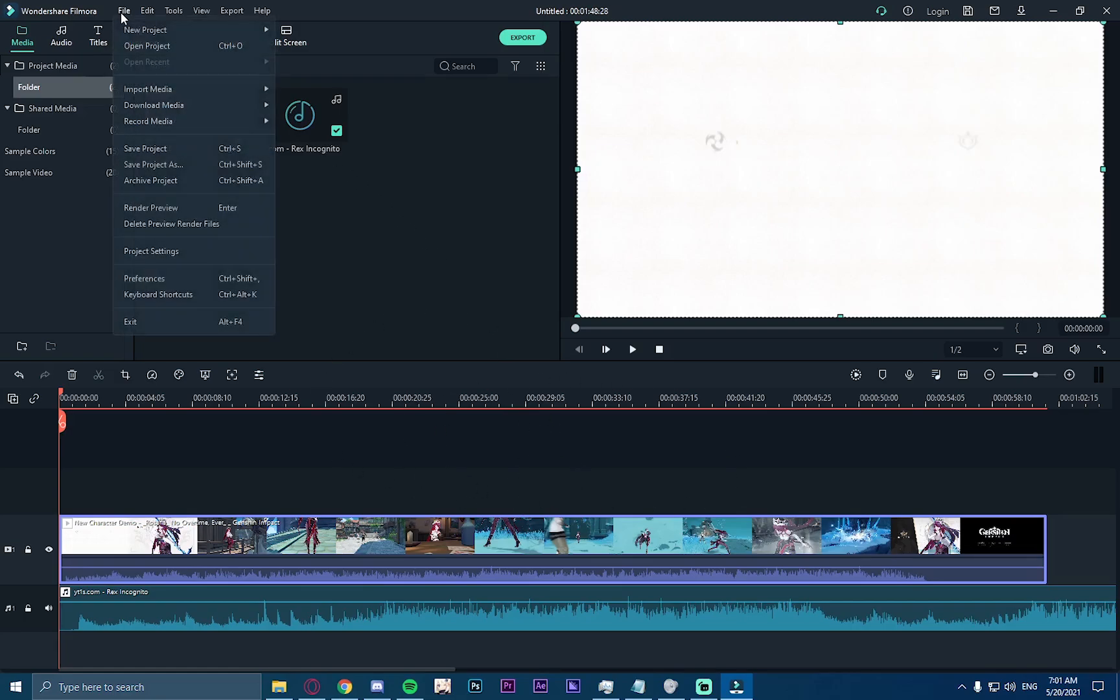
{"action": "left_click", "coordinate": [173, 250]}
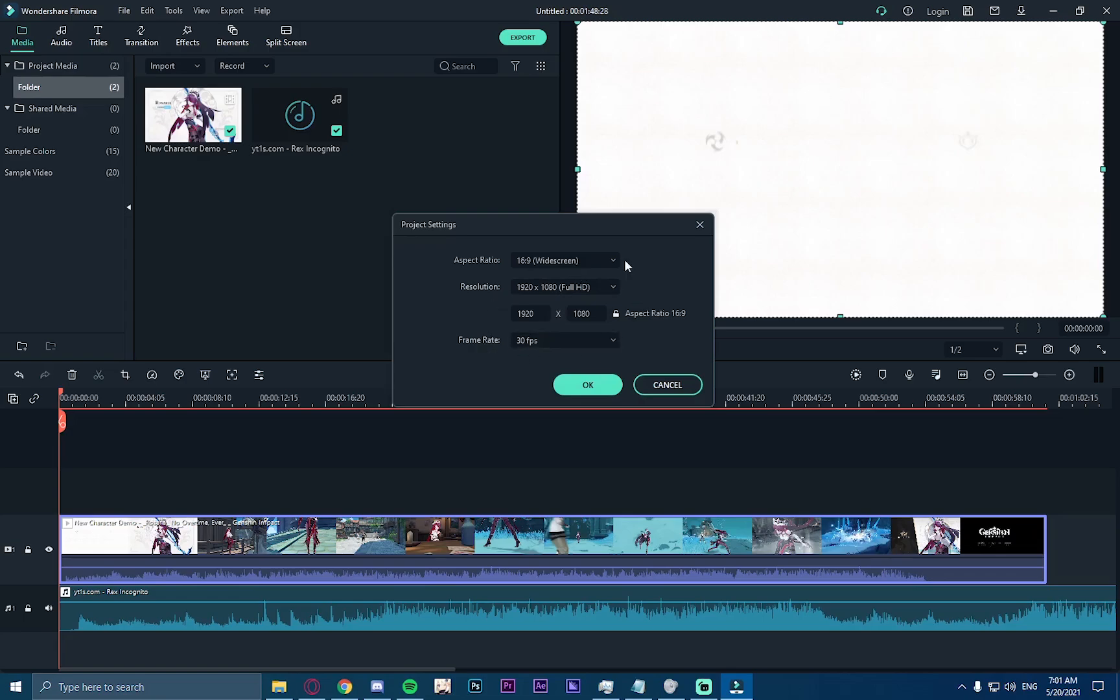
{"action": "left_click", "coordinate": [587, 384]}
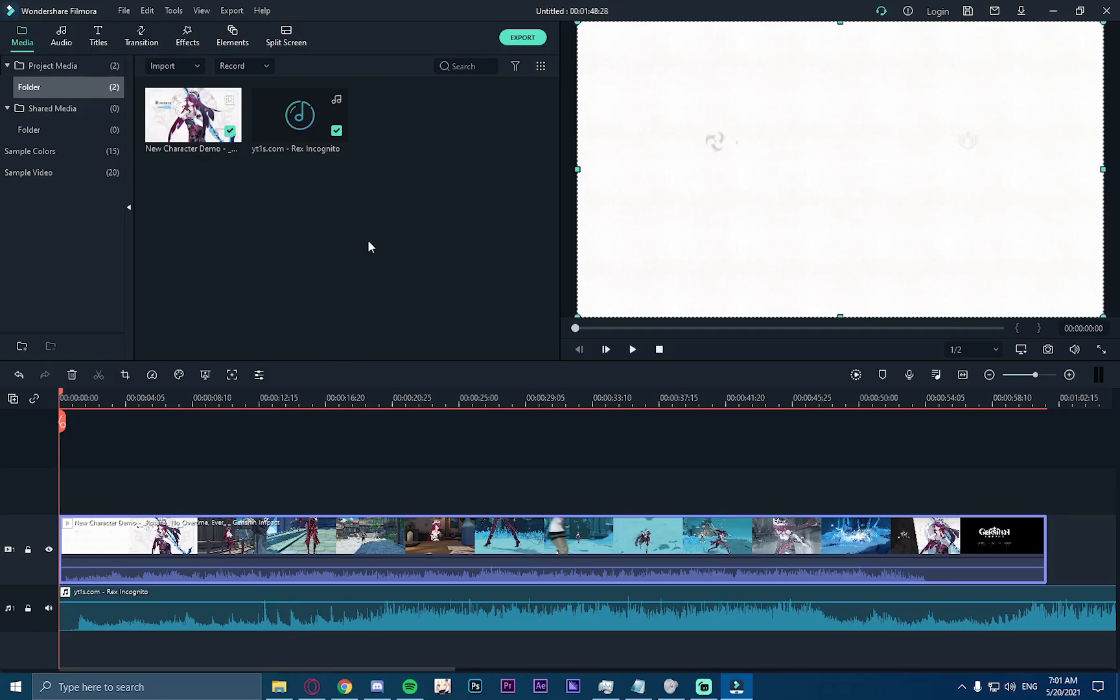
Step: Mute the New Character Demo clip on the video track and deselect it
{"action": "right_click", "coordinate": [341, 541]}
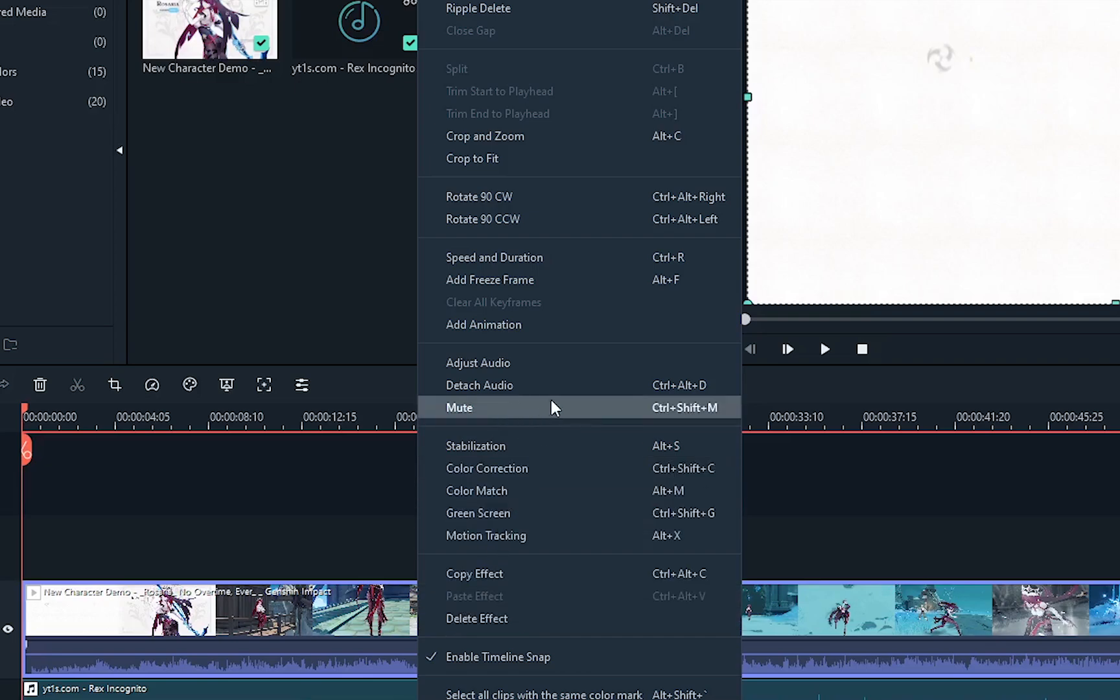
{"action": "left_click", "coordinate": [686, 410]}
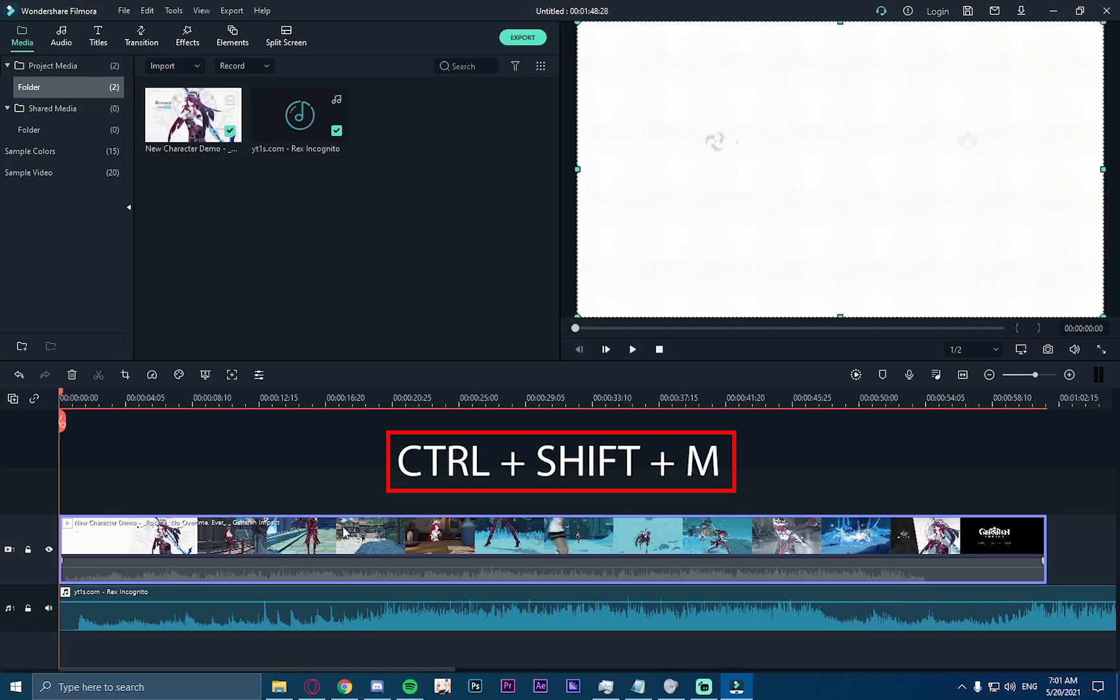
{"action": "left_click", "coordinate": [417, 435]}
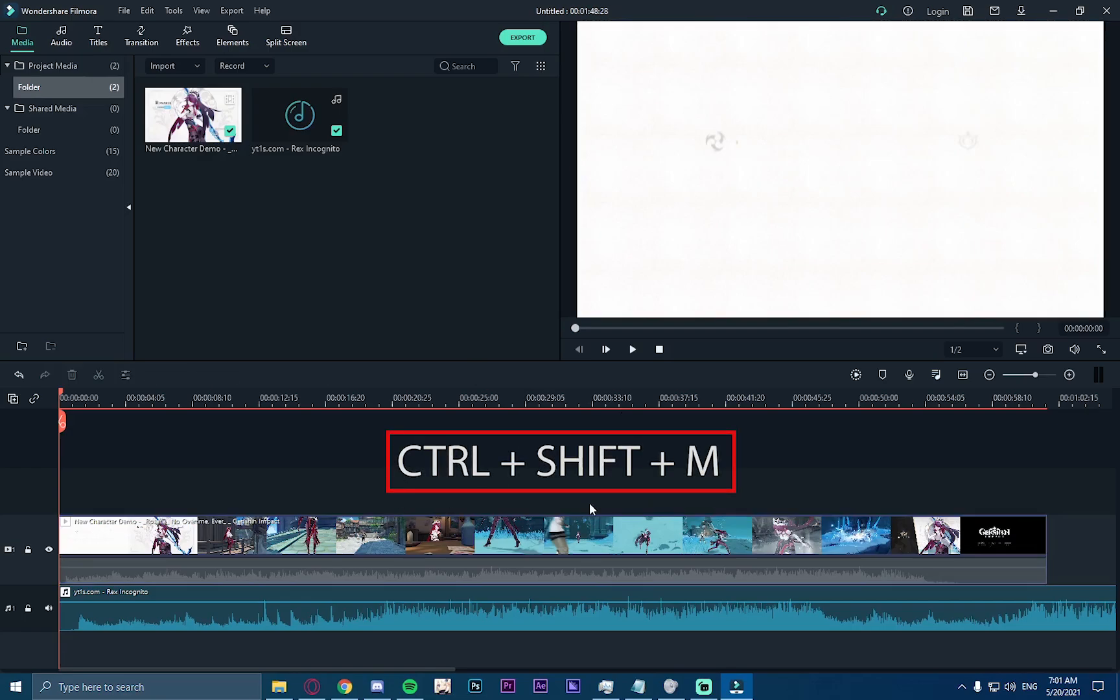
Step: Lower the volume of the preview player
{"action": "right_click", "coordinate": [516, 542]}
{"action": "left_click", "coordinate": [577, 458]}
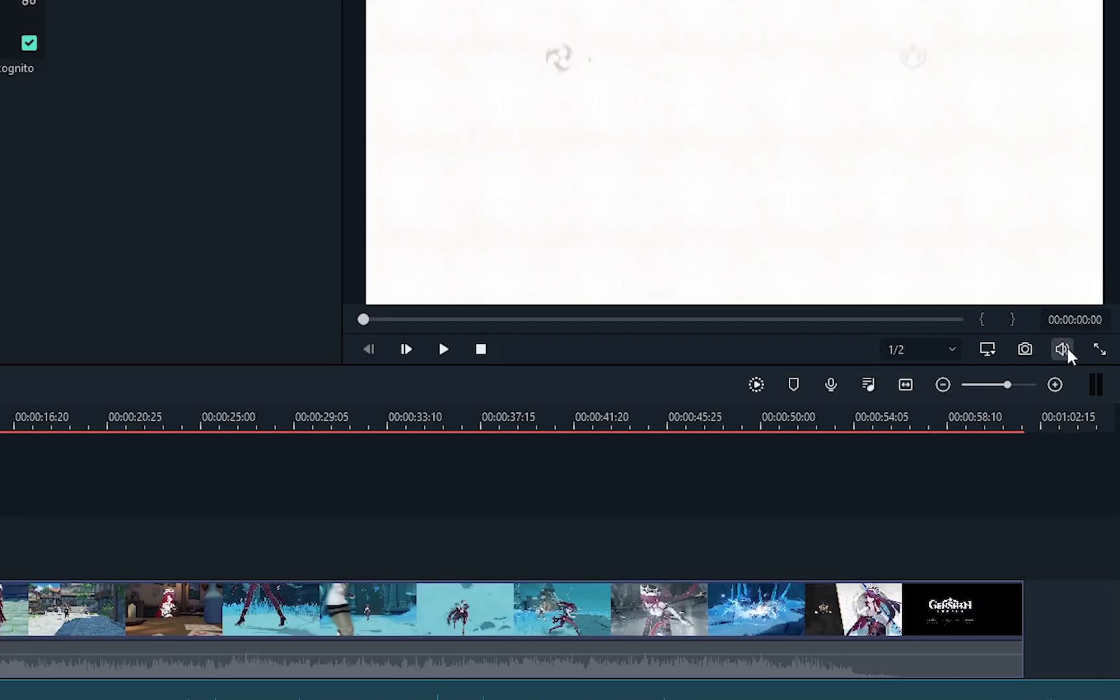
{"action": "left_click", "coordinate": [1065, 349]}
{"action": "left_click_drag", "start_coordinate": [1063, 260], "coordinate": [1065, 289]}
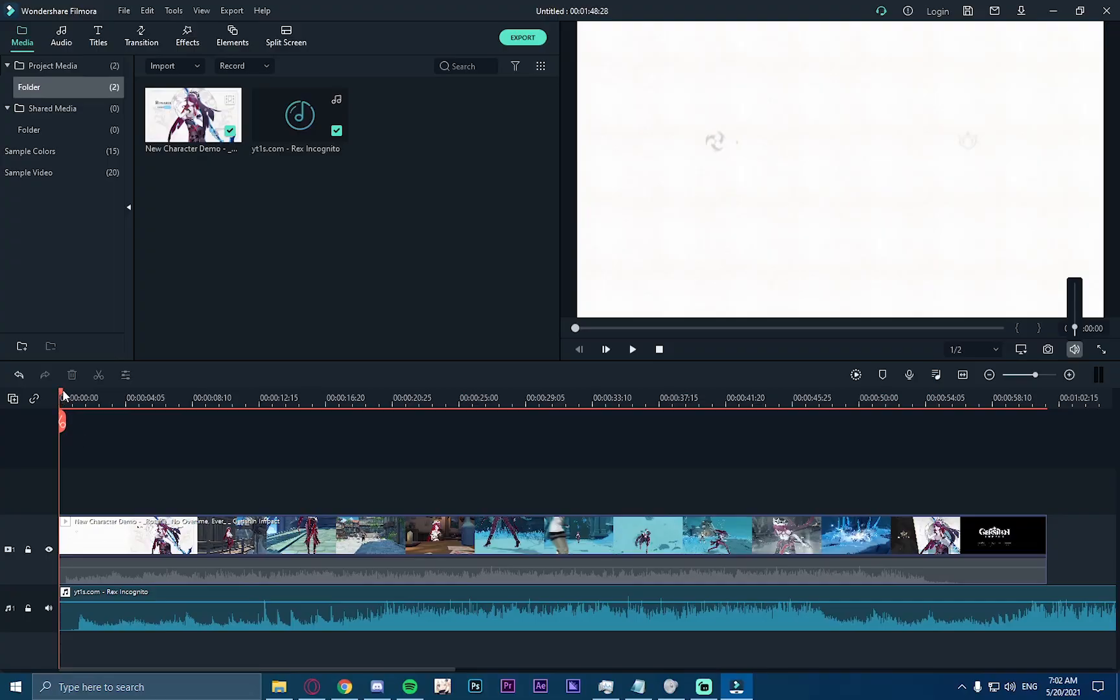
Step: Play the timeline from the start and pause at 00:00:08:22
{"action": "left_click", "coordinate": [63, 394]}
{"action": "key", "text": "space"}
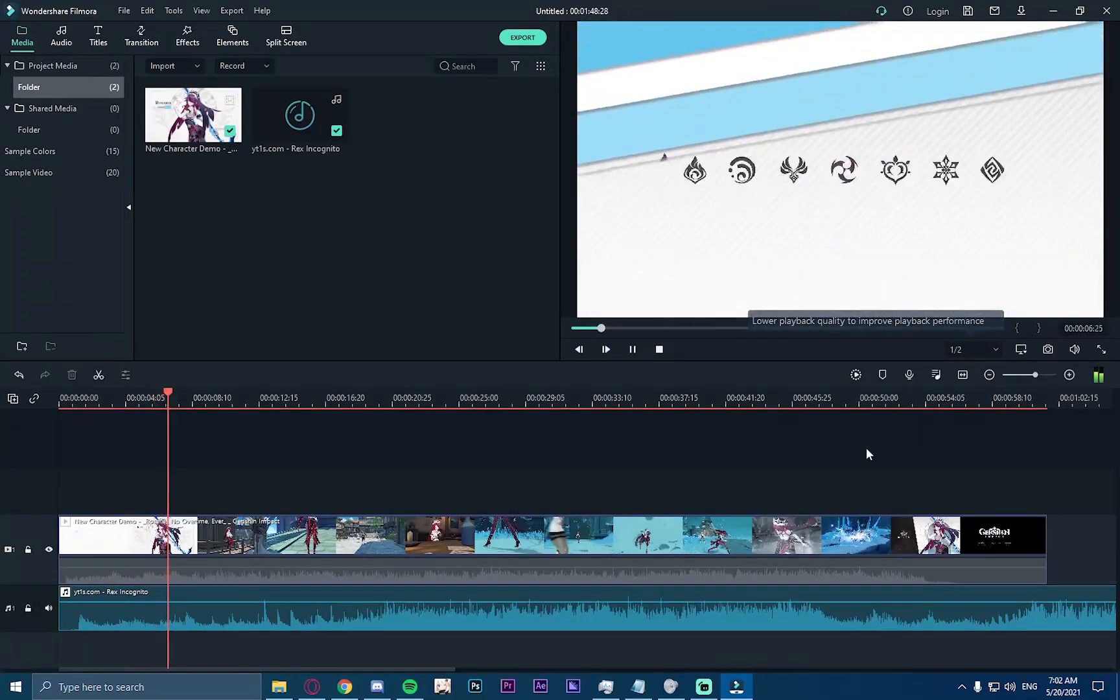
{"action": "key", "text": "space"}
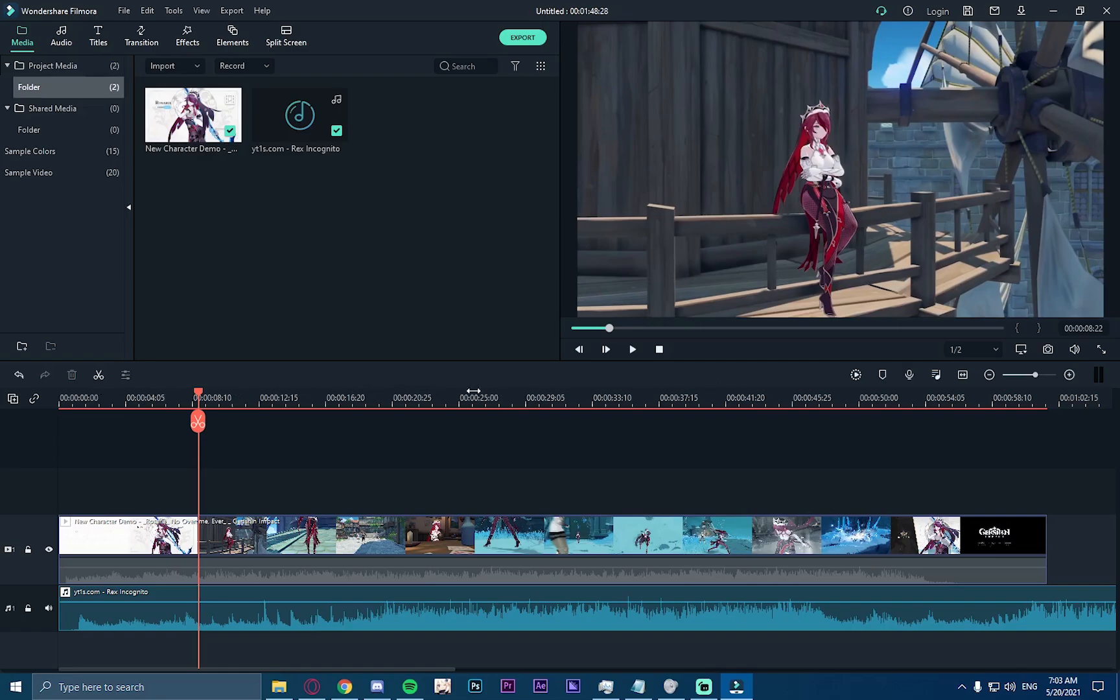
Step: Try splitting the video and music clips together at 00:00:08:22, and undo the split while keeping the video clip muted
{"action": "left_click_drag", "start_coordinate": [641, 398], "coordinate": [447, 401]}
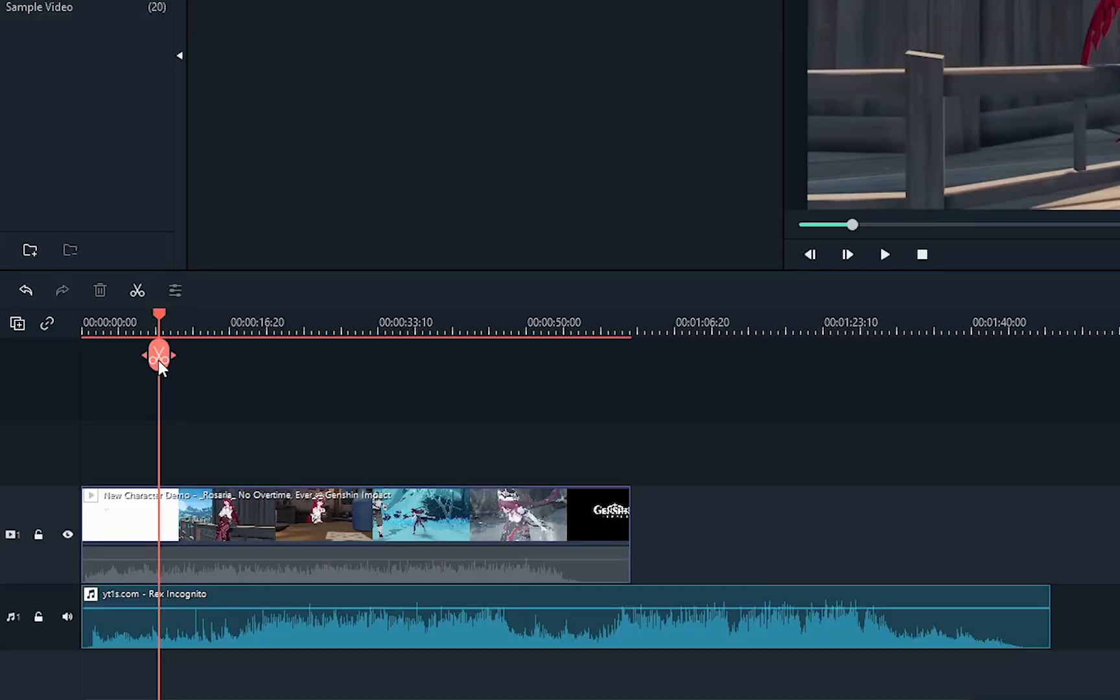
{"action": "left_click", "coordinate": [158, 356]}
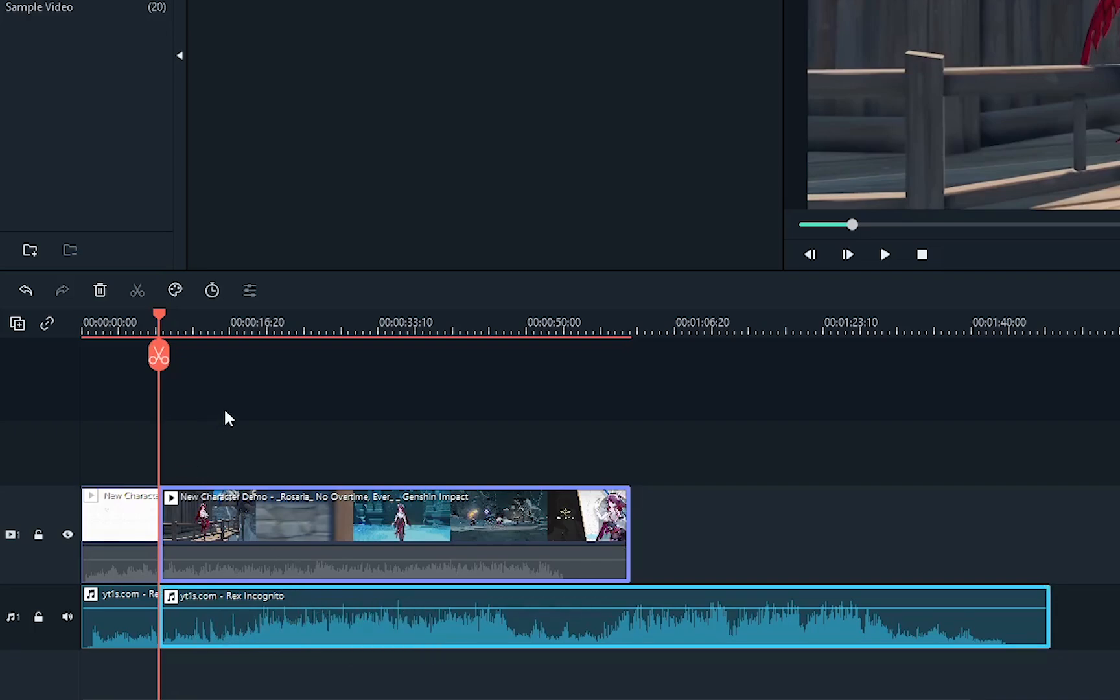
{"action": "left_click", "coordinate": [25, 291]}
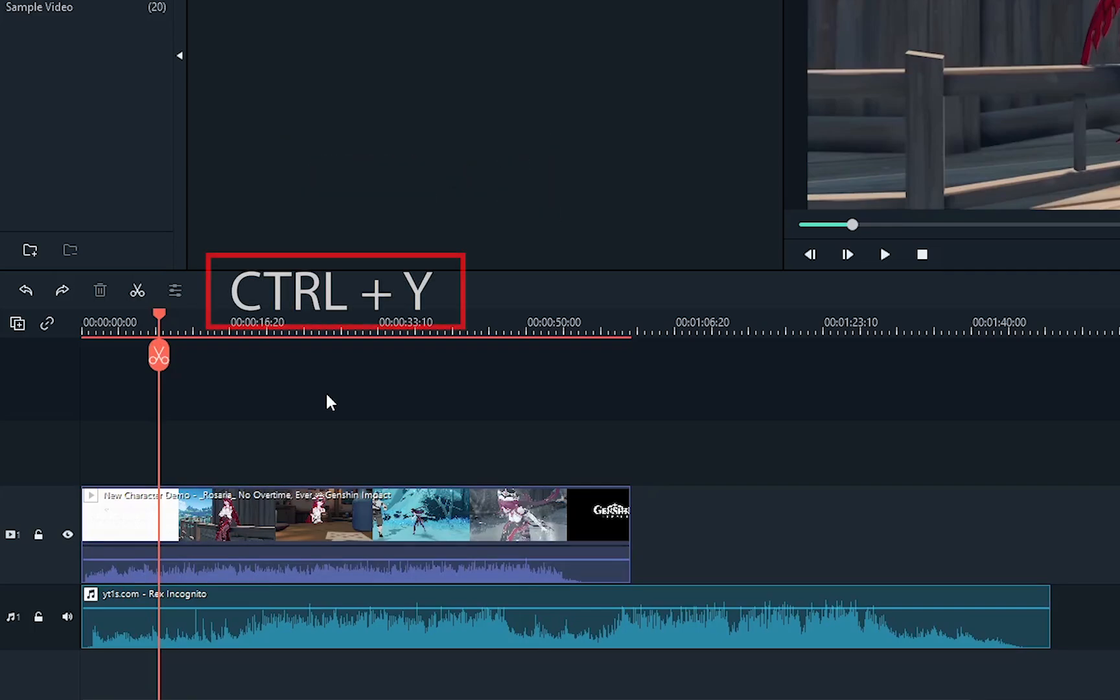
{"action": "key", "text": "ctrl+y"}
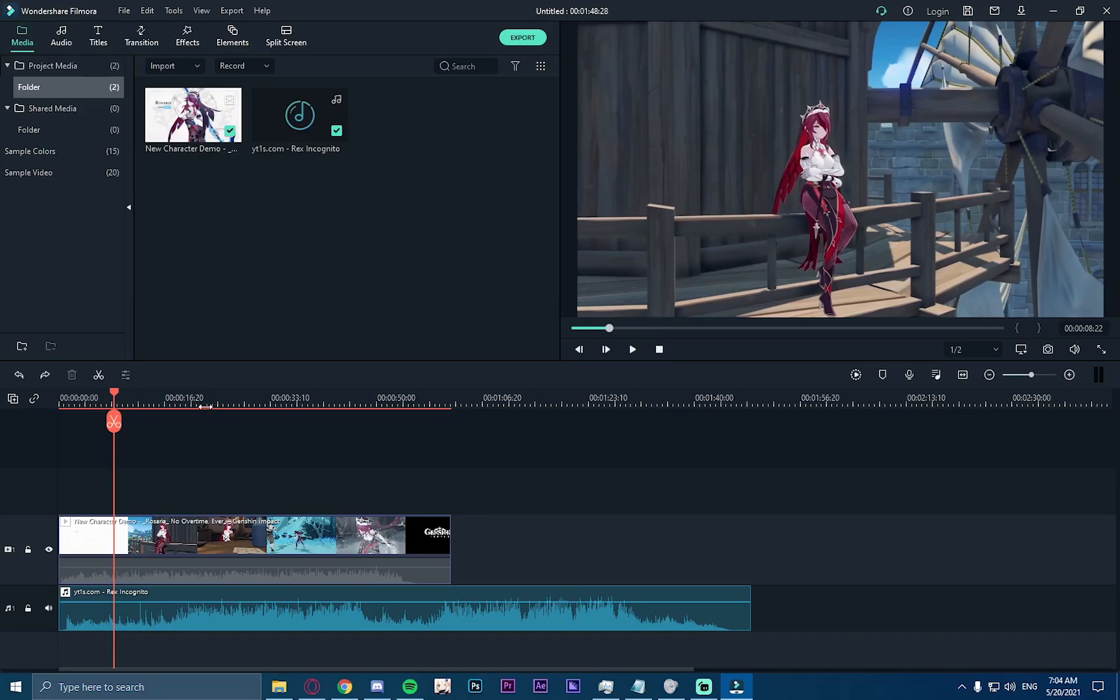
Step: Open the keyboard shortcuts list, look through the File shortcuts and close it
{"action": "left_click", "coordinate": [124, 11]}
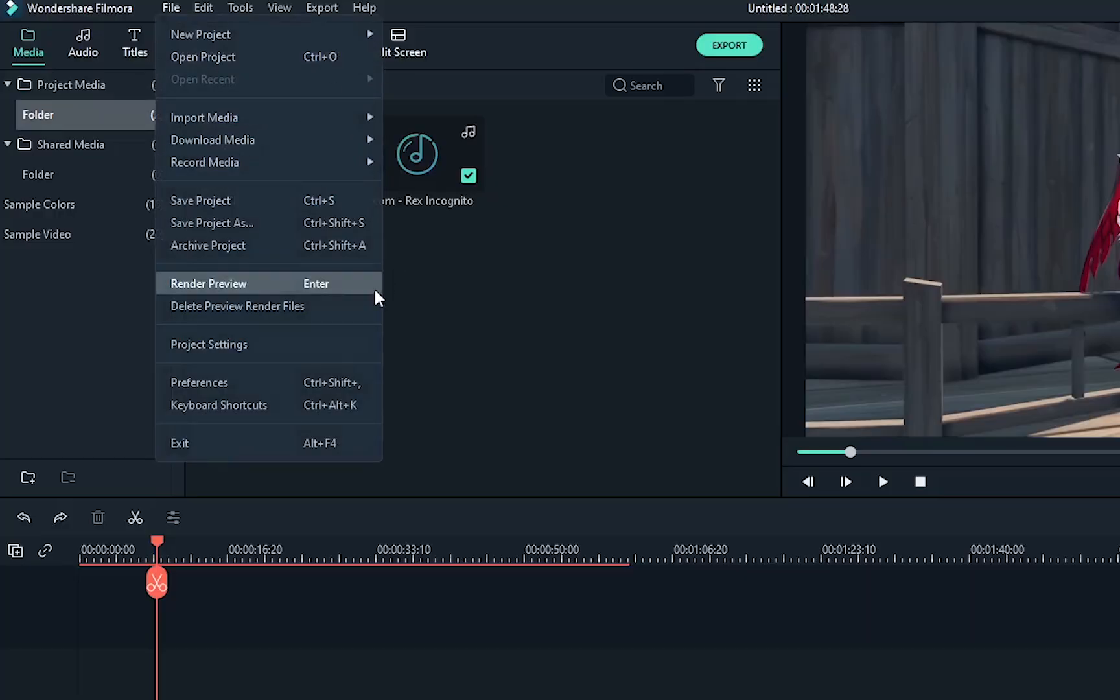
{"action": "left_click", "coordinate": [302, 404]}
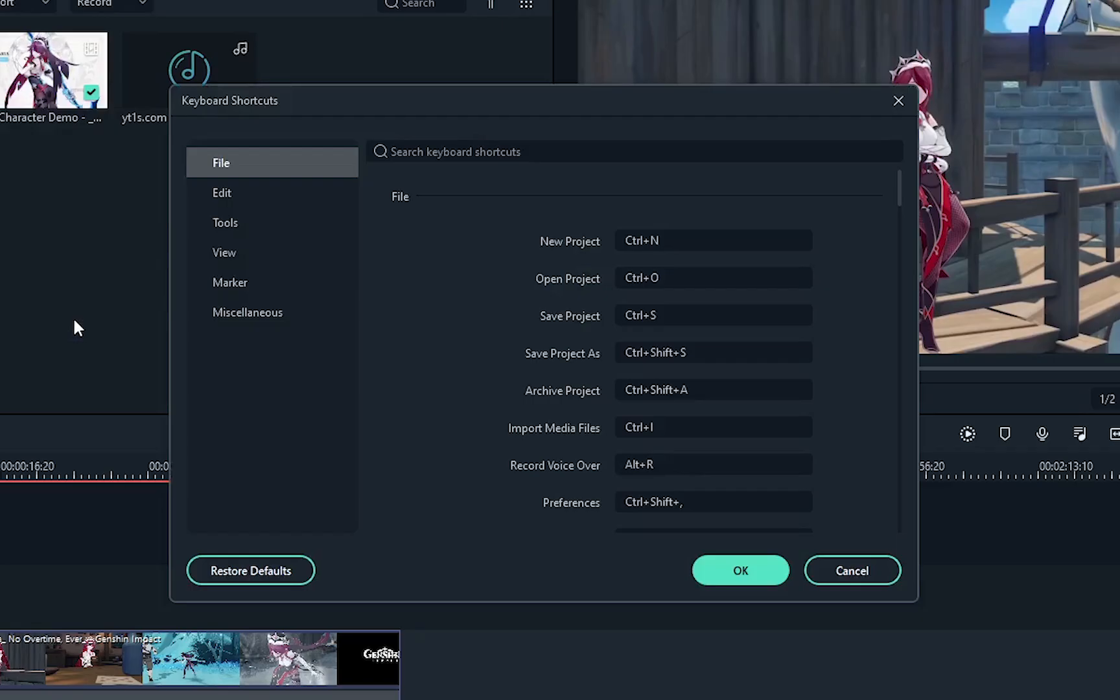
{"action": "left_click_drag", "start_coordinate": [895, 189], "coordinate": [900, 221]}
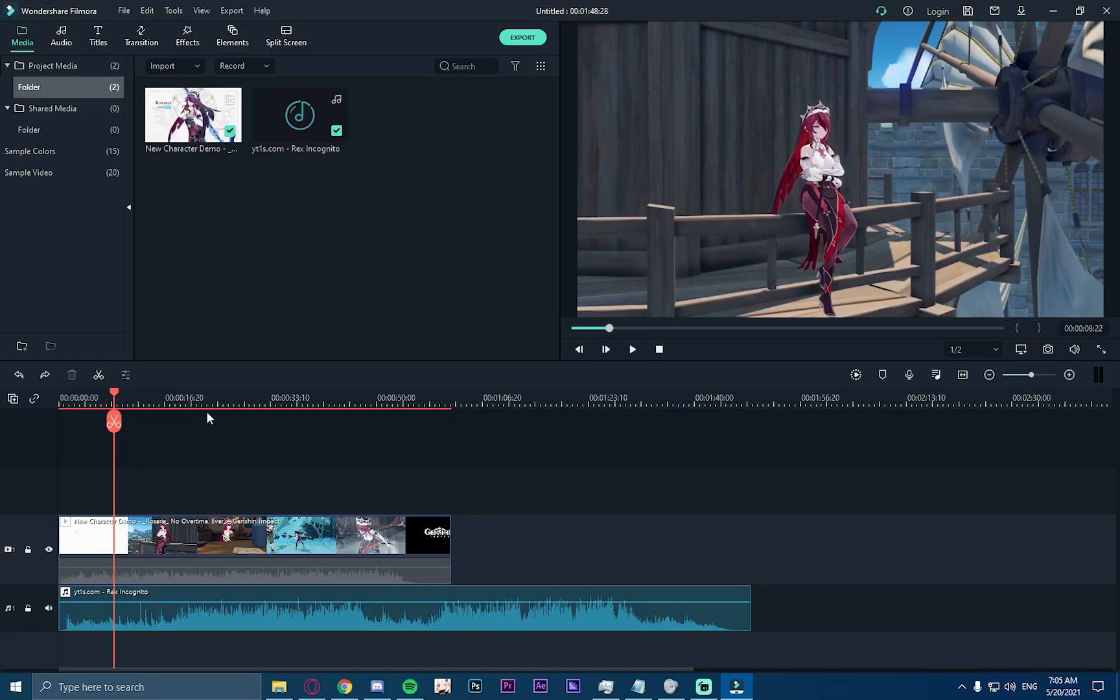
Step: Split only the New Character Demo clip at 00:00:08:22 and again at 00:00:11:06
{"action": "left_click", "coordinate": [156, 536]}
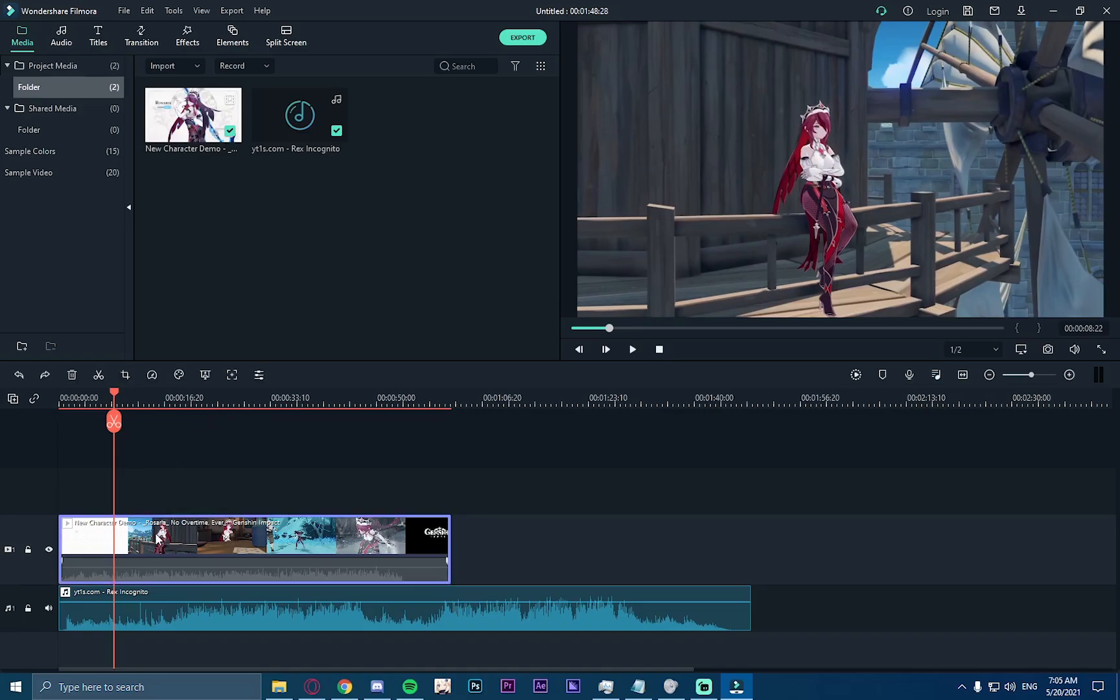
{"action": "left_click", "coordinate": [113, 422]}
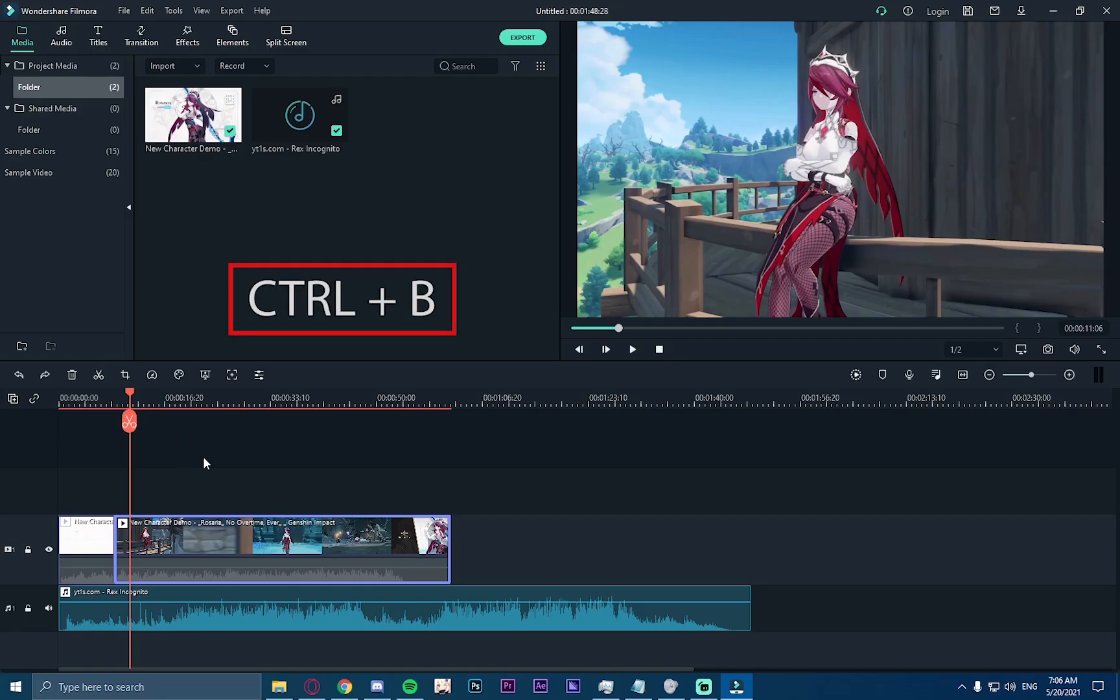
{"action": "key", "text": "ctrl+b"}
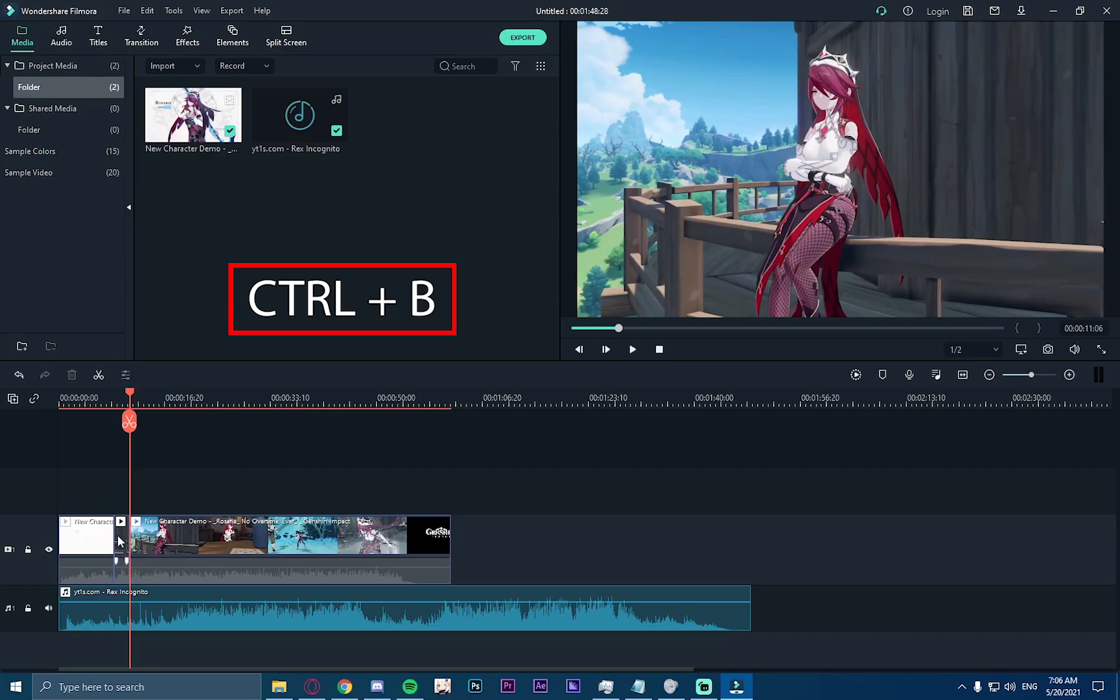
Step: Try splitting the last video segment and the Rex Incognito music clip at 00:00:11:06, and undo all the splits
{"action": "left_click", "coordinate": [166, 543]}
{"action": "left_click", "coordinate": [155, 616], "text": "ctrl"}
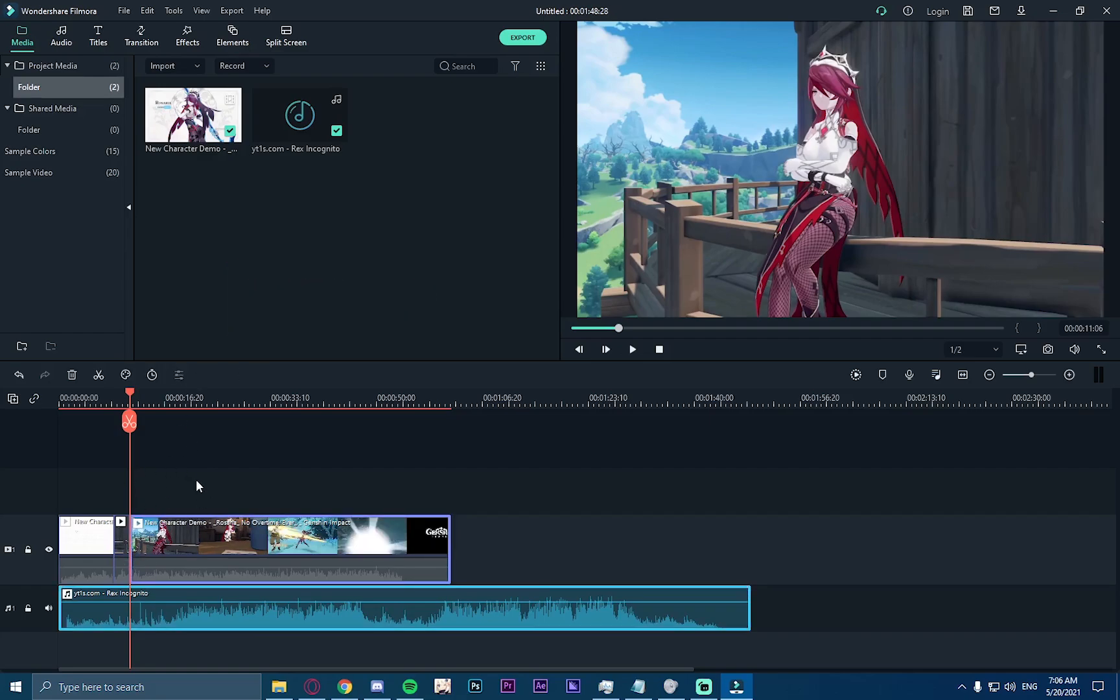
{"action": "key", "text": "ctrl+b"}
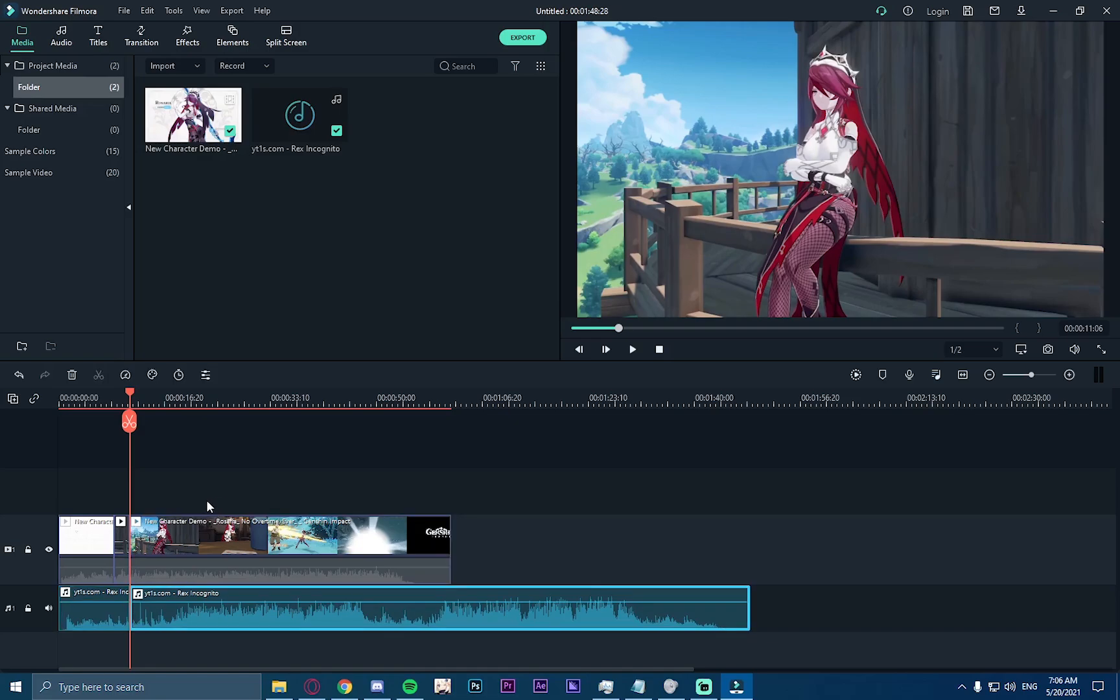
{"action": "key", "text": "ctrl+z"}
{"action": "key", "text": "ctrl+z"}
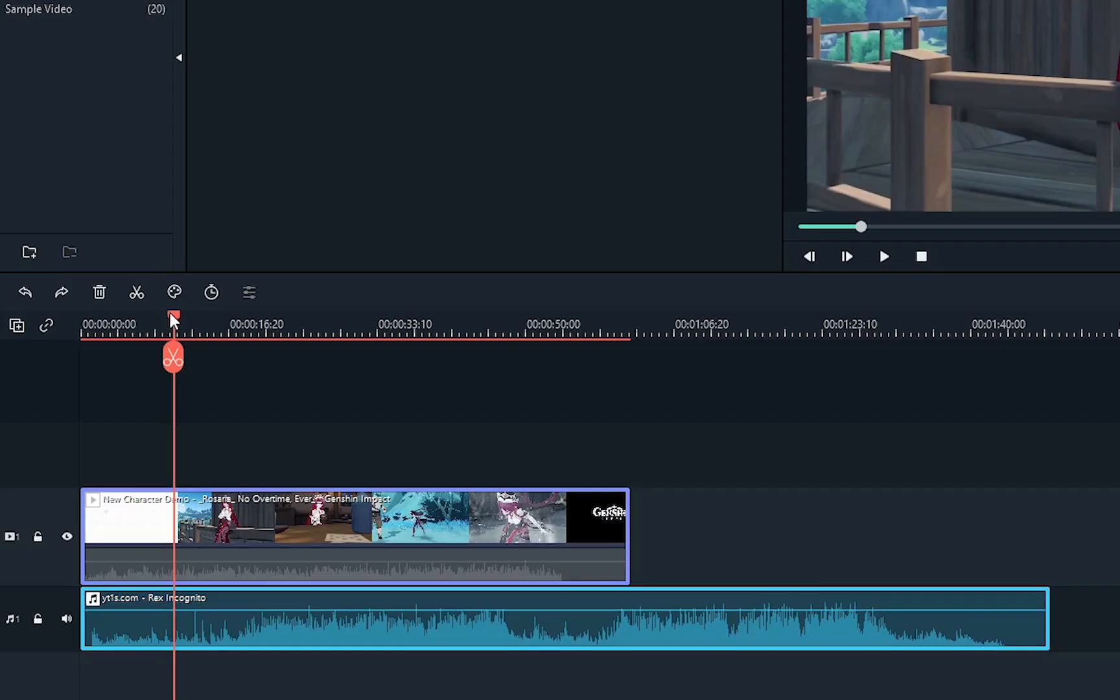
Step: Play the timeline from 00:00:08:05, pause at 00:00:10:16 and deselect the clips
{"action": "left_click_drag", "start_coordinate": [171, 315], "coordinate": [153, 315]}
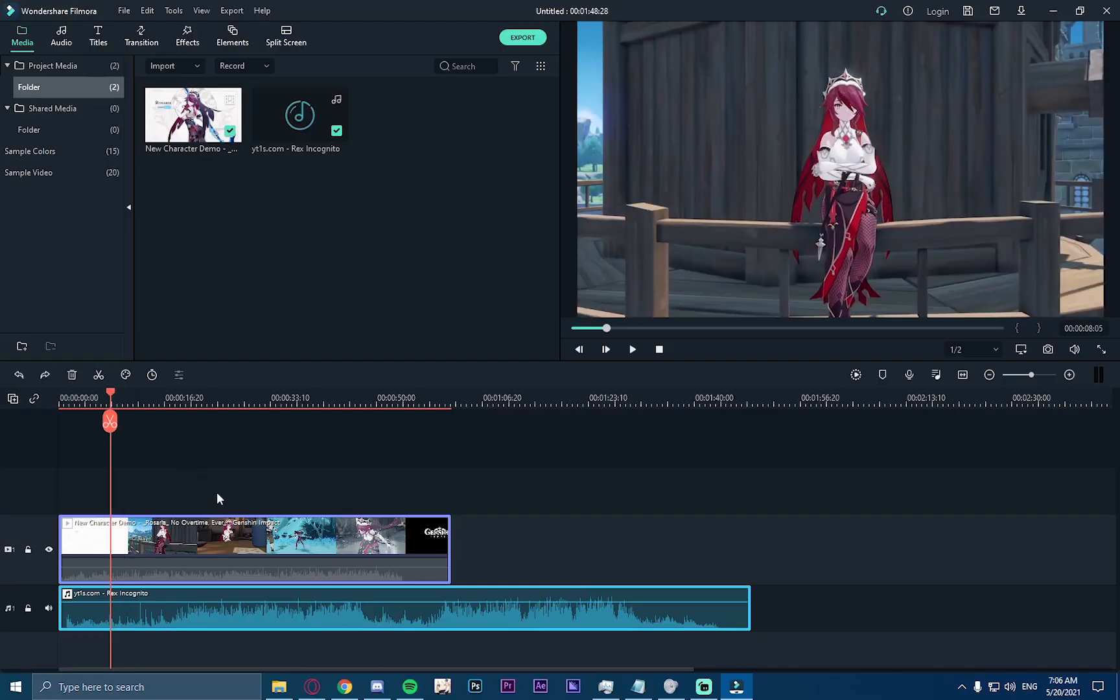
{"action": "key", "text": "space"}
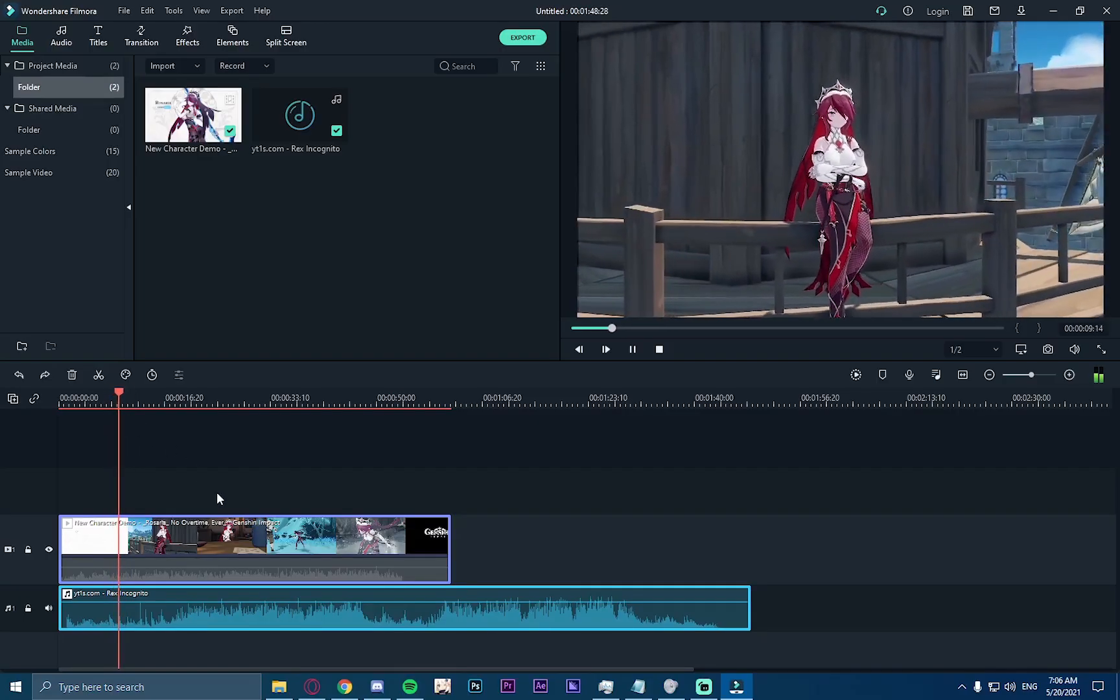
{"action": "key", "text": "space"}
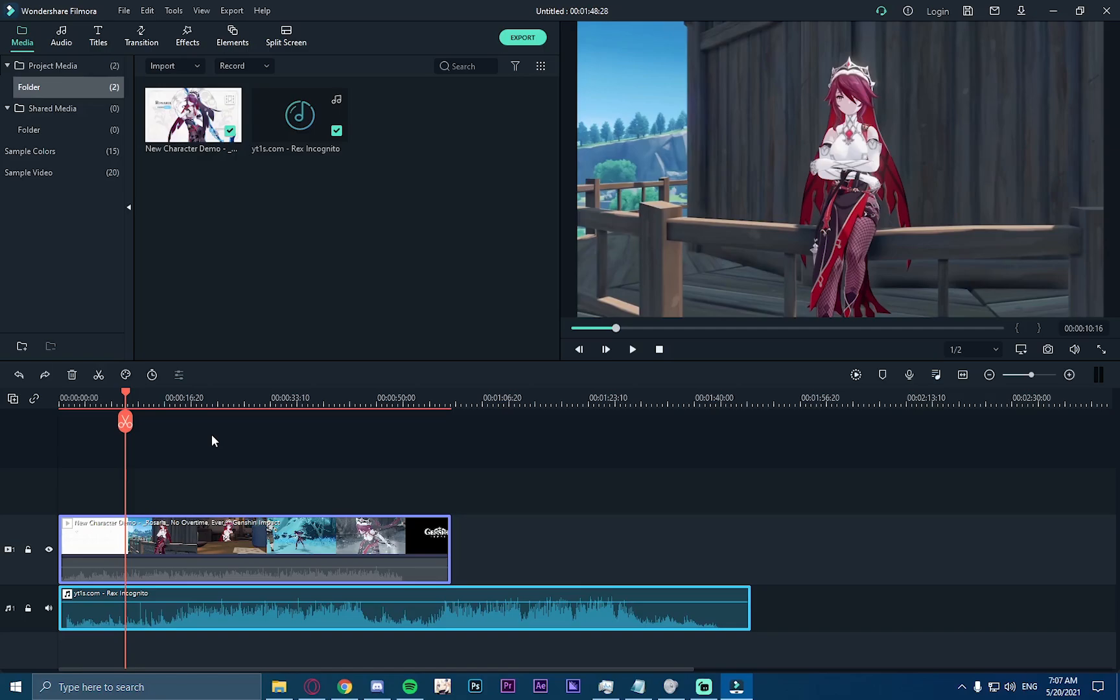
{"action": "left_click", "coordinate": [342, 467]}
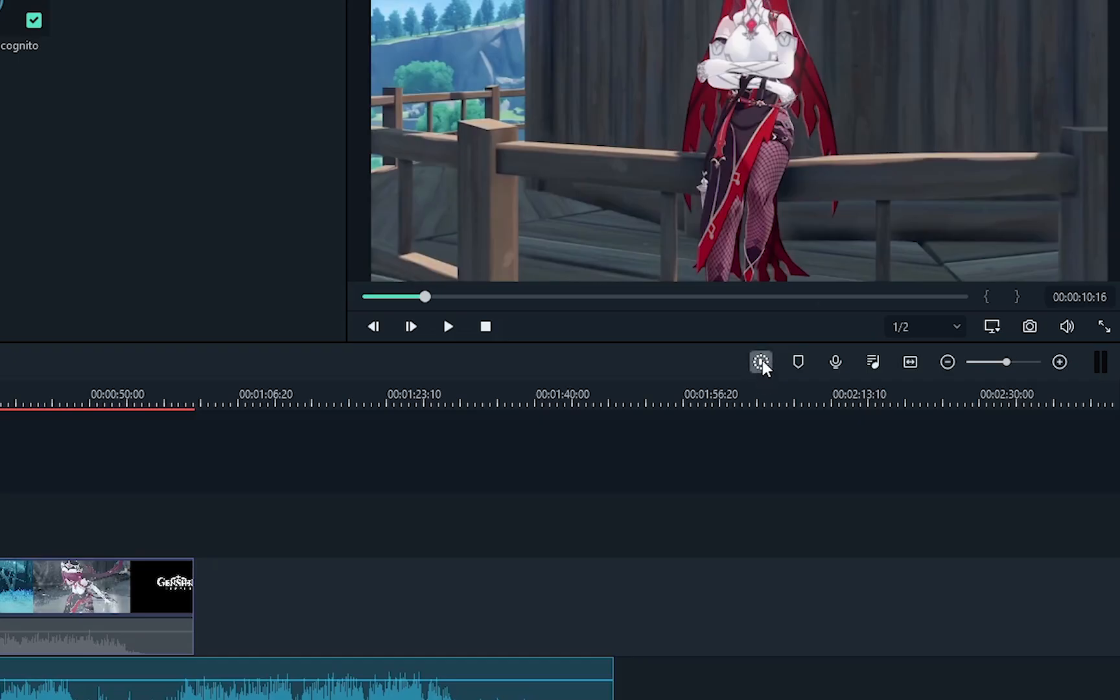
Step: Start rendering the timeline preview and cancel it partway
{"action": "left_click", "coordinate": [761, 363]}
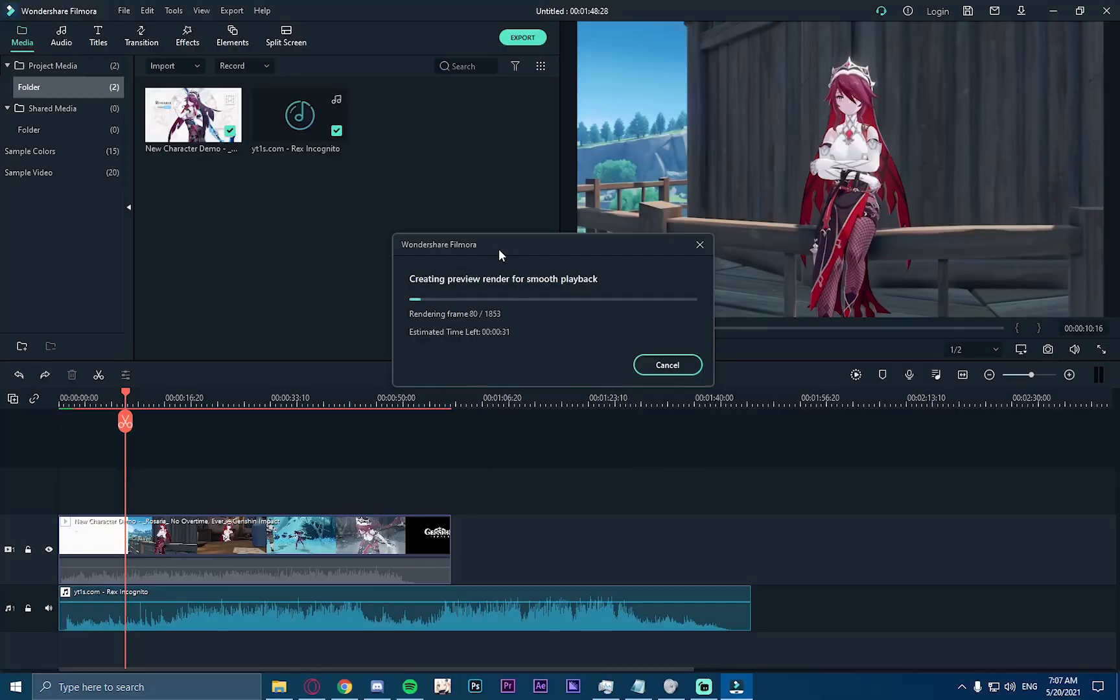
{"action": "left_click_drag", "start_coordinate": [499, 248], "coordinate": [473, 255]}
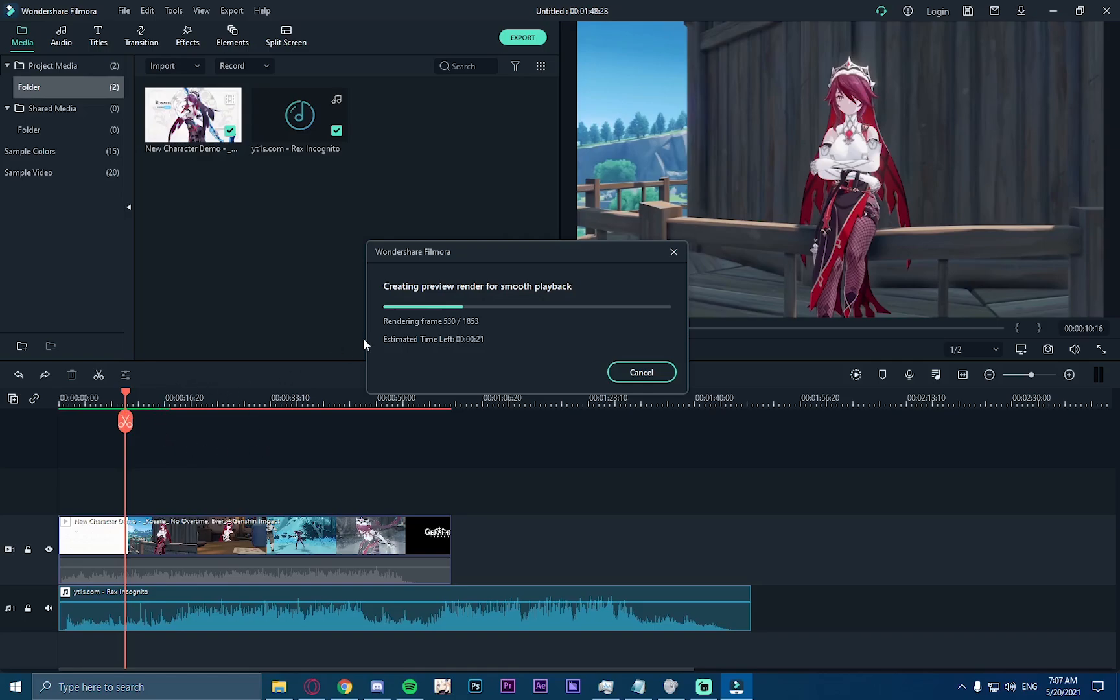
{"action": "left_click_drag", "start_coordinate": [489, 252], "coordinate": [519, 248]}
{"action": "left_click", "coordinate": [671, 368]}
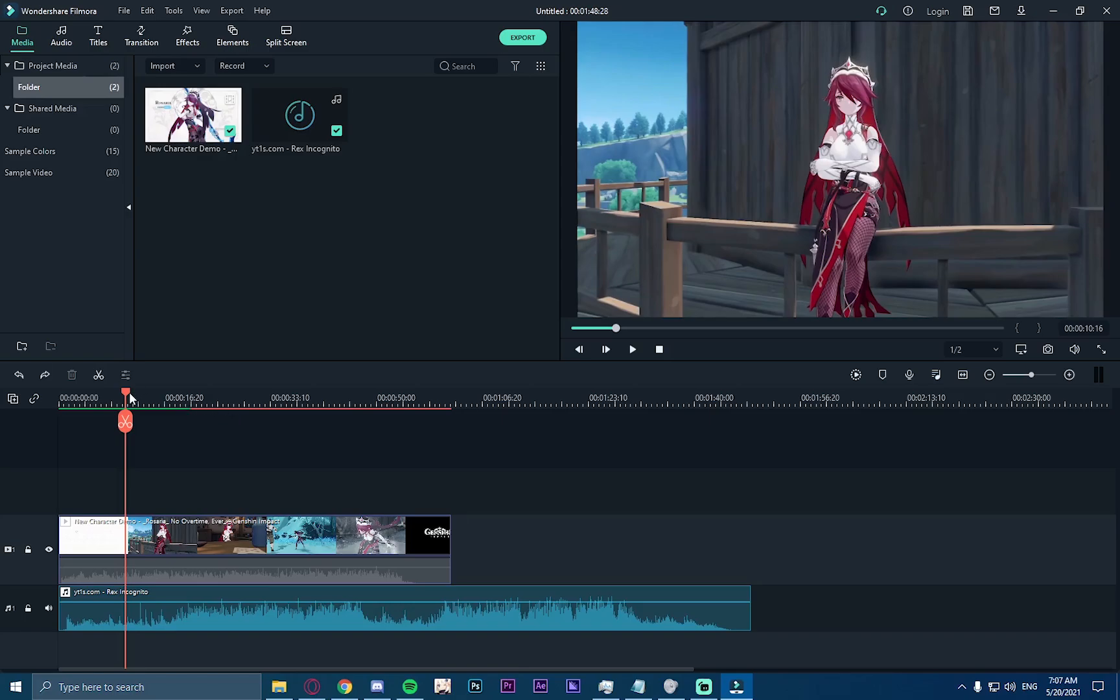
Step: Play the partly rendered timeline from the start and pause at 00:00:02:29
{"action": "left_click_drag", "start_coordinate": [128, 392], "coordinate": [60, 394]}
{"action": "key", "text": "space"}
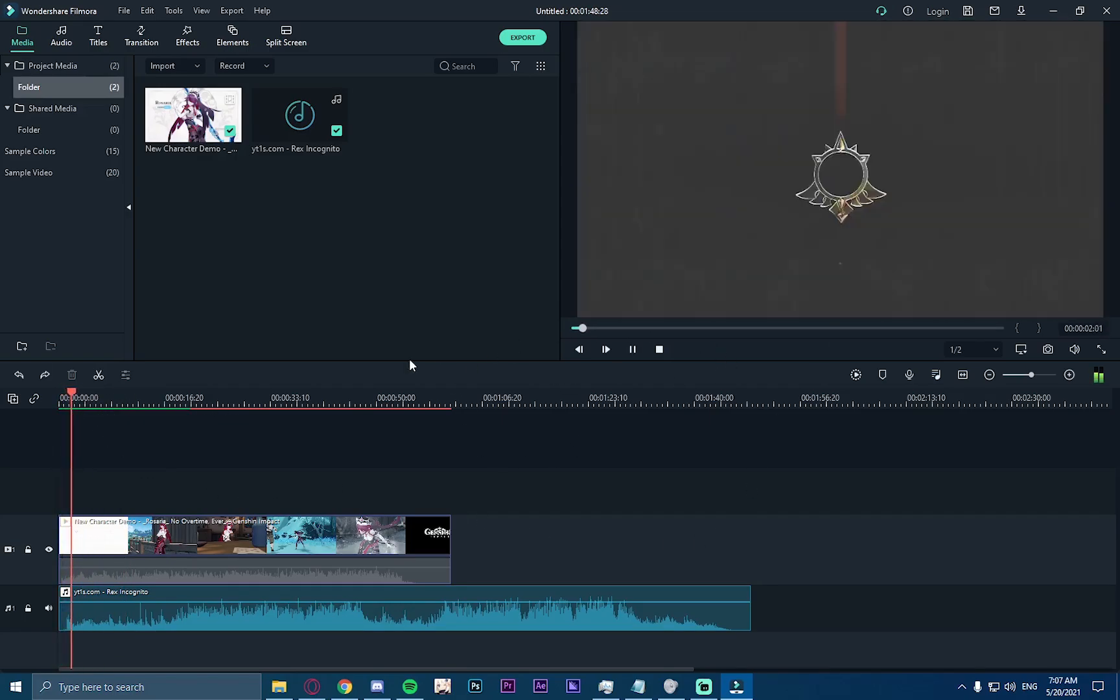
{"action": "key", "text": "space"}
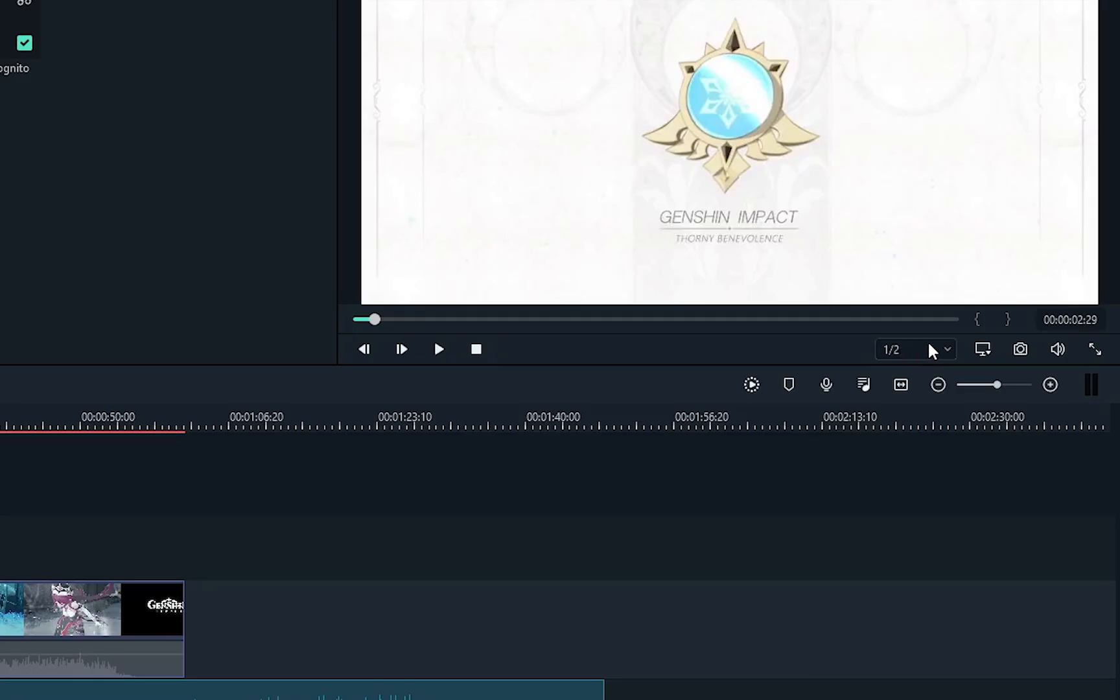
Step: Try a preview playback quality of 1/16 and check how the timeline plays
{"action": "left_click", "coordinate": [925, 350]}
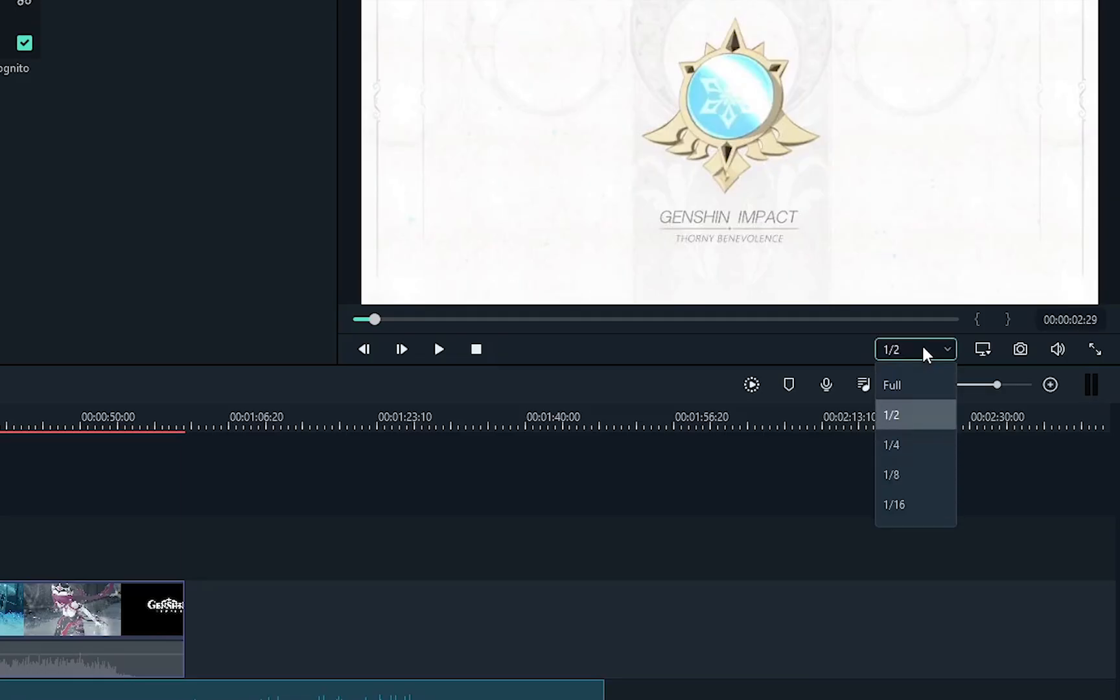
{"action": "left_click", "coordinate": [901, 505]}
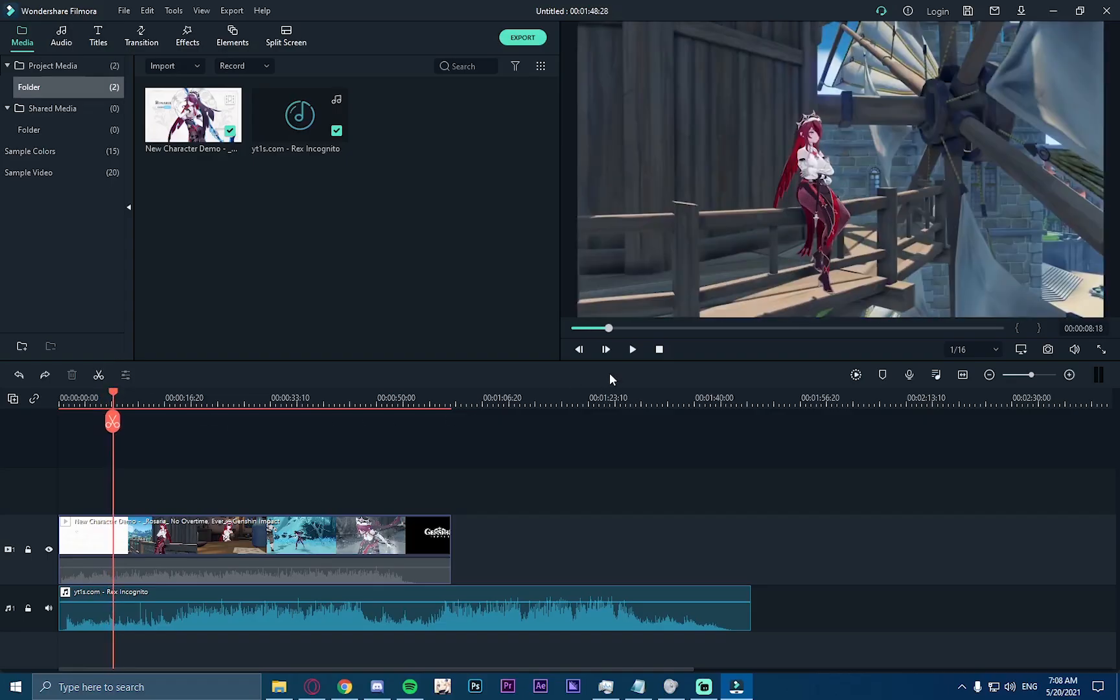
{"action": "left_click", "coordinate": [629, 351]}
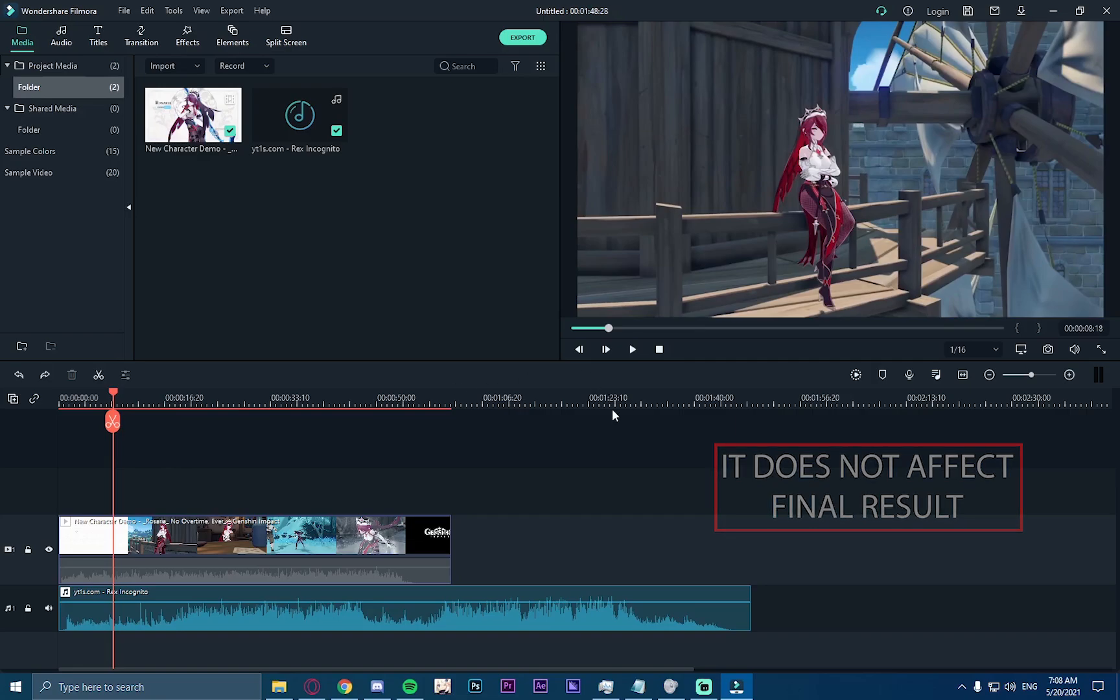
Step: Set the preview playback quality to Full, return the playhead to the start and render the timeline preview
{"action": "left_click", "coordinate": [980, 348]}
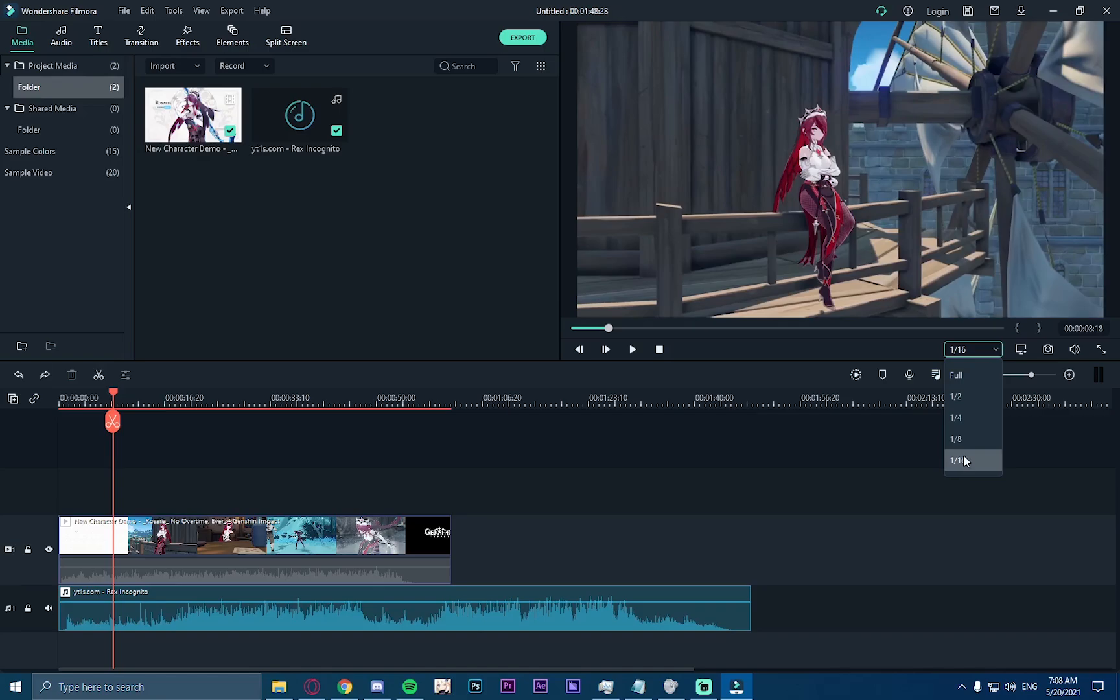
{"action": "left_click", "coordinate": [966, 373]}
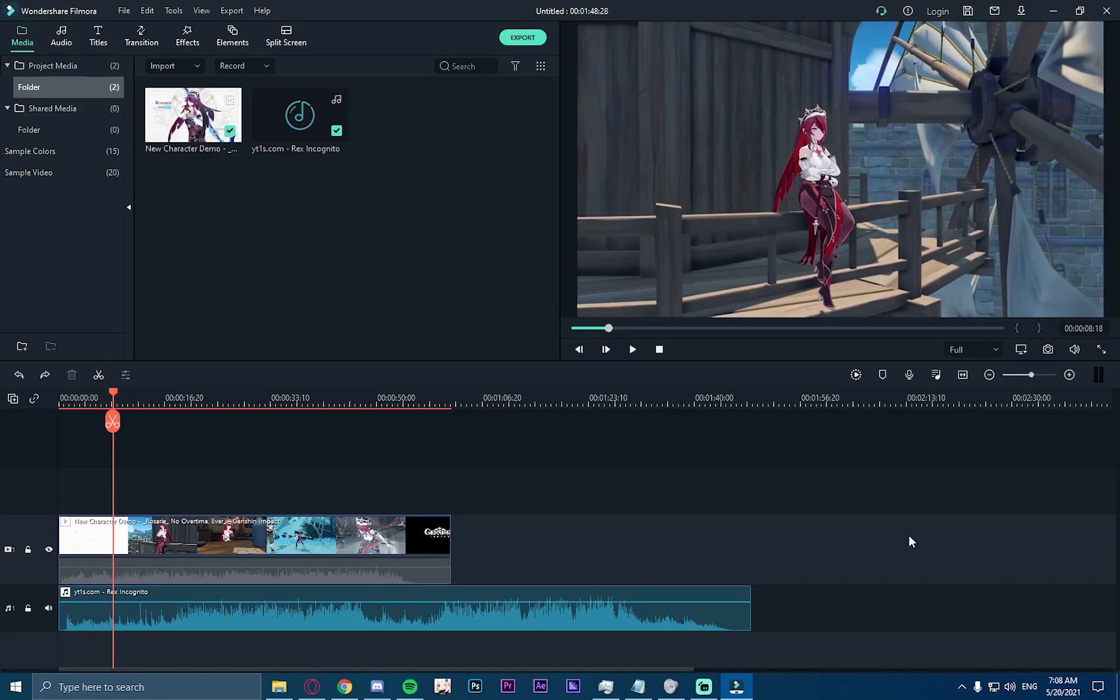
{"action": "left_click_drag", "start_coordinate": [112, 395], "coordinate": [60, 396]}
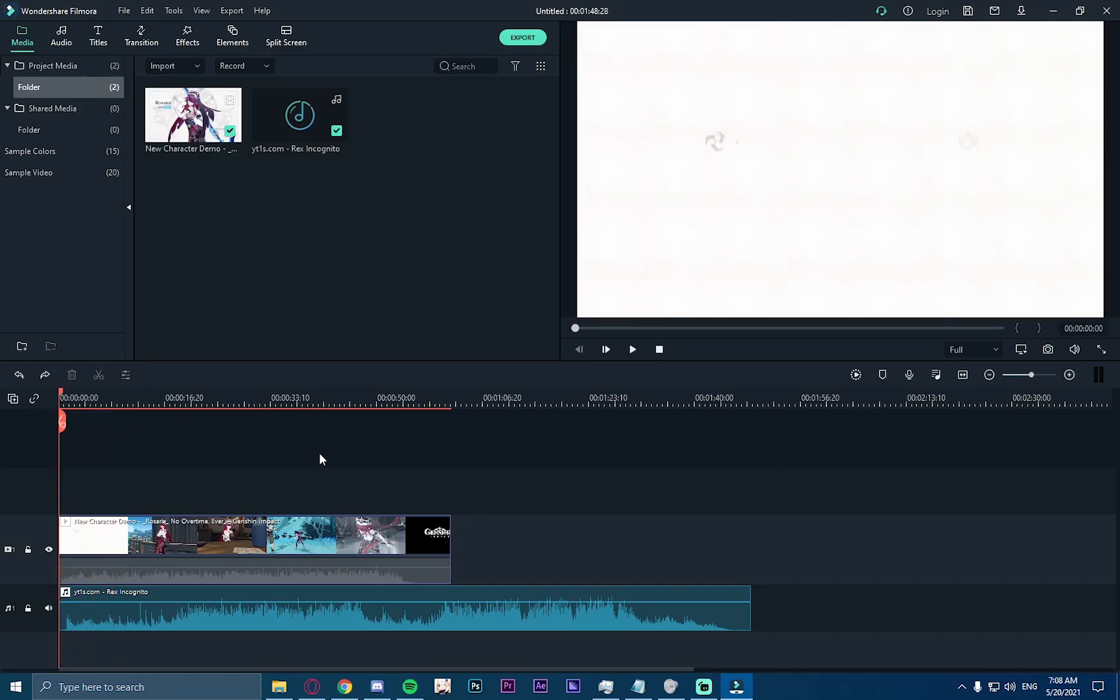
{"action": "left_click", "coordinate": [855, 375]}
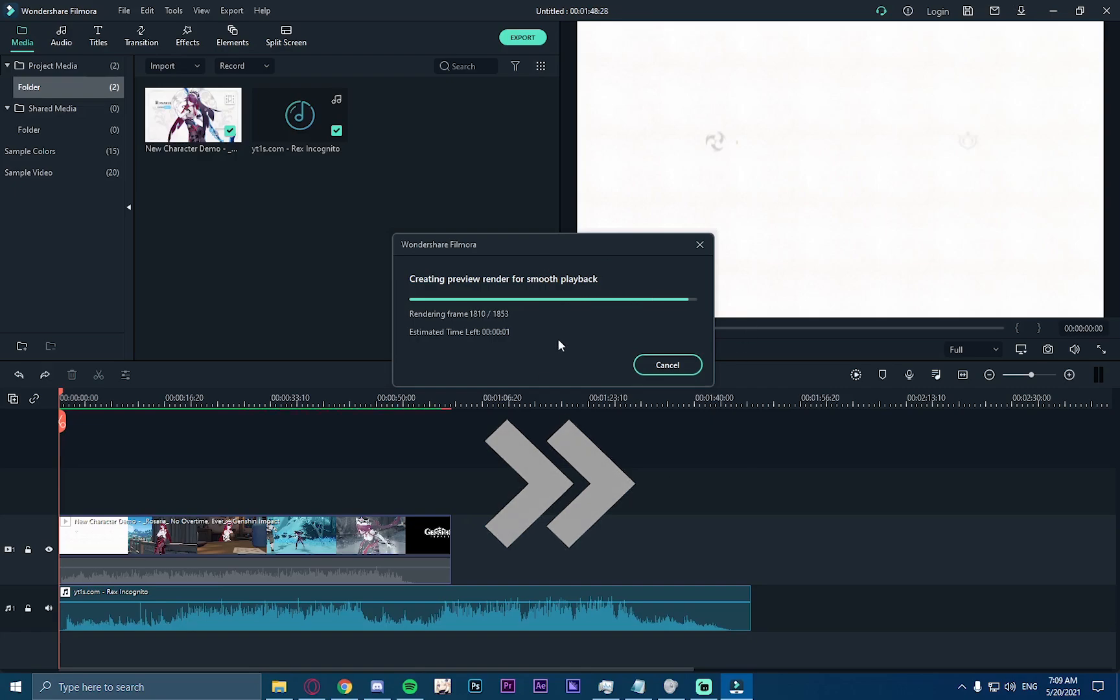
Step: Move the playhead to 00:00:04:21 and play the rendered timeline to check the preview
{"action": "left_click_drag", "start_coordinate": [63, 395], "coordinate": [89, 396]}
{"action": "left_click", "coordinate": [105, 396]}
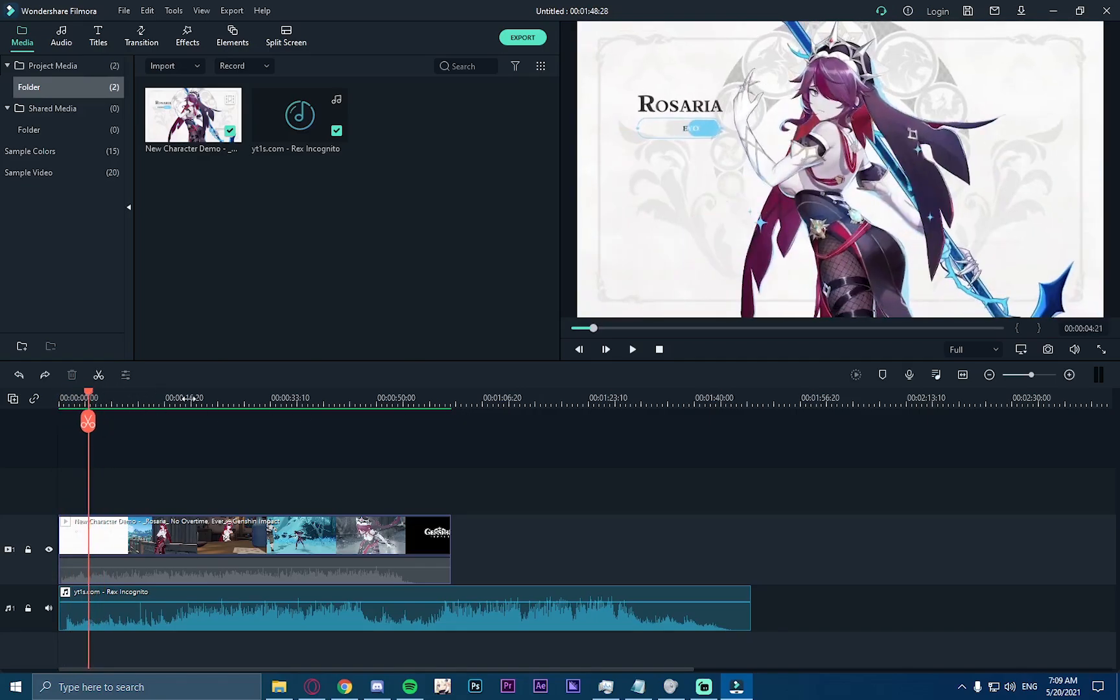
{"action": "key", "text": "space"}
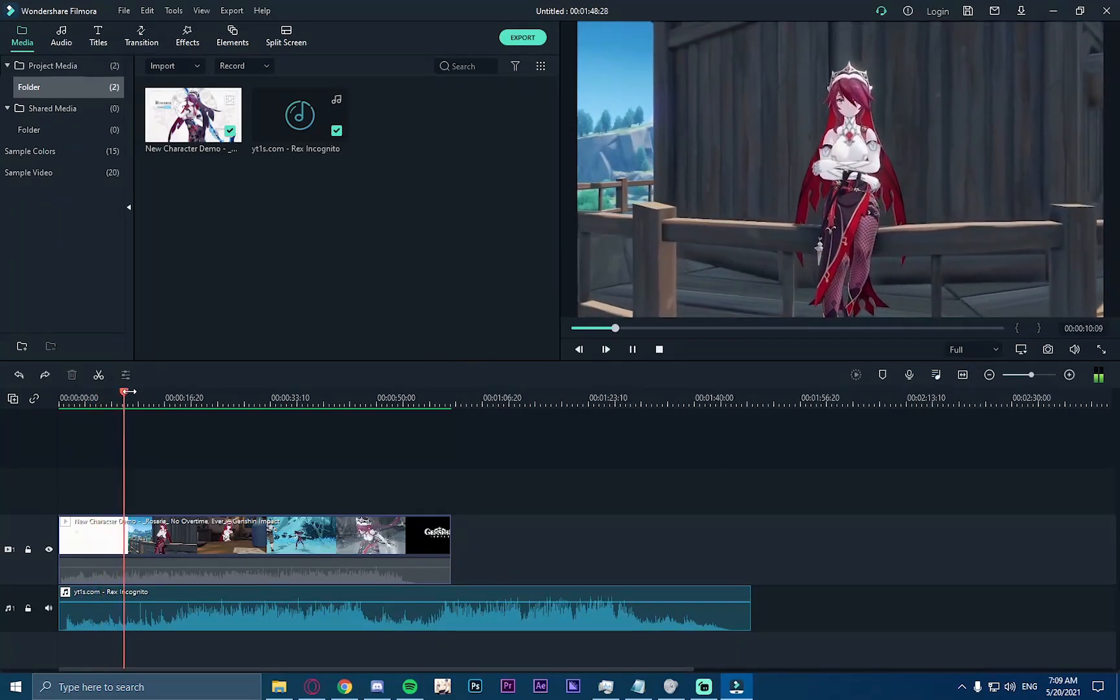
Step: Continue playing the rendered timeline to check its smoothness and pause at 00:00:13:10
{"action": "left_click", "coordinate": [130, 392]}
{"action": "key", "text": "space"}
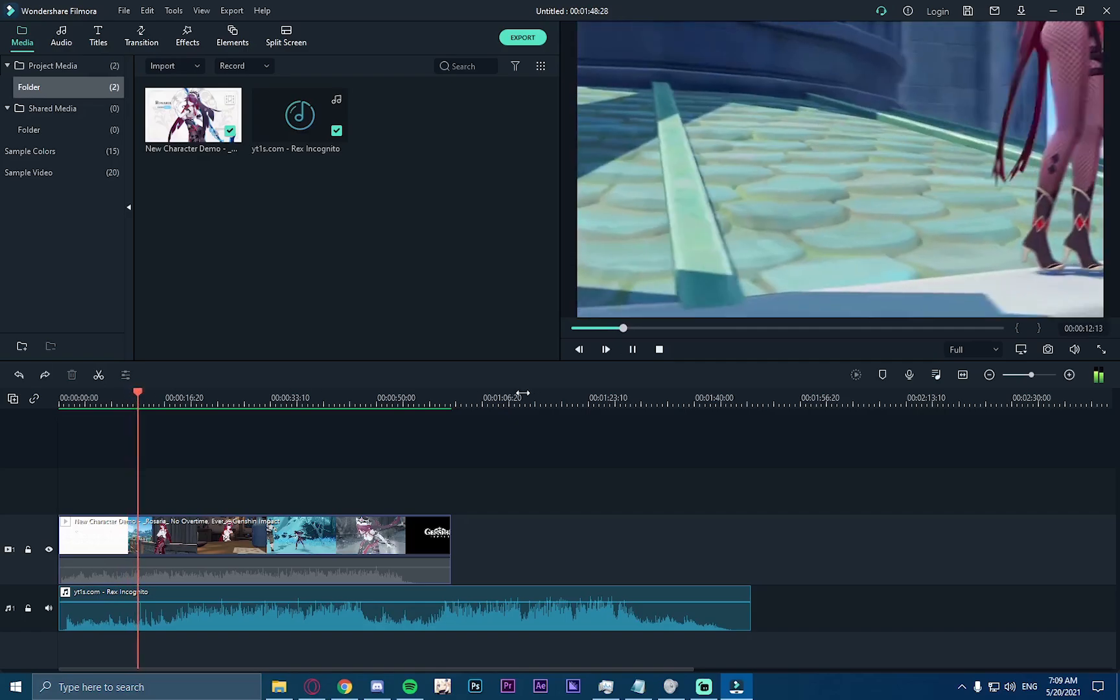
{"action": "left_click", "coordinate": [627, 353]}
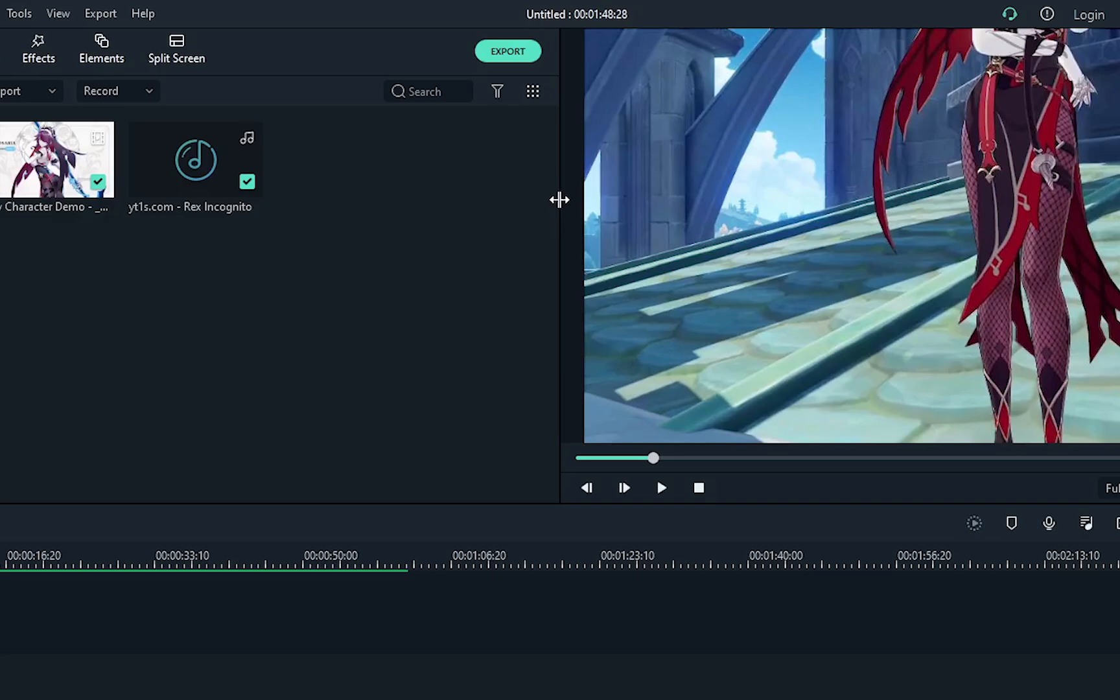
Step: Resize the workspace by widening the media library slightly and enlarging the timeline area upward
{"action": "left_click_drag", "start_coordinate": [560, 199], "coordinate": [586, 198]}
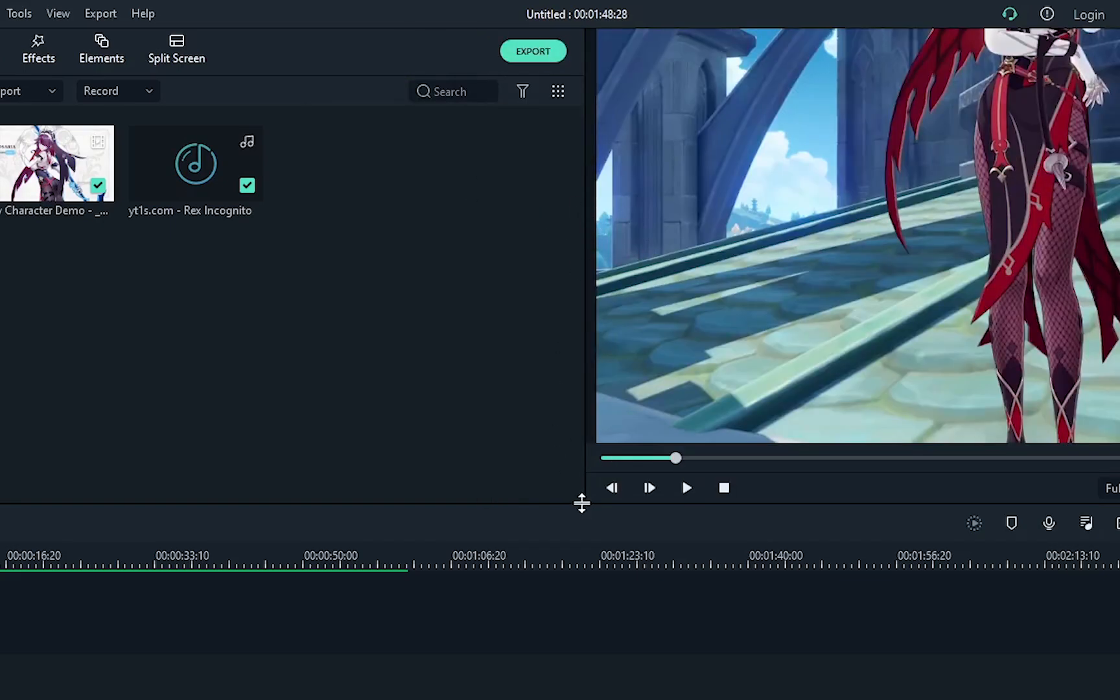
{"action": "mouse_move", "coordinate": [582, 503]}
{"action": "left_mouse_down"}
{"action": "mouse_move", "coordinate": [586, 629]}
{"action": "mouse_move", "coordinate": [598, 490]}
{"action": "left_mouse_up"}
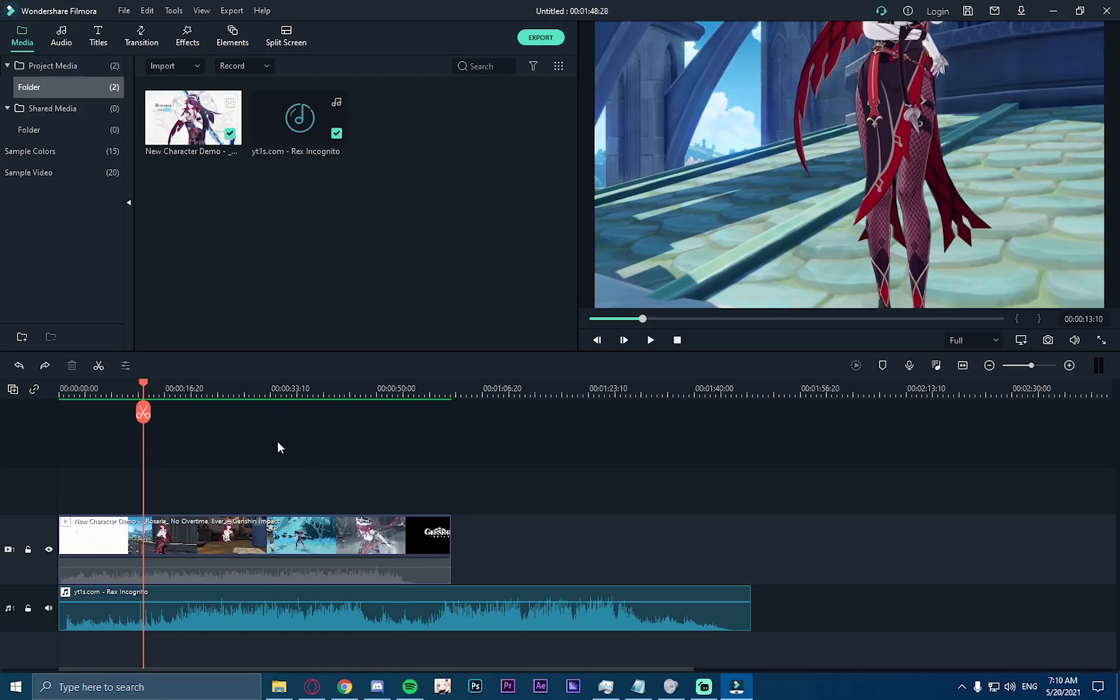
Step: Mute the music track, play the timeline to 00:00:21:17 and unmute the track again
{"action": "left_click", "coordinate": [50, 609]}
{"action": "key", "text": "space"}
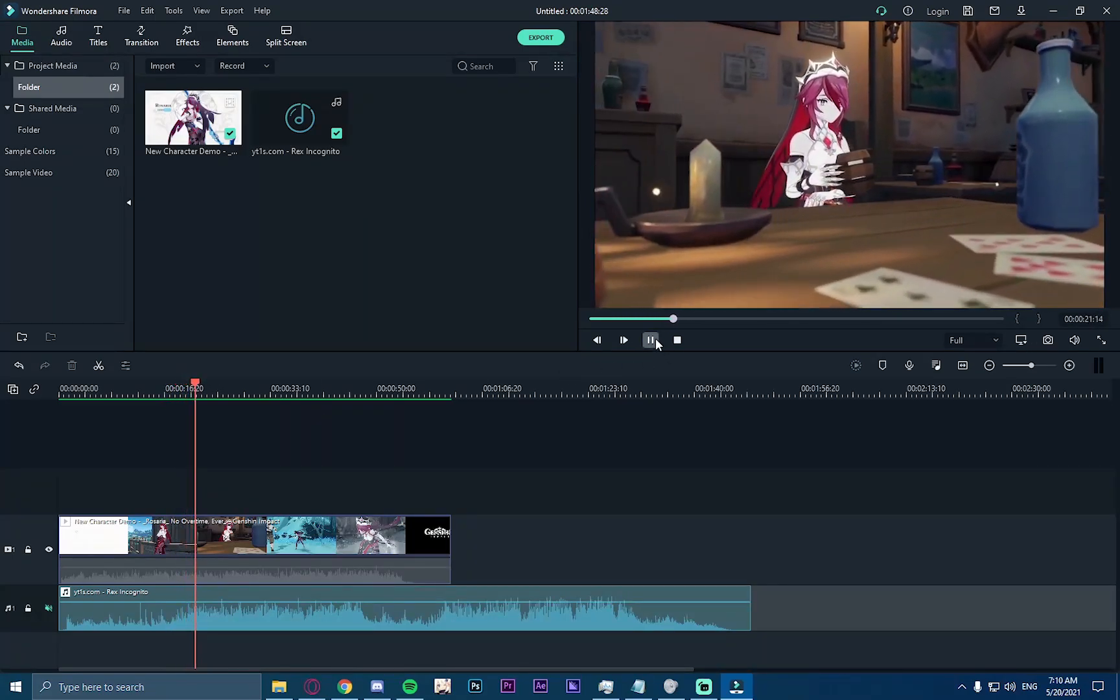
{"action": "left_click", "coordinate": [653, 340]}
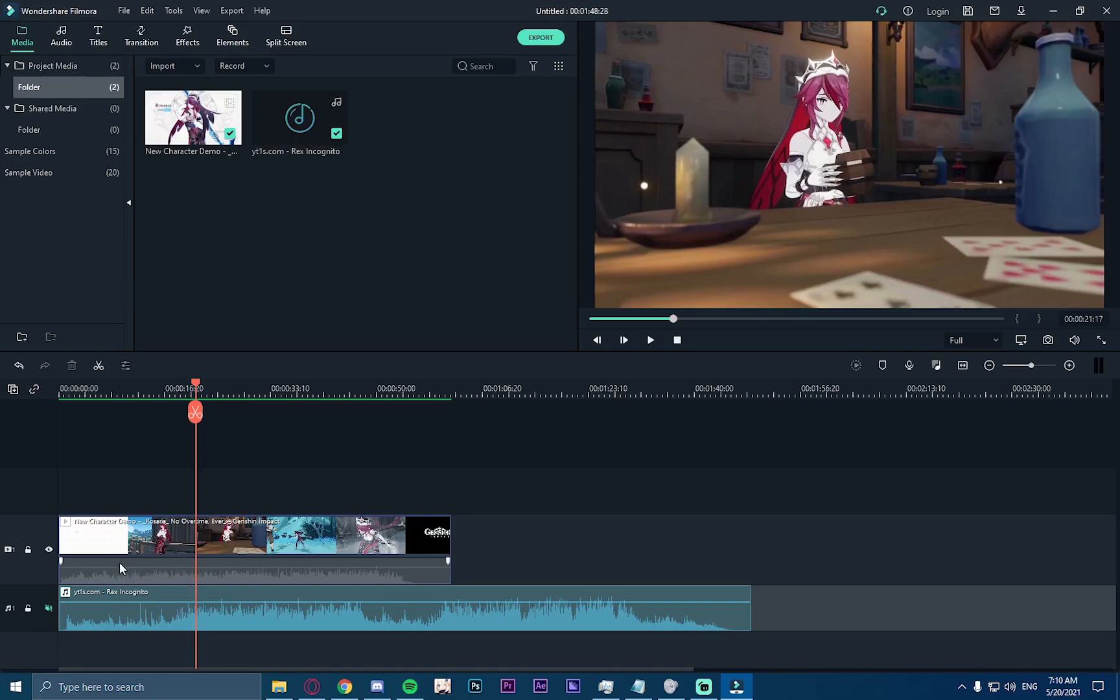
{"action": "left_click", "coordinate": [48, 608]}
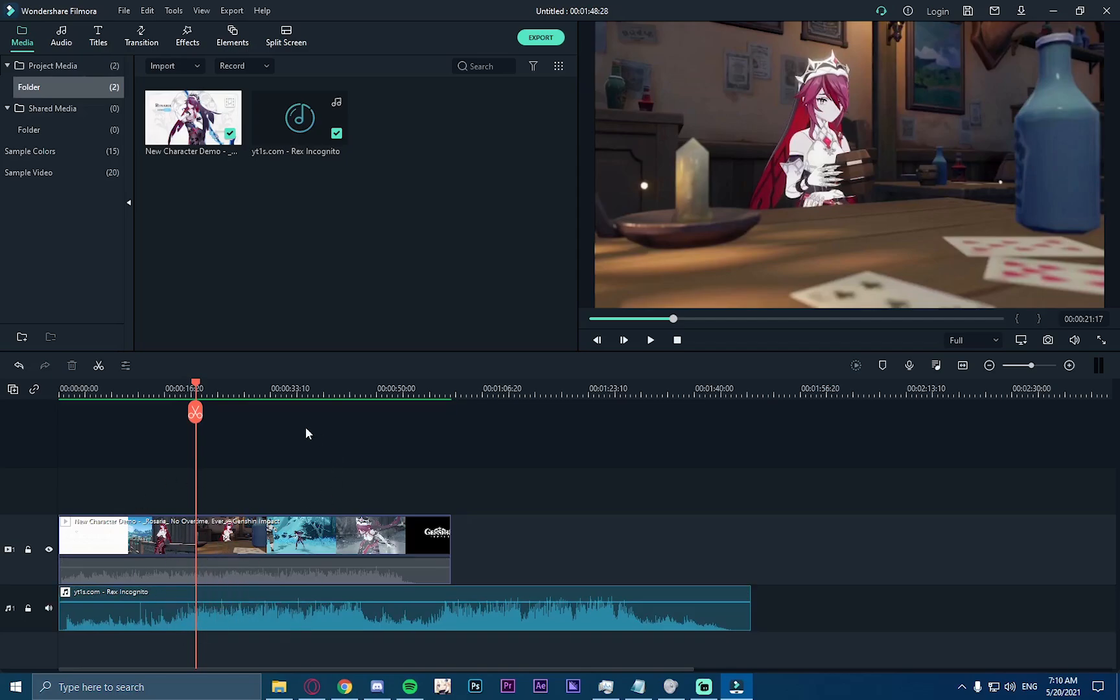
Step: Hide the video track and listen to the music from different timeline points, pausing at 00:01:05:23
{"action": "left_click", "coordinate": [49, 550]}
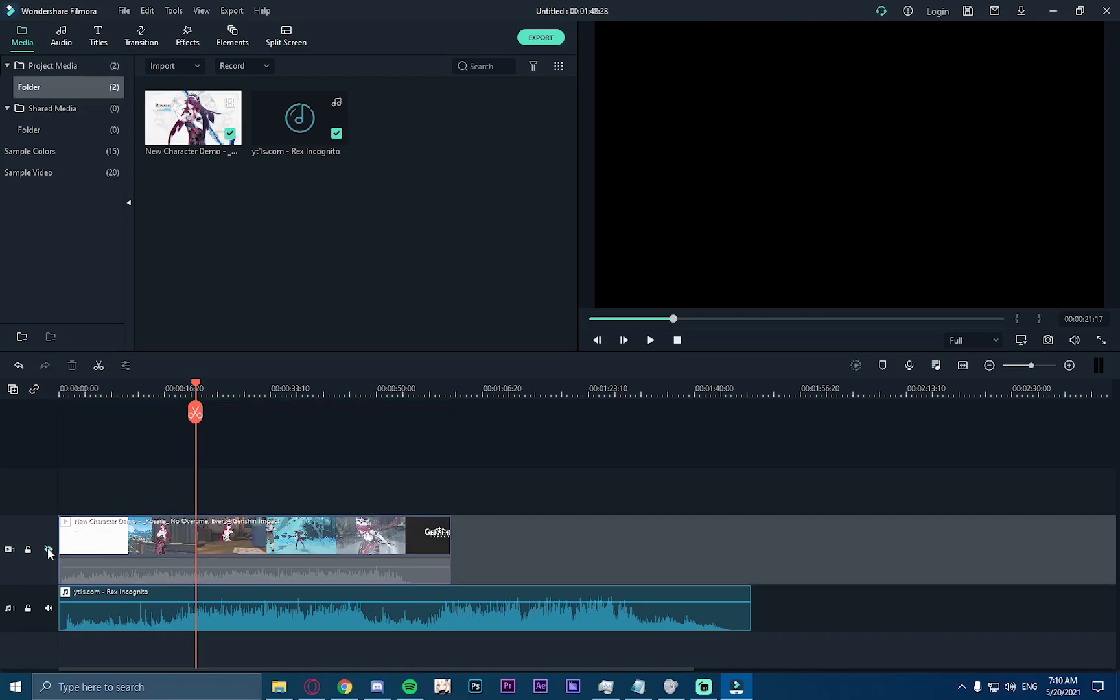
{"action": "left_click_drag", "start_coordinate": [197, 385], "coordinate": [165, 385]}
{"action": "key", "text": "space"}
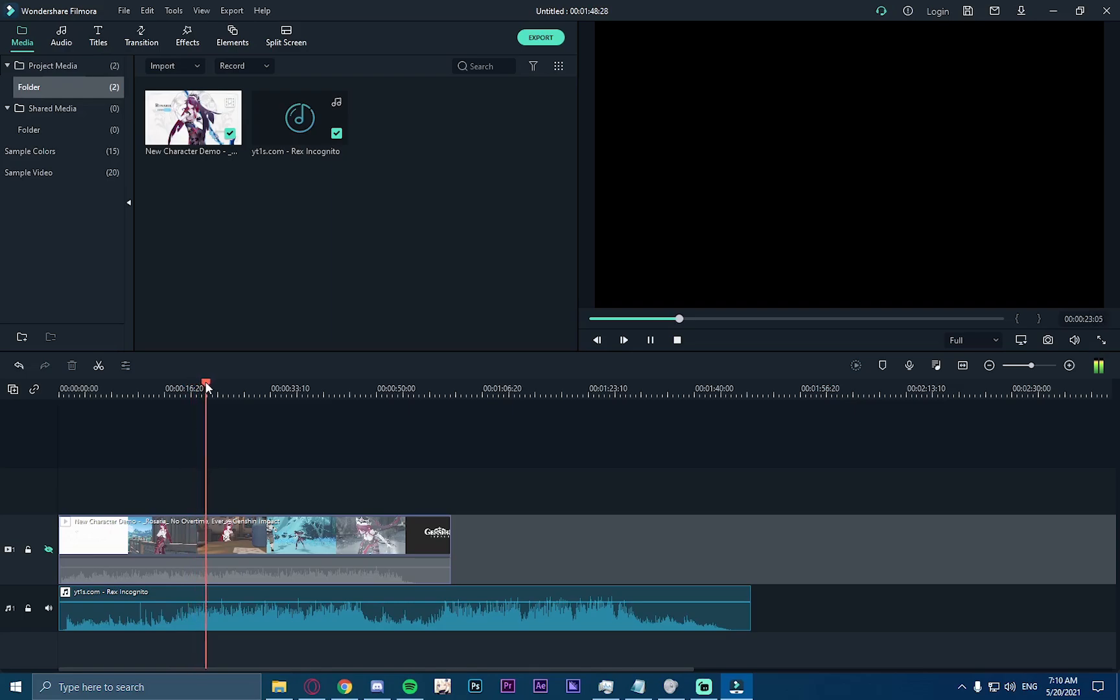
{"action": "left_click_drag", "start_coordinate": [205, 383], "coordinate": [423, 383]}
{"action": "key", "text": "space"}
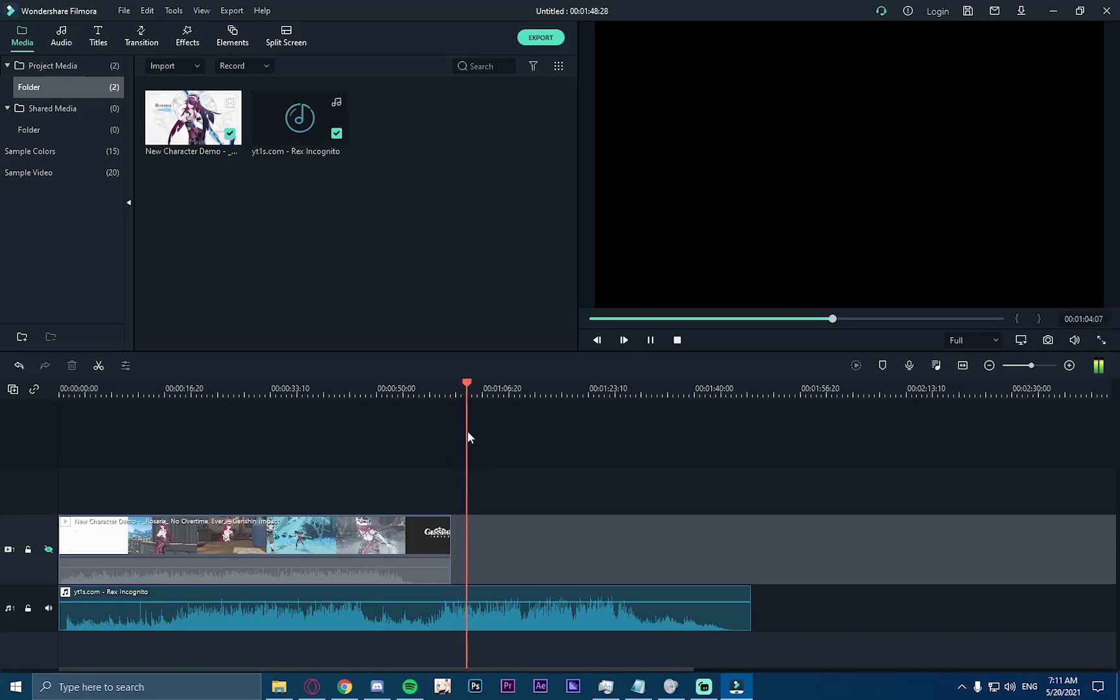
{"action": "left_click", "coordinate": [626, 343]}
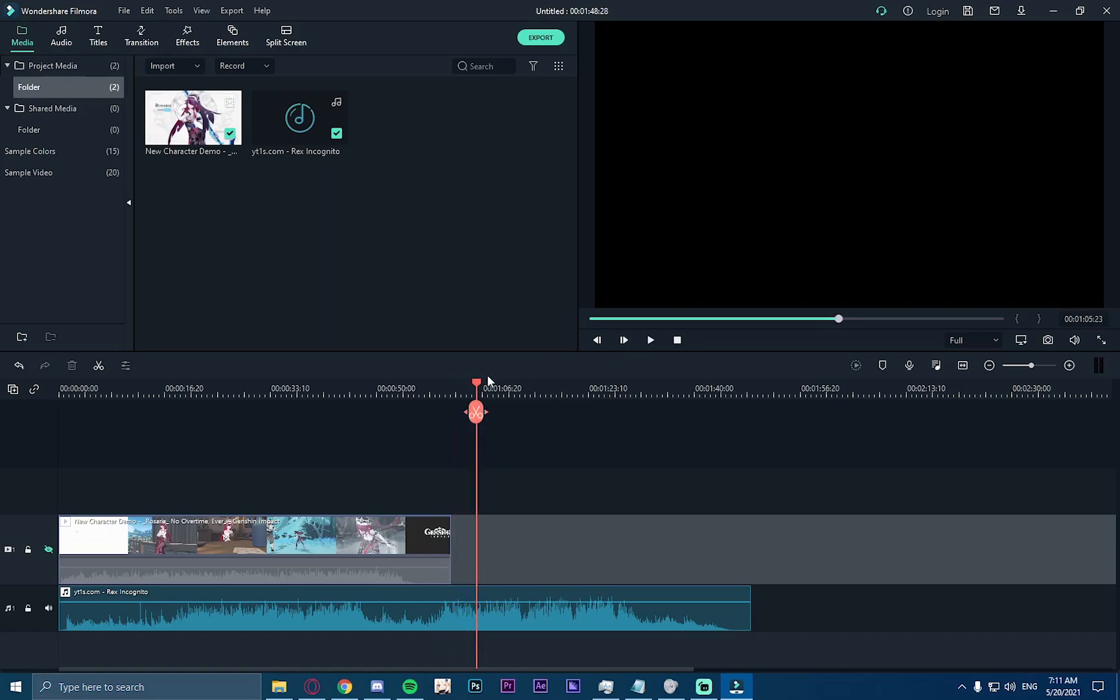
Step: Split both the video and music clips at 00:00:57:27
{"action": "left_click_drag", "start_coordinate": [477, 383], "coordinate": [427, 383]}
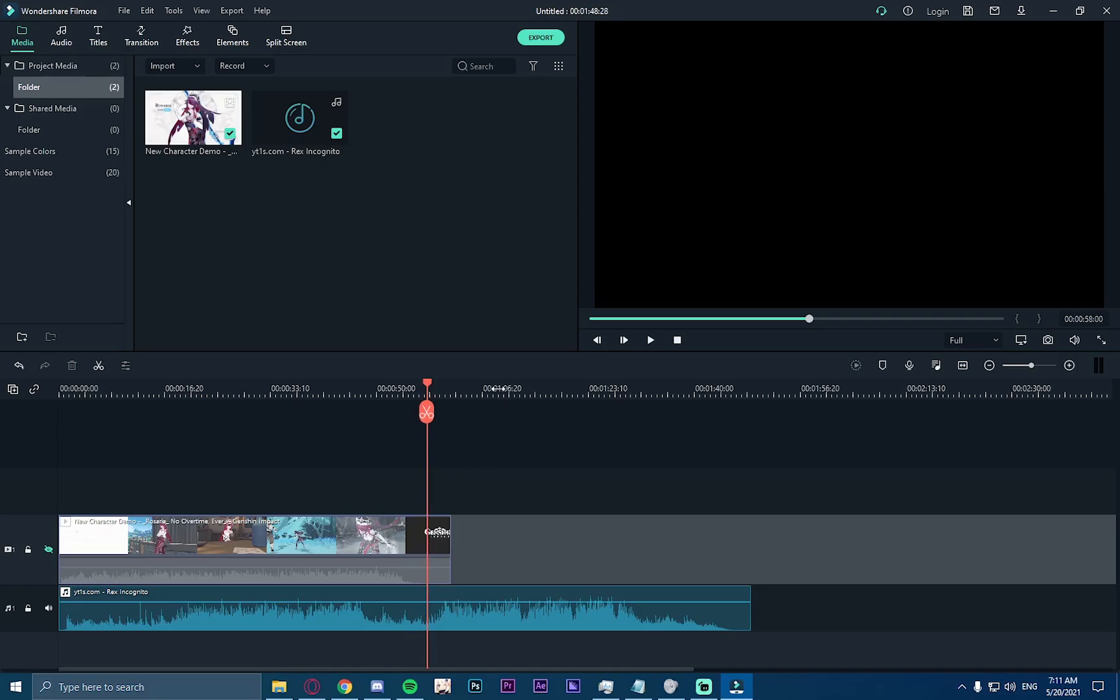
{"action": "scroll", "coordinate": [487, 389], "scroll_direction": "up", "scroll_amount": 5}
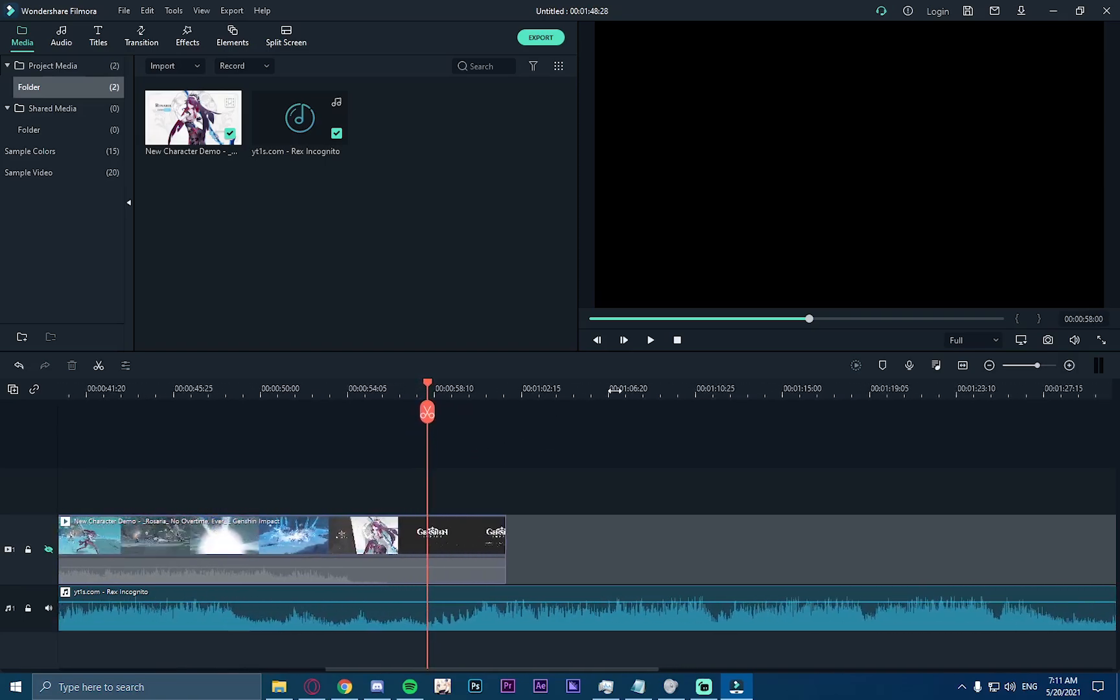
{"action": "mouse_move", "coordinate": [427, 379]}
{"action": "left_mouse_down"}
{"action": "mouse_move", "coordinate": [410, 381]}
{"action": "mouse_move", "coordinate": [426, 382]}
{"action": "left_mouse_up"}
{"action": "left_click", "coordinate": [425, 412]}
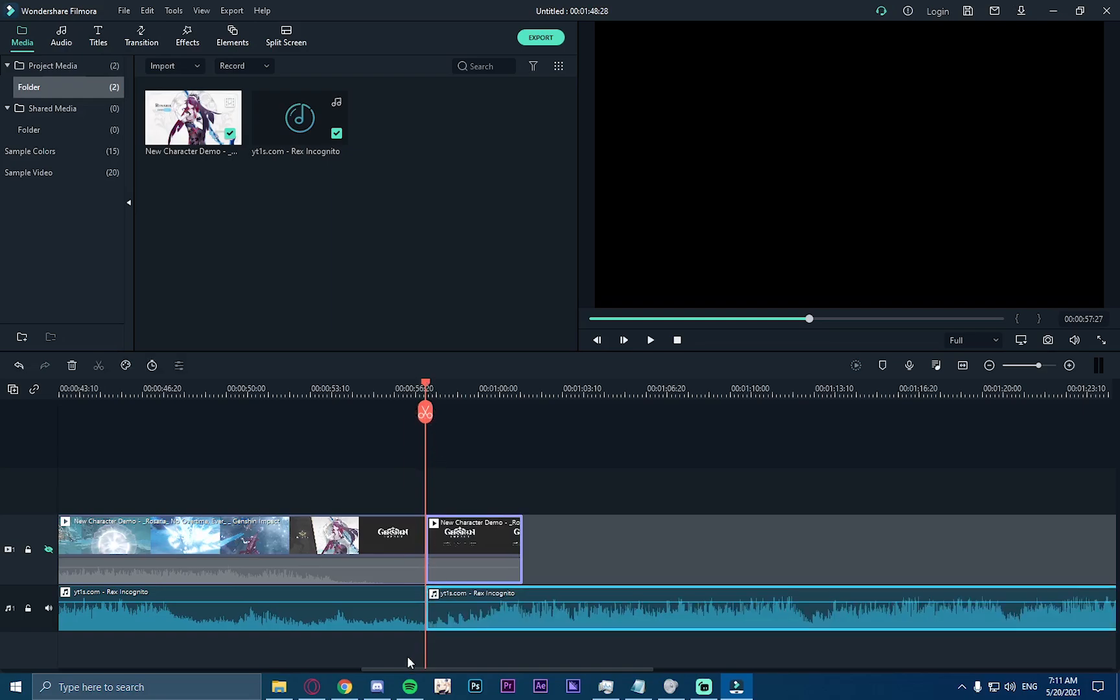
Step: Play the music onward, split it at 00:01:13:06 and select the segment between the two cuts
{"action": "left_click", "coordinate": [651, 339]}
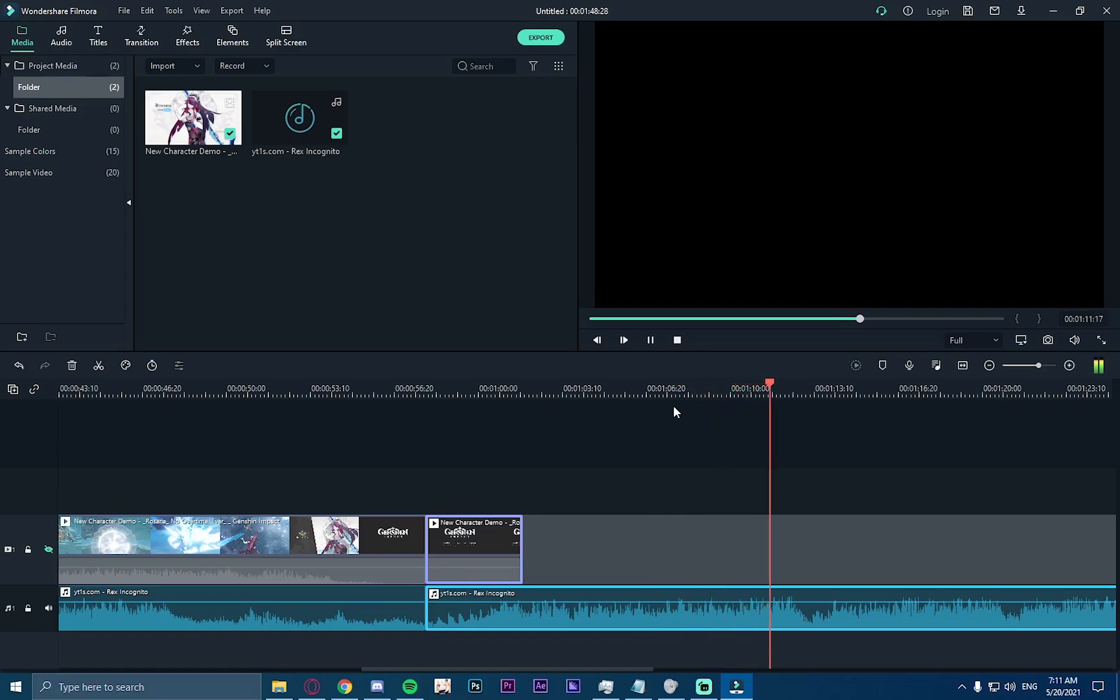
{"action": "left_click", "coordinate": [657, 338]}
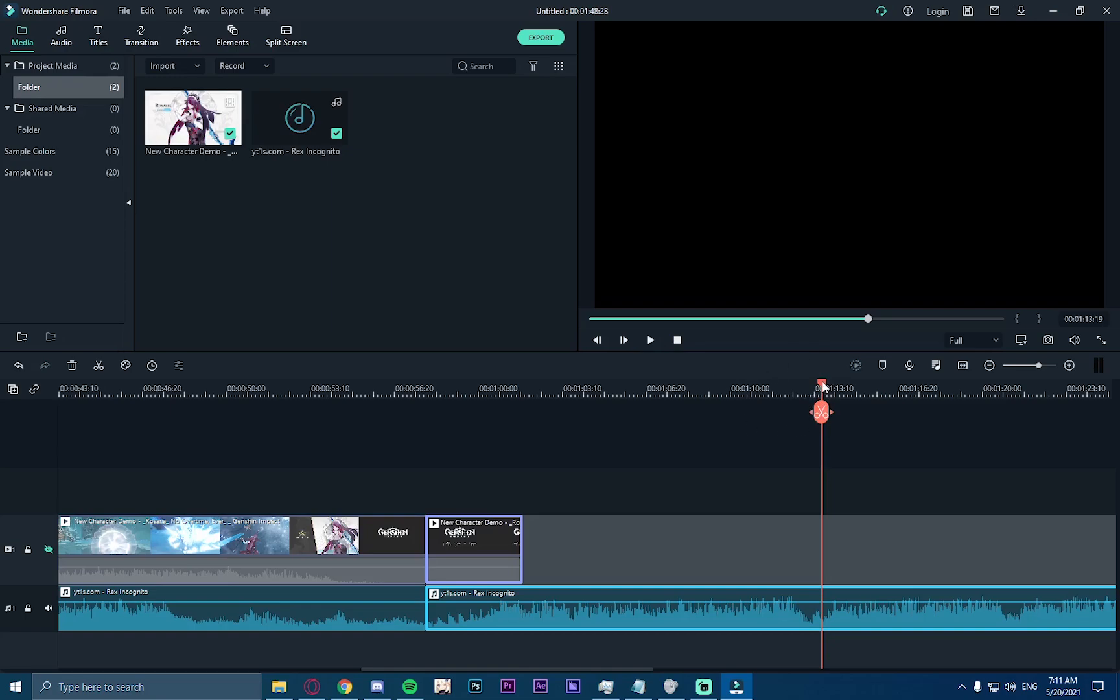
{"action": "left_click_drag", "start_coordinate": [822, 381], "coordinate": [812, 384]}
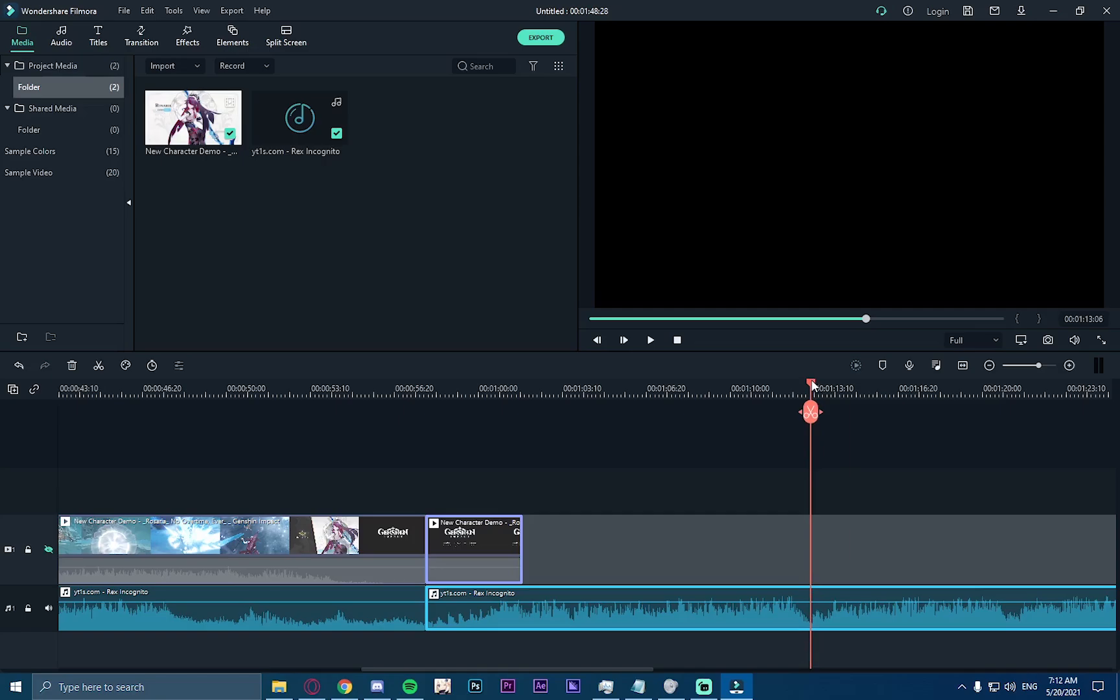
{"action": "left_click", "coordinate": [811, 415]}
{"action": "left_click_drag", "start_coordinate": [855, 389], "coordinate": [713, 392]}
{"action": "left_click", "coordinate": [618, 621]}
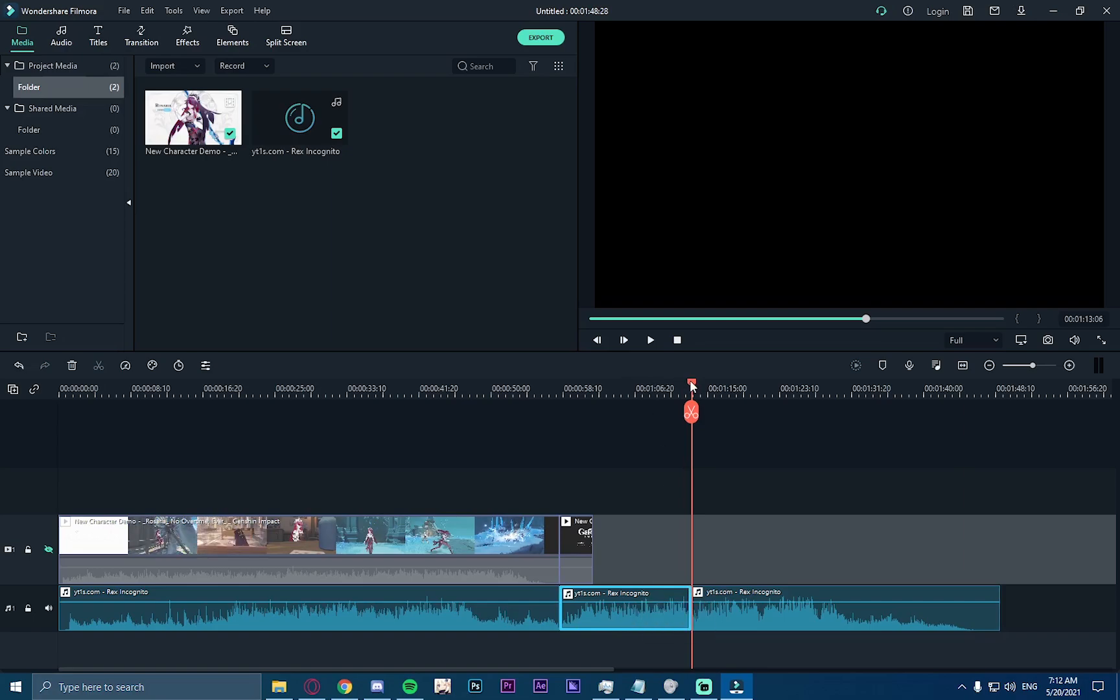
{"action": "left_click_drag", "start_coordinate": [691, 384], "coordinate": [630, 383]}
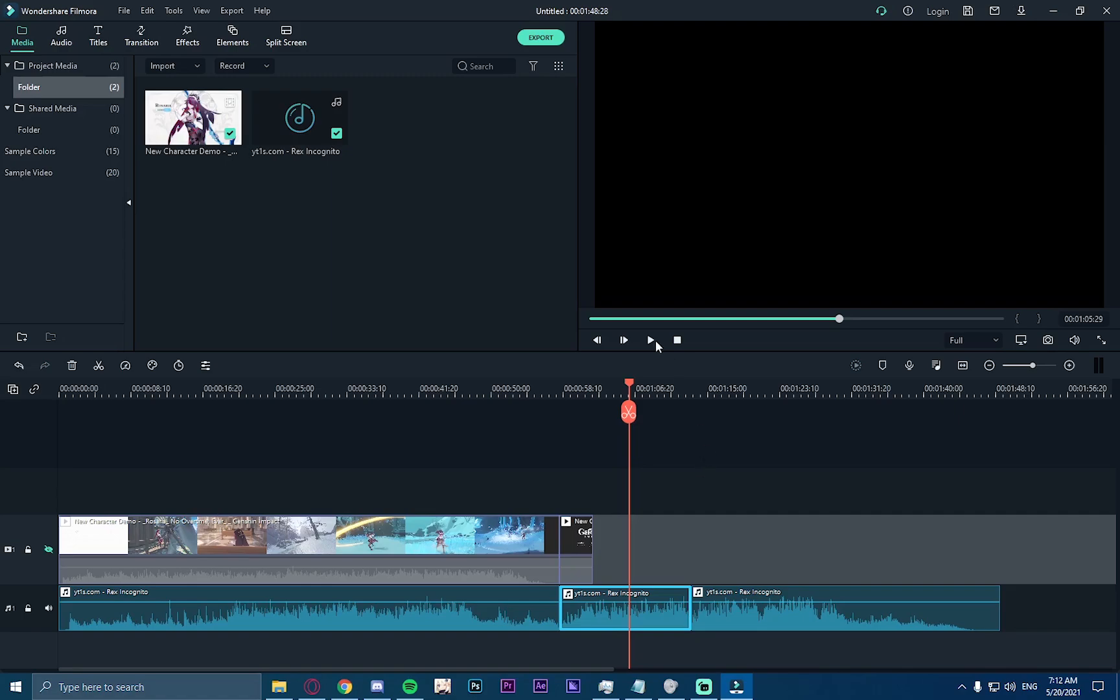
Step: Run Beat Detection on the Rex Incognito music file and add it to a new audio track beyond the existing clips
{"action": "right_click", "coordinate": [297, 116]}
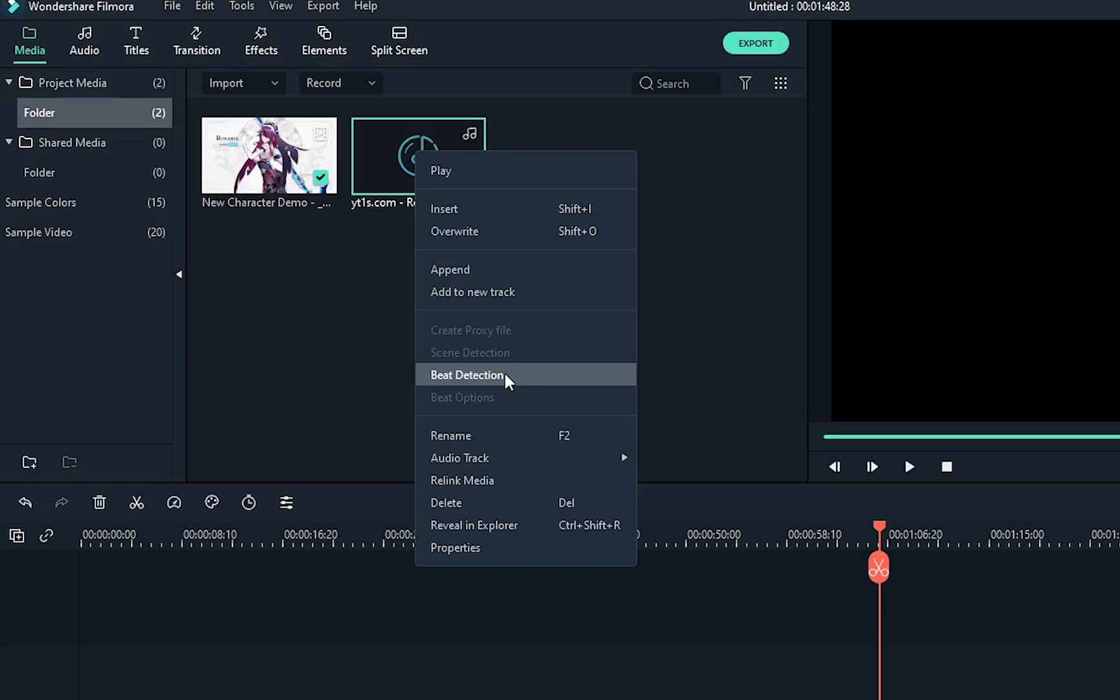
{"action": "left_click", "coordinate": [467, 375]}
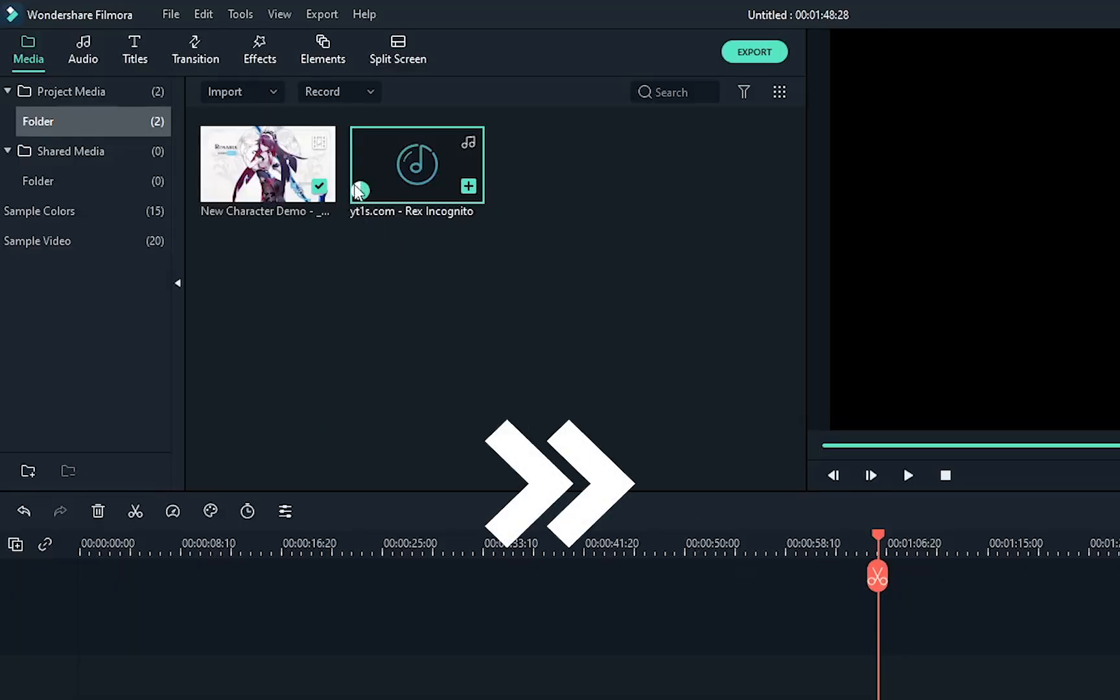
{"action": "left_click_drag", "start_coordinate": [530, 384], "coordinate": [209, 354]}
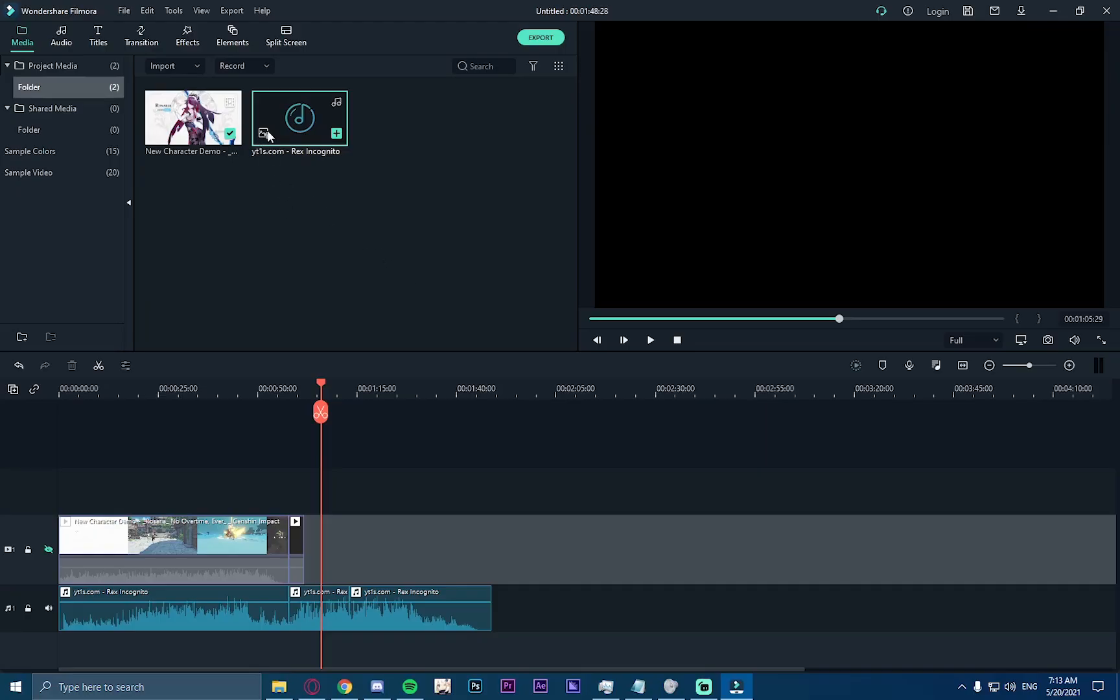
{"action": "left_click_drag", "start_coordinate": [443, 389], "coordinate": [310, 363]}
{"action": "left_click_drag", "start_coordinate": [293, 118], "coordinate": [560, 487]}
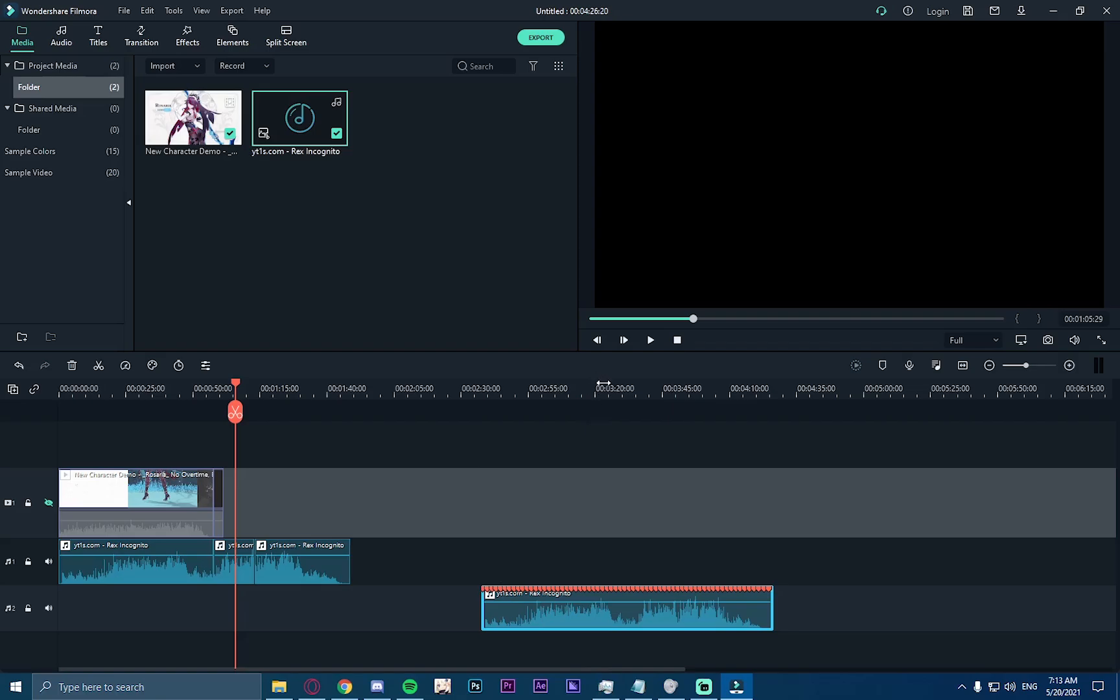
Step: Add a timeline marker on the ruler at 00:01:24:13
{"action": "left_click_drag", "start_coordinate": [603, 383], "coordinate": [848, 416]}
{"action": "left_click", "coordinate": [736, 392]}
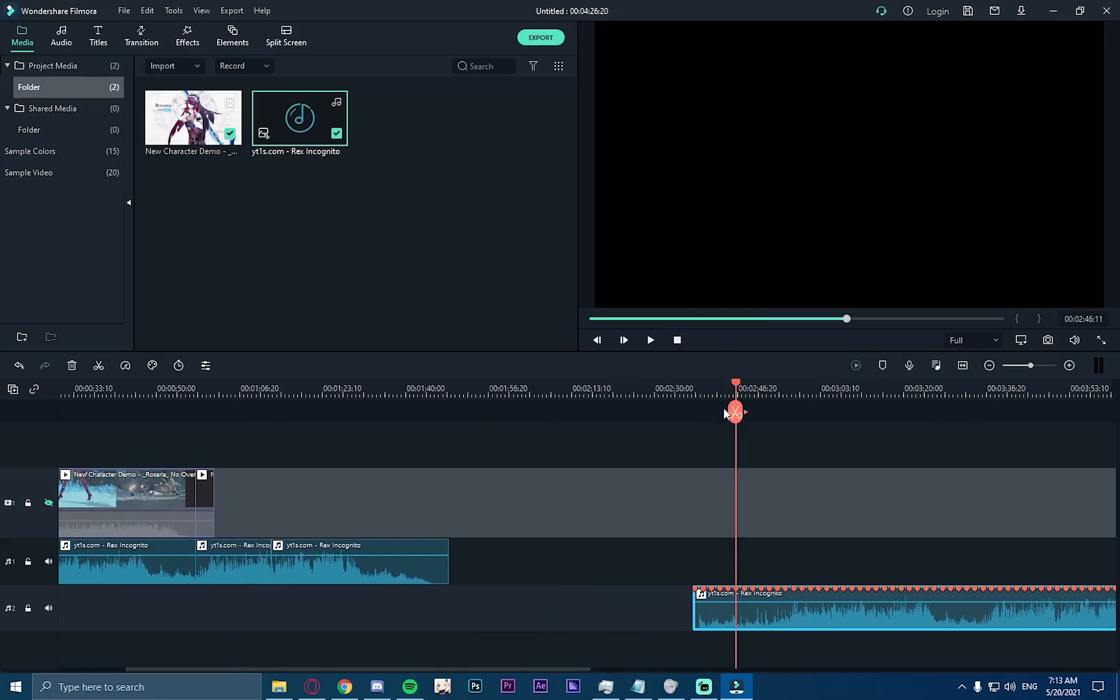
{"action": "left_click_drag", "start_coordinate": [729, 381], "coordinate": [327, 382]}
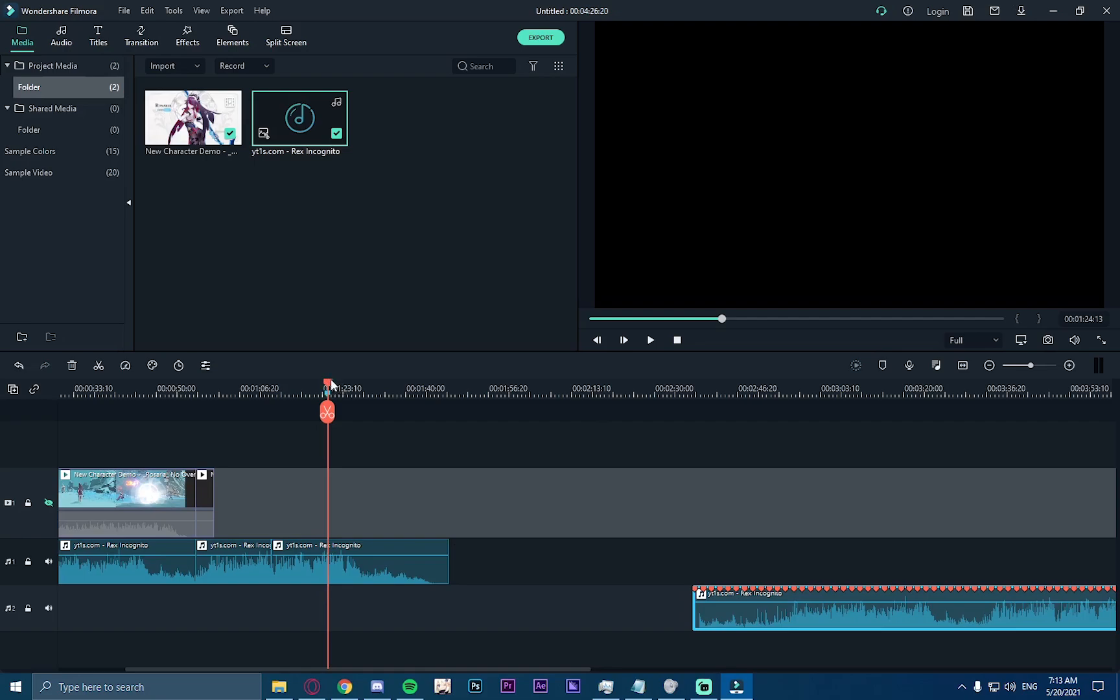
Step: Add clip markers to the last music segment at 00:01:29:11 and the first video segment at 00:00:49:03
{"action": "left_click_drag", "start_coordinate": [331, 383], "coordinate": [353, 382]}
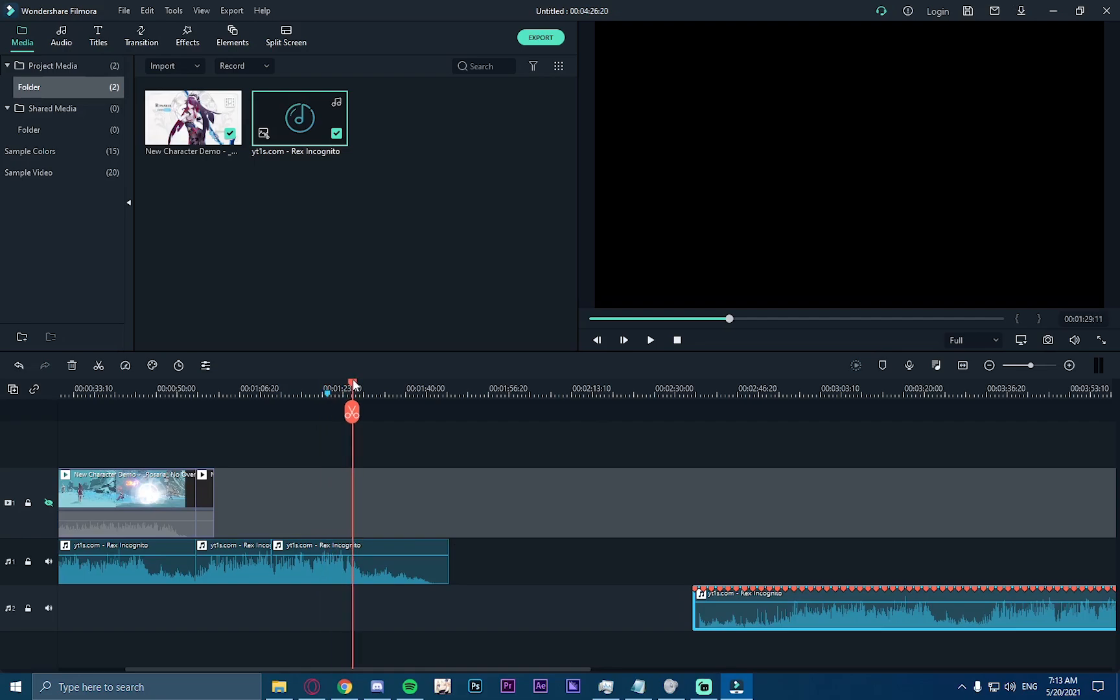
{"action": "left_click", "coordinate": [382, 560]}
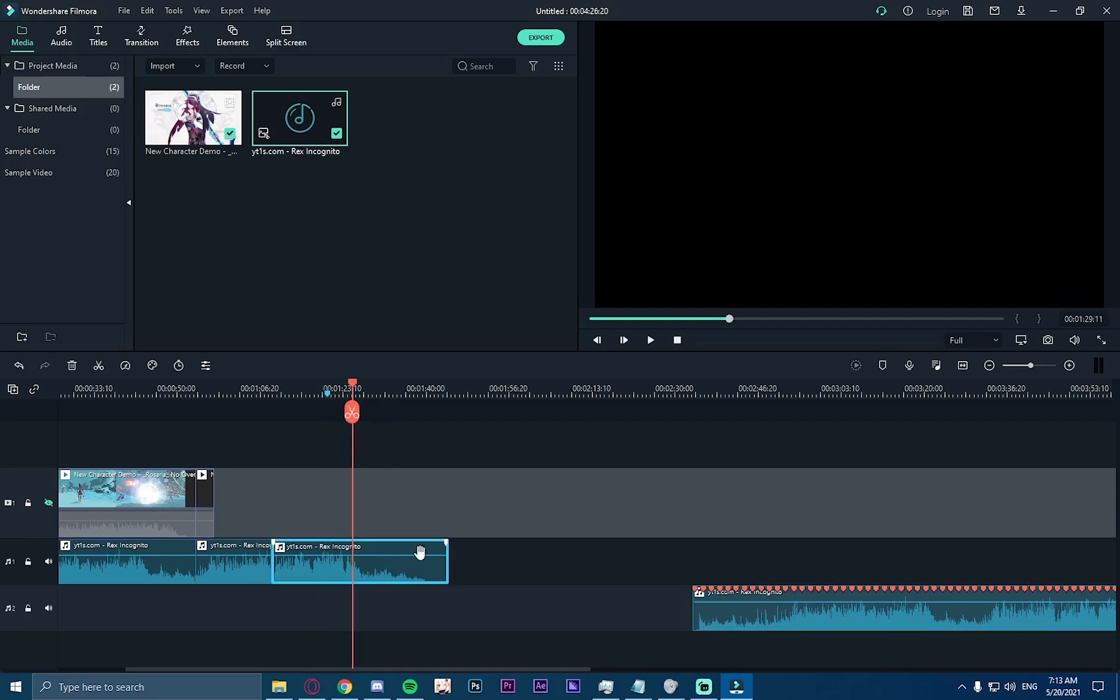
{"action": "left_click", "coordinate": [883, 365]}
{"action": "left_click_drag", "start_coordinate": [352, 381], "coordinate": [151, 382]}
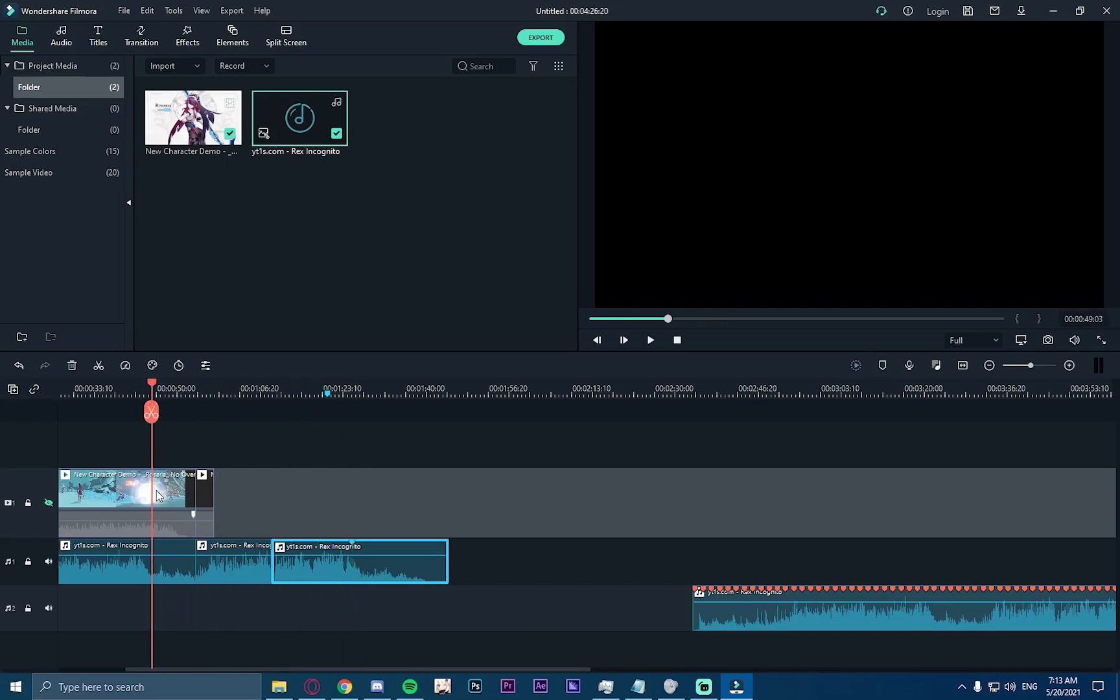
{"action": "left_click", "coordinate": [157, 490]}
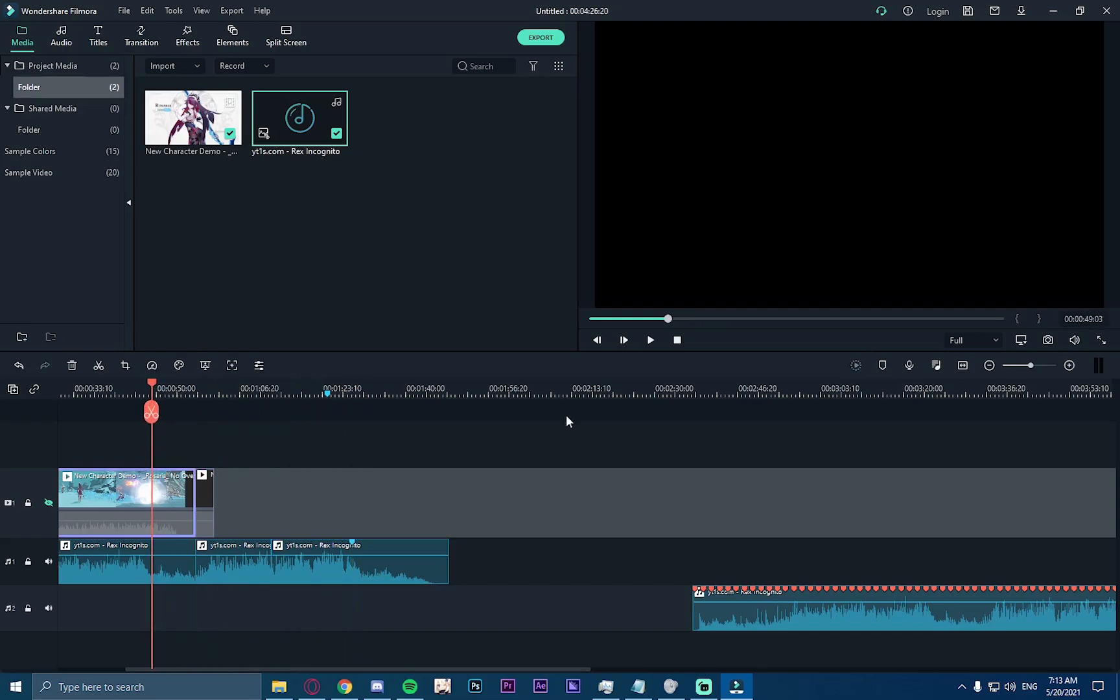
Step: Add timeline markers on the ruler at 00:01:30:22 and 00:01:36:06
{"action": "left_click", "coordinate": [260, 390]}
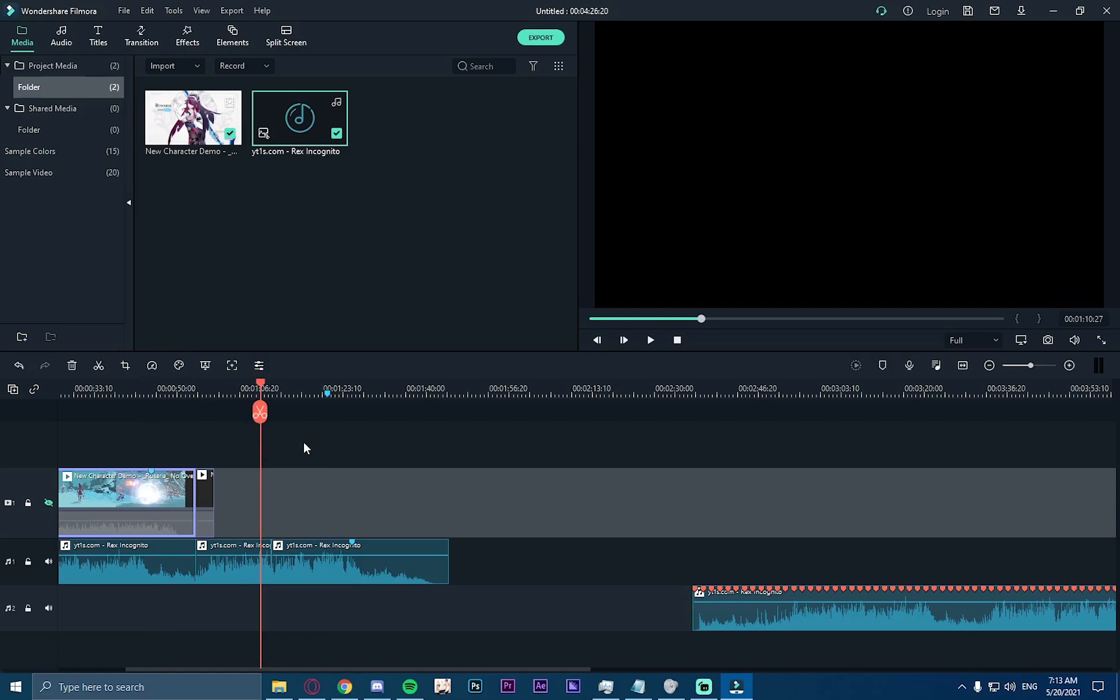
{"action": "key", "text": "m"}
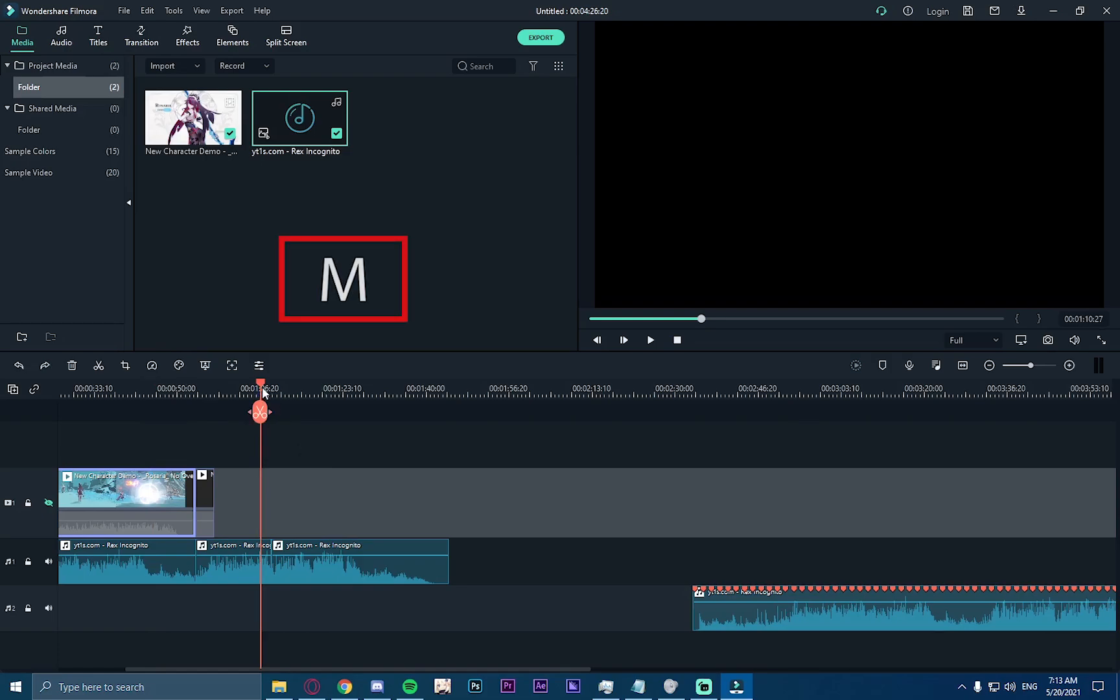
{"action": "left_click", "coordinate": [358, 391]}
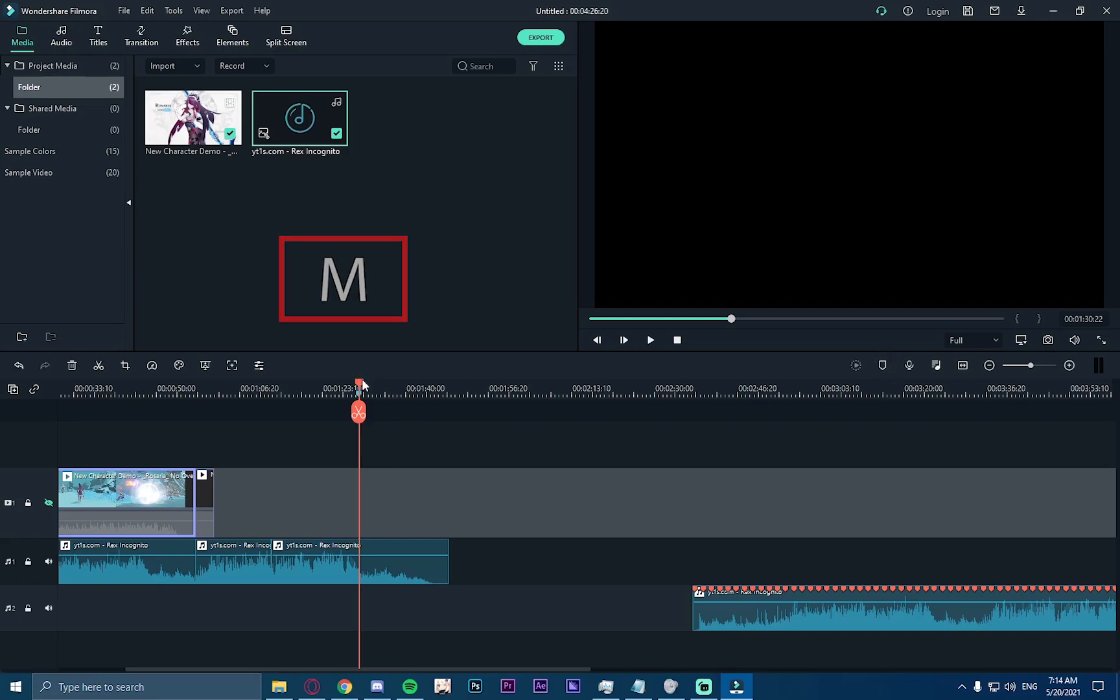
{"action": "left_click_drag", "start_coordinate": [360, 412], "coordinate": [387, 388]}
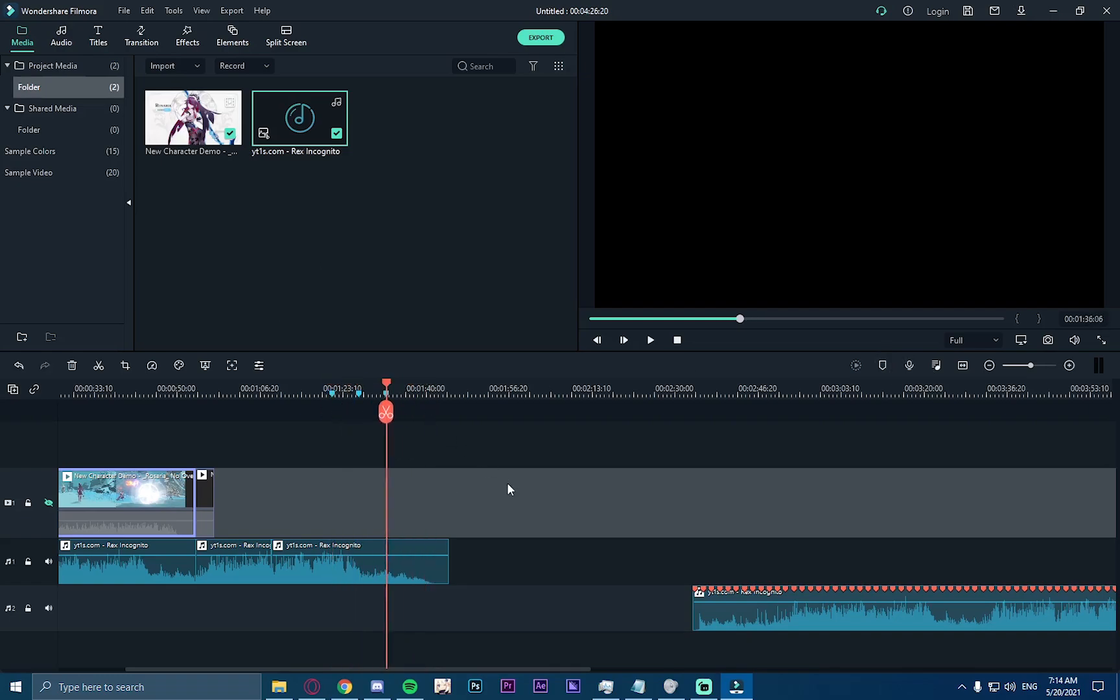
Step: Undo the newly added timeline markers
{"action": "key", "text": "ctrl+z"}
{"action": "key", "text": "ctrl+z"}
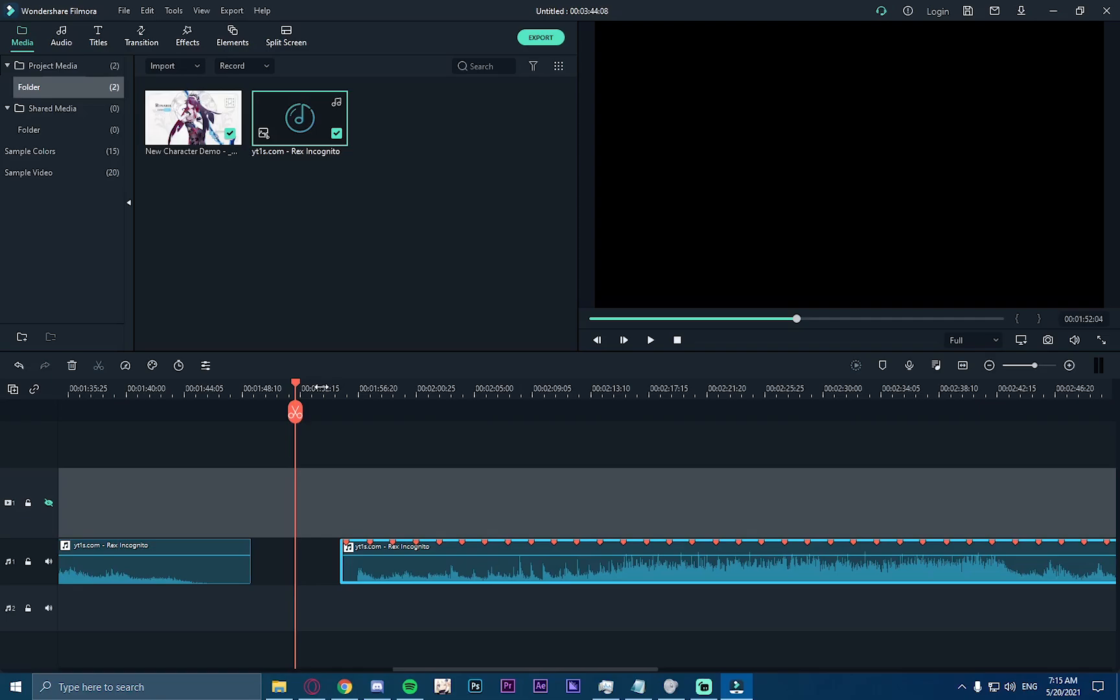
{"action": "left_click", "coordinate": [320, 387]}
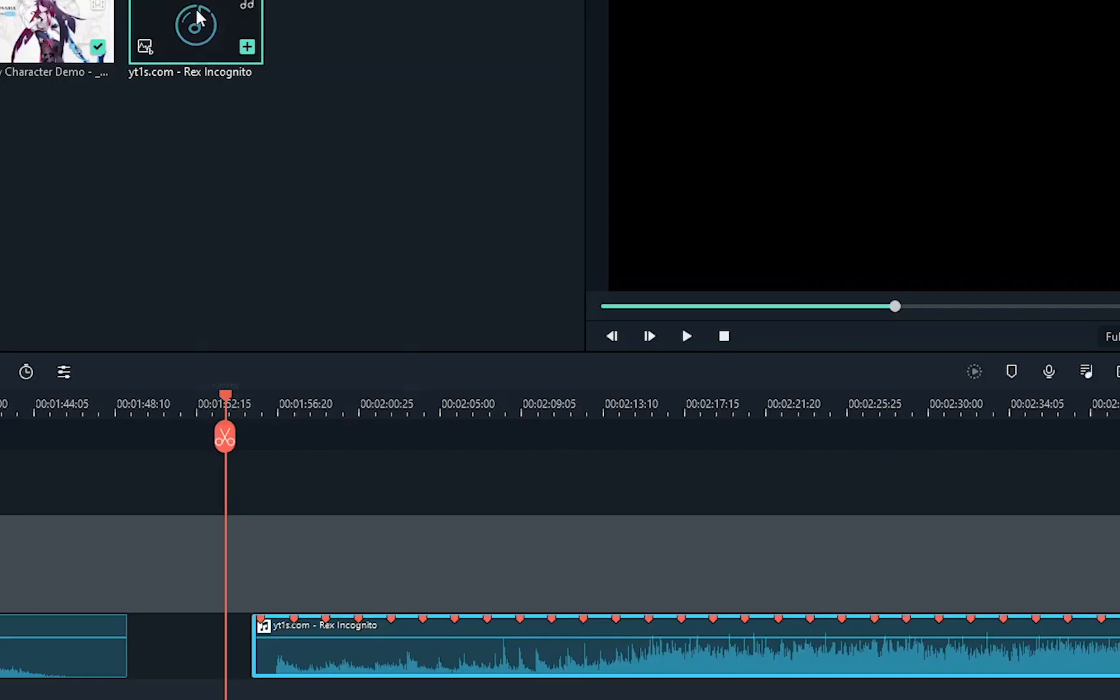
Step: Review the Beat Options of the Rex Incognito music in the media library and close the dialog
{"action": "right_click", "coordinate": [302, 108]}
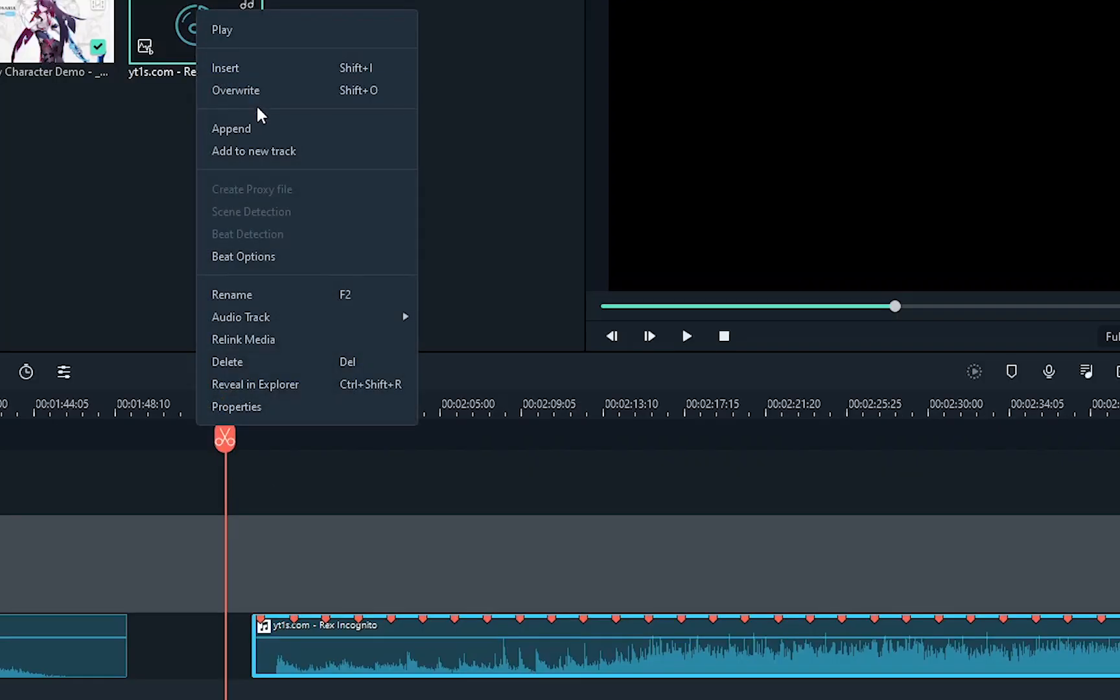
{"action": "left_click", "coordinate": [252, 255]}
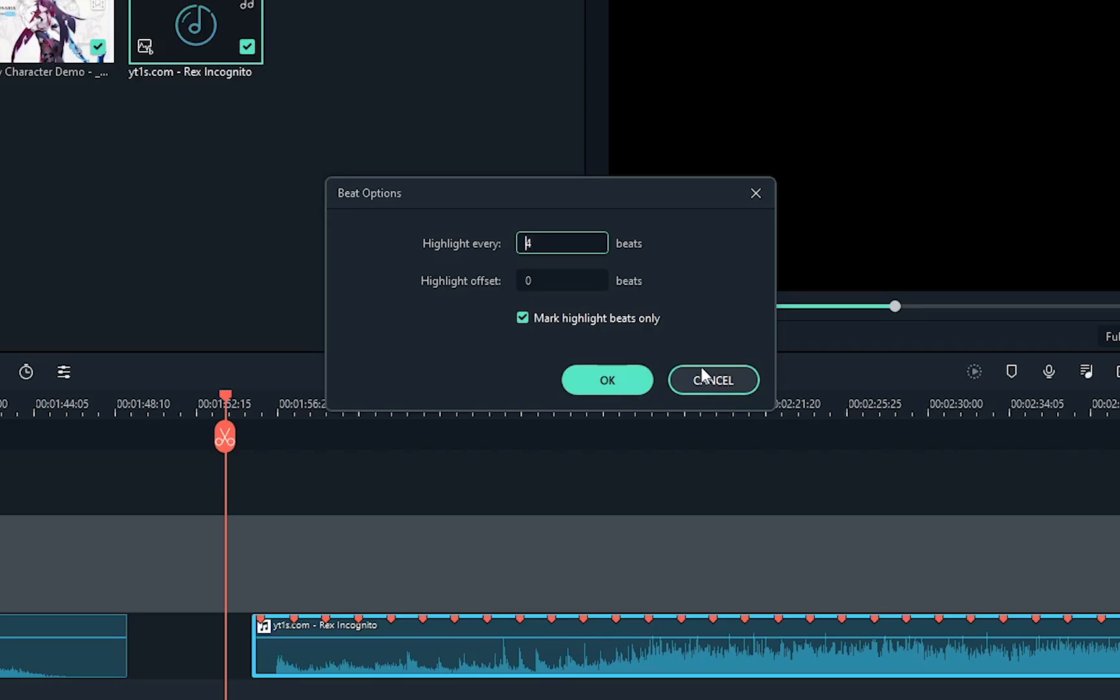
{"action": "left_click", "coordinate": [642, 375]}
Step: Play the beat-marked music clip from 00:02:12:16 and stop playback about eleven seconds further on
{"action": "left_click_drag", "start_coordinate": [320, 386], "coordinate": [467, 385]}
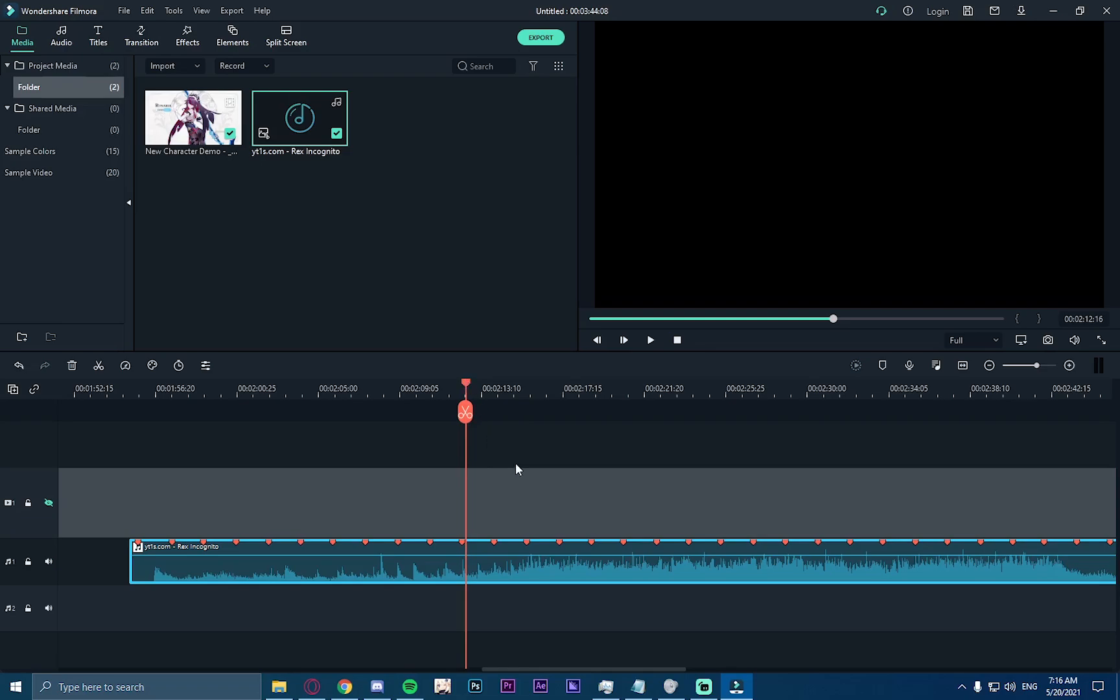
{"action": "key", "text": "space"}
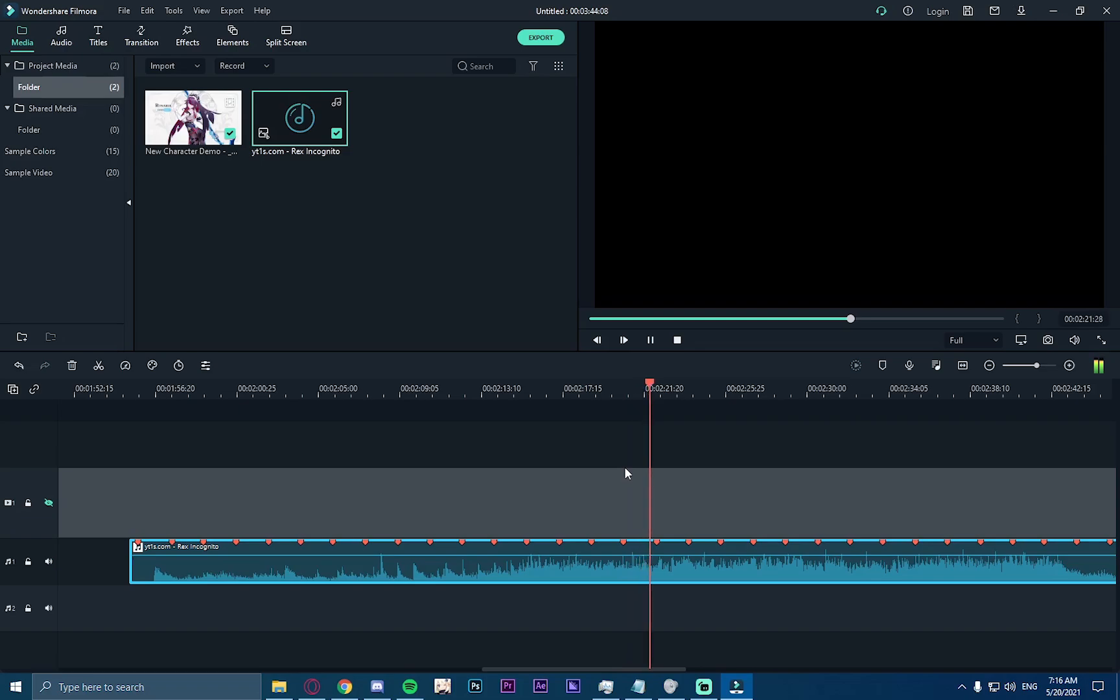
{"action": "left_click", "coordinate": [650, 339]}
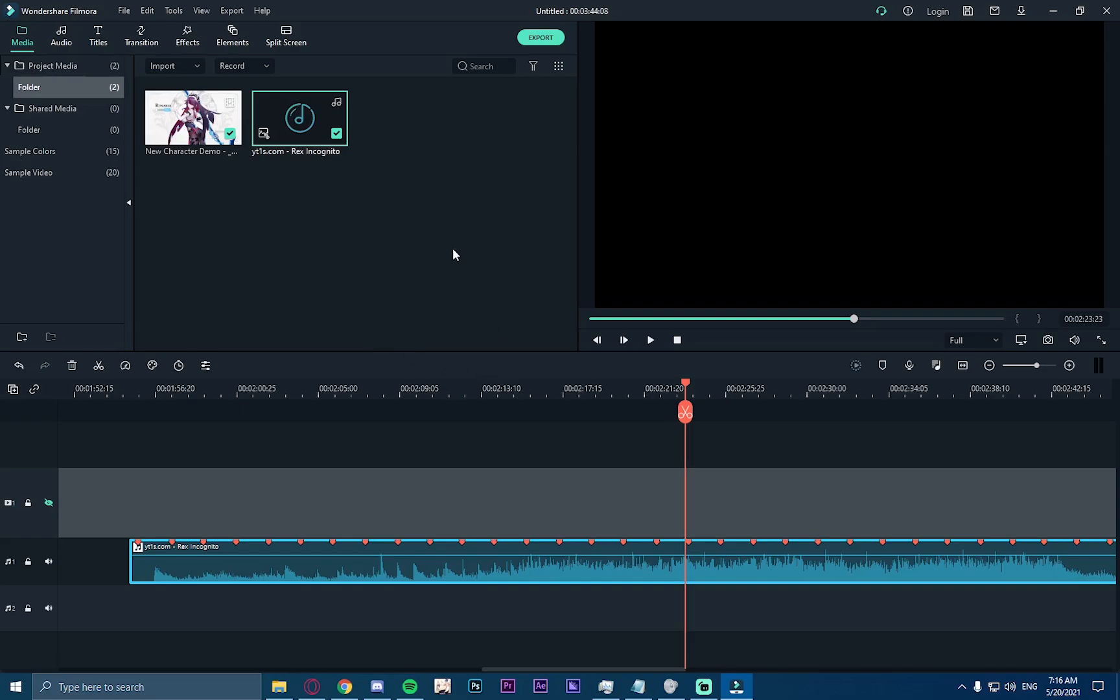
Step: Set the Beat Options of the Rex Incognito music to highlight every 1 beat
{"action": "right_click", "coordinate": [296, 124]}
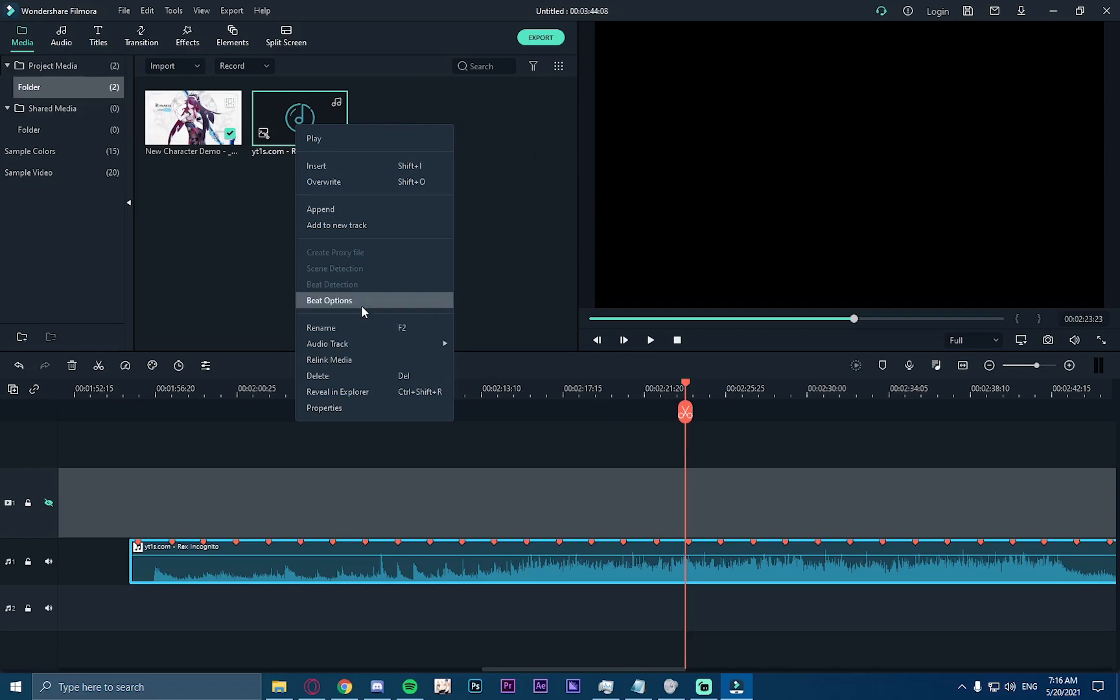
{"action": "left_click", "coordinate": [329, 300]}
{"action": "type", "text": "1"}
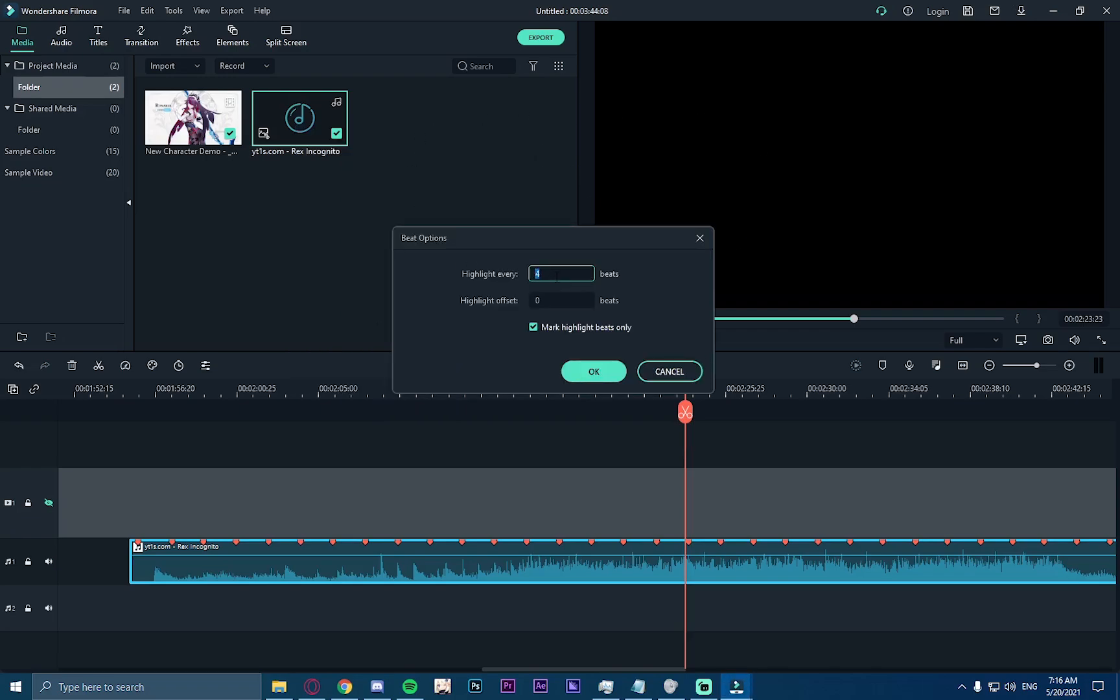
{"action": "left_click", "coordinate": [611, 298]}
{"action": "left_click", "coordinate": [544, 273]}
{"action": "type", "text": "16"}
{"action": "left_click_drag", "start_coordinate": [578, 280], "coordinate": [566, 276]}
{"action": "left_click", "coordinate": [556, 272]}
{"action": "type", "text": "3"}
{"action": "type", "text": "1"}
{"action": "left_click", "coordinate": [601, 376]}
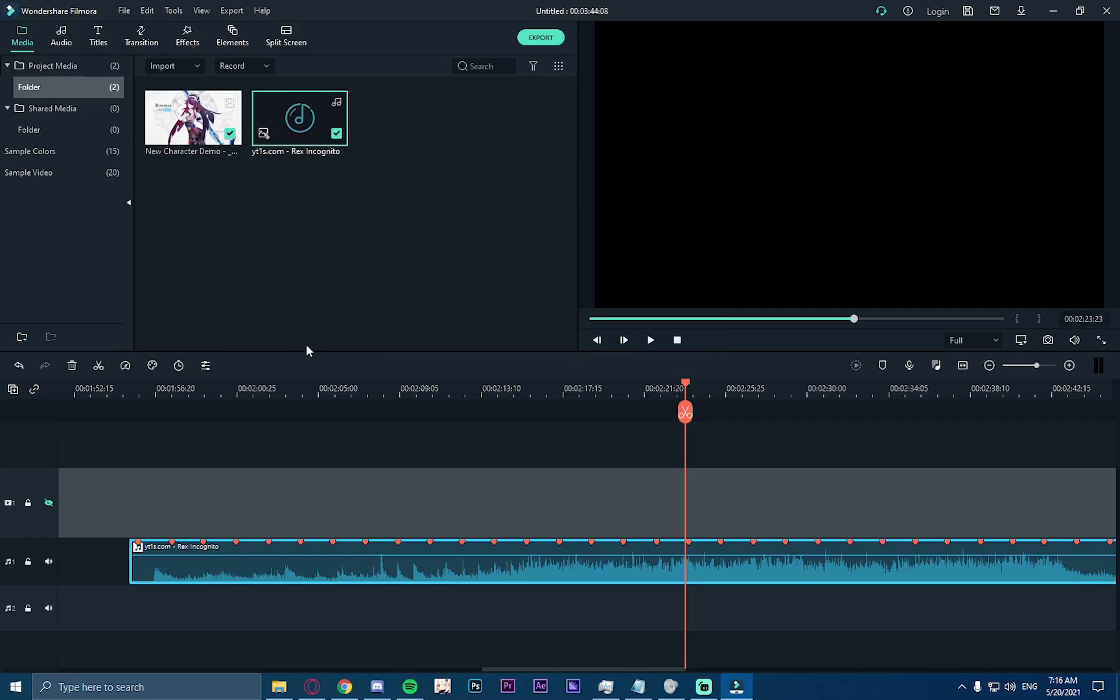
Step: Undo the placement of the beat-marked music clip and place the music again on audio track 1 at about 00:01:53
{"action": "left_click", "coordinate": [664, 361]}
{"action": "key", "text": "ctrl+z"}
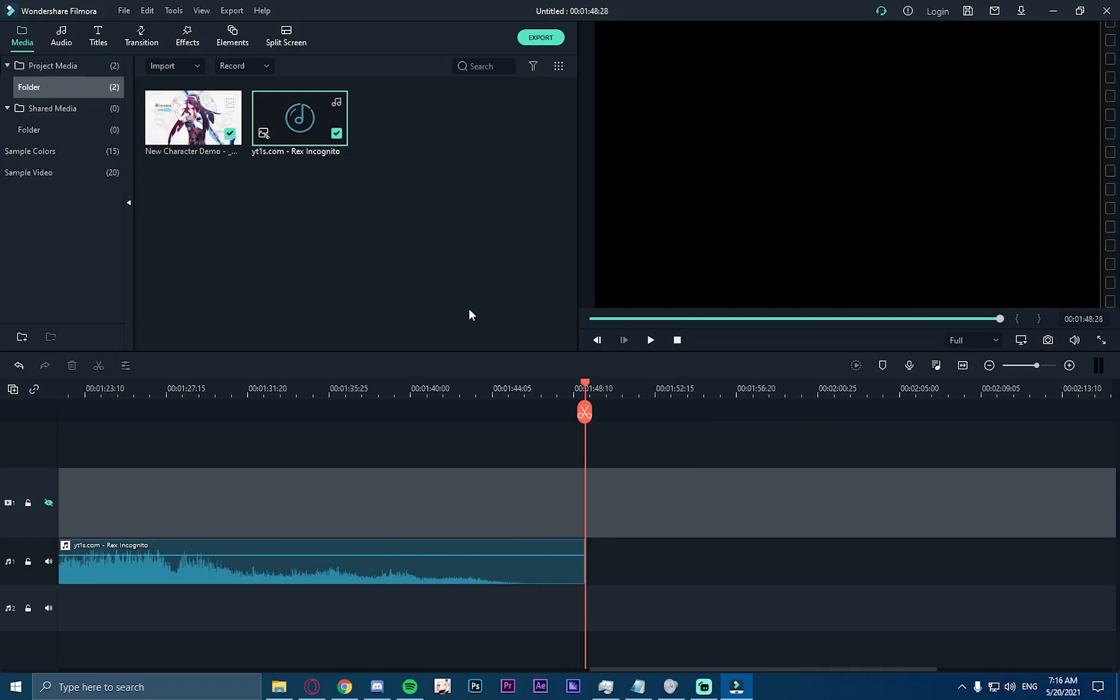
{"action": "left_click_drag", "start_coordinate": [296, 121], "coordinate": [703, 552]}
{"action": "left_click_drag", "start_coordinate": [765, 395], "coordinate": [899, 391]}
{"action": "left_click_drag", "start_coordinate": [532, 669], "coordinate": [589, 670]}
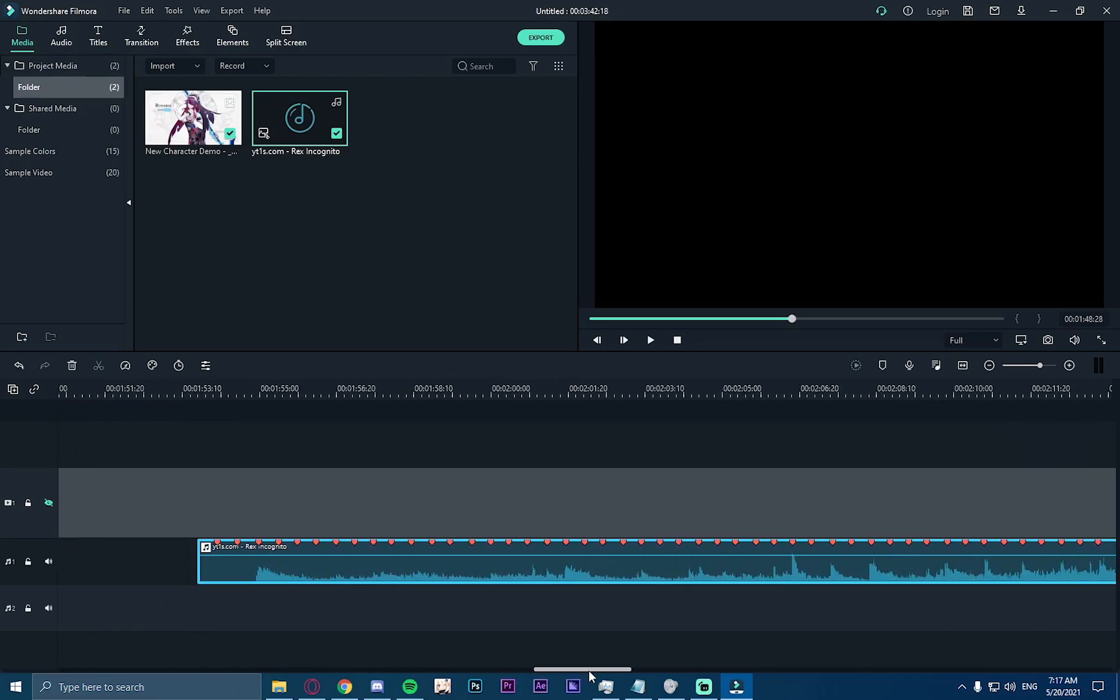
Step: Delete the single beat marker just after 00:02:06:12 on the newly placed music clip
{"action": "left_click", "coordinate": [776, 389]}
{"action": "mouse_move", "coordinate": [776, 382]}
{"action": "left_mouse_down"}
{"action": "mouse_move", "coordinate": [854, 383]}
{"action": "mouse_move", "coordinate": [686, 386]}
{"action": "mouse_move", "coordinate": [789, 369]}
{"action": "left_mouse_up"}
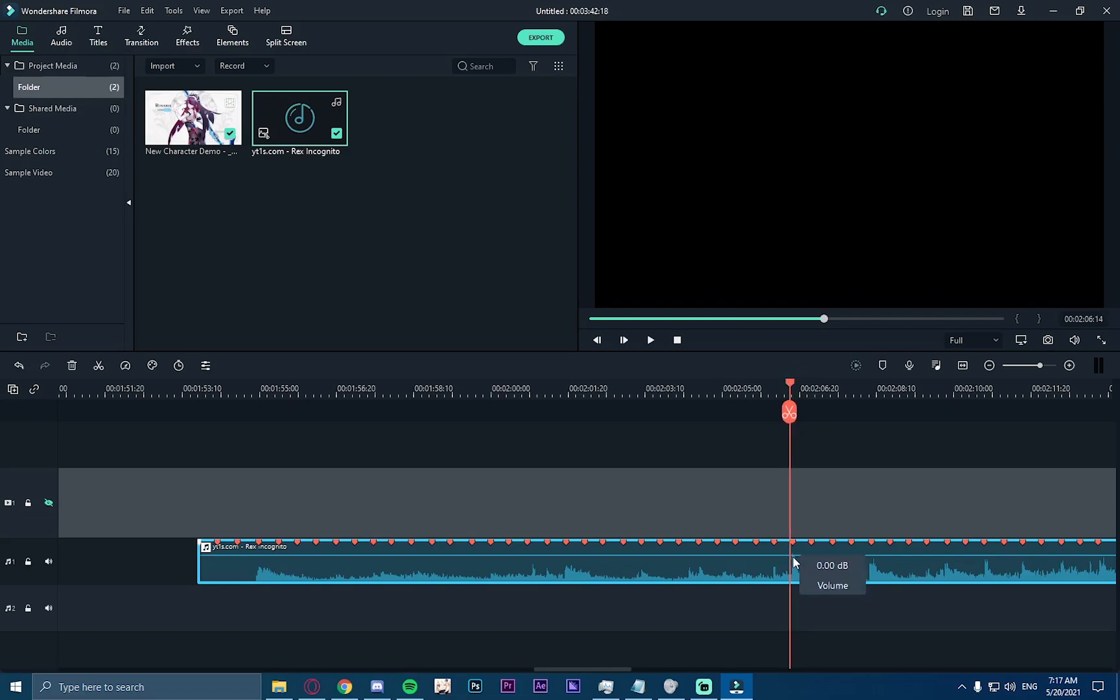
{"action": "mouse_move", "coordinate": [790, 415]}
{"action": "left_mouse_down"}
{"action": "mouse_move", "coordinate": [839, 387]}
{"action": "mouse_move", "coordinate": [787, 389]}
{"action": "left_mouse_up"}
{"action": "right_click", "coordinate": [810, 544]}
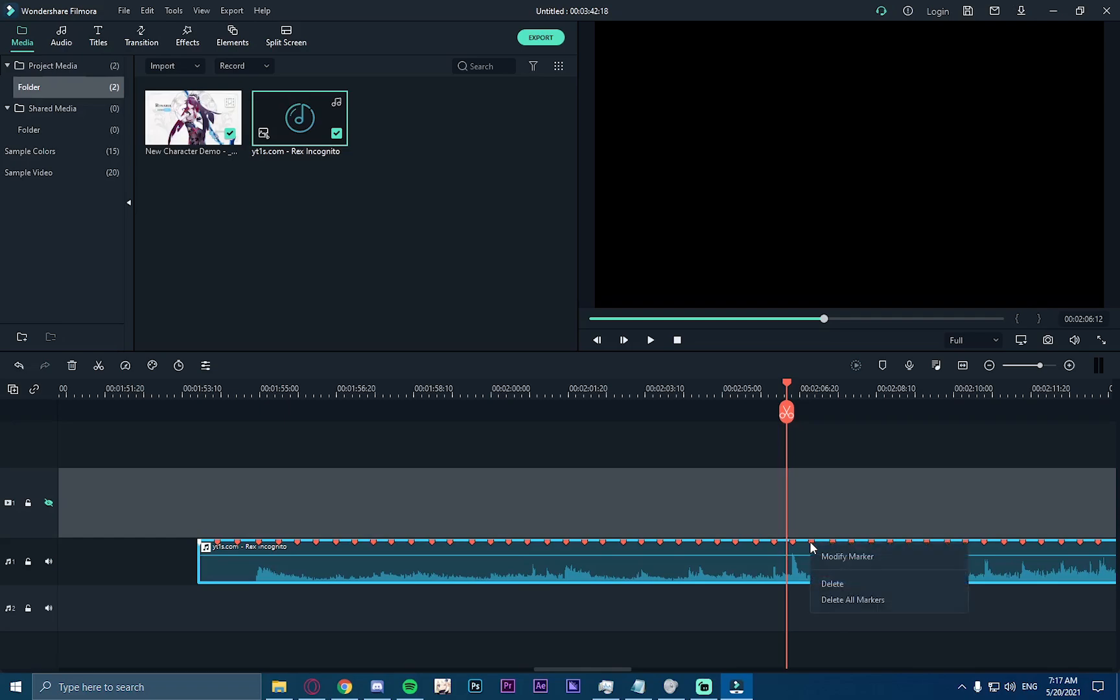
{"action": "left_click", "coordinate": [836, 583]}
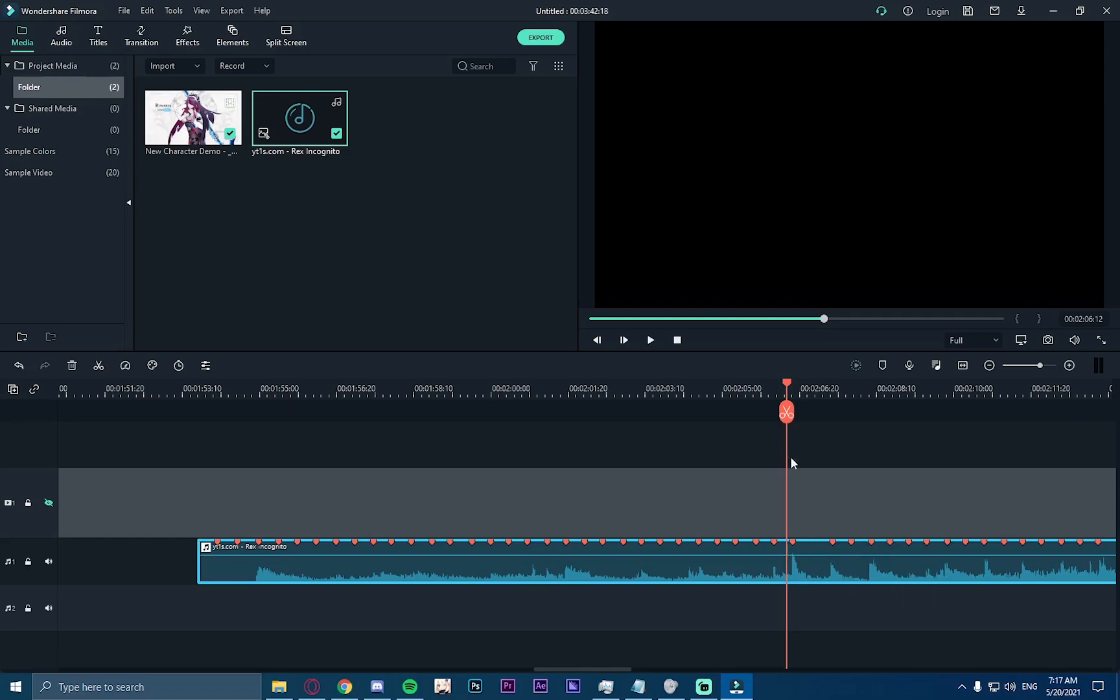
Step: Delete the beat-marked music clip that follows the last music segment on audio track 1
{"action": "left_click_drag", "start_coordinate": [793, 409], "coordinate": [935, 408]}
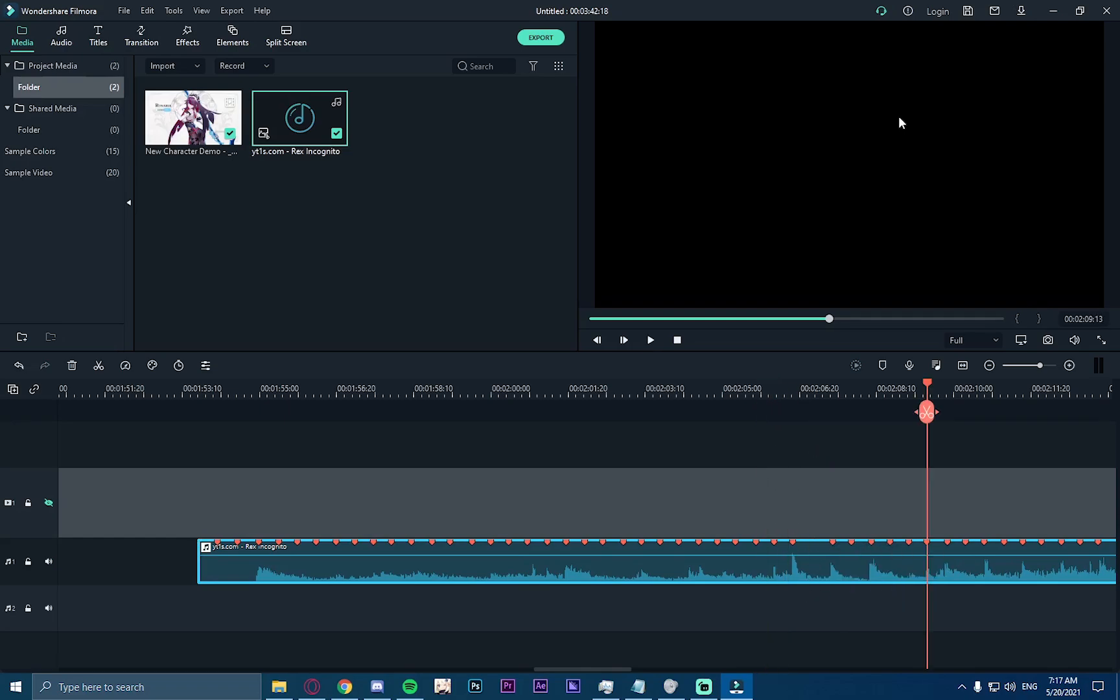
{"action": "left_click_drag", "start_coordinate": [797, 394], "coordinate": [710, 381]}
{"action": "key", "text": "Delete"}
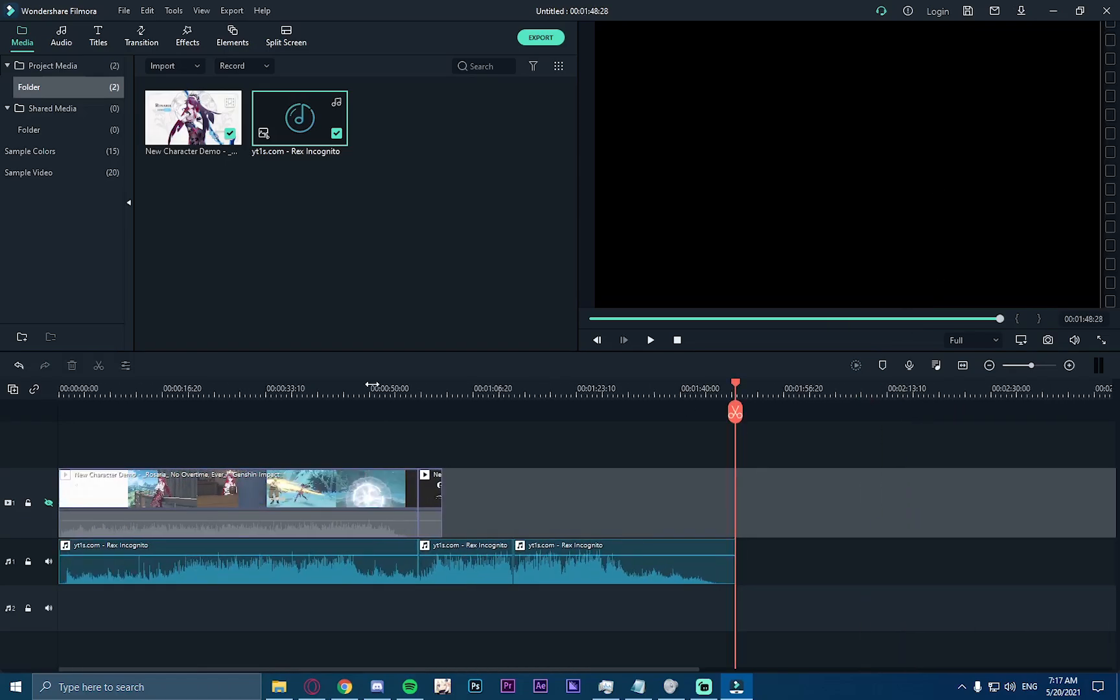
Step: Delete the first and last music segments on audio track 1, keeping the middle one
{"action": "left_click", "coordinate": [372, 385]}
{"action": "left_click_drag", "start_coordinate": [427, 392], "coordinate": [417, 393]}
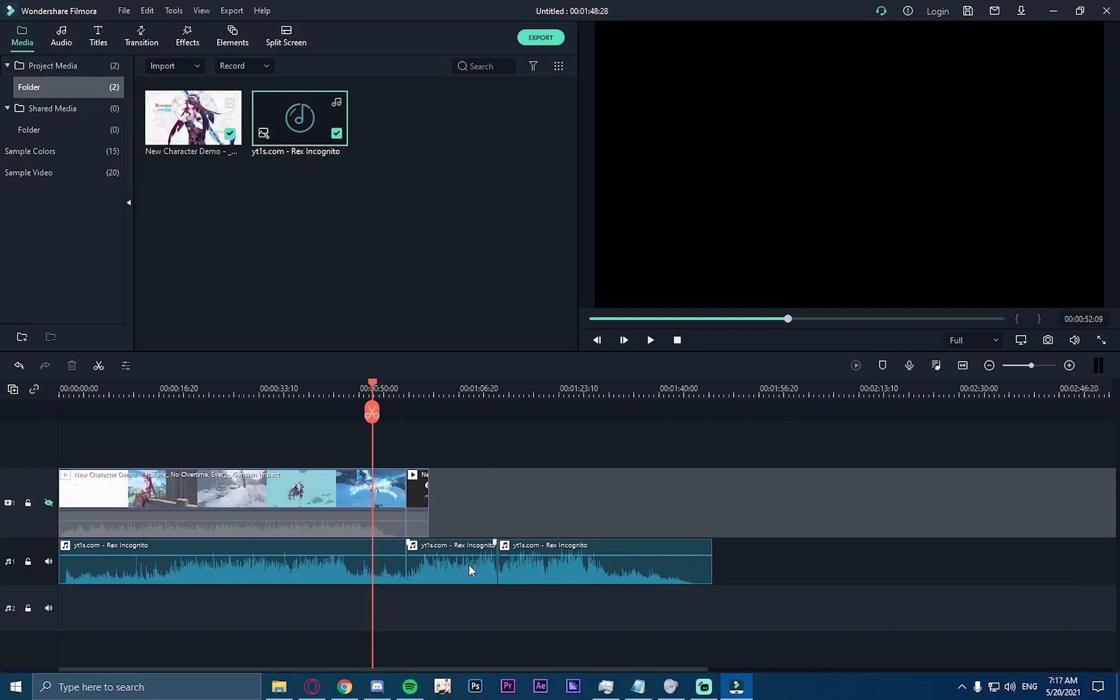
{"action": "left_click", "coordinate": [376, 564]}
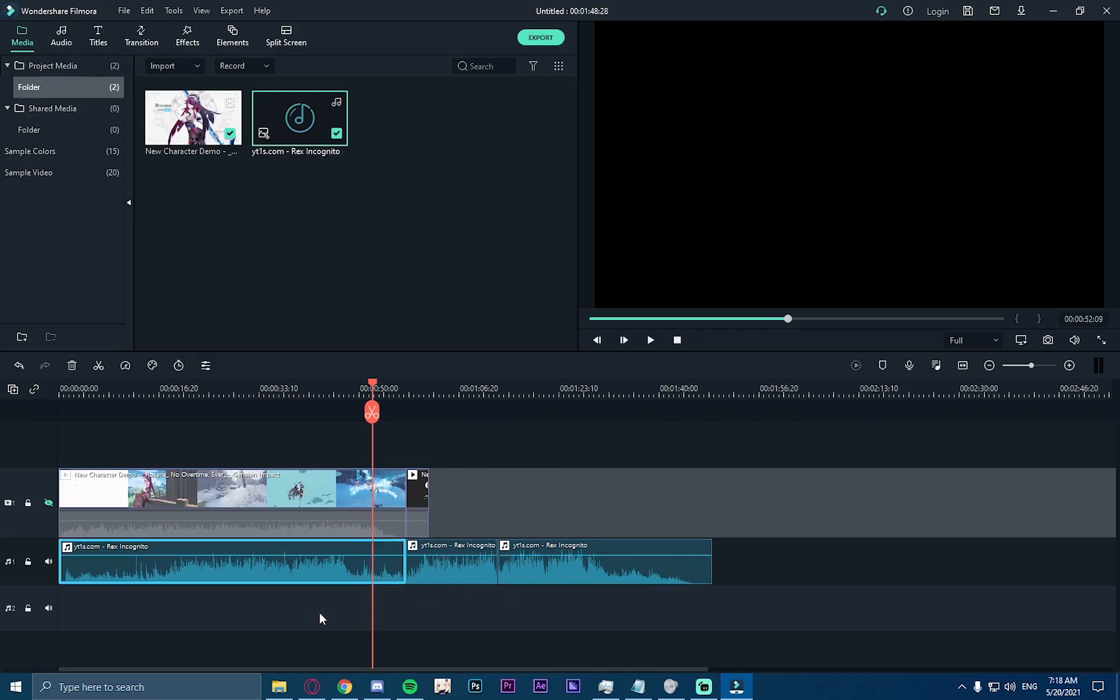
{"action": "left_click", "coordinate": [542, 565], "text": "ctrl"}
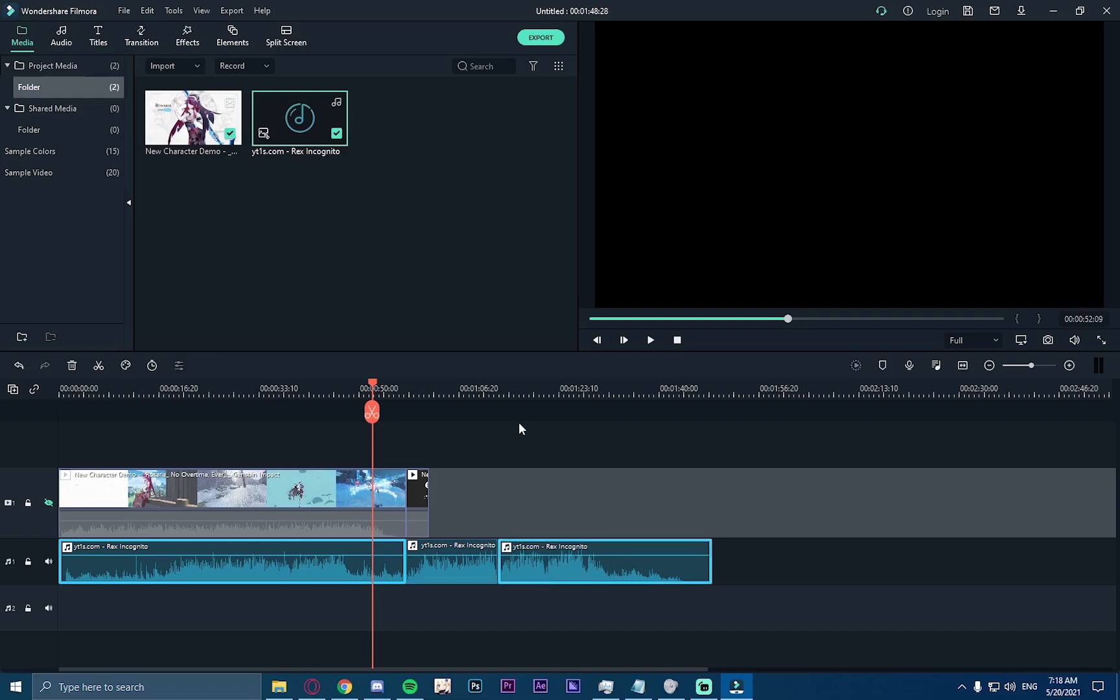
{"action": "key", "text": "Delete"}
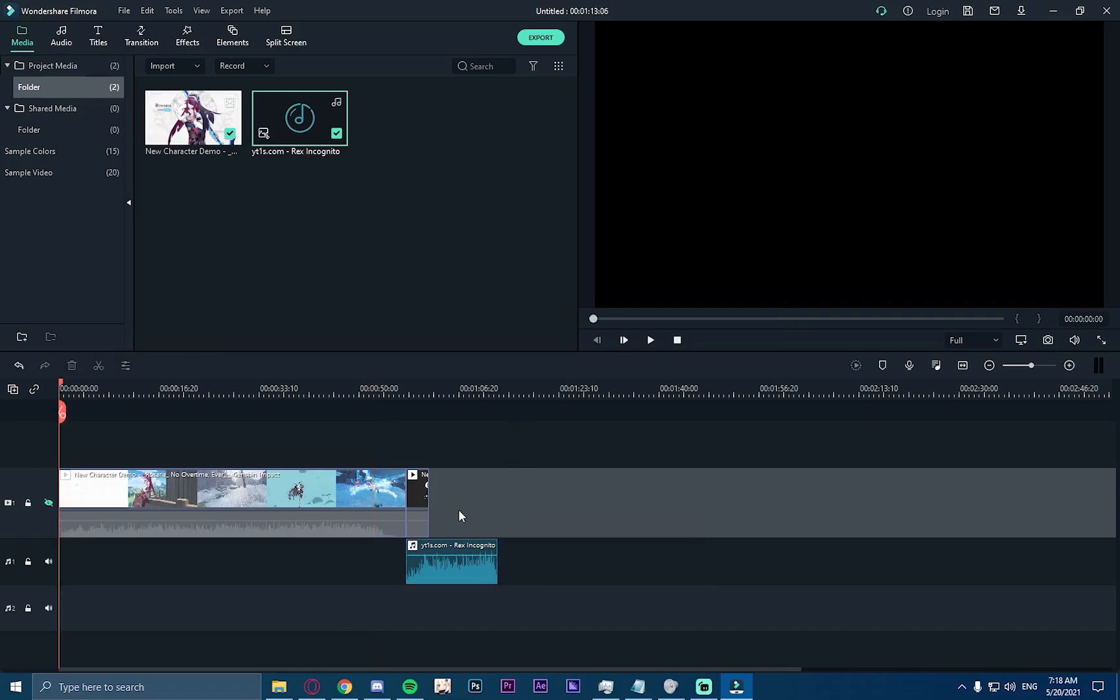
Step: Move the remaining music segment to the start of the timeline and play it through
{"action": "left_click_drag", "start_coordinate": [429, 569], "coordinate": [59, 552]}
{"action": "key", "text": "space"}
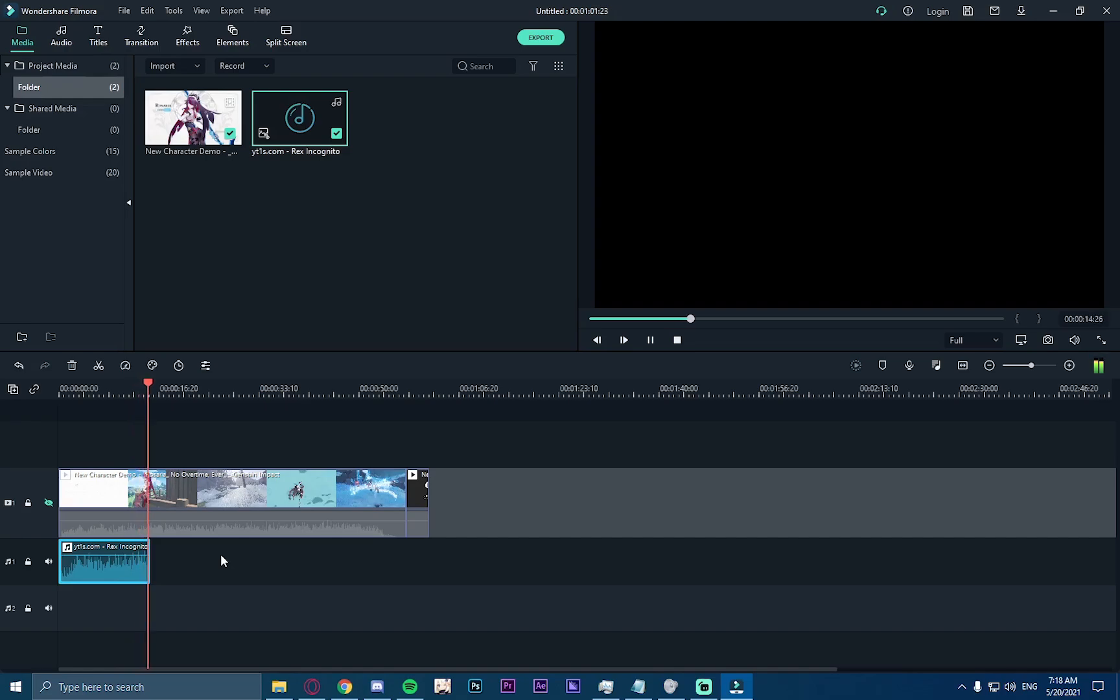
{"action": "key", "text": "space"}
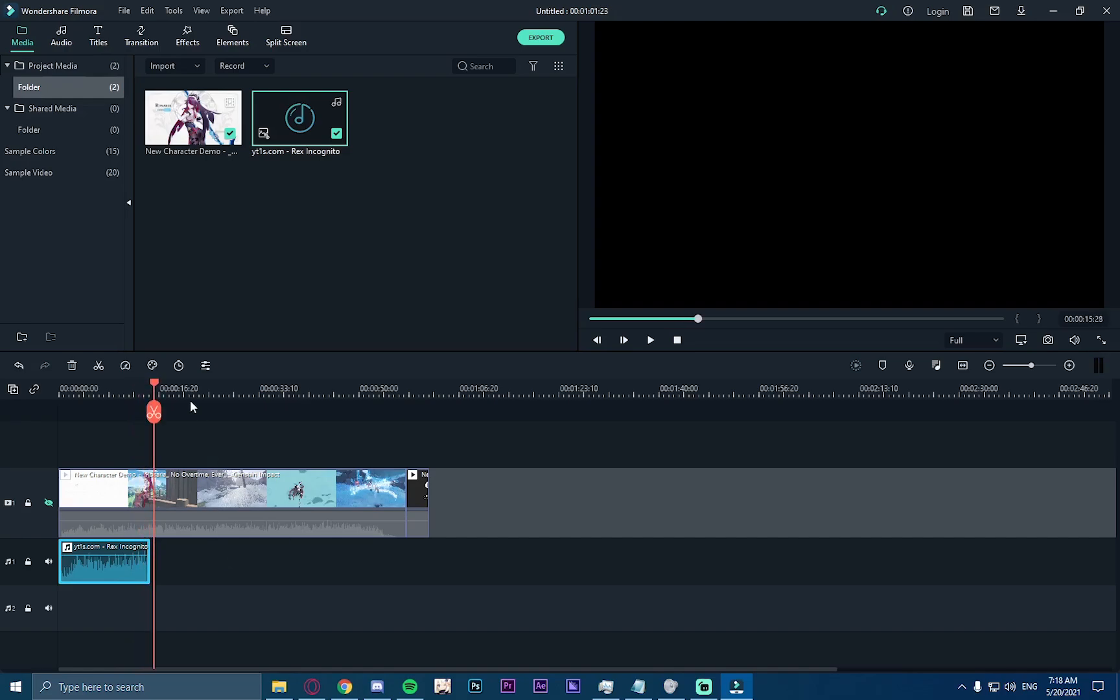
{"action": "left_click", "coordinate": [83, 393]}
{"action": "left_click_drag", "start_coordinate": [81, 389], "coordinate": [15, 399]}
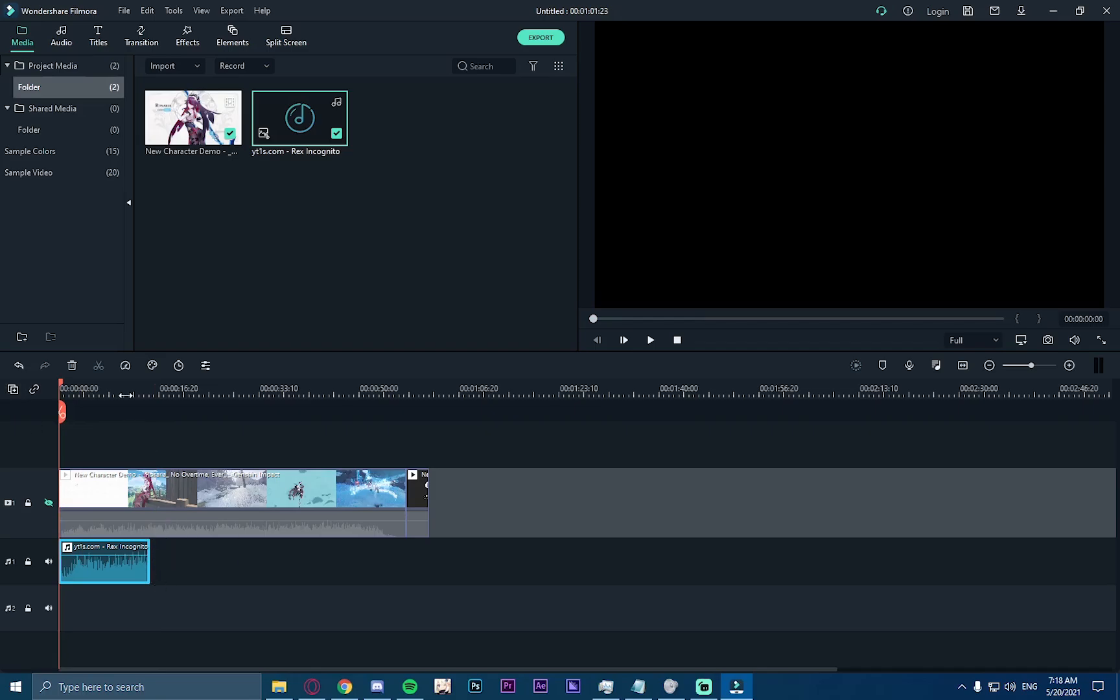
{"action": "left_click_drag", "start_coordinate": [130, 388], "coordinate": [409, 382]}
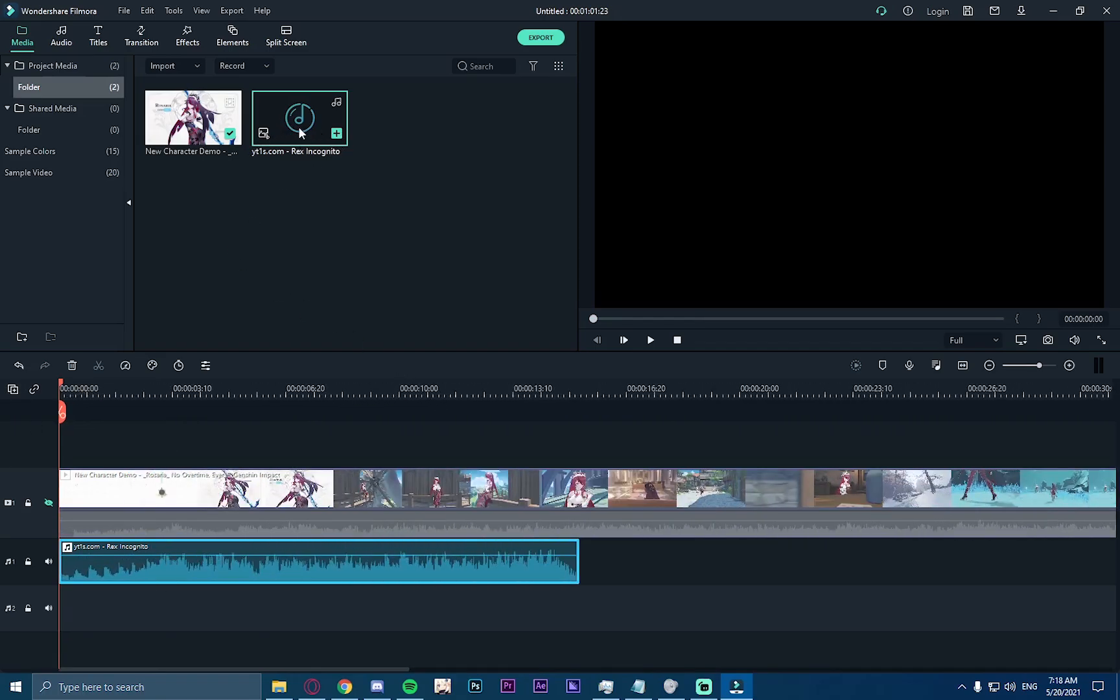
{"action": "mouse_move", "coordinate": [62, 387]}
{"action": "left_mouse_down"}
{"action": "mouse_move", "coordinate": [262, 376]}
{"action": "mouse_move", "coordinate": [60, 375]}
{"action": "left_mouse_up"}
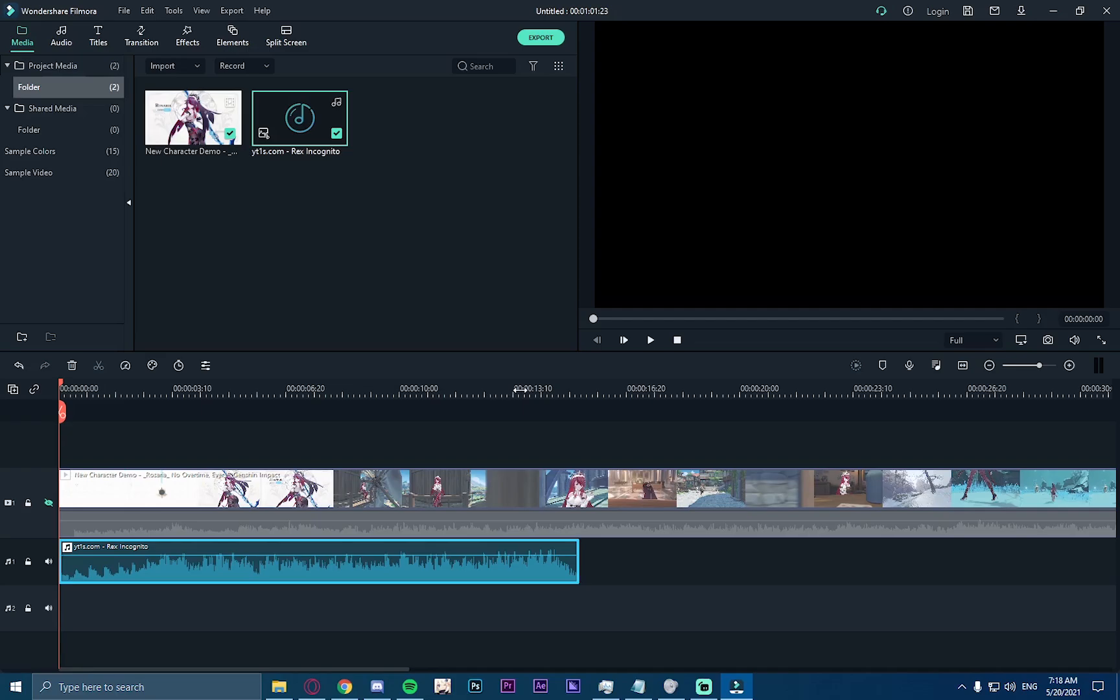
{"action": "left_click_drag", "start_coordinate": [520, 389], "coordinate": [272, 376]}
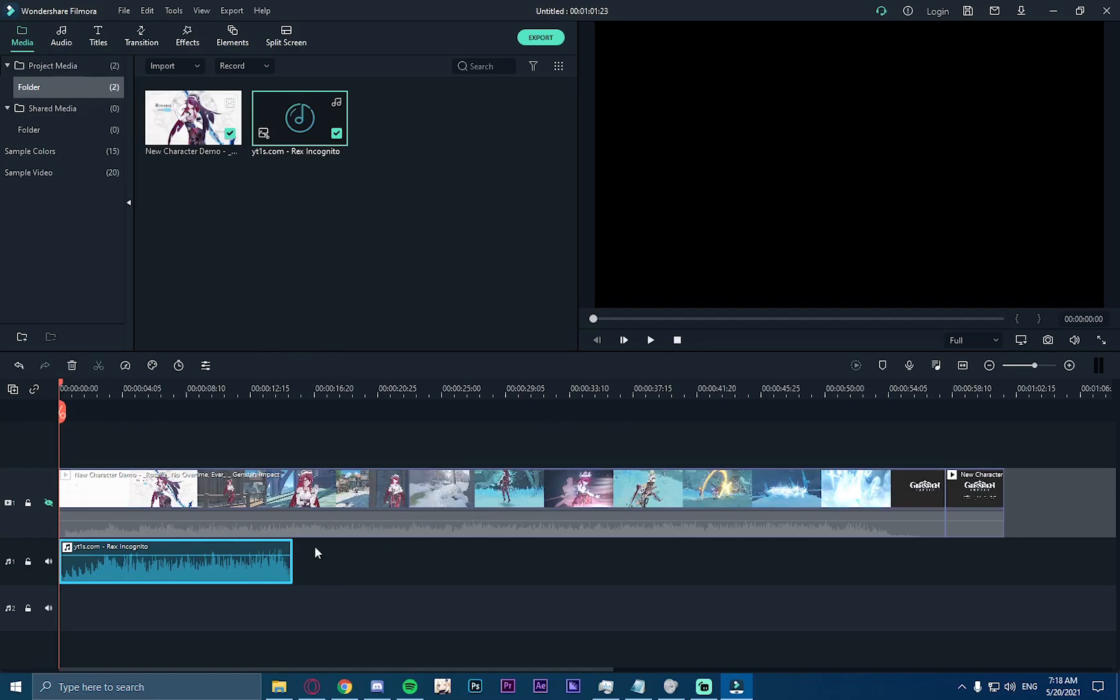
{"action": "left_click", "coordinate": [341, 575]}
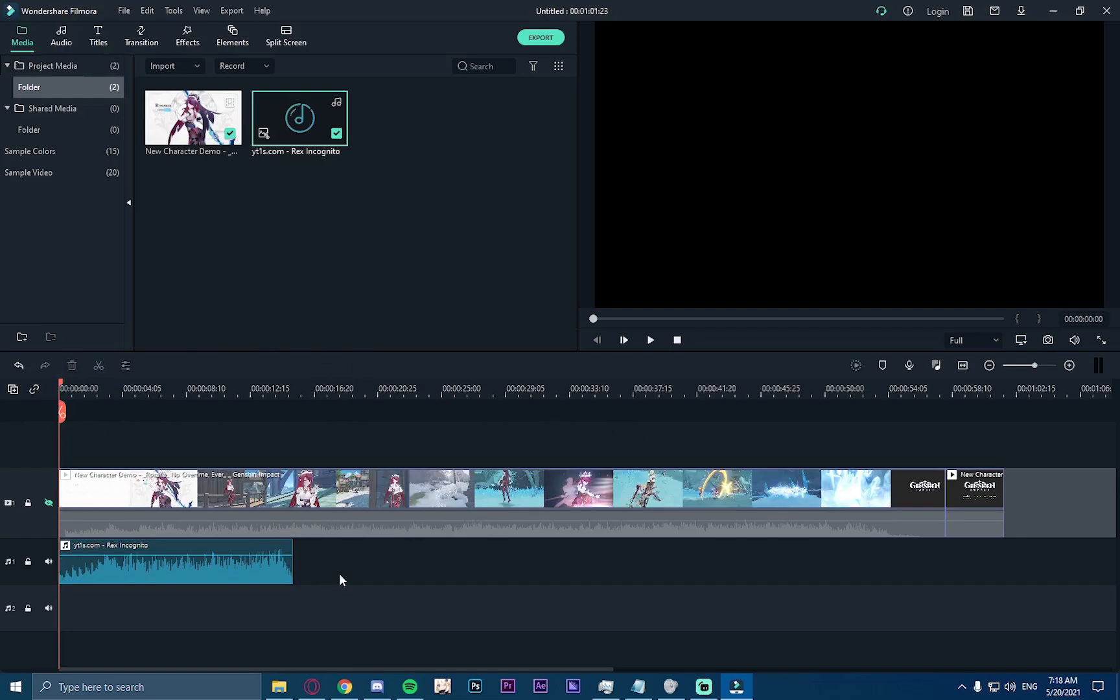
Step: Unhide video track 1 and move both video clips together so they start at about 00:00:34
{"action": "left_click", "coordinate": [47, 504]}
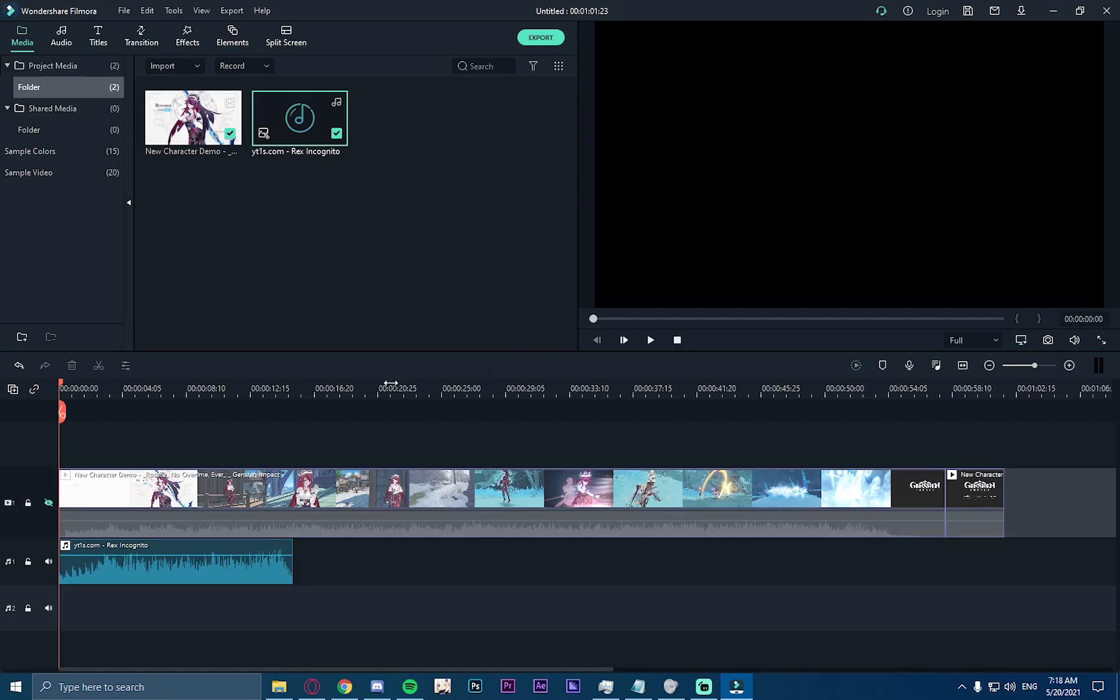
{"action": "left_click", "coordinate": [48, 504]}
{"action": "scroll", "coordinate": [554, 497], "scroll_direction": "down", "scroll_amount": 2}
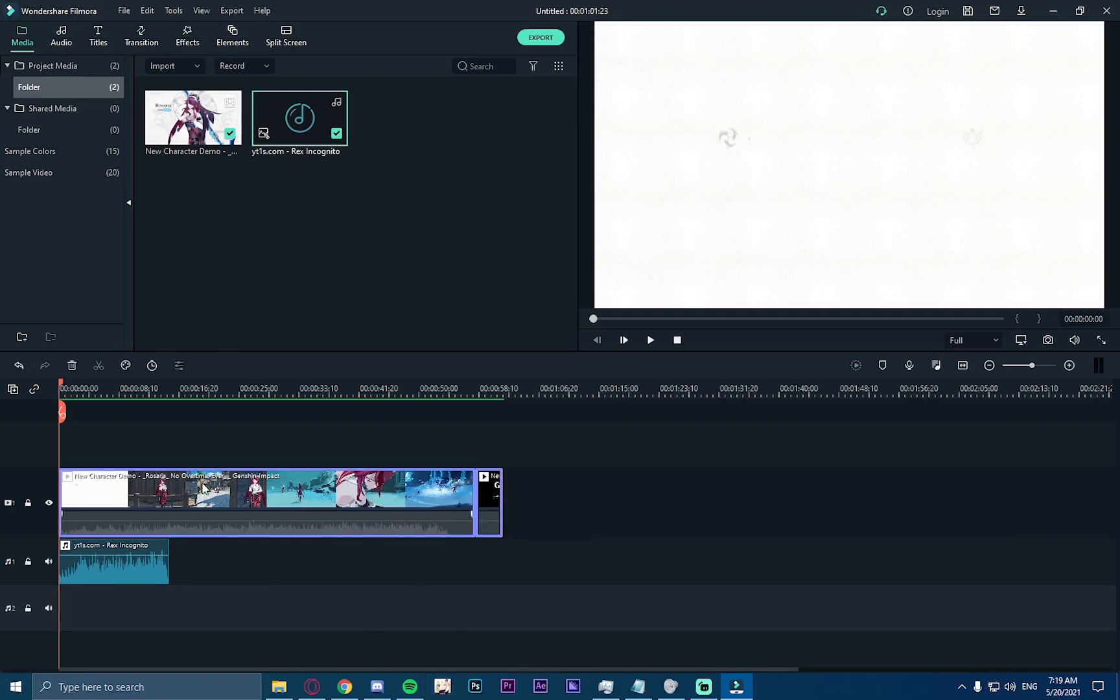
{"action": "left_click_drag", "start_coordinate": [206, 487], "coordinate": [403, 537]}
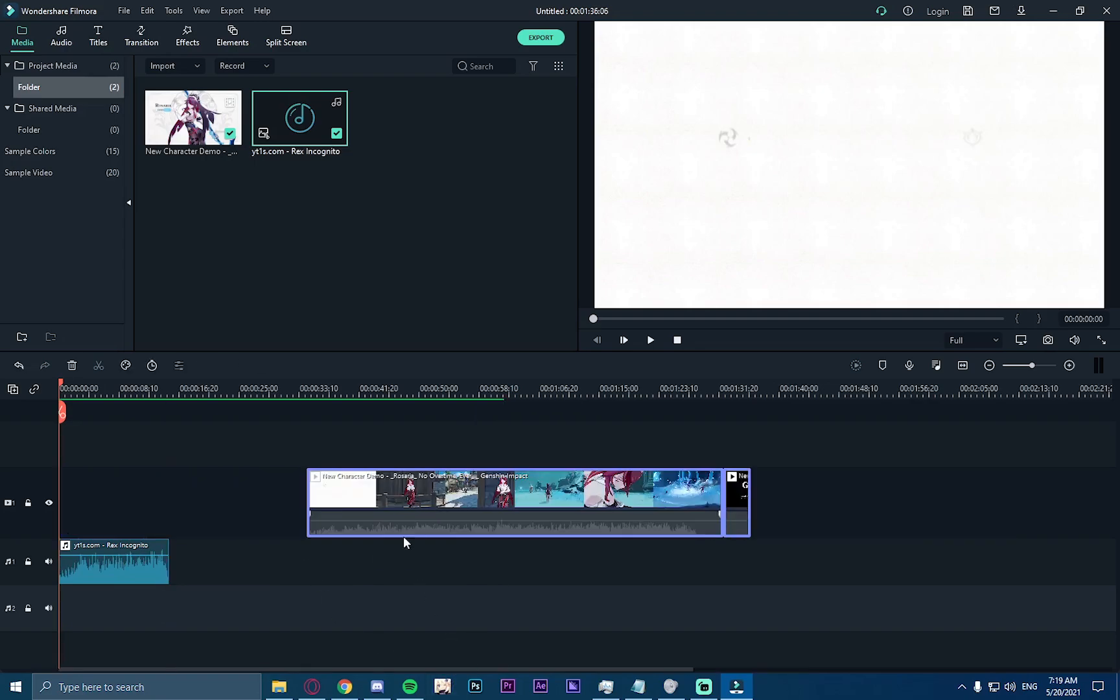
Step: Split the main video clip after its white intro at about 00:00:41
{"action": "left_click", "coordinate": [295, 398]}
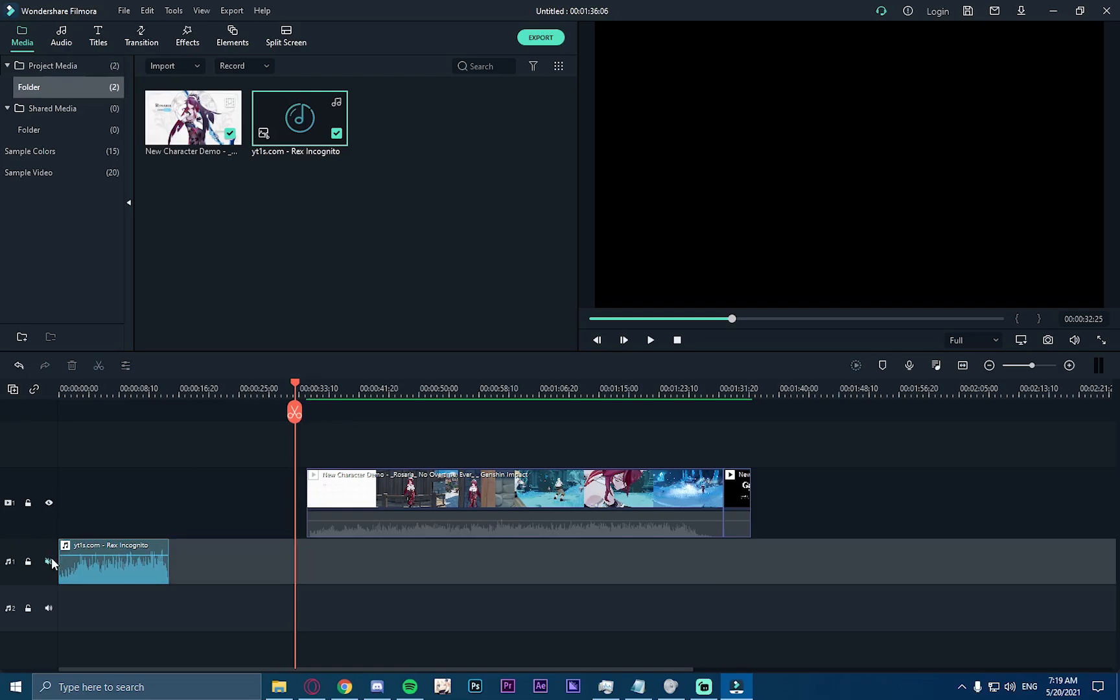
{"action": "left_click", "coordinate": [322, 387]}
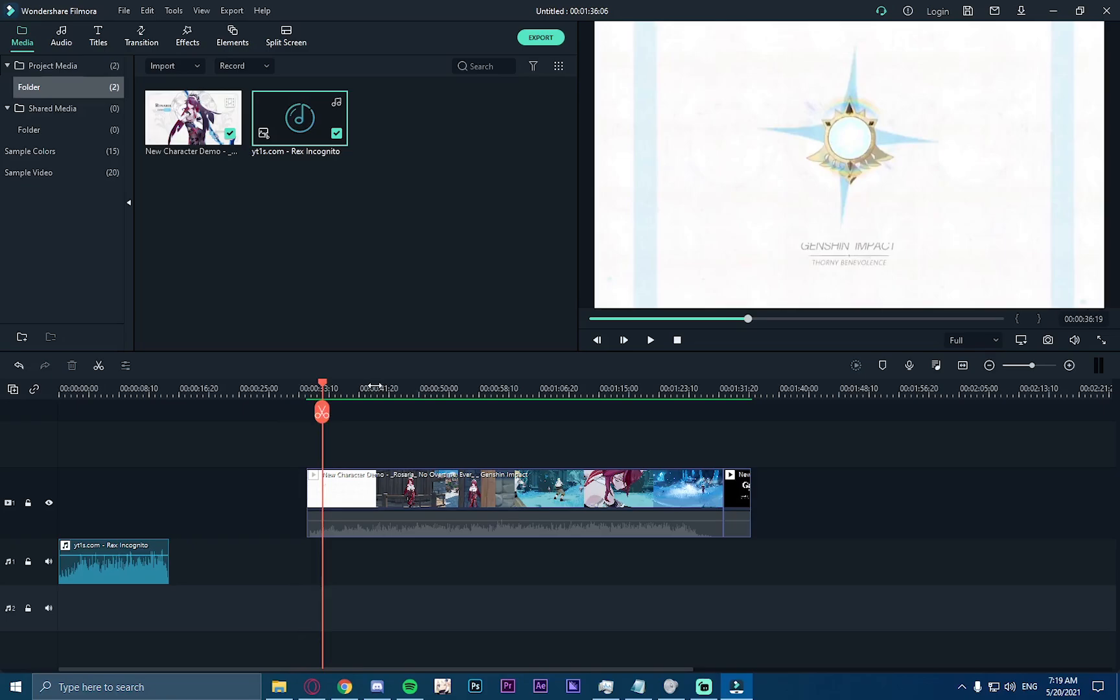
{"action": "left_click", "coordinate": [374, 387]}
{"action": "scroll", "coordinate": [431, 397], "scroll_direction": "up", "scroll_amount": 3}
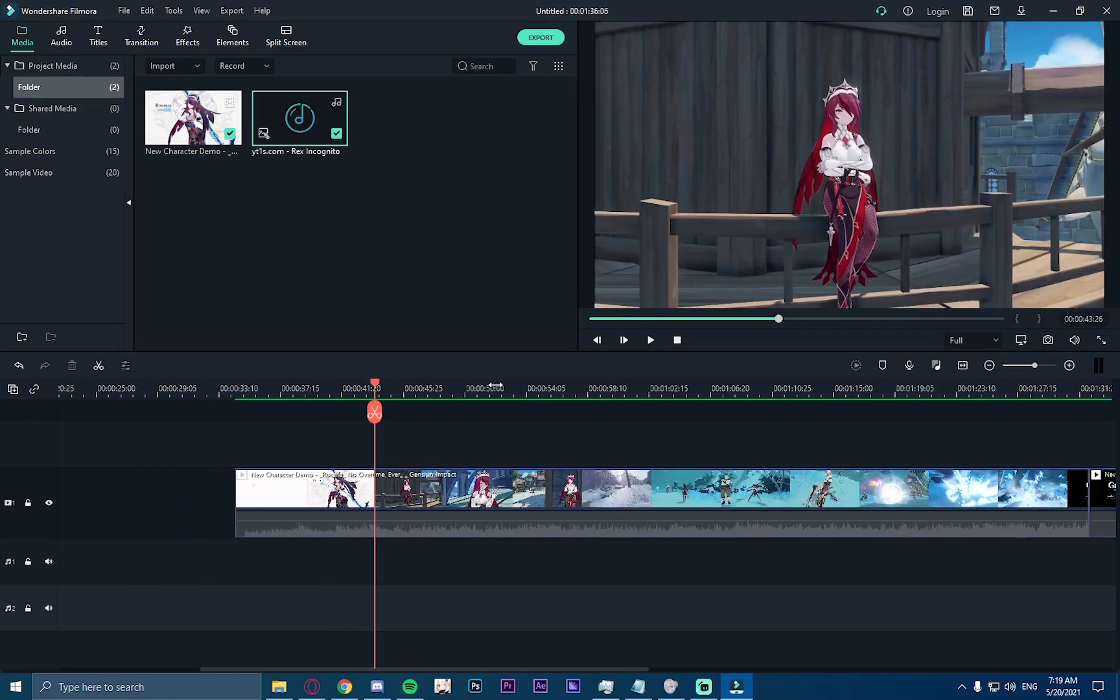
{"action": "left_click", "coordinate": [401, 384]}
{"action": "mouse_move", "coordinate": [400, 383]}
{"action": "left_mouse_down"}
{"action": "mouse_move", "coordinate": [486, 381]}
{"action": "mouse_move", "coordinate": [350, 383]}
{"action": "mouse_move", "coordinate": [400, 385]}
{"action": "left_mouse_up"}
{"action": "left_click", "coordinate": [350, 411]}
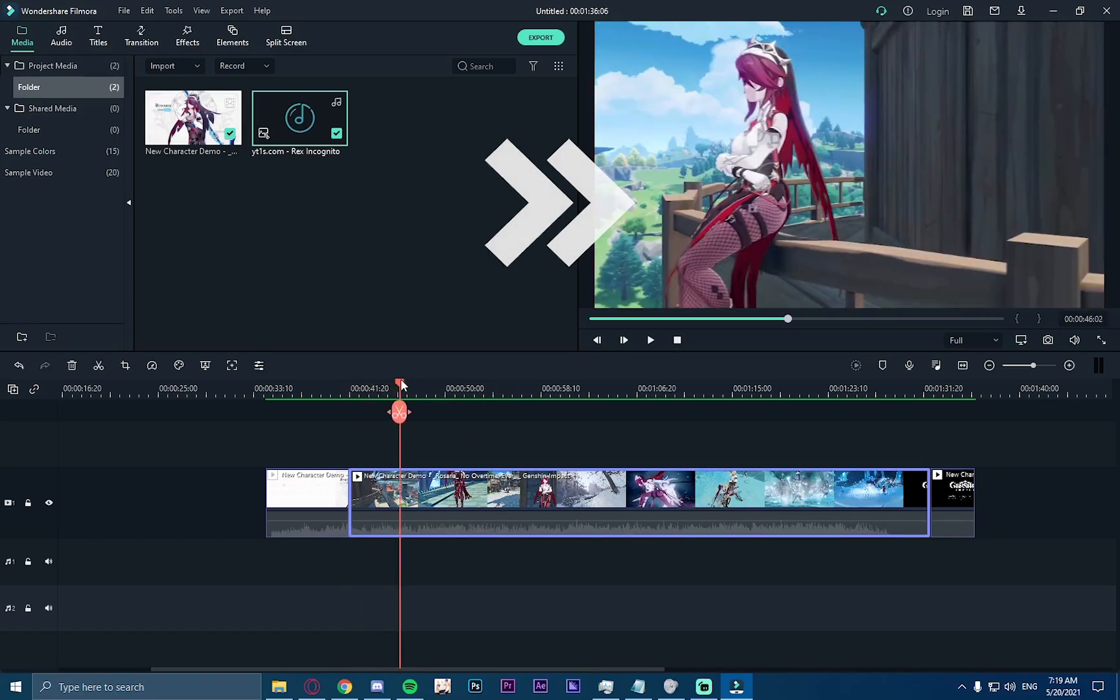
Step: Cut out the video section between about 00:01:06 and 00:01:16 and move it ahead of the other clips to about 00:00:22
{"action": "left_click", "coordinate": [351, 387]}
{"action": "key", "text": "space"}
{"action": "left_click", "coordinate": [393, 385]}
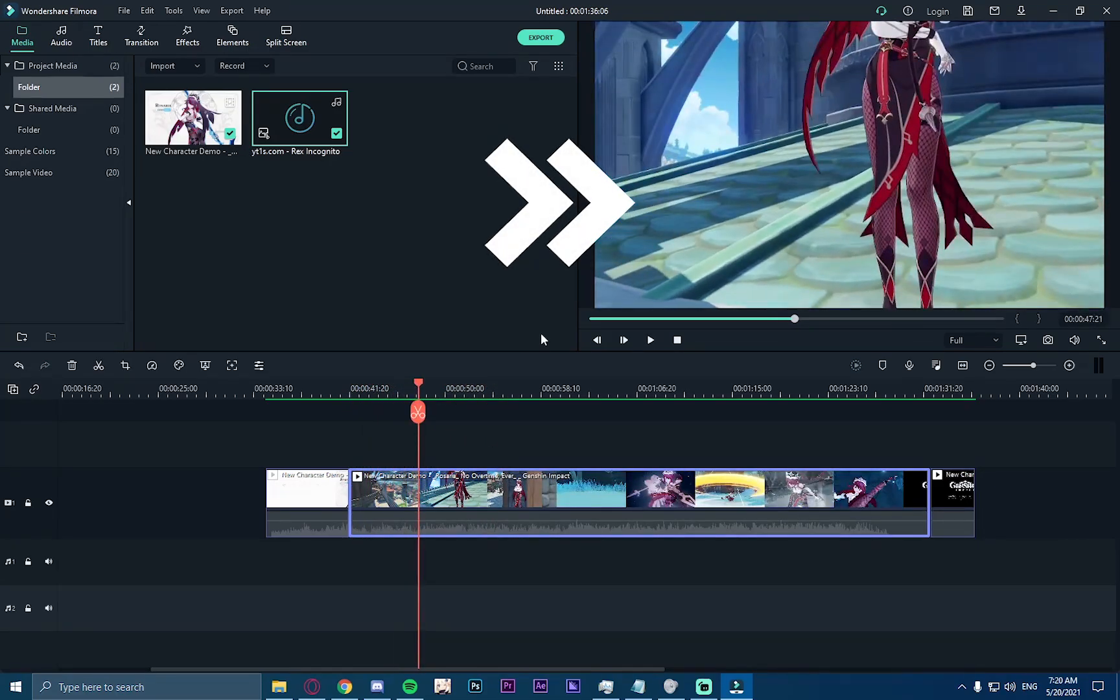
{"action": "left_click", "coordinate": [488, 383]}
{"action": "left_click_drag", "start_coordinate": [490, 382], "coordinate": [627, 386]}
{"action": "left_click", "coordinate": [553, 413]}
{"action": "left_click", "coordinate": [626, 412]}
{"action": "left_click_drag", "start_coordinate": [599, 498], "coordinate": [270, 498]}
Step: Split the video segment after the white intro at 00:00:56:17
{"action": "left_click_drag", "start_coordinate": [392, 386], "coordinate": [480, 387]}
{"action": "left_click", "coordinate": [479, 412]}
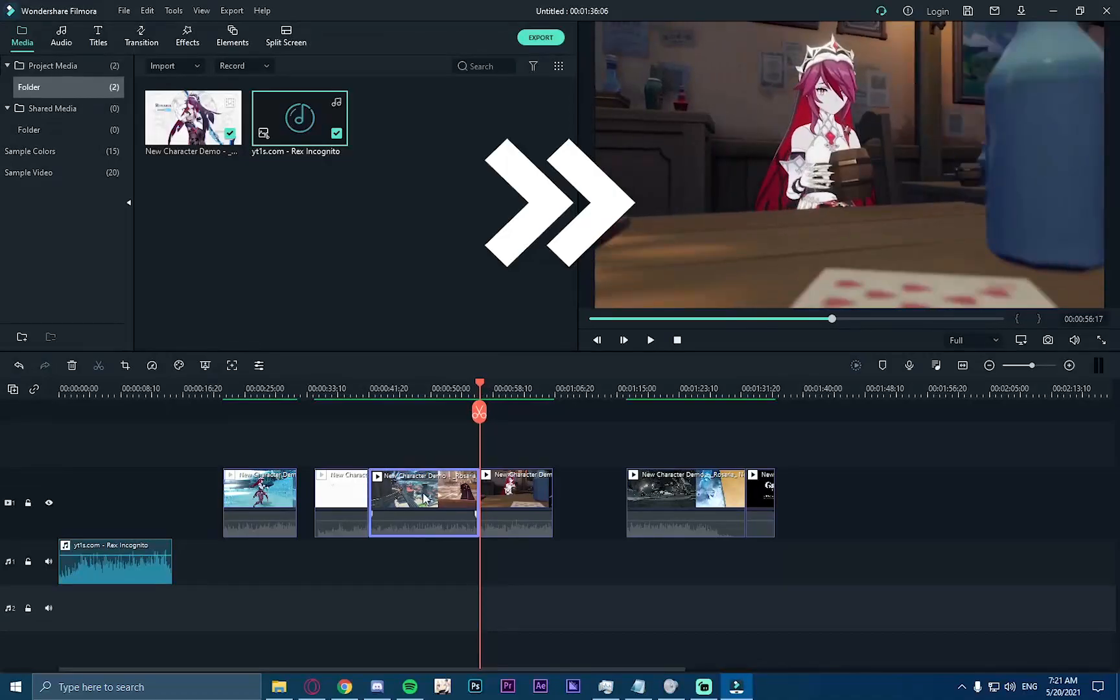
Step: Join the post-intro segment and the leading clip back to back from about 00:00:02 and delete the remaining video clips
{"action": "left_click_drag", "start_coordinate": [425, 496], "coordinate": [130, 495]}
{"action": "left_click_drag", "start_coordinate": [260, 486], "coordinate": [222, 484]}
{"action": "left_click_drag", "start_coordinate": [844, 461], "coordinate": [708, 480]}
{"action": "key", "text": "Delete"}
{"action": "key", "text": "ctrl+z"}
{"action": "left_click_drag", "start_coordinate": [689, 385], "coordinate": [607, 385]}
{"action": "key", "text": "ctrl+z"}
{"action": "key", "text": "ctrl+z"}
{"action": "key", "text": "Delete"}
{"action": "left_click_drag", "start_coordinate": [260, 485], "coordinate": [222, 485]}
Step: Play and scrub the music's opening against the first video segment between about 00:00:01 and 00:00:04
{"action": "left_click", "coordinate": [62, 388]}
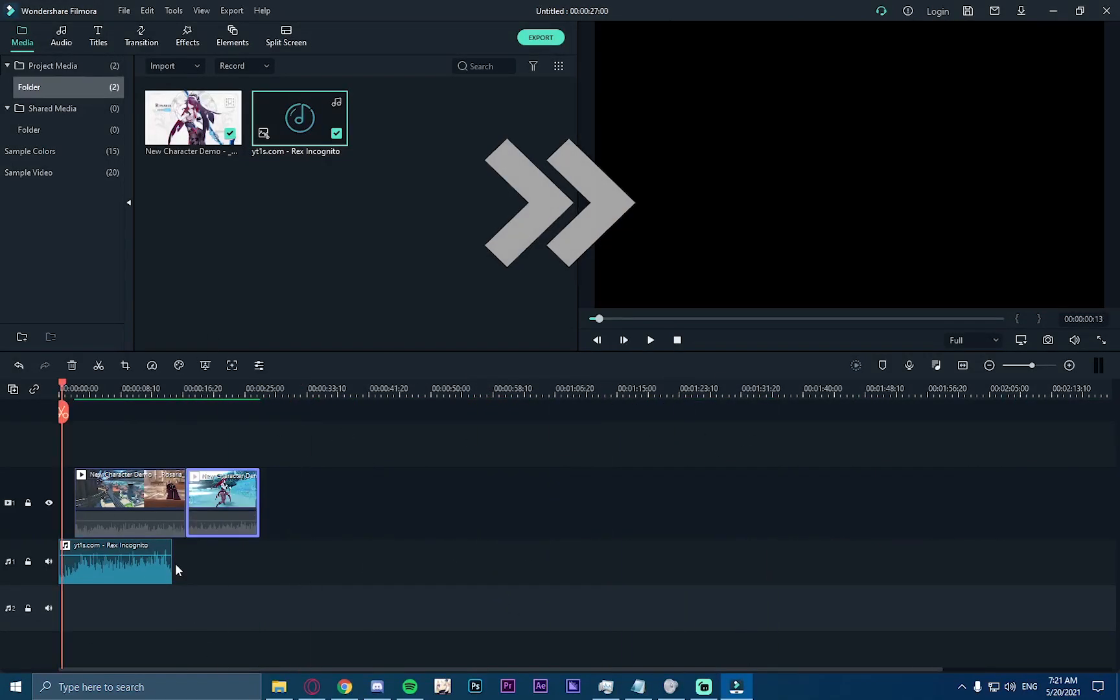
{"action": "left_click_drag", "start_coordinate": [144, 388], "coordinate": [468, 407]}
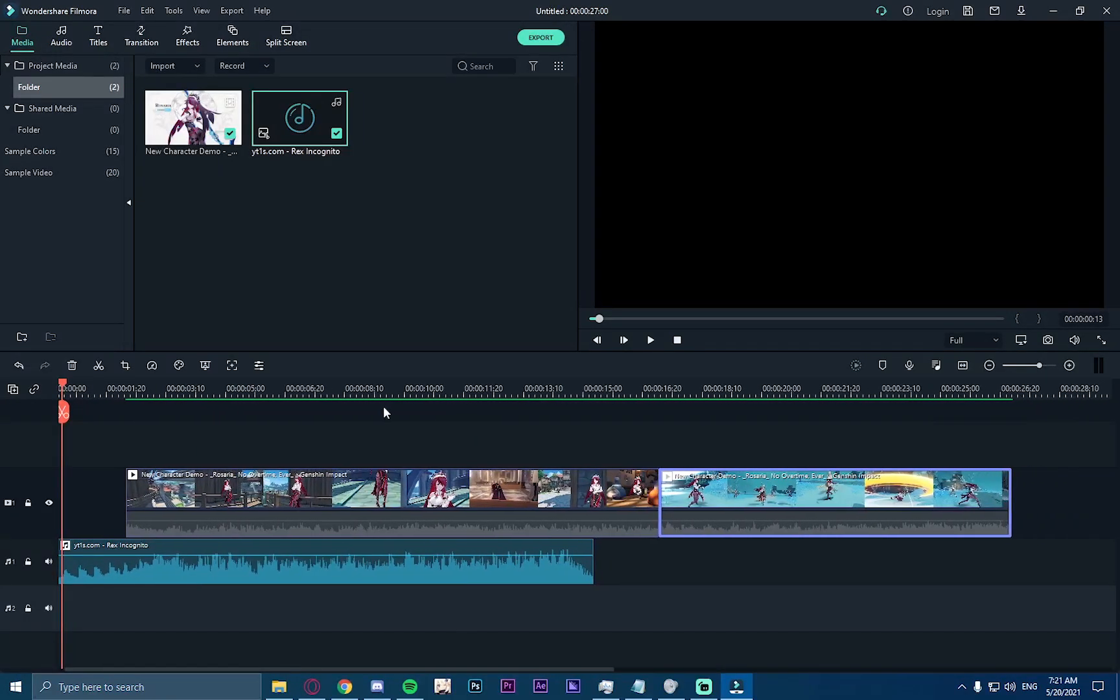
{"action": "left_click", "coordinate": [133, 388]}
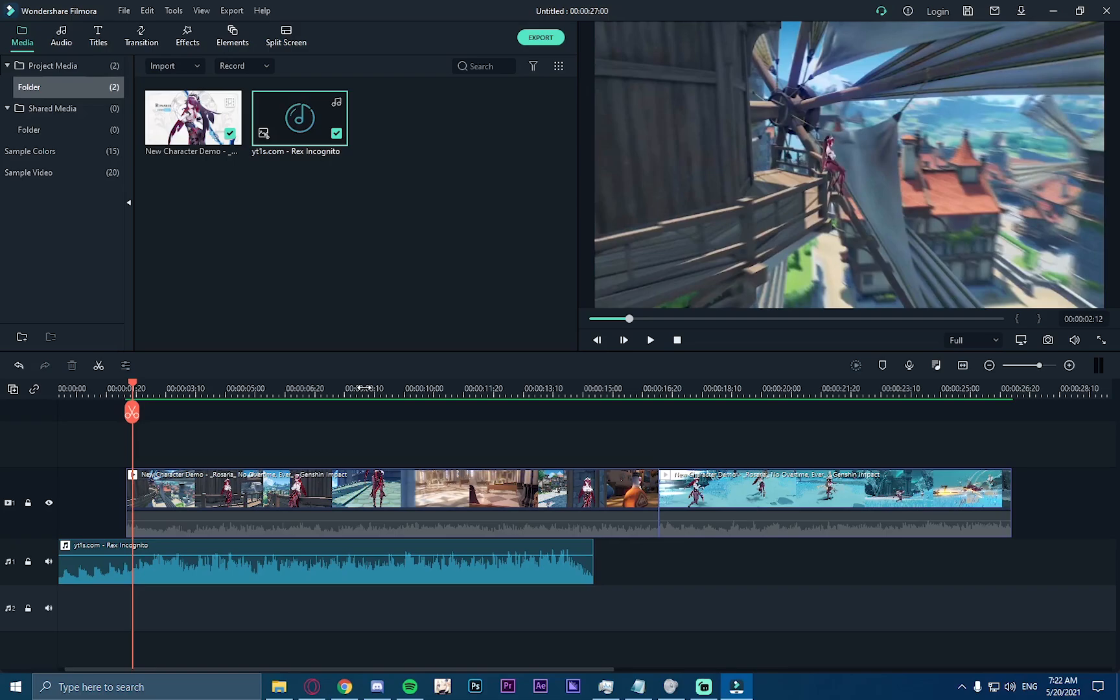
{"action": "left_click", "coordinate": [175, 392]}
{"action": "left_click", "coordinate": [91, 388]}
{"action": "key", "text": "space"}
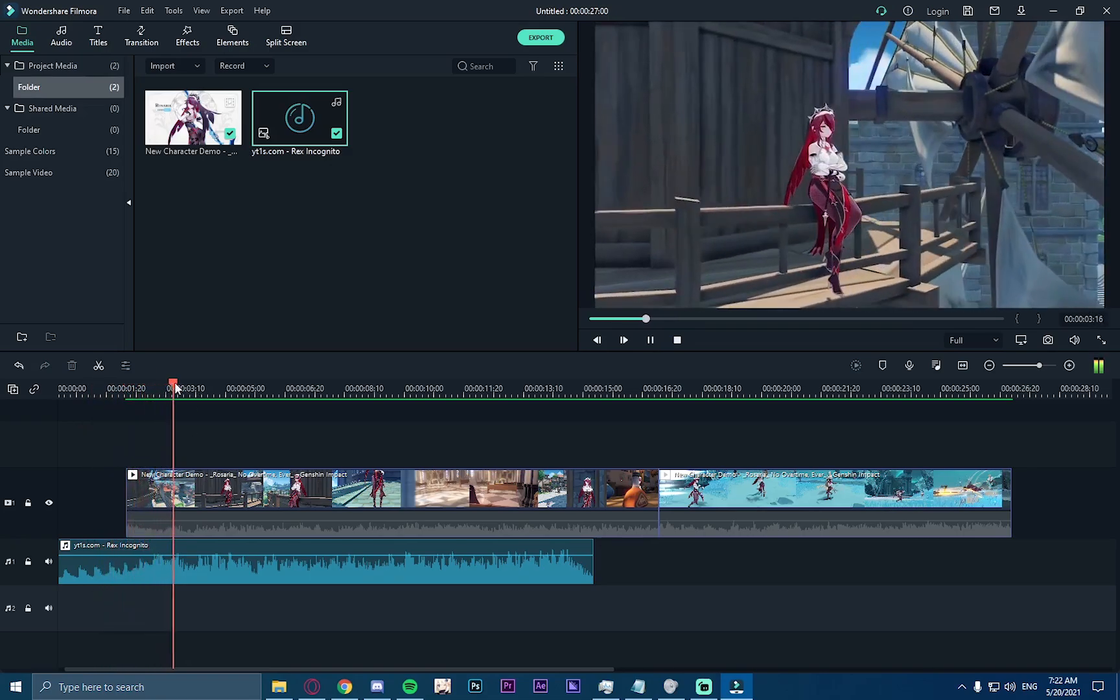
{"action": "left_click", "coordinate": [144, 390]}
{"action": "left_click", "coordinate": [650, 339]}
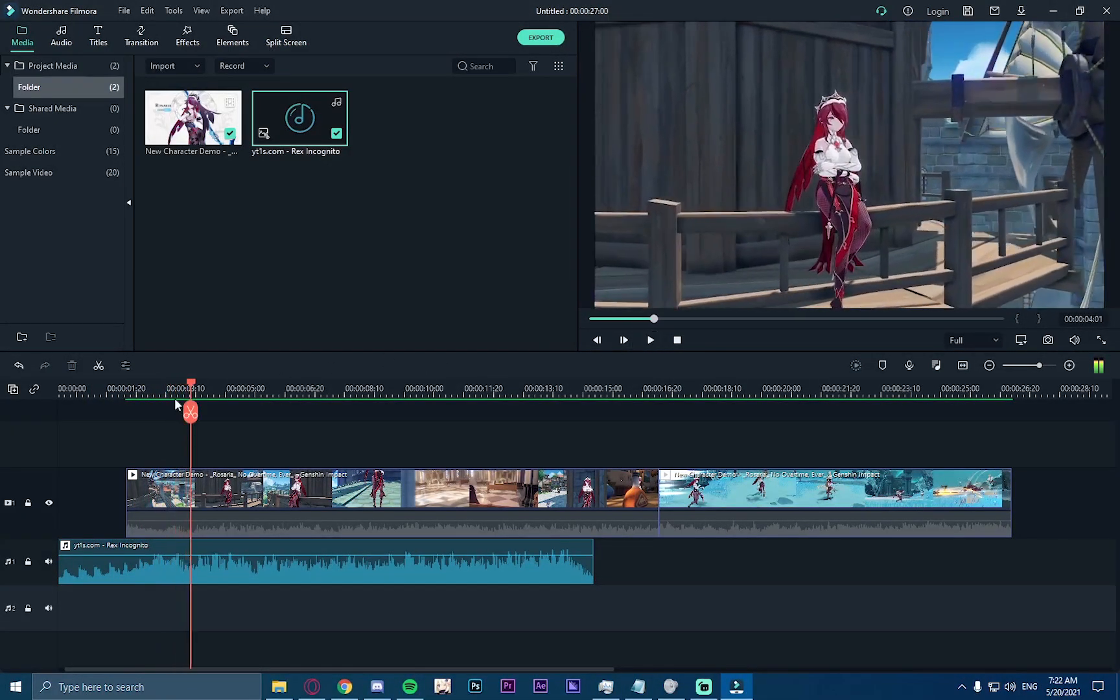
{"action": "scroll", "coordinate": [169, 386], "scroll_direction": "down", "scroll_amount": 1}
{"action": "left_click_drag", "start_coordinate": [164, 382], "coordinate": [141, 382]}
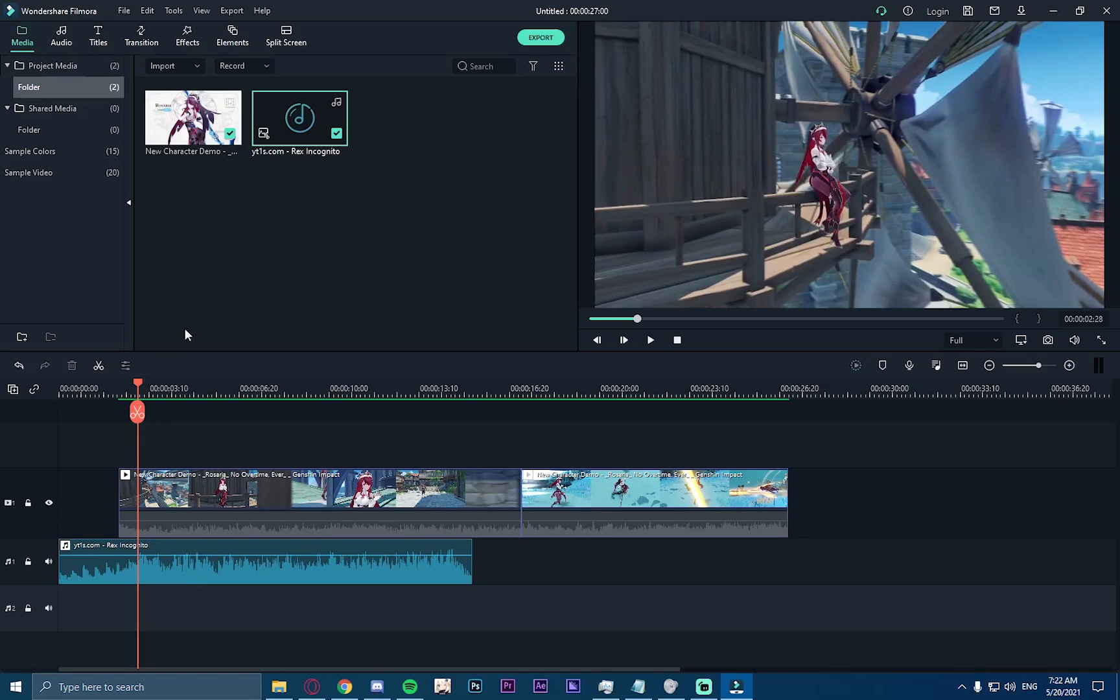
Step: Move both video clips together along the track so they start at about 00:00:08:10
{"action": "left_click_drag", "start_coordinate": [182, 383], "coordinate": [89, 444]}
{"action": "left_click_drag", "start_coordinate": [71, 388], "coordinate": [59, 388]}
{"action": "left_click", "coordinate": [535, 500]}
{"action": "left_click_drag", "start_coordinate": [536, 501], "coordinate": [674, 497]}
{"action": "left_click_drag", "start_coordinate": [132, 409], "coordinate": [135, 414]}
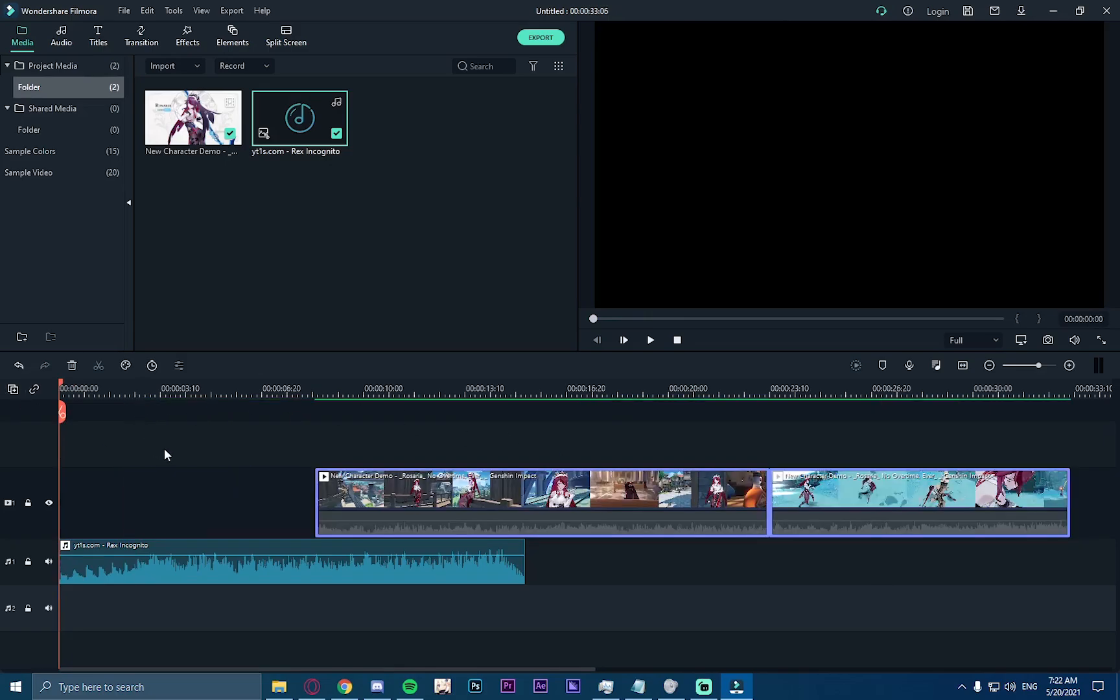
{"action": "left_click", "coordinate": [163, 448]}
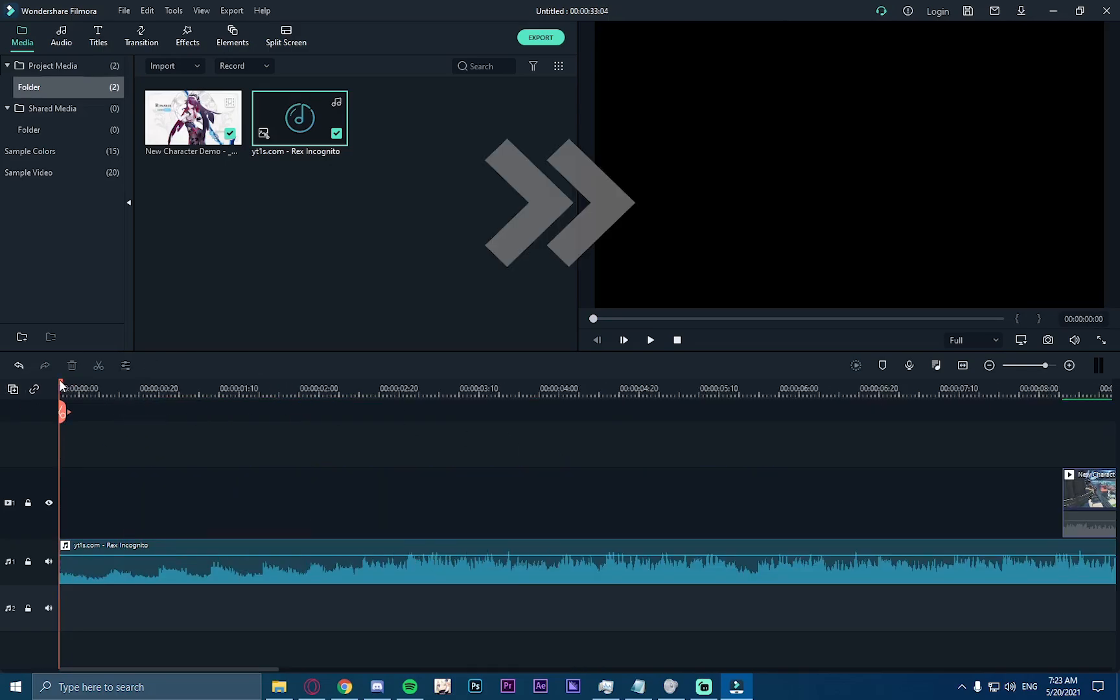
Step: Add beat markers to the Rex Incognito music clip through its opening, up to about 00:00:02:28
{"action": "mouse_move", "coordinate": [60, 384]}
{"action": "left_mouse_down"}
{"action": "mouse_move", "coordinate": [338, 388]}
{"action": "mouse_move", "coordinate": [312, 387]}
{"action": "mouse_move", "coordinate": [362, 412]}
{"action": "mouse_move", "coordinate": [389, 382]}
{"action": "mouse_move", "coordinate": [411, 412]}
{"action": "mouse_move", "coordinate": [383, 388]}
{"action": "mouse_move", "coordinate": [84, 388]}
{"action": "left_mouse_up"}
{"action": "left_click", "coordinate": [117, 563]}
{"action": "key", "text": "m"}
{"action": "key", "text": "m"}
{"action": "key", "text": "m"}
{"action": "key", "text": "m"}
{"action": "key", "text": "m"}
Step: Play back the marked music and check the beat markers around 00:00:02:00 to 00:00:02:28
{"action": "key", "text": "space"}
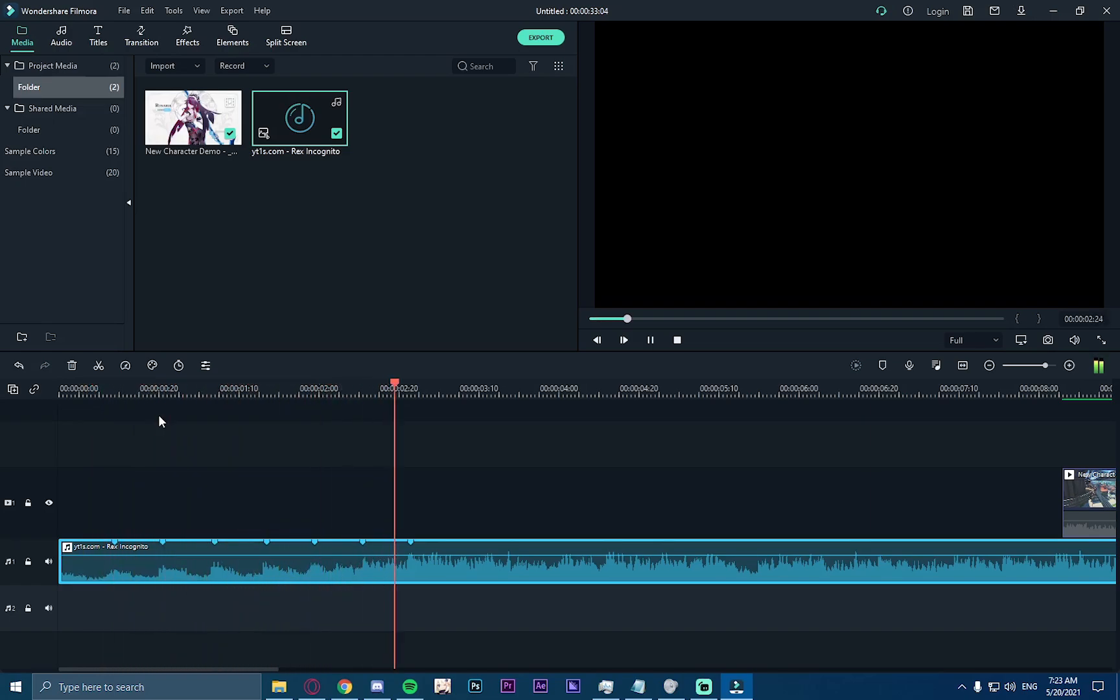
{"action": "key", "text": "space"}
{"action": "left_click", "coordinate": [405, 428]}
{"action": "left_click", "coordinate": [411, 387]}
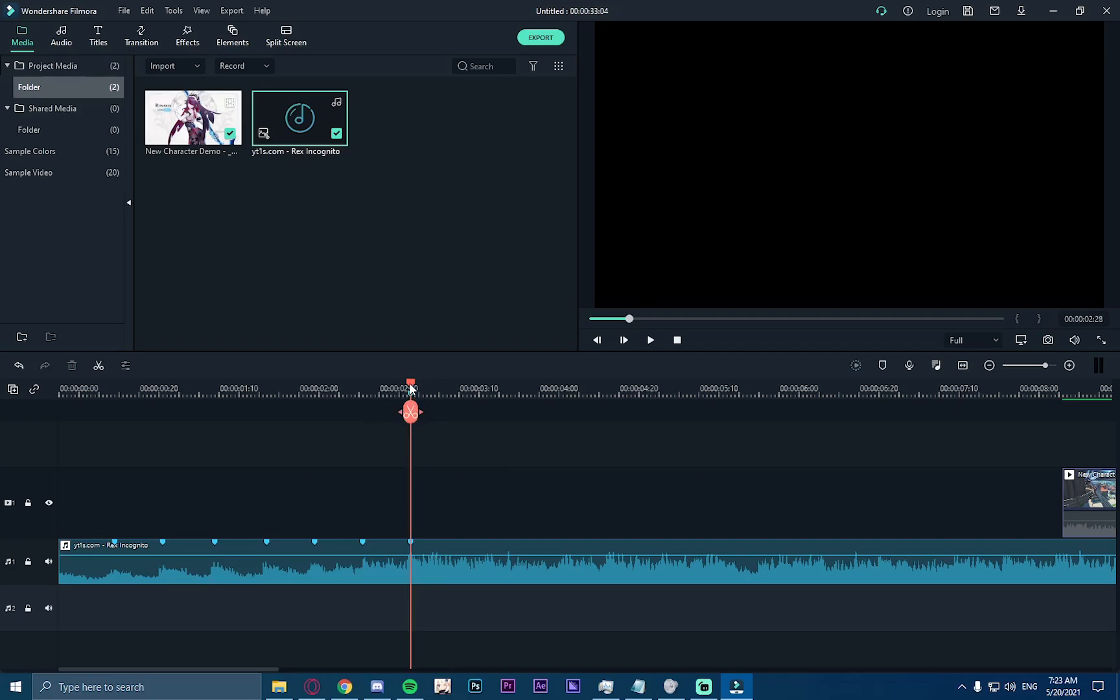
{"action": "left_click_drag", "start_coordinate": [411, 388], "coordinate": [298, 388]}
{"action": "left_click_drag", "start_coordinate": [258, 670], "coordinate": [267, 670]}
{"action": "scroll", "coordinate": [449, 389], "scroll_direction": "down", "scroll_amount": 4}
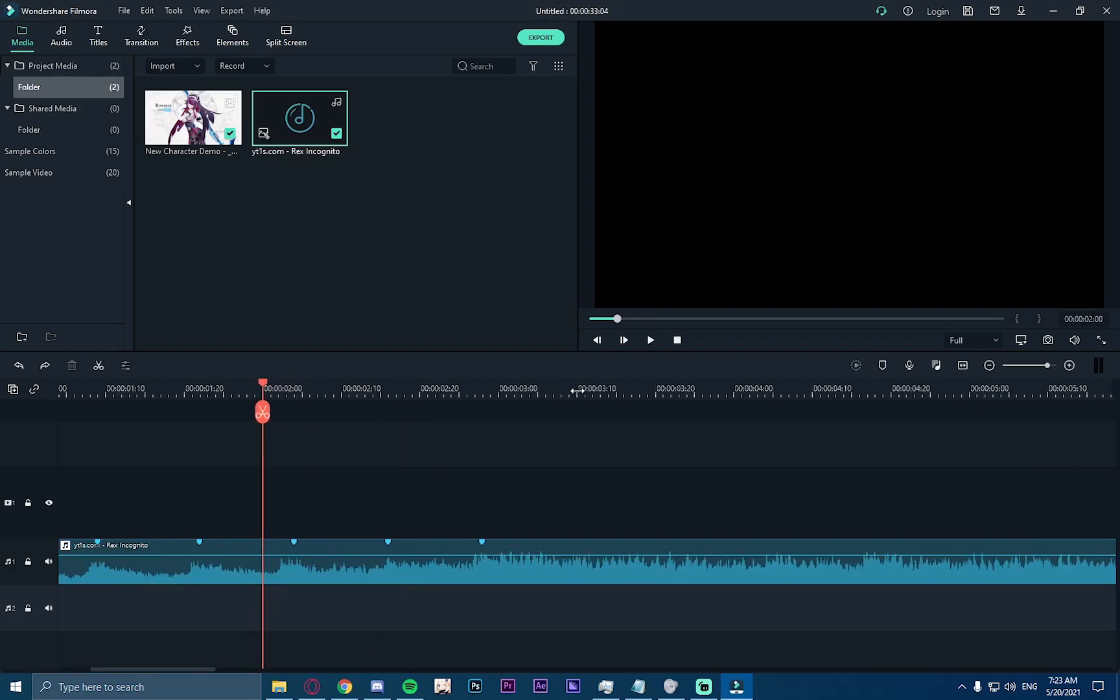
Step: Move the first video clip to 00:00:00:00 above the music and mute audio track 1
{"action": "left_click_drag", "start_coordinate": [619, 507], "coordinate": [127, 485]}
{"action": "left_click", "coordinate": [82, 389]}
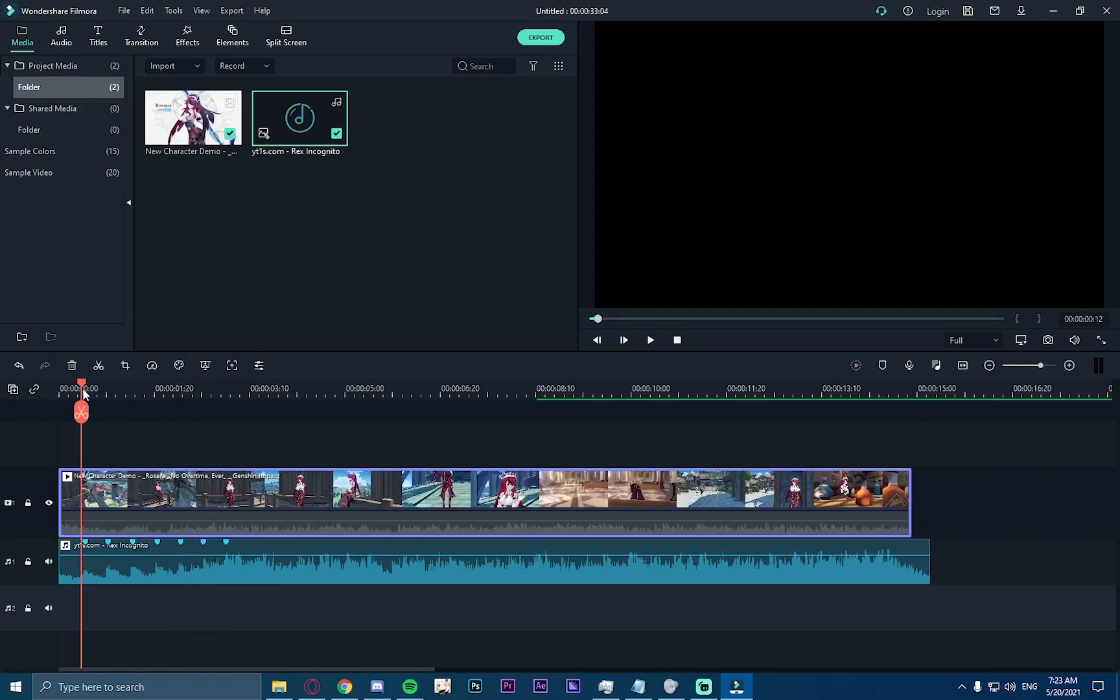
{"action": "left_click", "coordinate": [48, 562]}
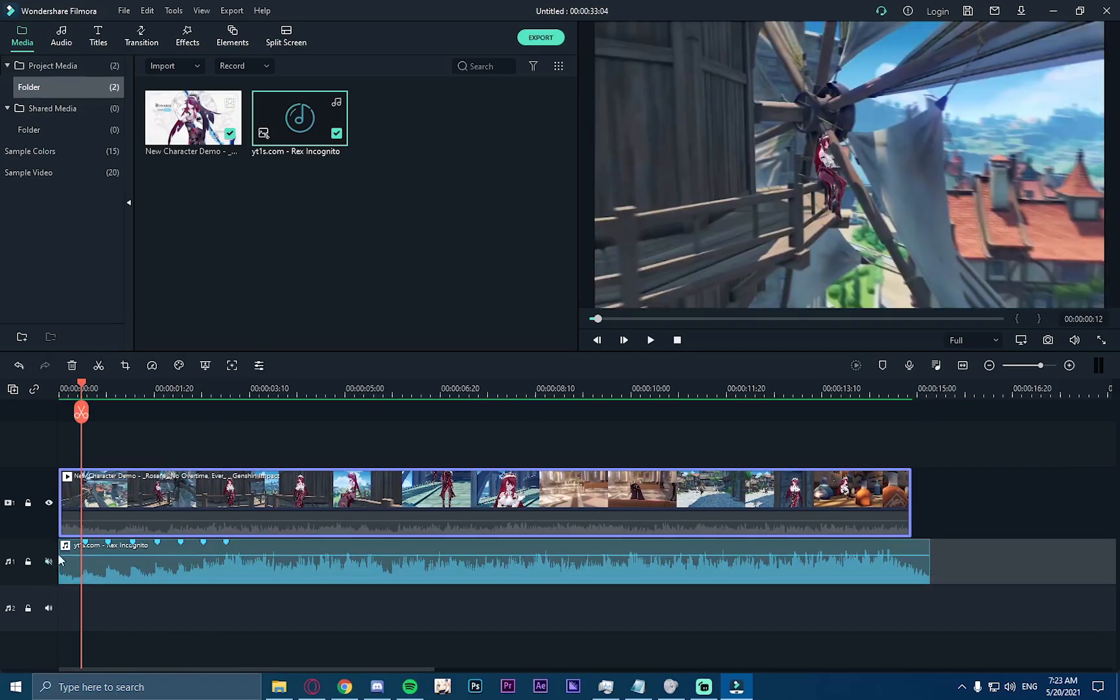
Step: Split the first video clip at its scene changes, at about 5.1, 7.6, 9.7 and 12.4 seconds
{"action": "left_click", "coordinate": [74, 385]}
{"action": "left_click_drag", "start_coordinate": [73, 385], "coordinate": [901, 386]}
{"action": "left_click", "coordinate": [350, 420]}
{"action": "left_click", "coordinate": [492, 418]}
{"action": "left_click", "coordinate": [619, 412]}
{"action": "left_click", "coordinate": [772, 412]}
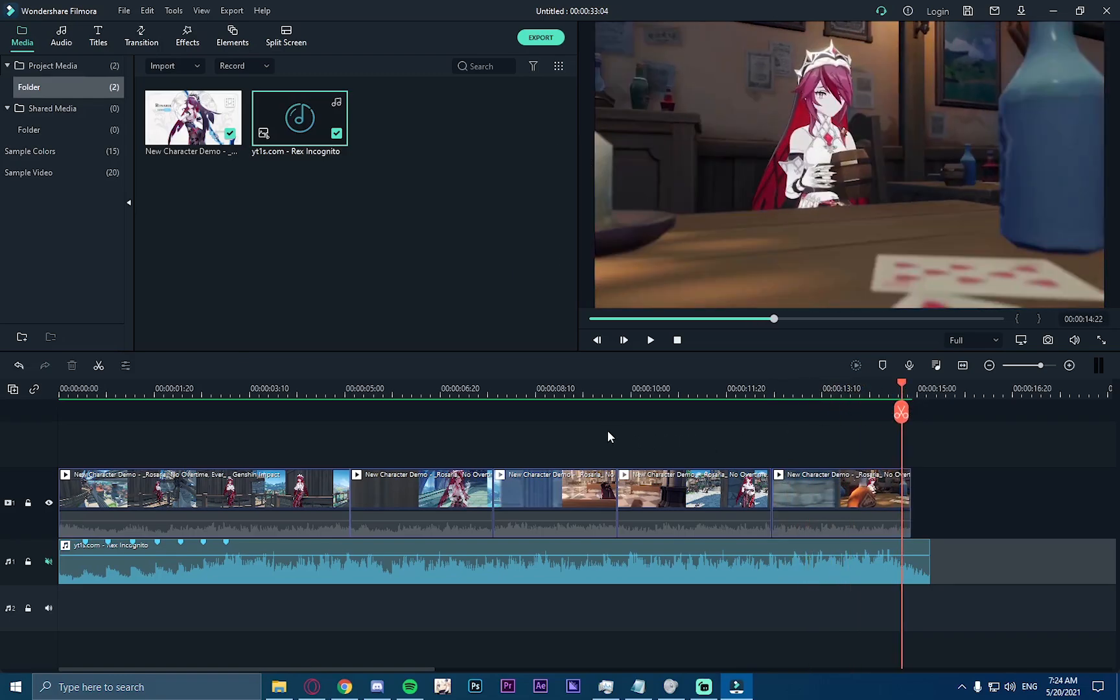
Step: Scrub back through the split segments to the first beat marker at about 00:00:00:15
{"action": "left_click", "coordinate": [559, 392]}
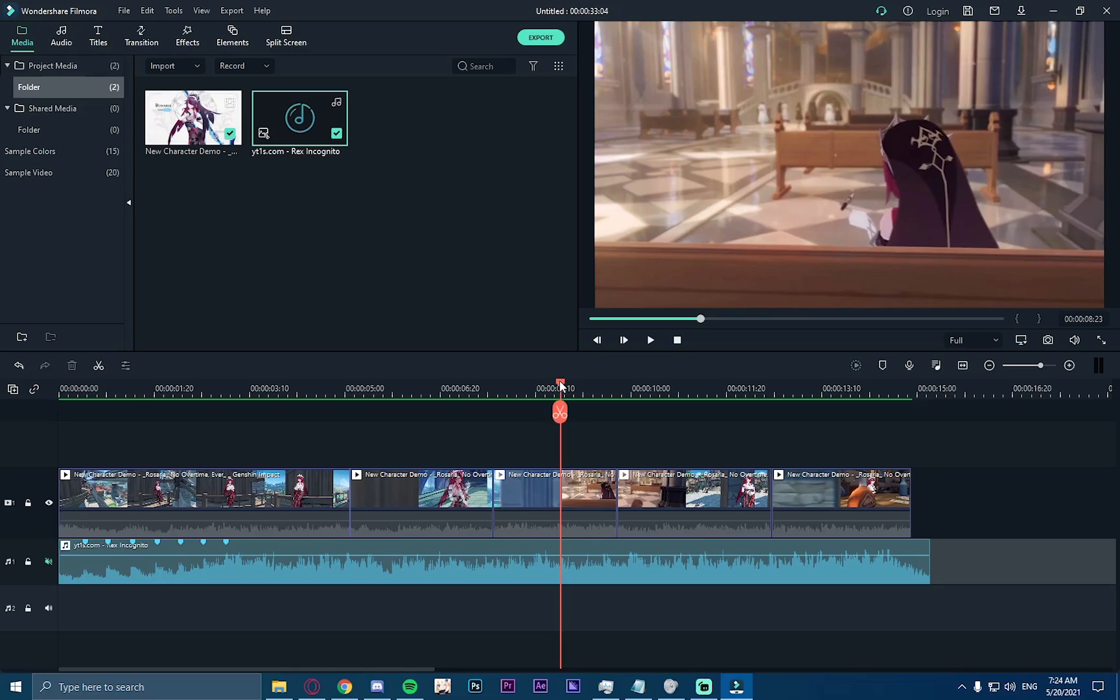
{"action": "left_click", "coordinate": [252, 385]}
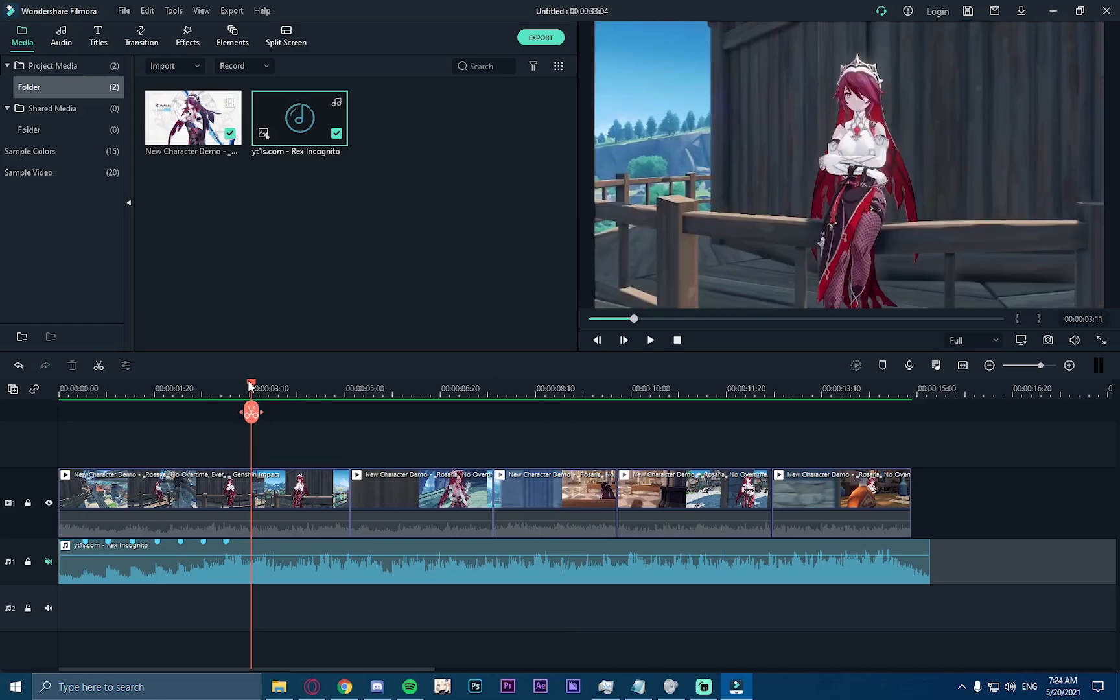
{"action": "left_click_drag", "start_coordinate": [252, 386], "coordinate": [84, 376]}
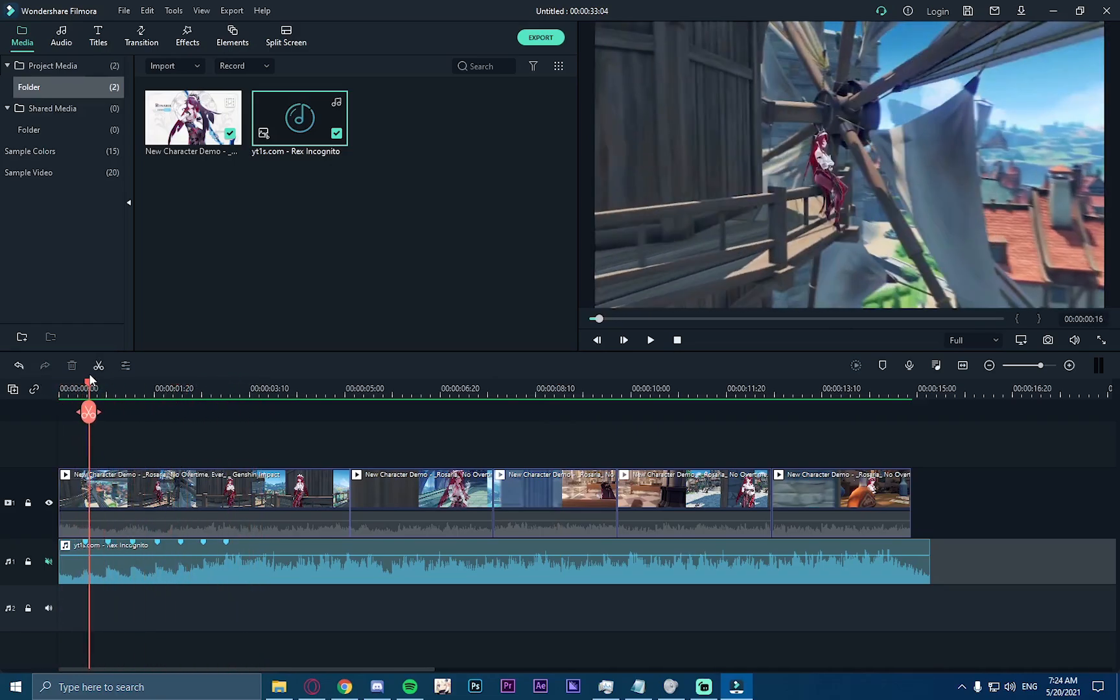
{"action": "right_click", "coordinate": [82, 560]}
{"action": "left_click", "coordinate": [110, 408]}
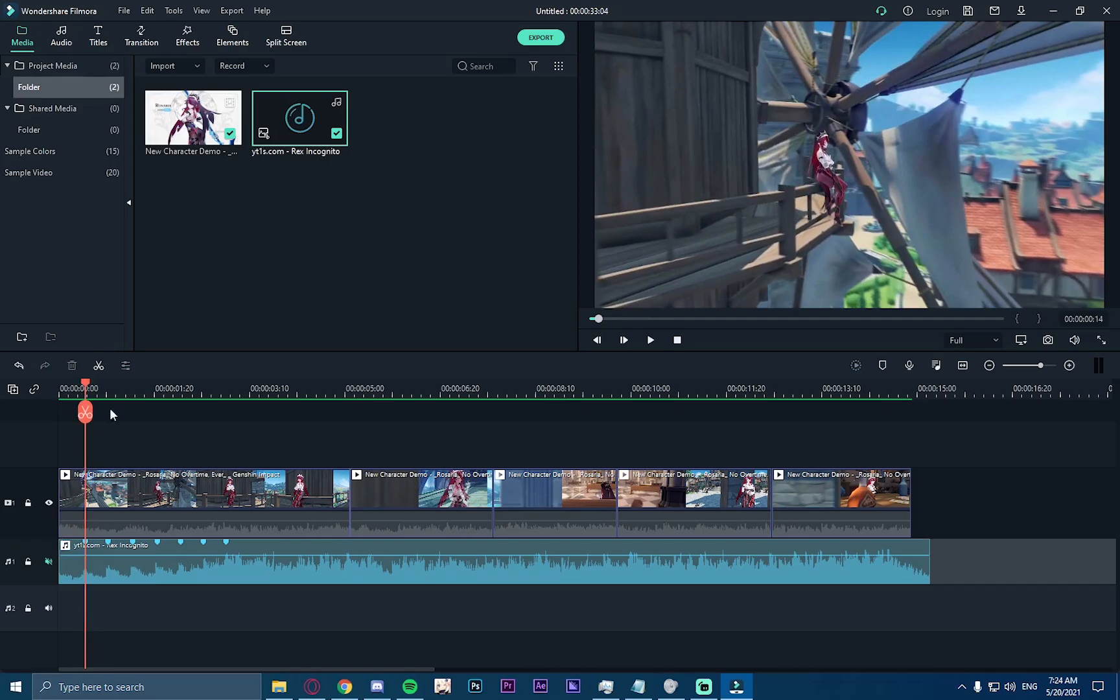
{"action": "mouse_move", "coordinate": [88, 385]}
{"action": "left_mouse_down"}
{"action": "mouse_move", "coordinate": [115, 384]}
{"action": "mouse_move", "coordinate": [88, 385]}
{"action": "left_mouse_up"}
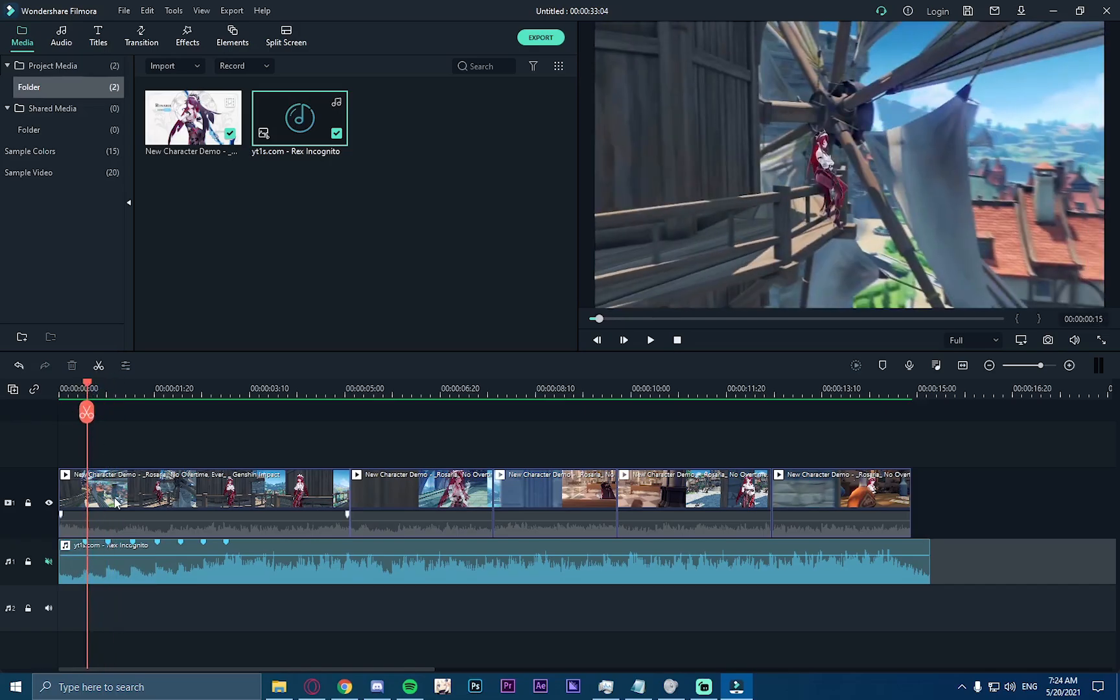
Step: Try speeding up the first video segment to 9.51x, a duration of 00:00:00:16, with Ripple Edit on
{"action": "right_click", "coordinate": [116, 502]}
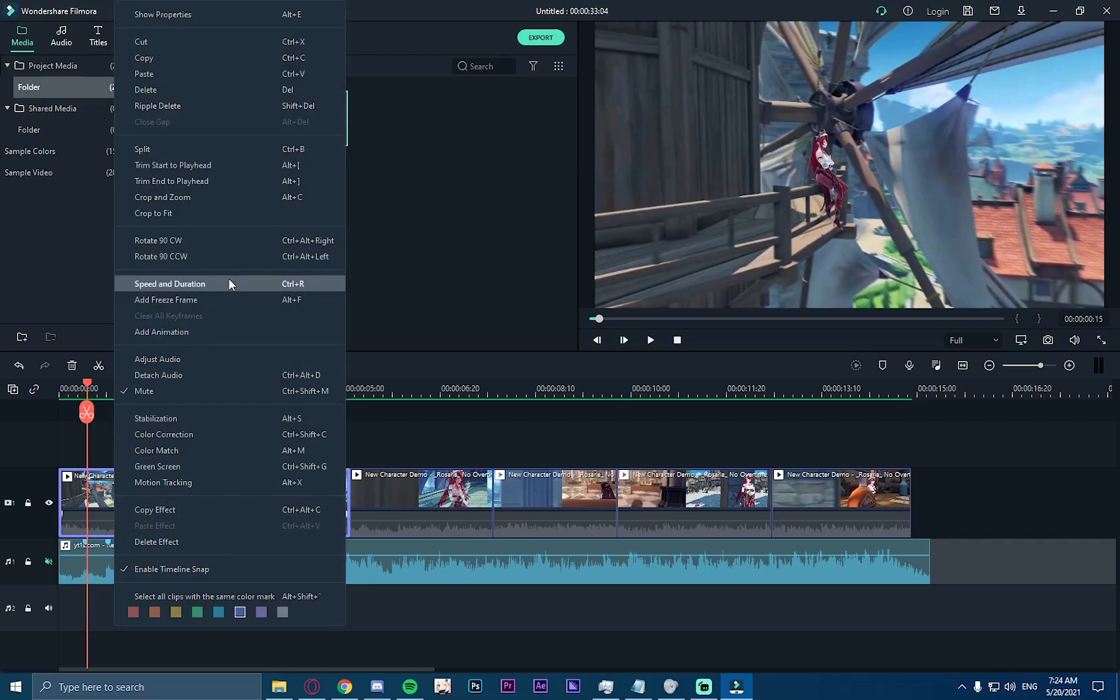
{"action": "left_click", "coordinate": [228, 283]}
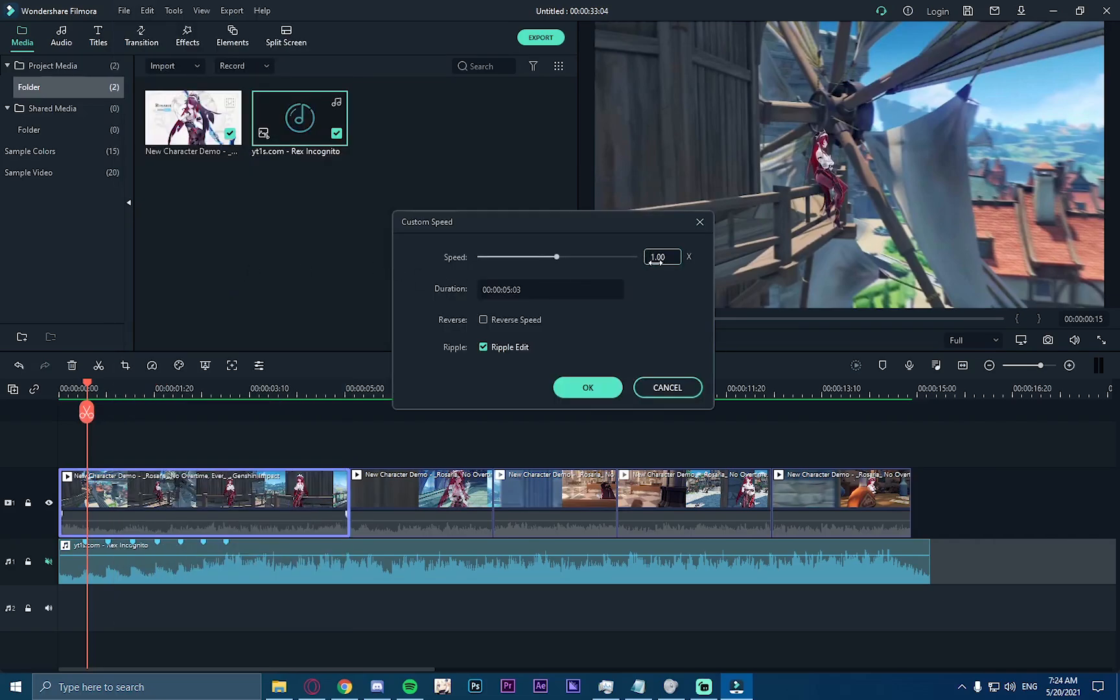
{"action": "left_click_drag", "start_coordinate": [459, 228], "coordinate": [428, 158]}
{"action": "left_click_drag", "start_coordinate": [599, 184], "coordinate": [679, 184]}
{"action": "left_click", "coordinate": [526, 314]}
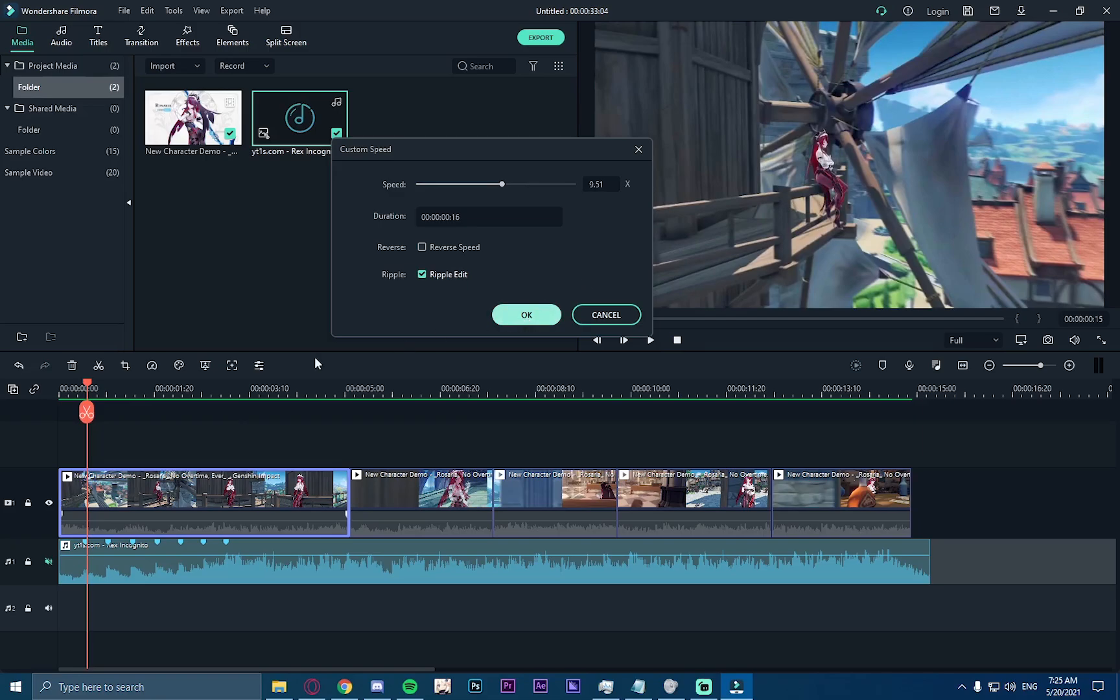
Step: Render the timeline preview and play the sped-up first segment from the start
{"action": "left_click", "coordinate": [53, 385]}
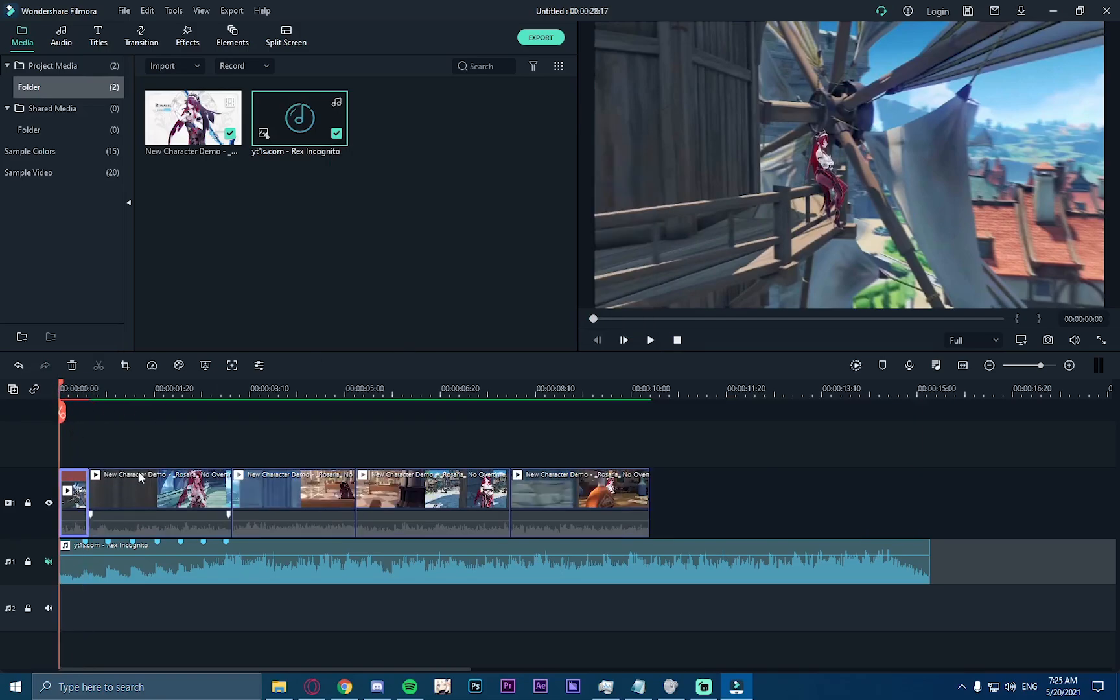
{"action": "key", "text": "space"}
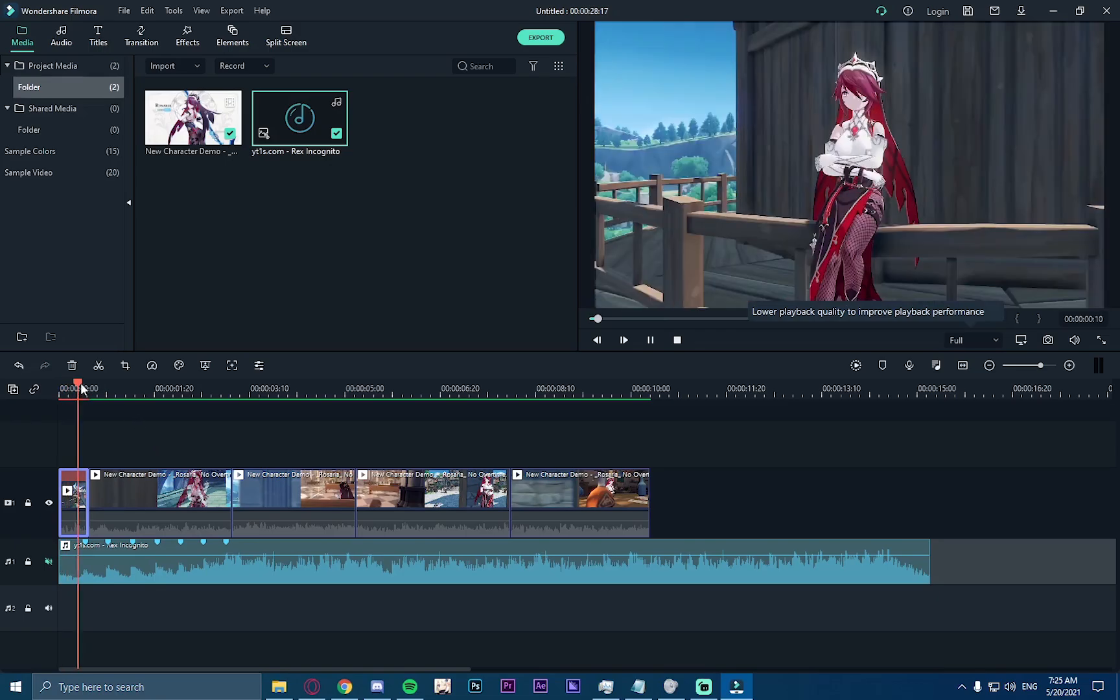
{"action": "key", "text": "space"}
{"action": "left_click_drag", "start_coordinate": [88, 384], "coordinate": [60, 405]}
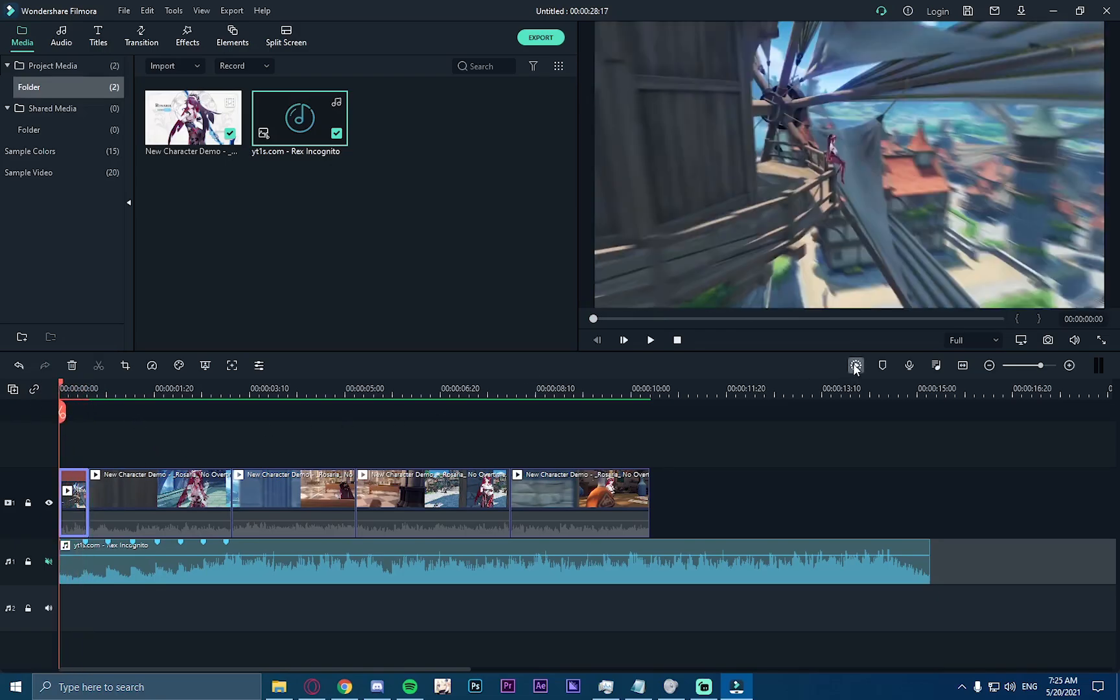
{"action": "left_click", "coordinate": [855, 365]}
{"action": "key", "text": "space"}
{"action": "key", "text": "space"}
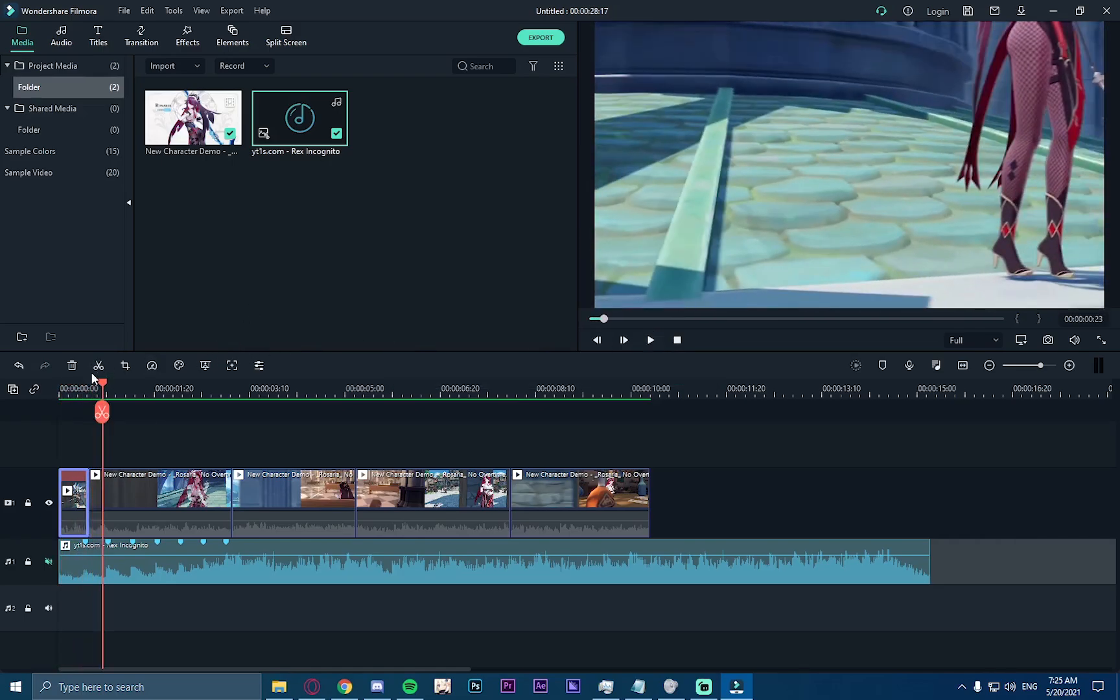
{"action": "left_click_drag", "start_coordinate": [91, 387], "coordinate": [57, 388]}
{"action": "left_click", "coordinate": [650, 340]}
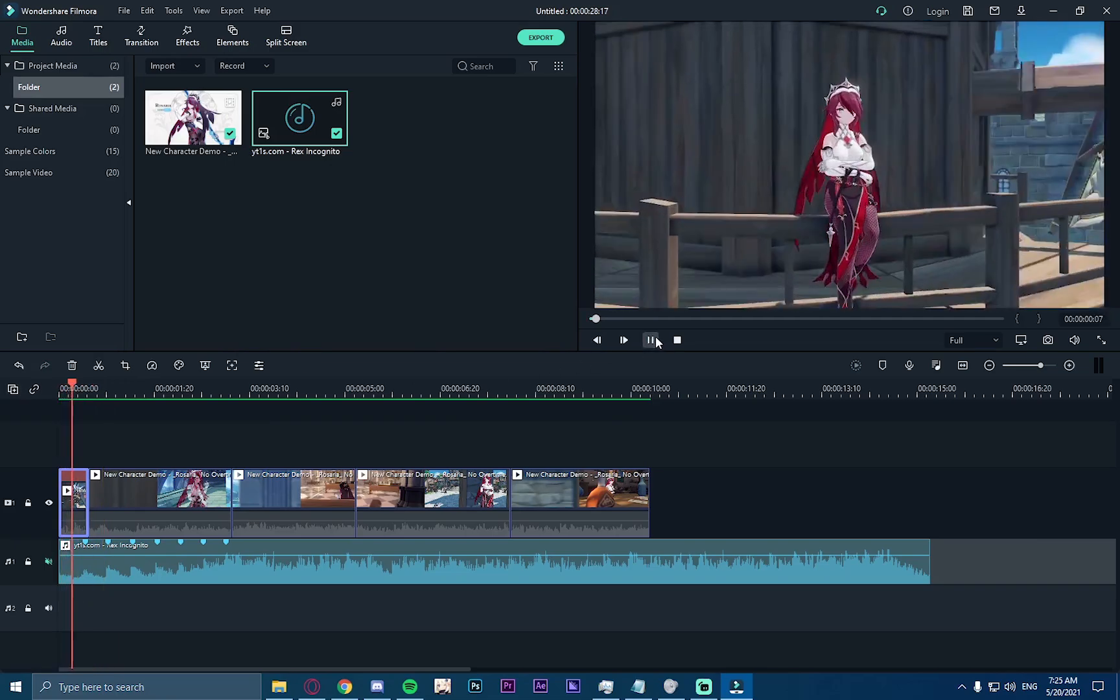
{"action": "left_click_drag", "start_coordinate": [114, 386], "coordinate": [31, 391]}
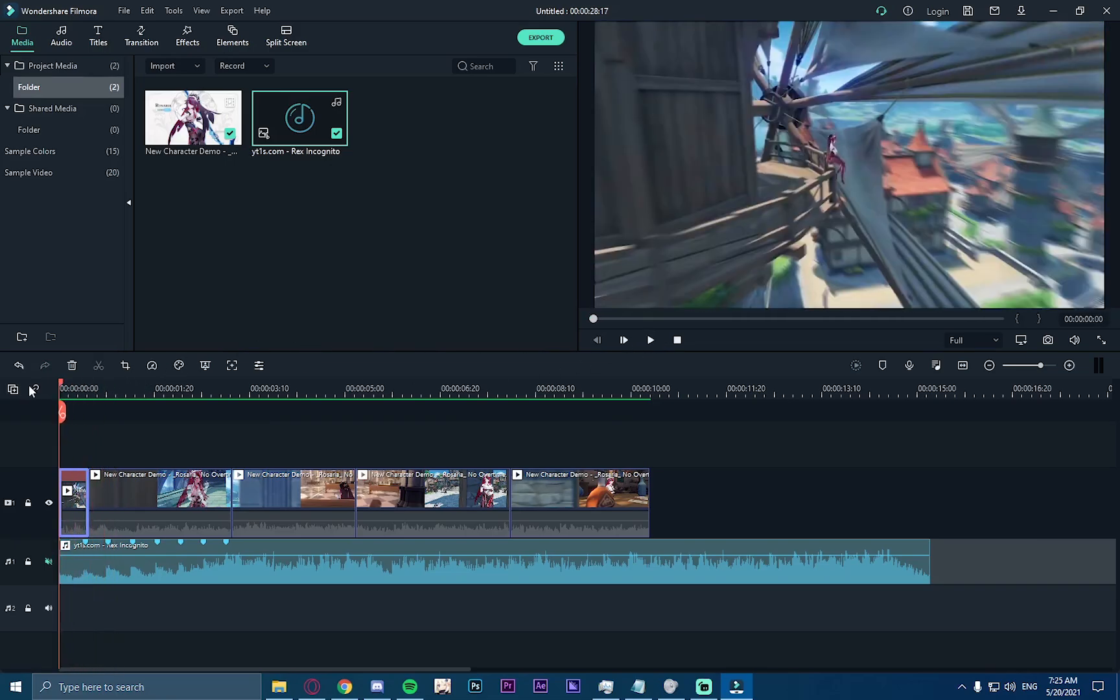
Step: Undo the first segment's speed change and scrub its opening to about 00:00:01:03
{"action": "key", "text": "ctrl+z"}
{"action": "left_click", "coordinate": [105, 387]}
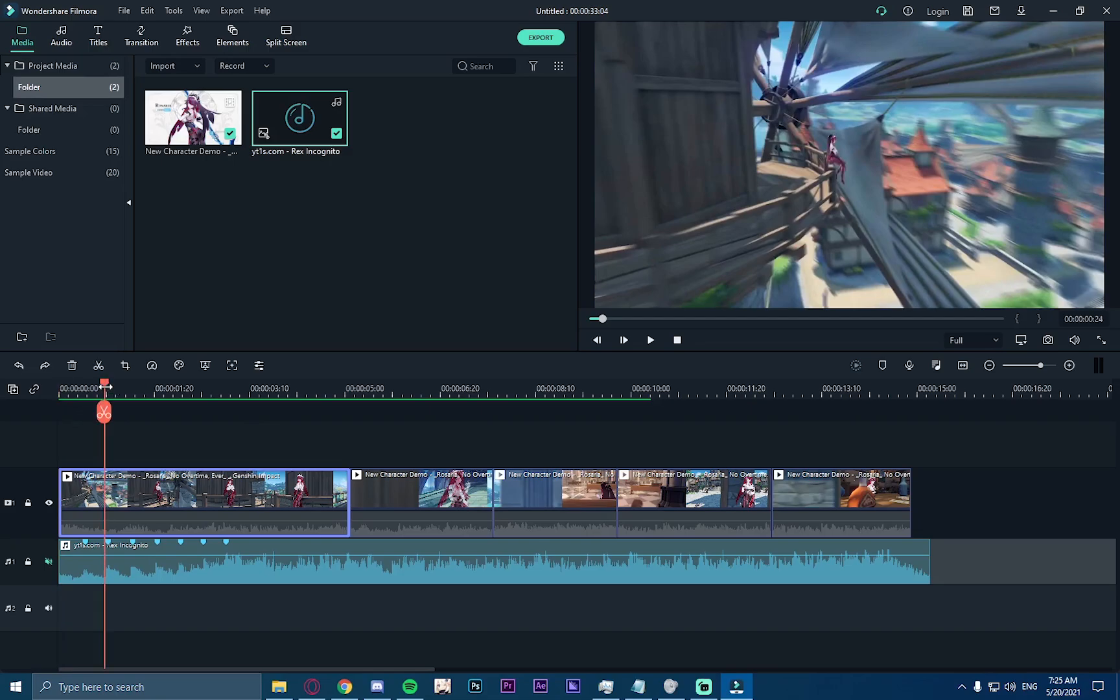
{"action": "left_click_drag", "start_coordinate": [105, 386], "coordinate": [122, 382]}
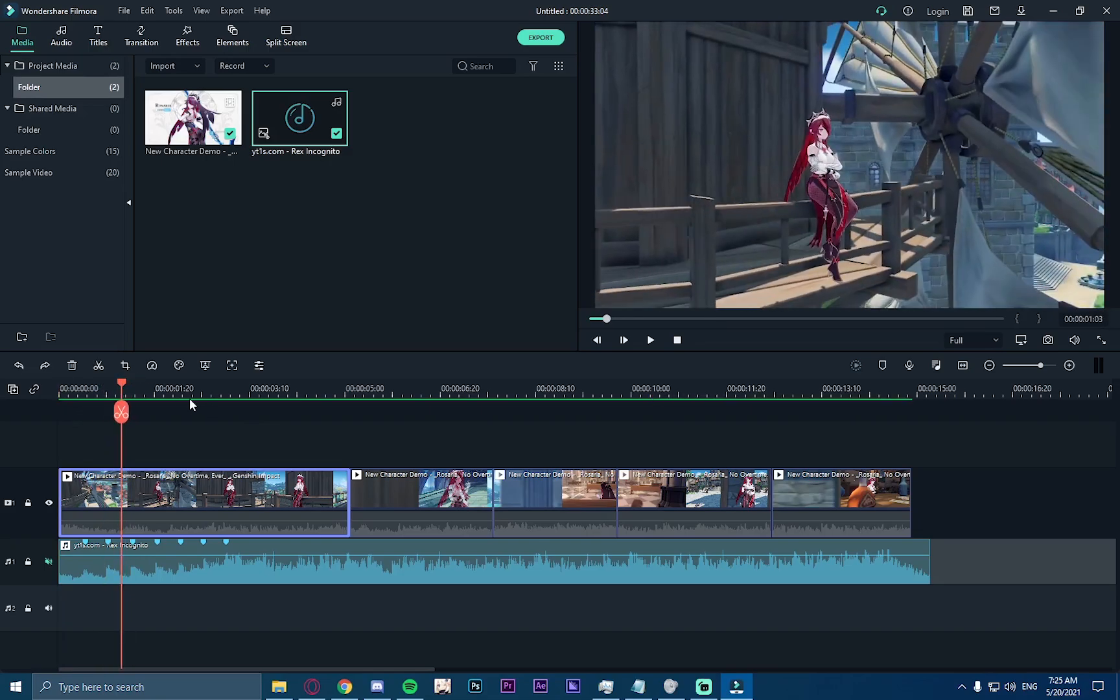
Step: Reverse the first video segment at 1.00x speed and create a proxy file for the clip
{"action": "right_click", "coordinate": [171, 485]}
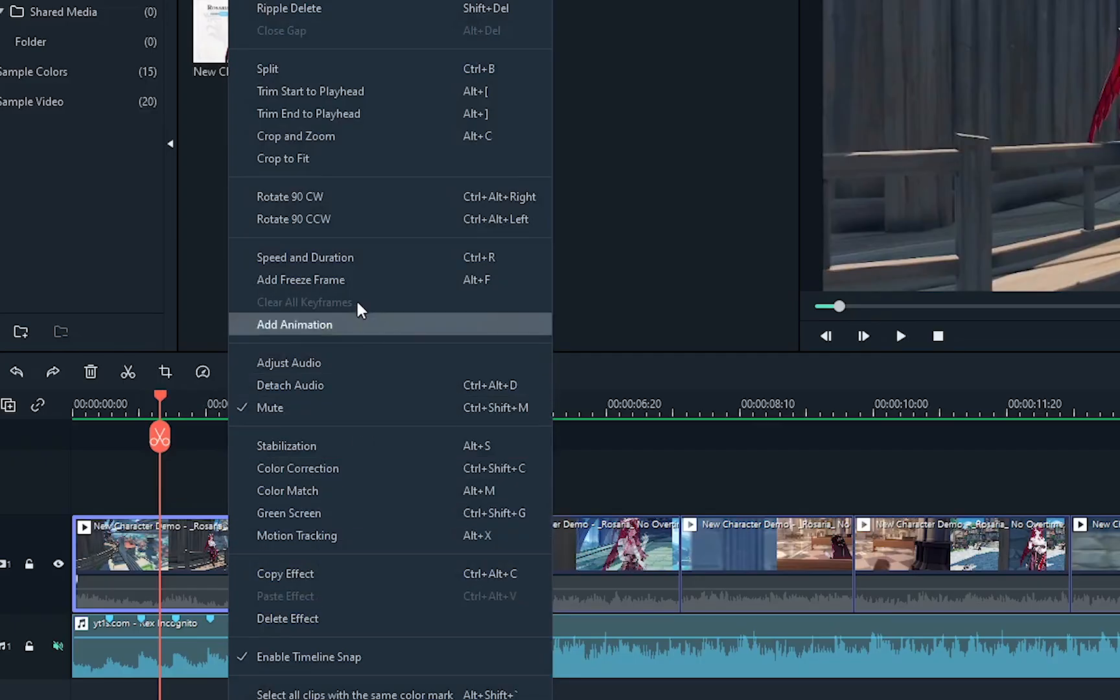
{"action": "left_click", "coordinate": [338, 258]}
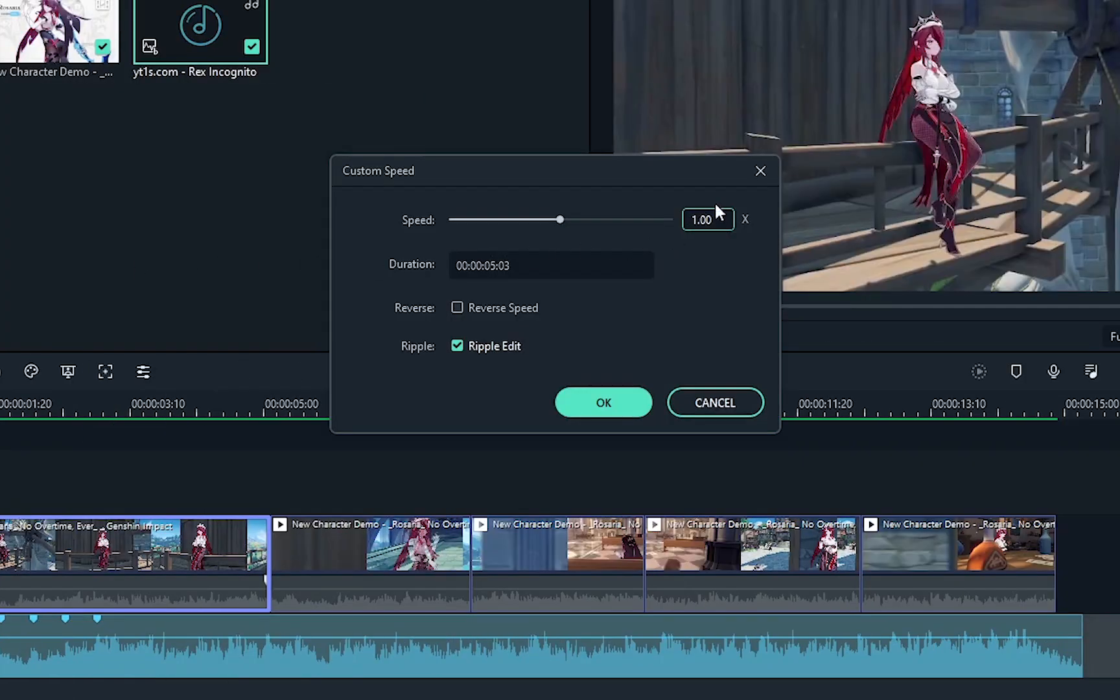
{"action": "mouse_move", "coordinate": [701, 222]}
{"action": "left_mouse_down"}
{"action": "mouse_move", "coordinate": [755, 222]}
{"action": "mouse_move", "coordinate": [722, 222]}
{"action": "left_mouse_up"}
{"action": "left_click_drag", "start_coordinate": [474, 219], "coordinate": [571, 220]}
{"action": "left_click_drag", "start_coordinate": [685, 219], "coordinate": [713, 220]}
{"action": "type", "text": "1"}
{"action": "key", "text": "Return"}
{"action": "left_click", "coordinate": [458, 308]}
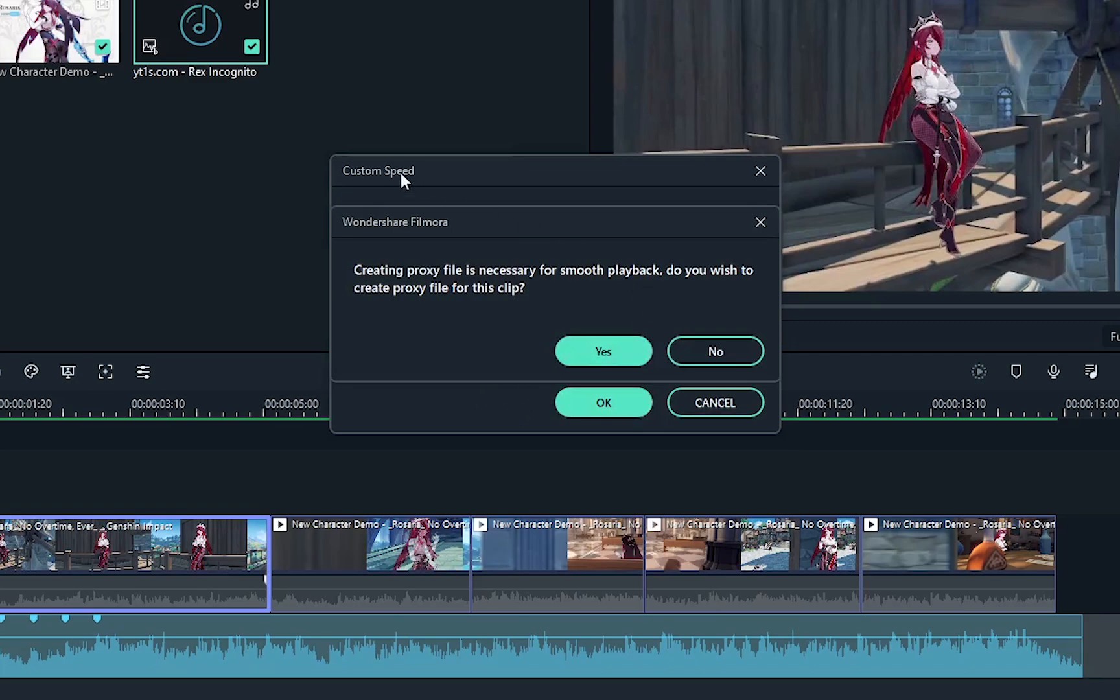
{"action": "left_click_drag", "start_coordinate": [565, 233], "coordinate": [321, 235]}
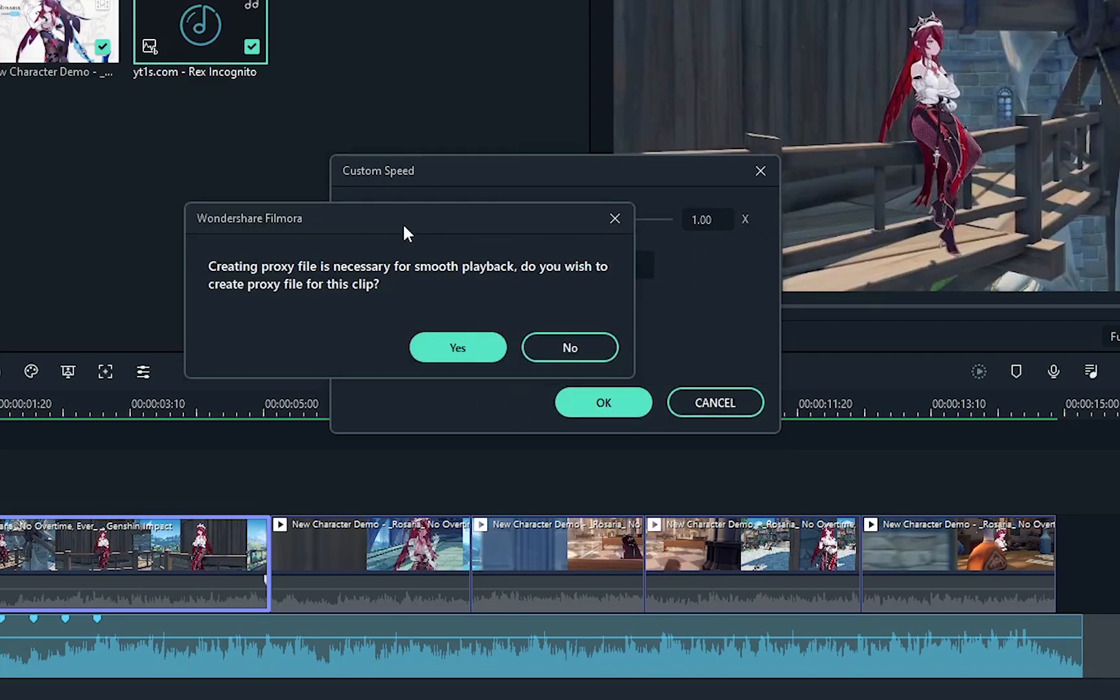
{"action": "left_click", "coordinate": [463, 351]}
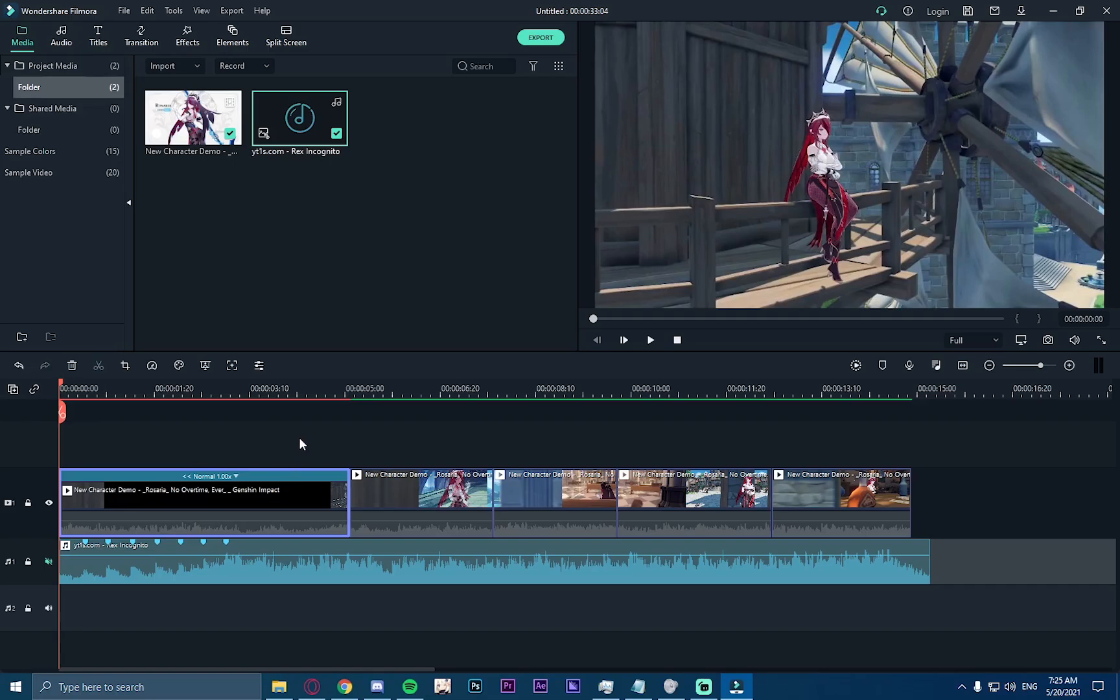
Step: Play the opening of the reversed first video segment and undo its reversal
{"action": "left_click", "coordinate": [691, 335]}
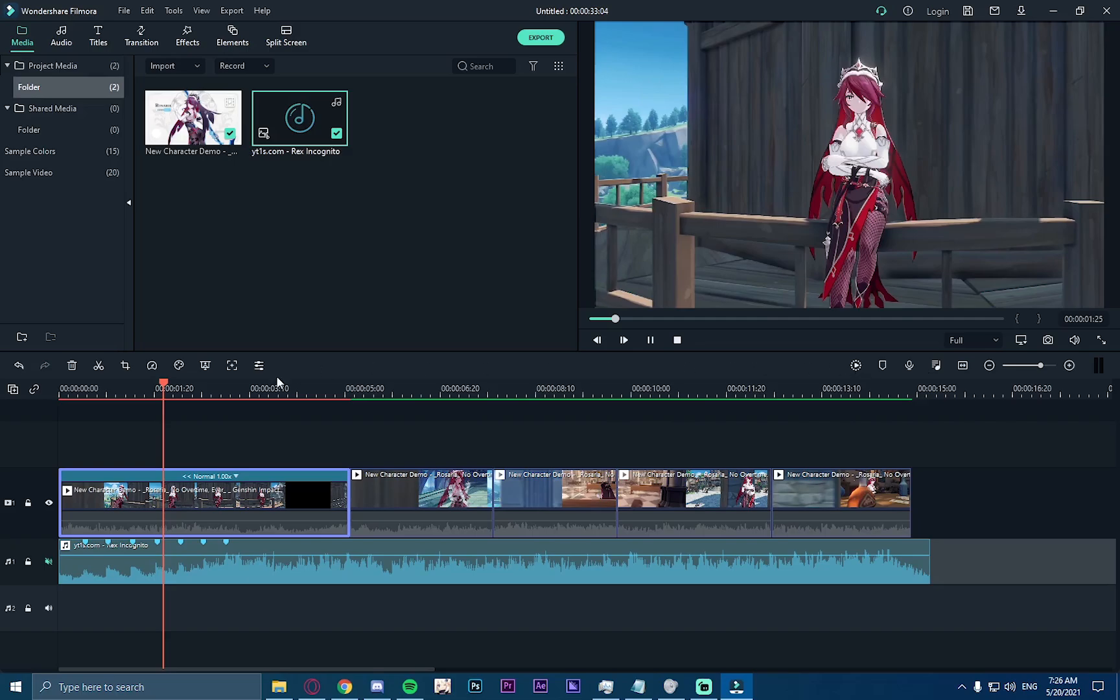
{"action": "left_click", "coordinate": [648, 341]}
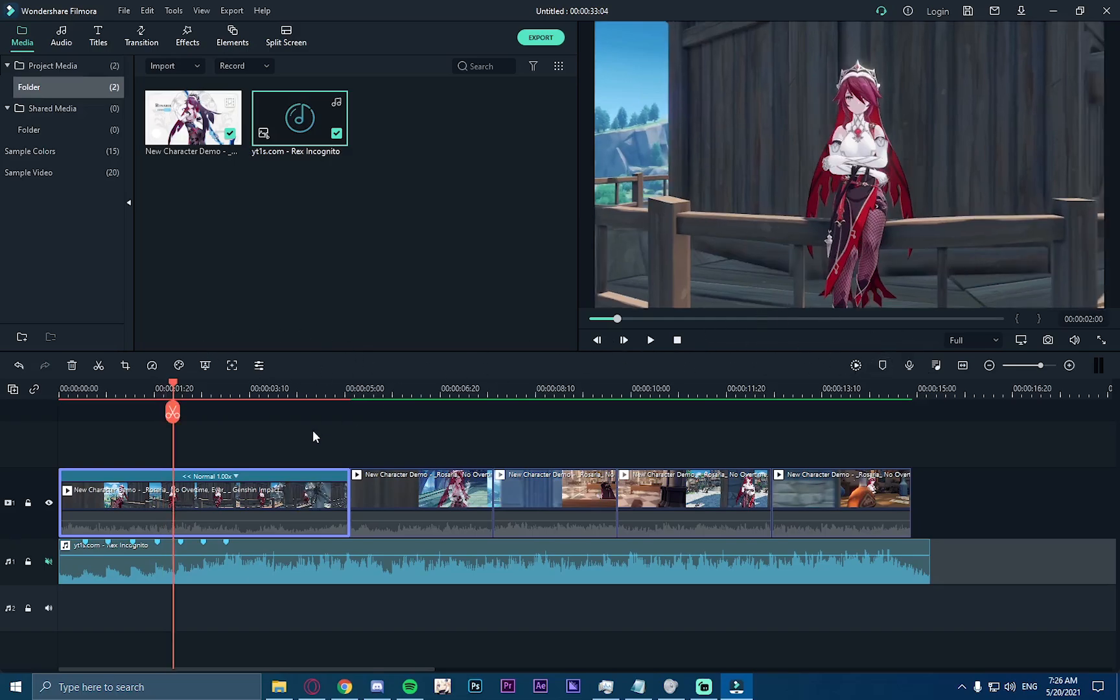
{"action": "key", "text": "ctrl+z"}
Step: Split the first video segment at the second beat marker, 00:00:00:26, and delete the part after the cut
{"action": "left_click_drag", "start_coordinate": [64, 391], "coordinate": [110, 385]}
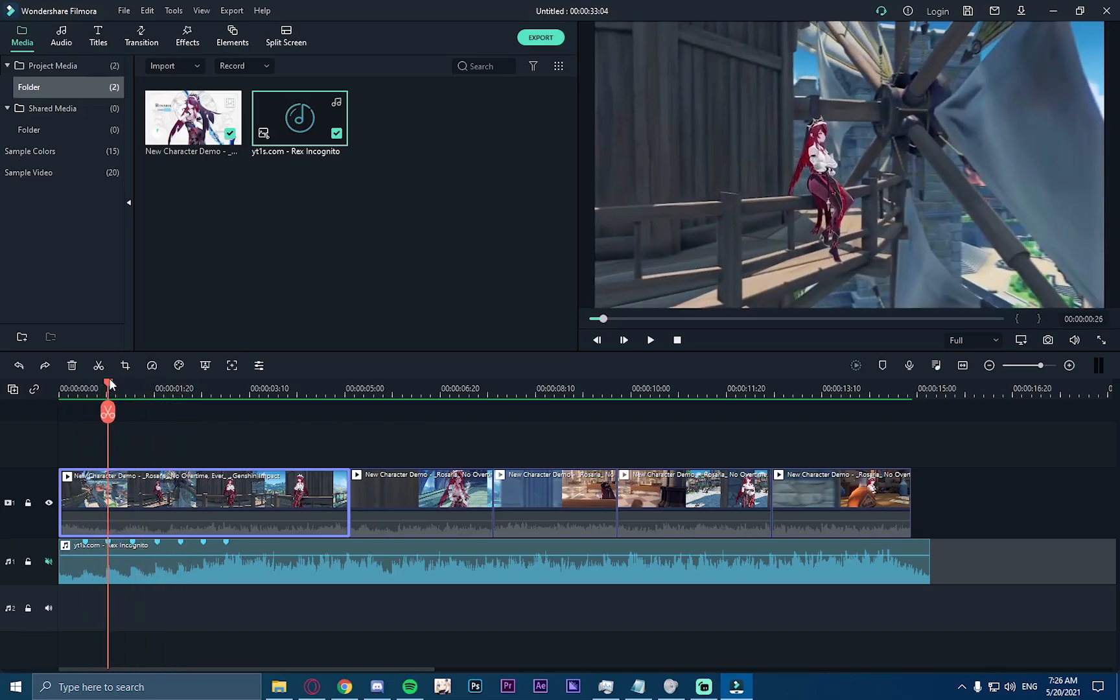
{"action": "key", "text": "ctrl+b"}
{"action": "key", "text": "Delete"}
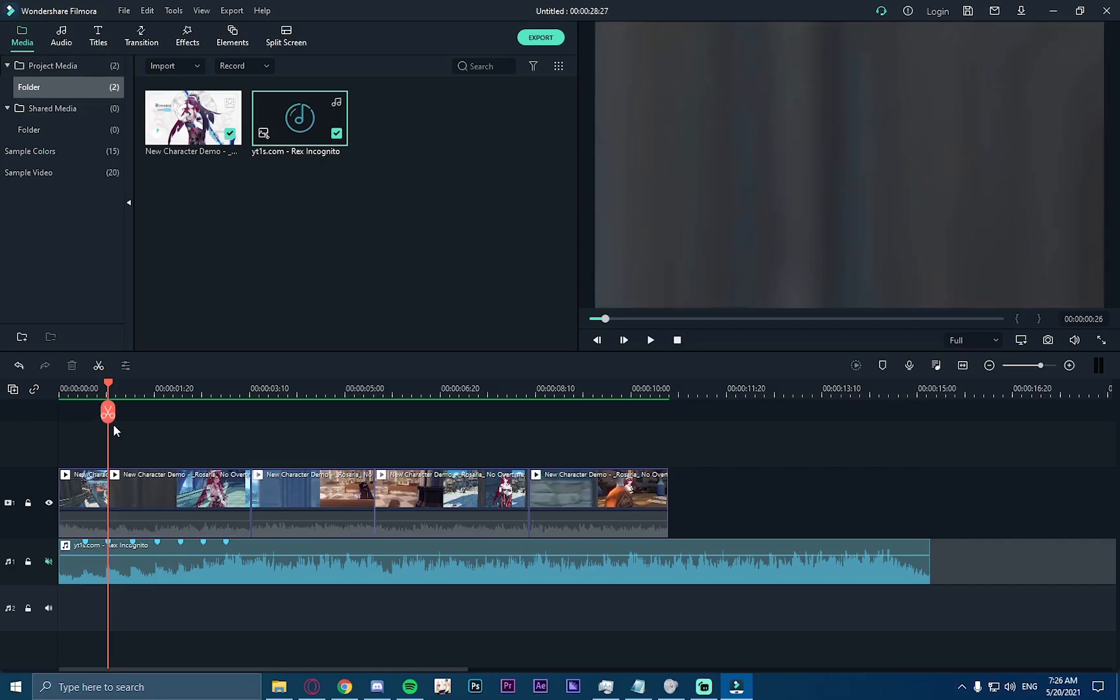
Step: Shift the four following video segments to start at the last beat marker and open the trimmed first segment's editing options
{"action": "left_click_drag", "start_coordinate": [140, 387], "coordinate": [65, 387]}
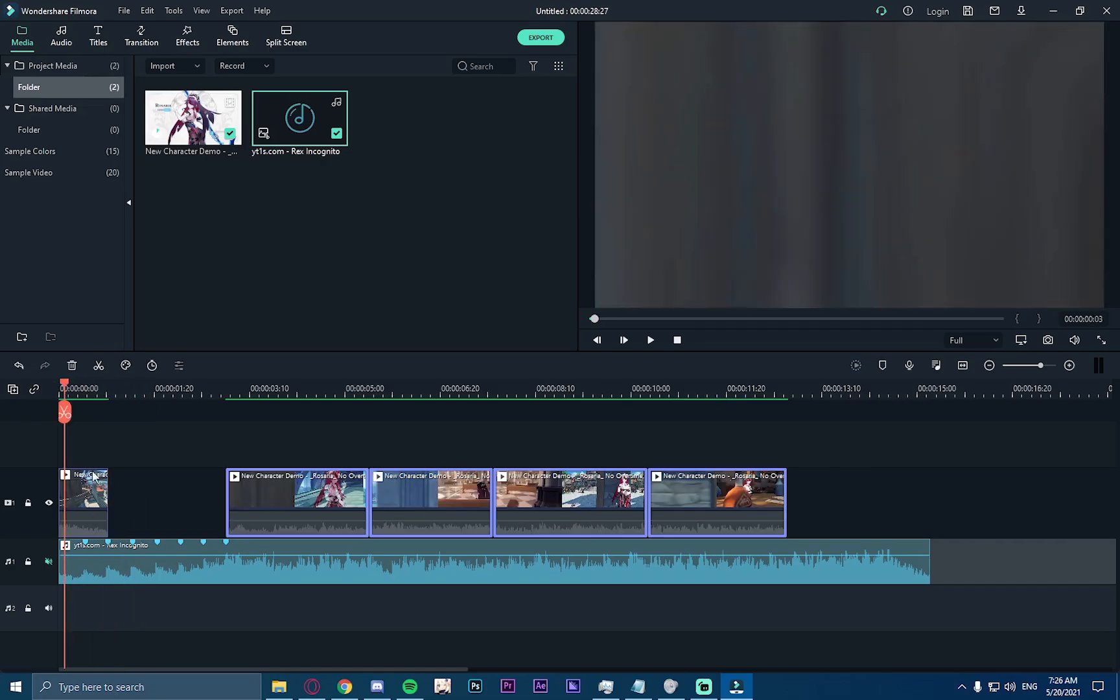
{"action": "left_click", "coordinate": [93, 495]}
{"action": "right_click", "coordinate": [94, 495]}
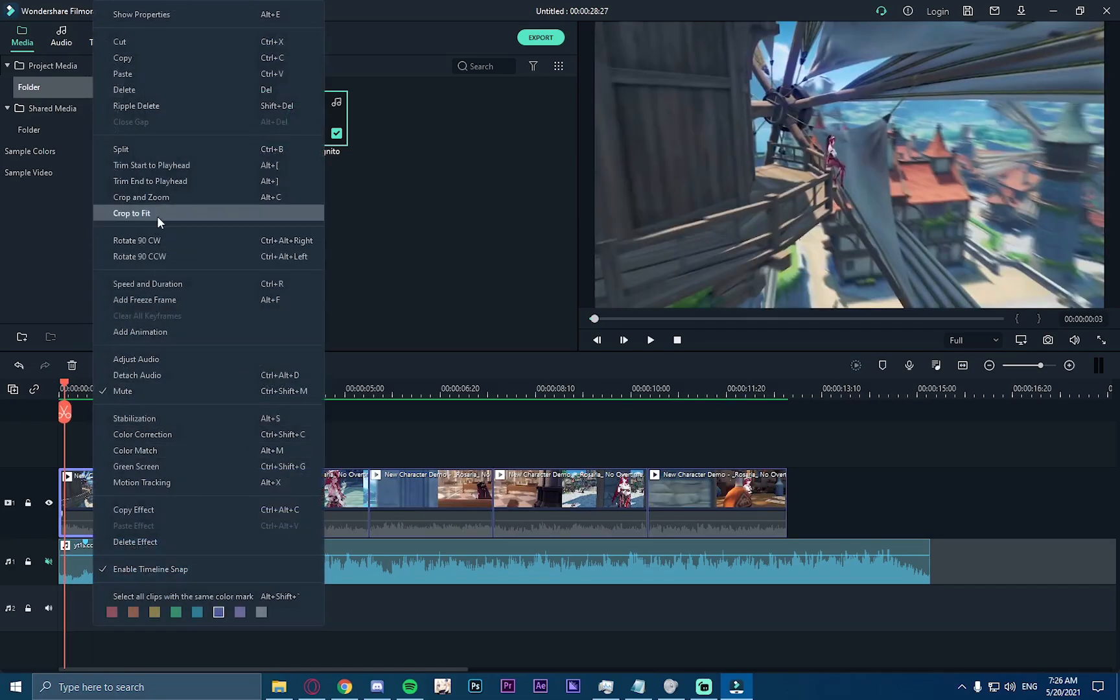
Step: Set the first clip's speed to 1.5x and trim its end to the first beat marker
{"action": "left_click", "coordinate": [155, 283]}
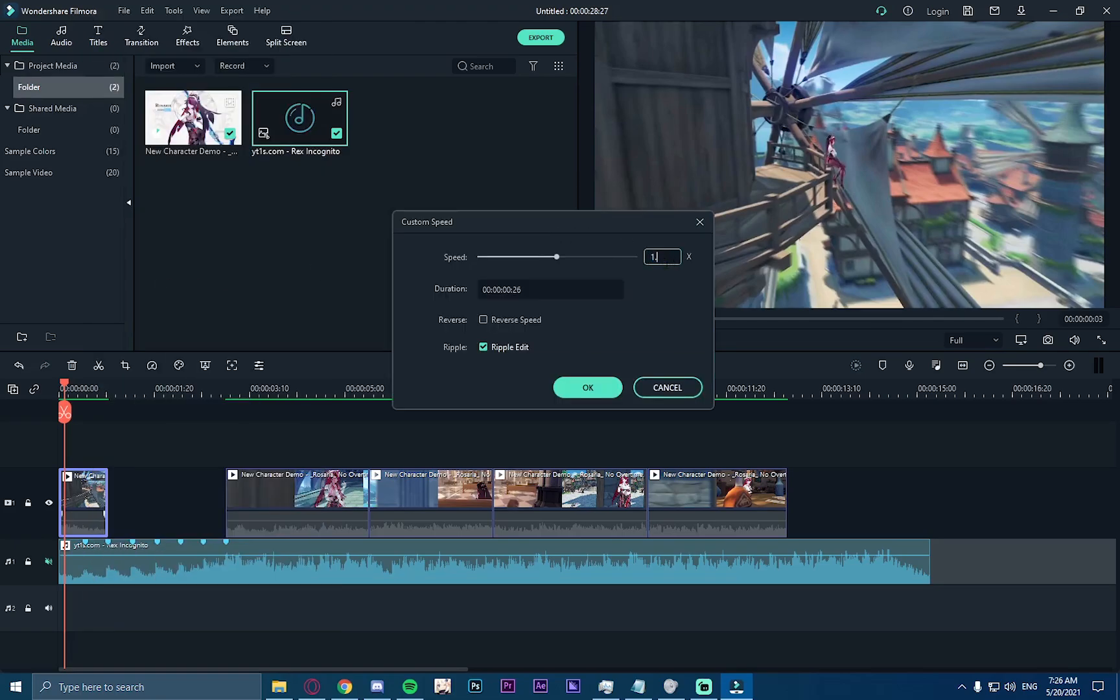
{"action": "left_click", "coordinate": [587, 387]}
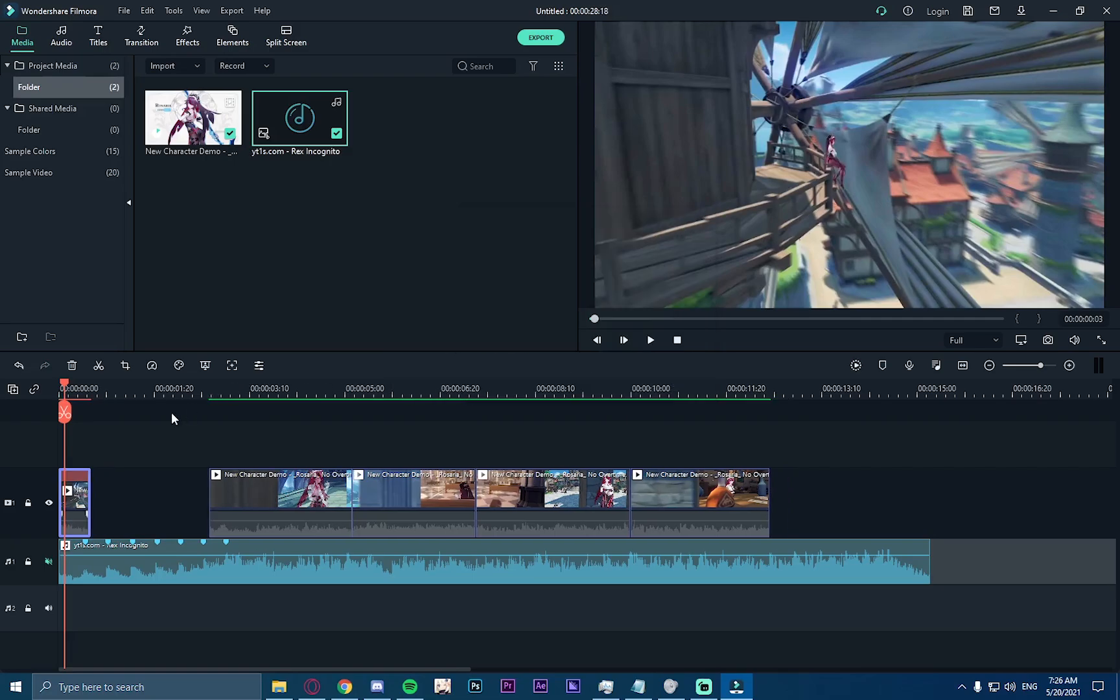
{"action": "scroll", "coordinate": [198, 566], "scroll_direction": "up", "scroll_amount": 3}
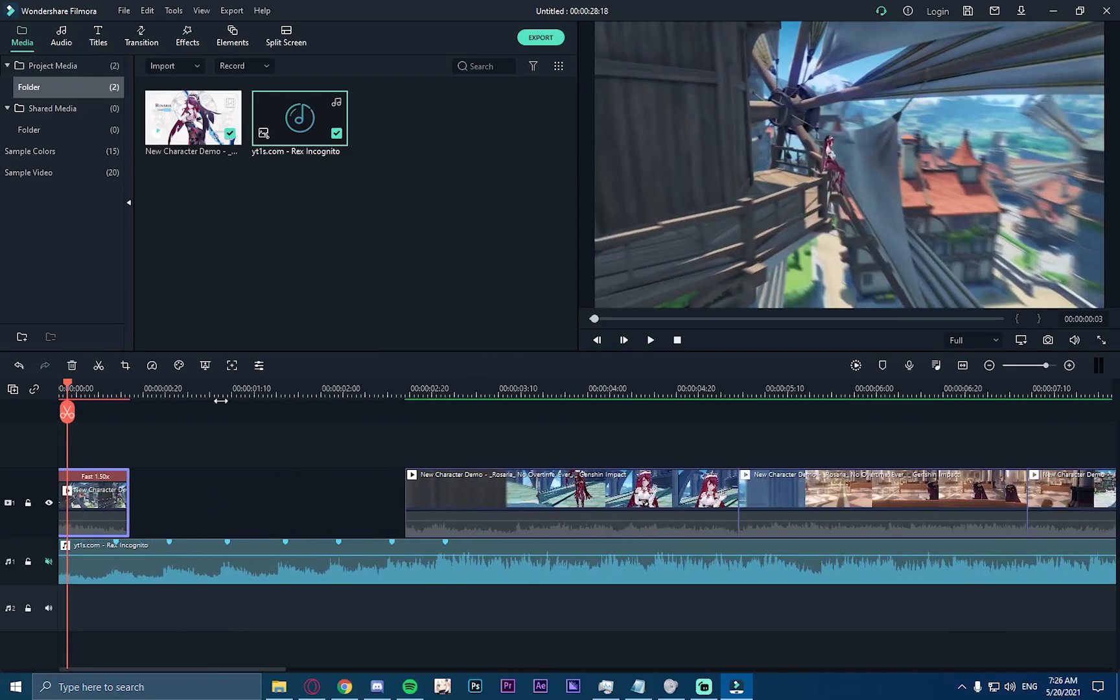
{"action": "left_click_drag", "start_coordinate": [152, 670], "coordinate": [102, 669]}
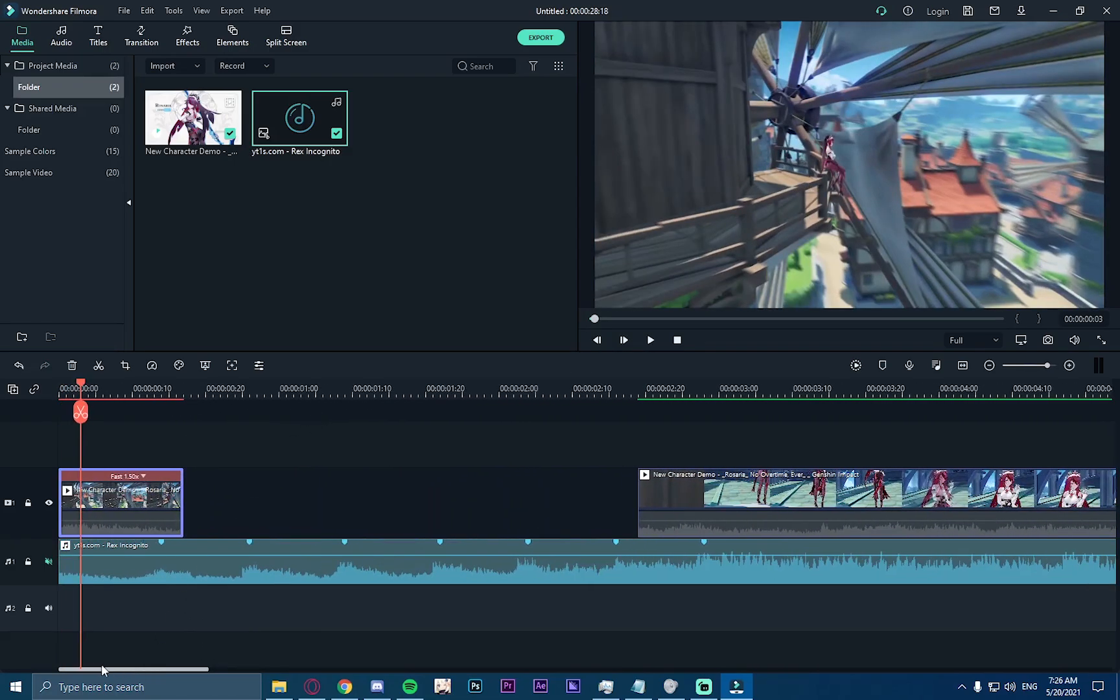
{"action": "left_click_drag", "start_coordinate": [80, 384], "coordinate": [164, 384]}
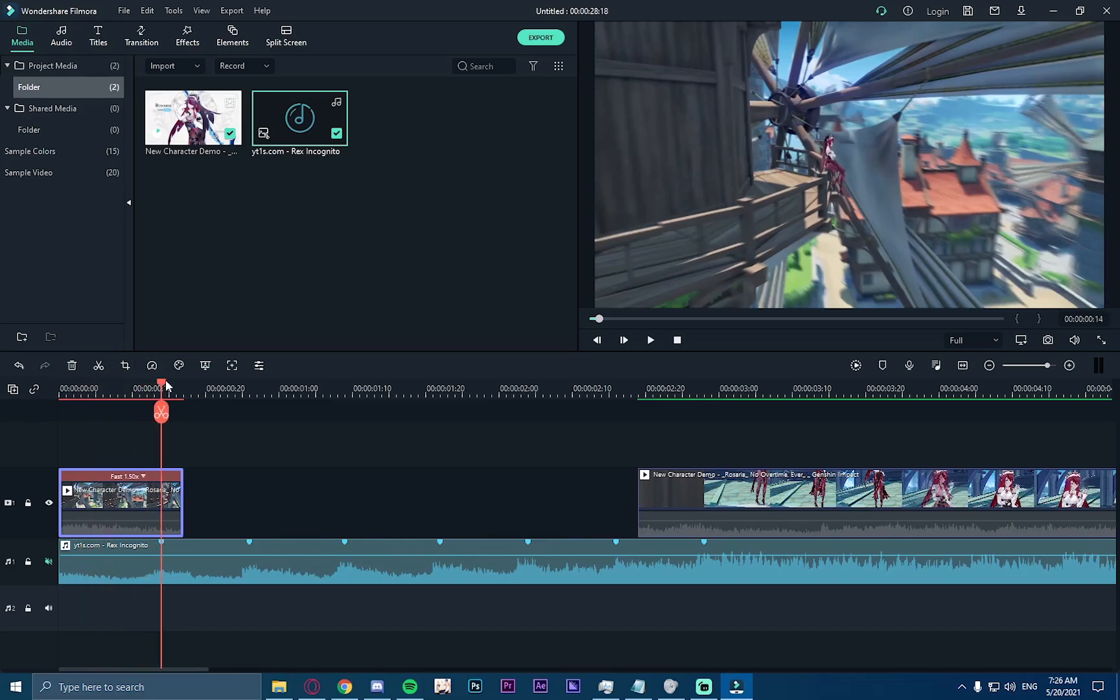
{"action": "left_click_drag", "start_coordinate": [183, 505], "coordinate": [161, 497]}
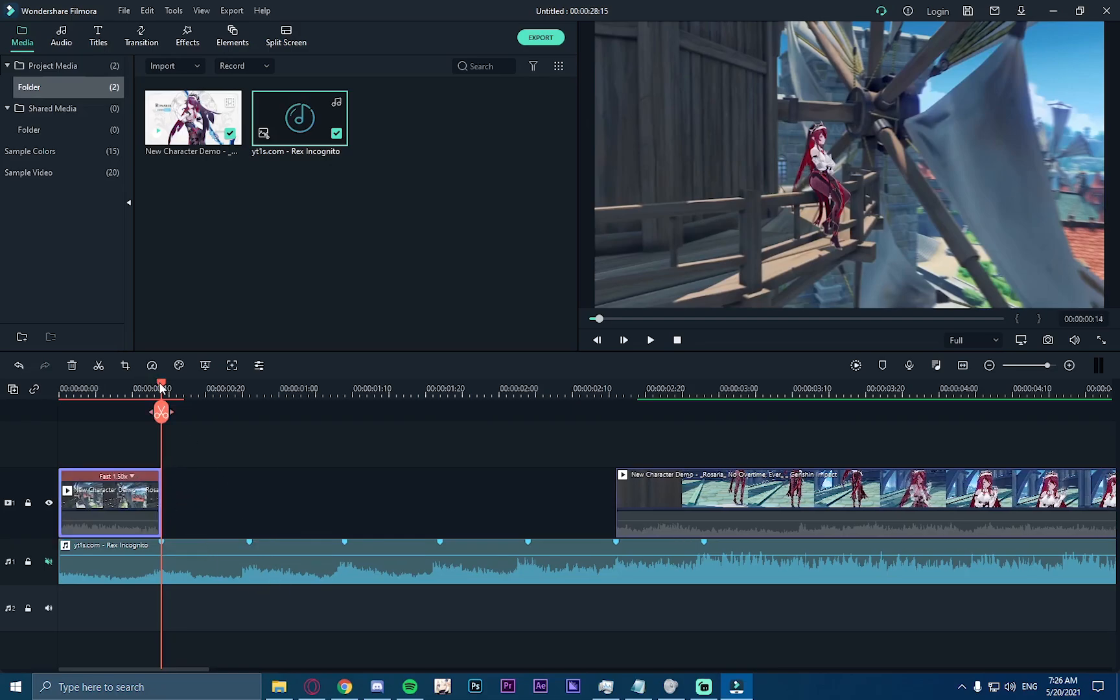
Step: Play the sequence from the start to check the first clip's cut against the beat
{"action": "left_click_drag", "start_coordinate": [162, 388], "coordinate": [13, 387]}
{"action": "key", "text": "space"}
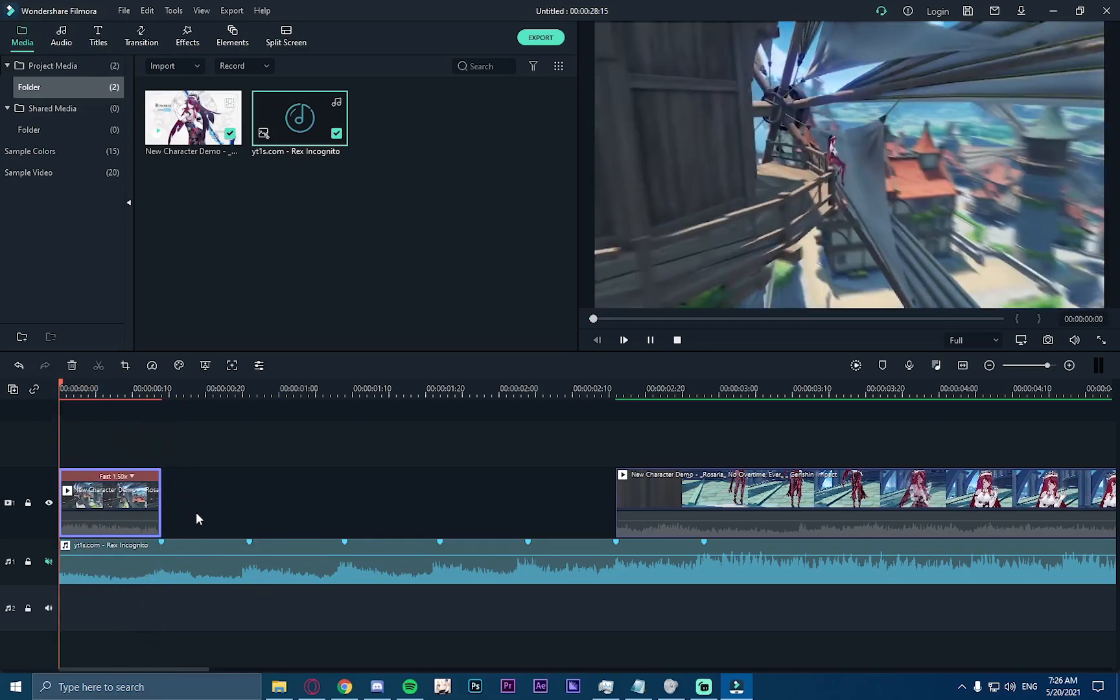
{"action": "left_click_drag", "start_coordinate": [103, 407], "coordinate": [8, 389]}
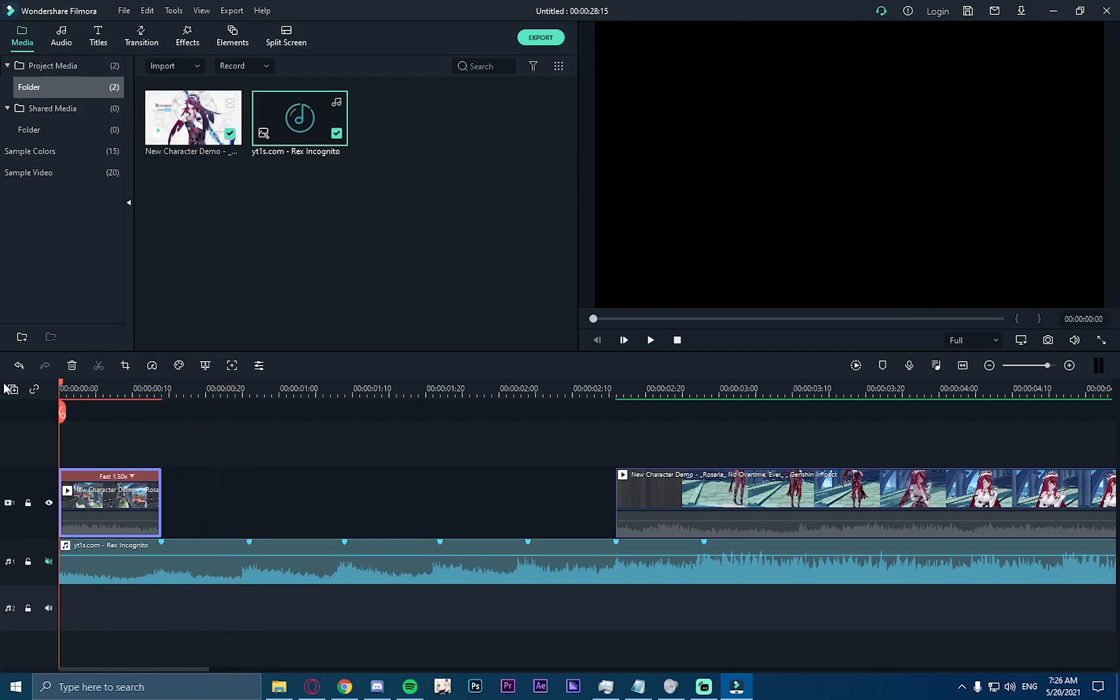
{"action": "key", "text": "space"}
{"action": "key", "text": "space"}
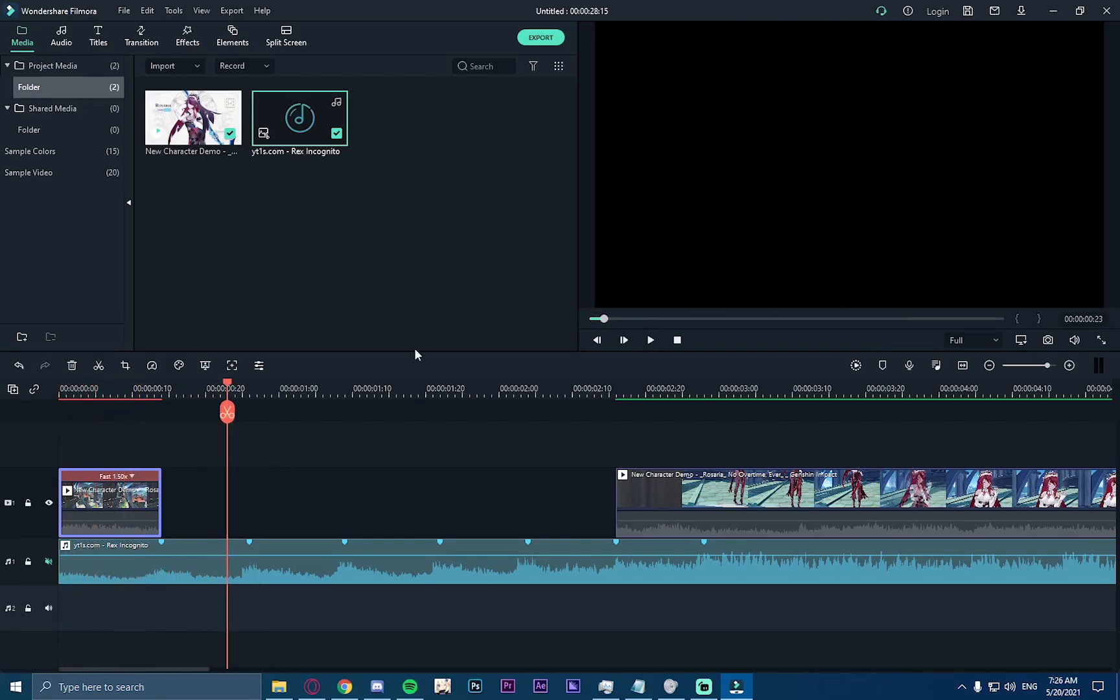
Step: Cut away the second clip's footage before 00:00:03:10 and fit the rest between the first and second beat markers
{"action": "left_click_drag", "start_coordinate": [592, 388], "coordinate": [294, 389]}
{"action": "left_click", "coordinate": [292, 388]}
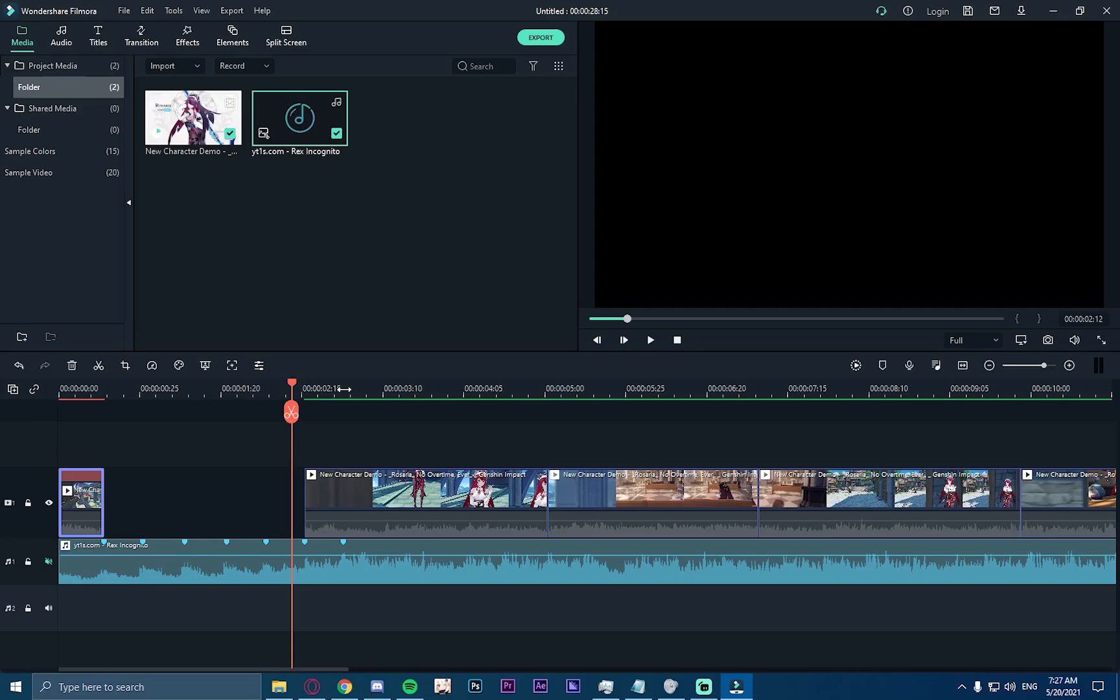
{"action": "left_click_drag", "start_coordinate": [343, 389], "coordinate": [382, 360]}
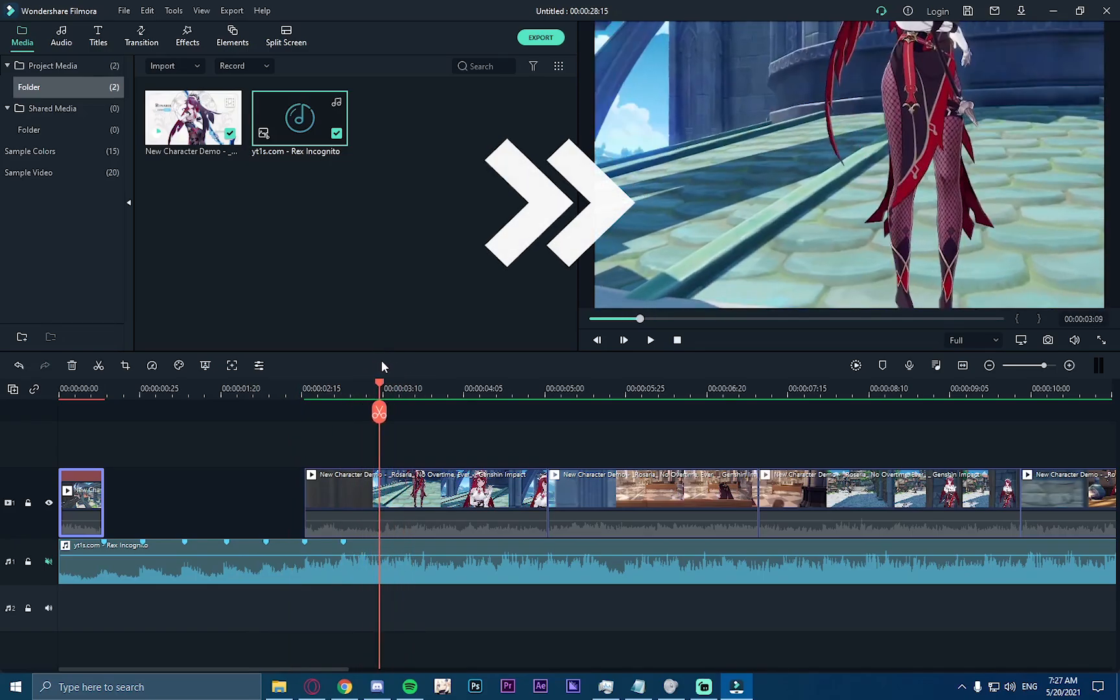
{"action": "left_click", "coordinate": [382, 412]}
{"action": "left_click", "coordinate": [347, 499]}
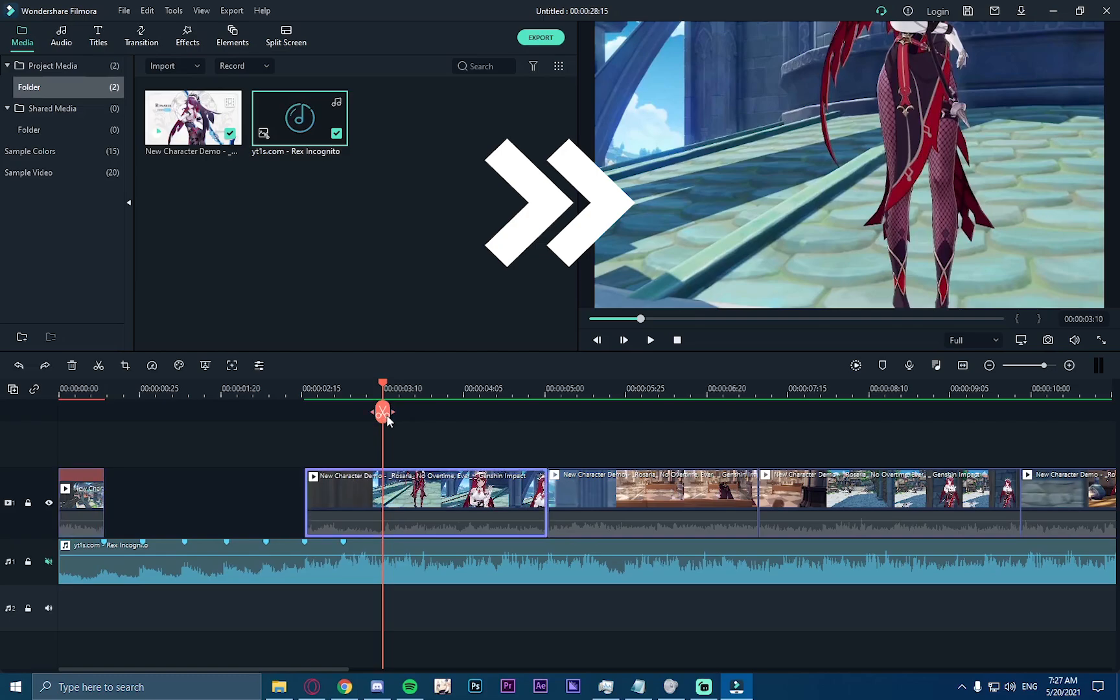
{"action": "key", "text": "Delete"}
{"action": "left_click_drag", "start_coordinate": [355, 494], "coordinate": [154, 496]}
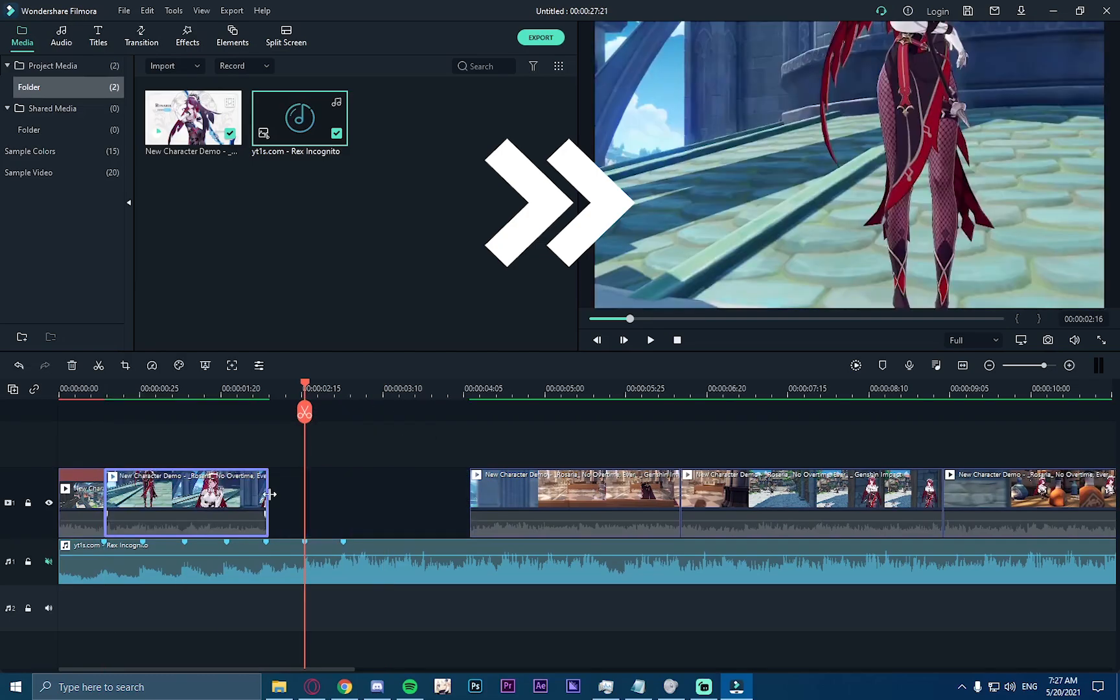
{"action": "left_click_drag", "start_coordinate": [268, 494], "coordinate": [142, 494]}
Step: Render the timeline preview and play back the second clip to review its fit
{"action": "left_click", "coordinate": [101, 385]}
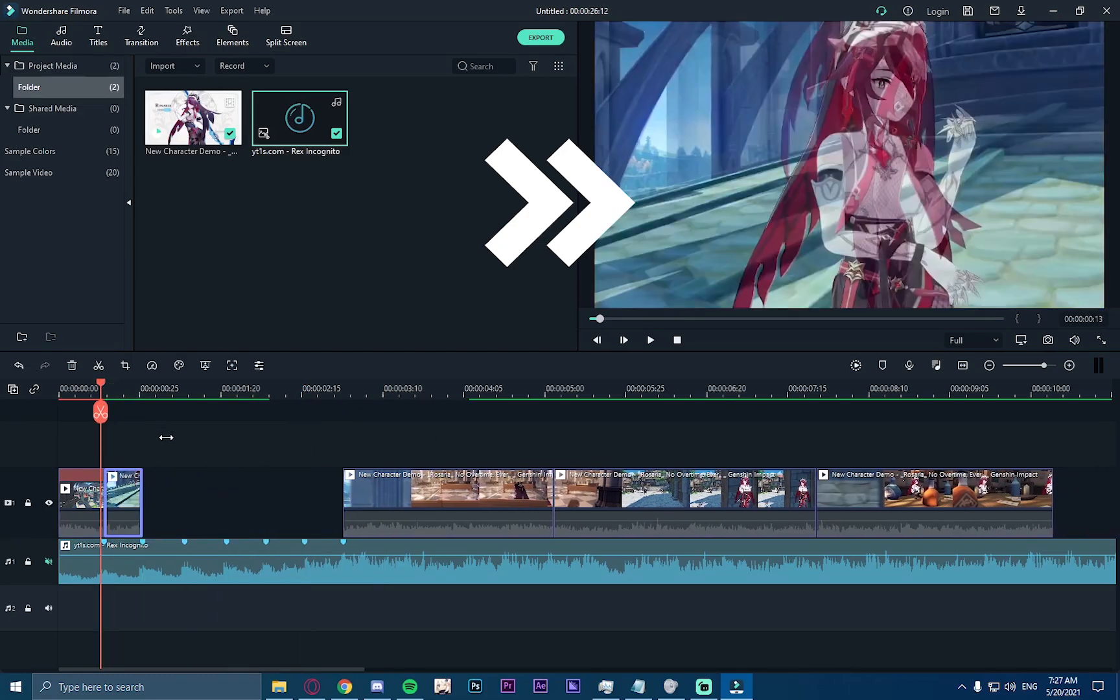
{"action": "left_click_drag", "start_coordinate": [172, 387], "coordinate": [292, 388]}
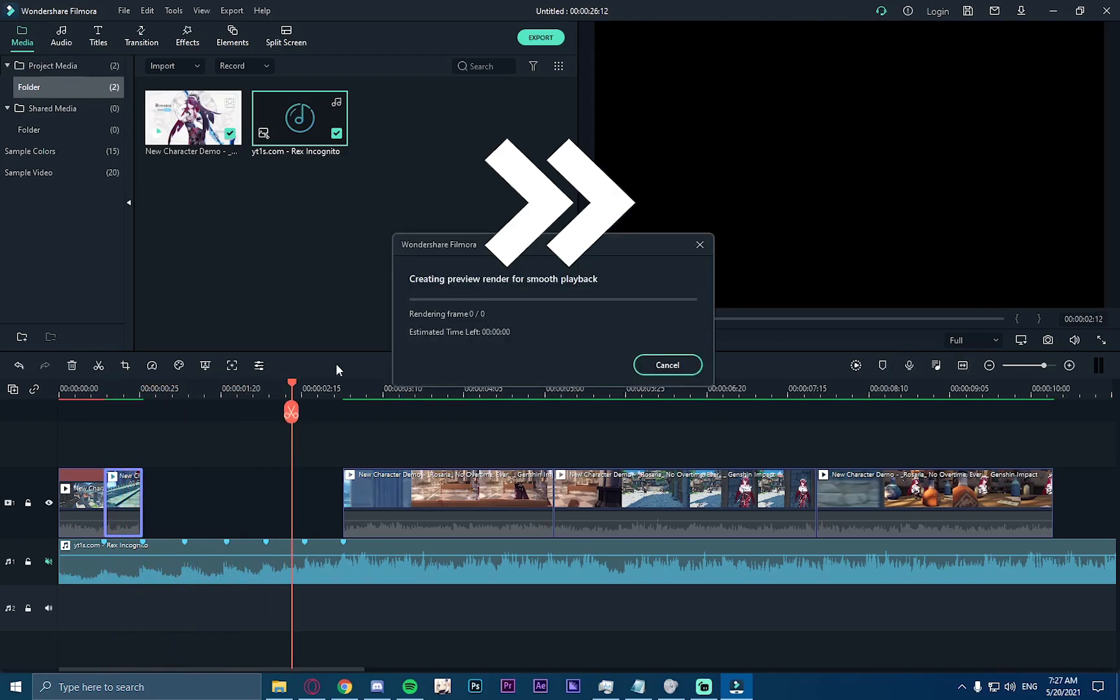
{"action": "mouse_move", "coordinate": [131, 387]}
{"action": "left_mouse_down"}
{"action": "mouse_move", "coordinate": [103, 387]}
{"action": "mouse_move", "coordinate": [140, 388]}
{"action": "left_mouse_up"}
{"action": "key", "text": "space"}
{"action": "key", "text": "space"}
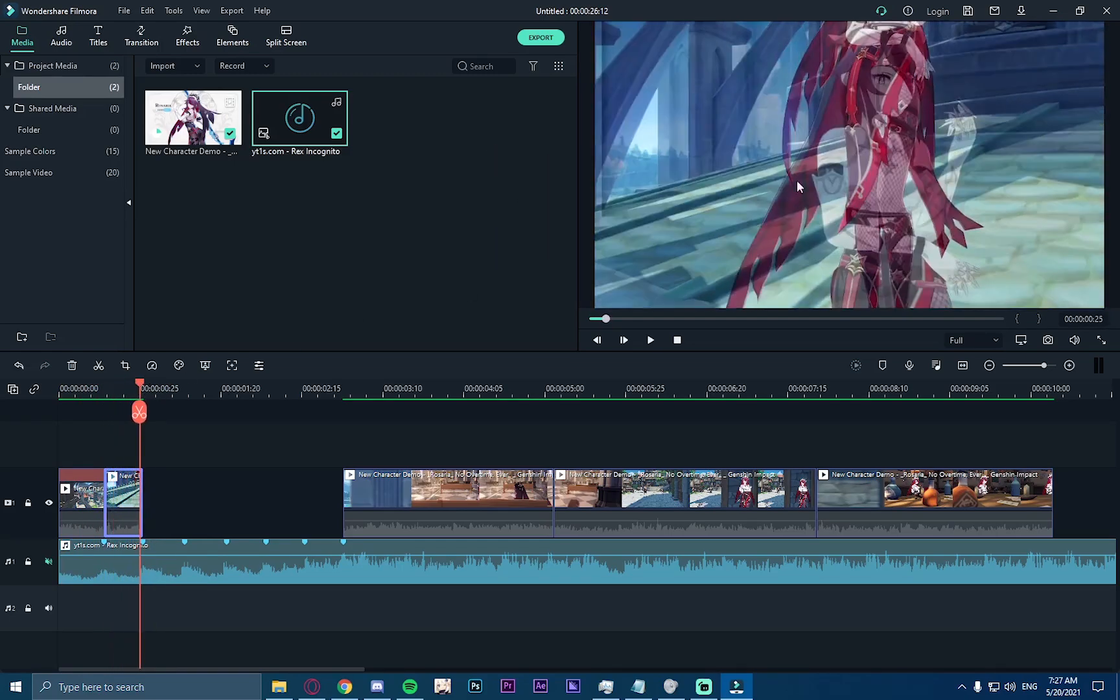
Step: Re-trim the second clip to a later part of its footage, still ending at the second beat marker
{"action": "left_click_drag", "start_coordinate": [143, 483], "coordinate": [260, 483]}
{"action": "left_click_drag", "start_coordinate": [141, 387], "coordinate": [158, 387]}
{"action": "left_click_drag", "start_coordinate": [105, 489], "coordinate": [142, 490]}
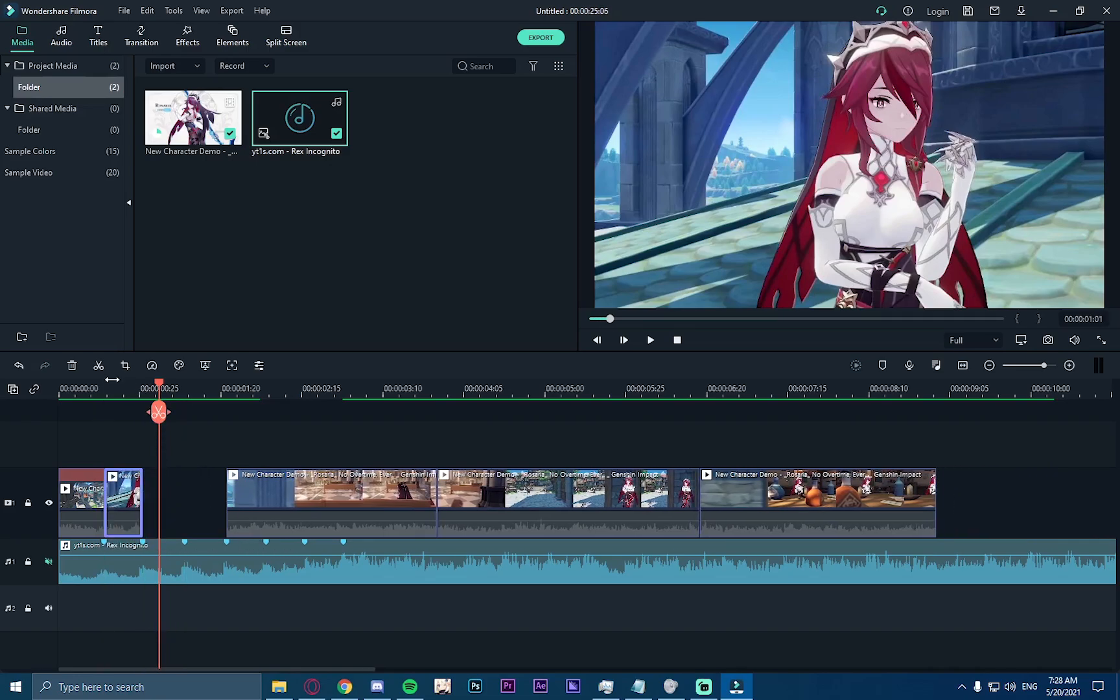
{"action": "left_click_drag", "start_coordinate": [112, 382], "coordinate": [153, 394]}
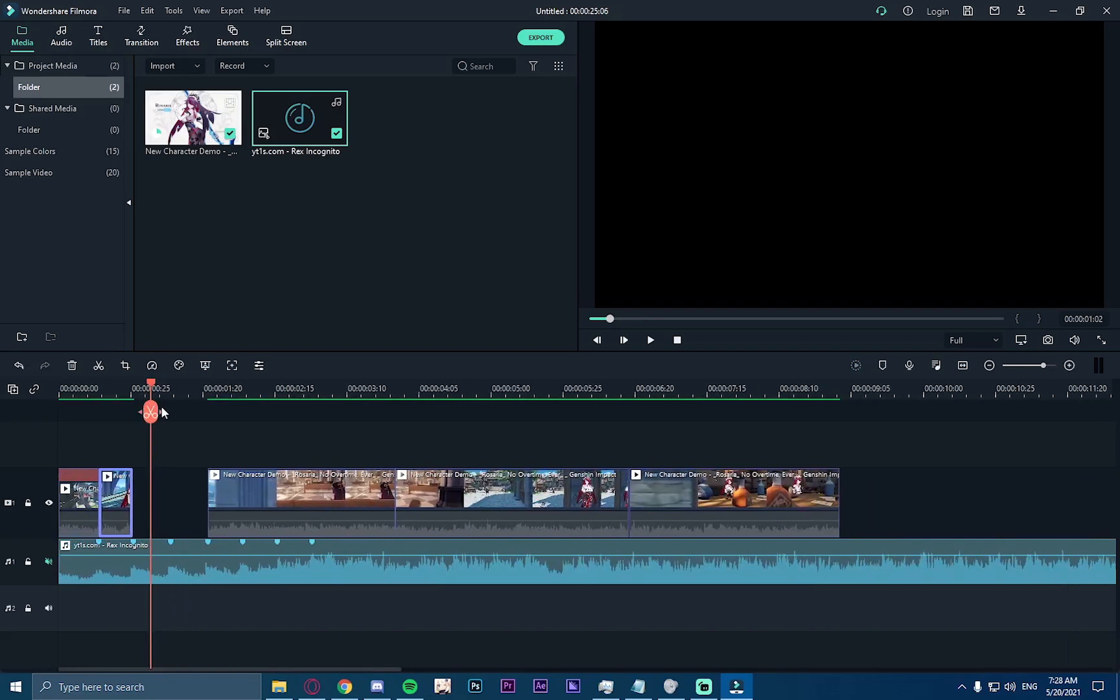
{"action": "left_click", "coordinate": [209, 493]}
{"action": "left_click_drag", "start_coordinate": [207, 492], "coordinate": [292, 501]}
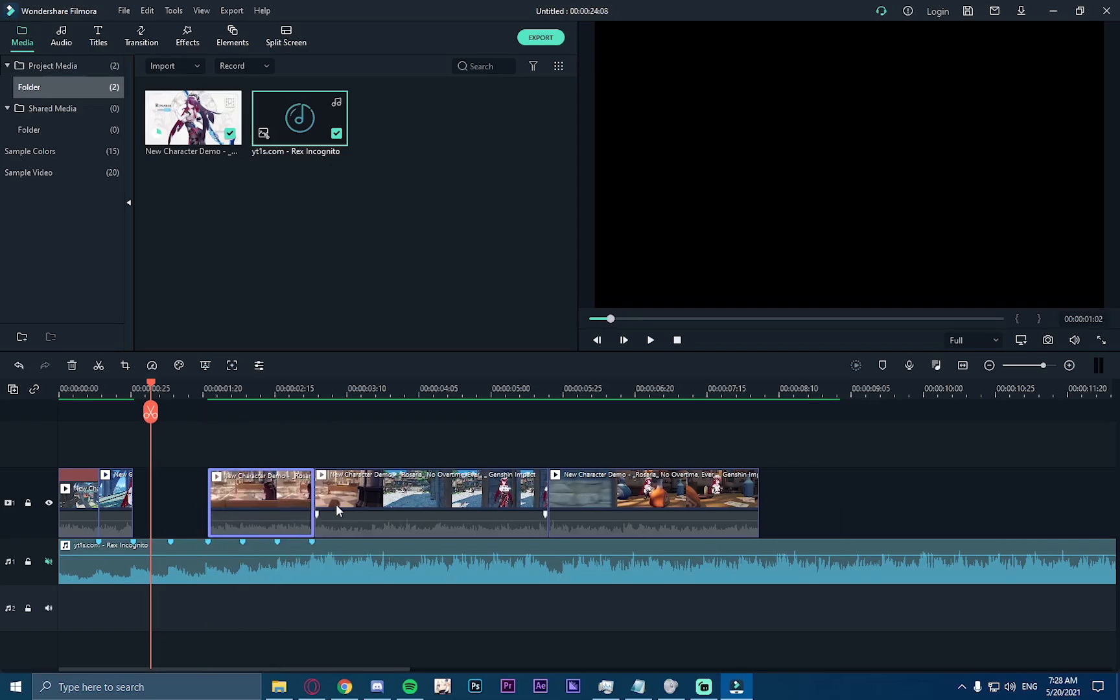
{"action": "key", "text": "ctrl+z"}
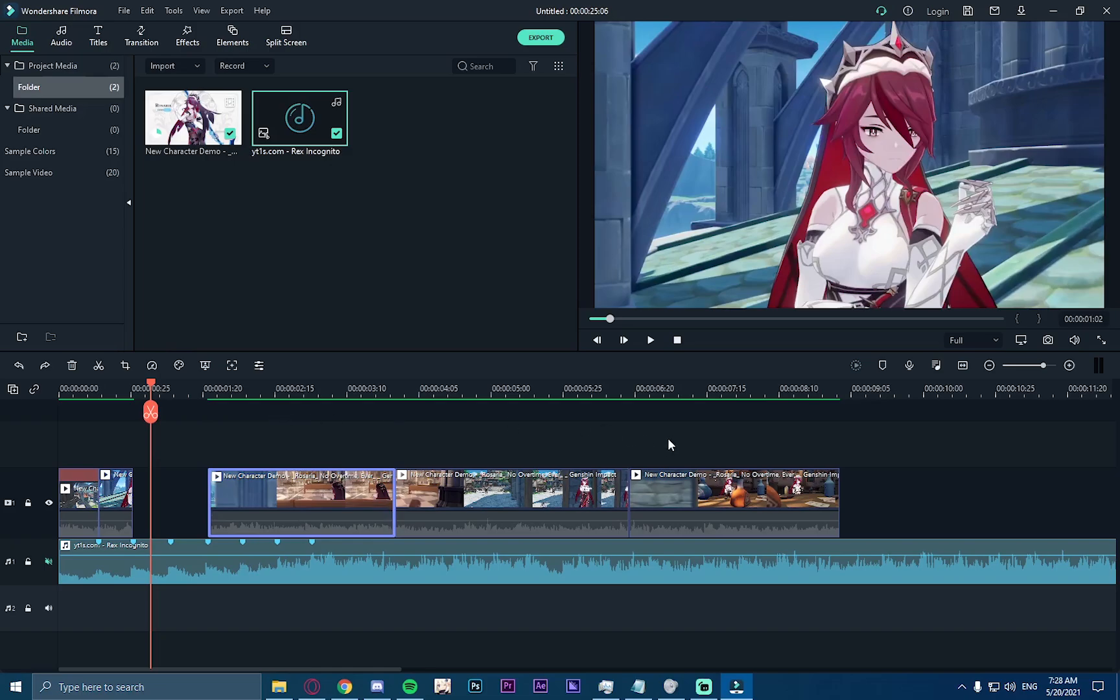
Step: Trim the third clip and place it between the second and third beat markers
{"action": "left_click", "coordinate": [225, 387]}
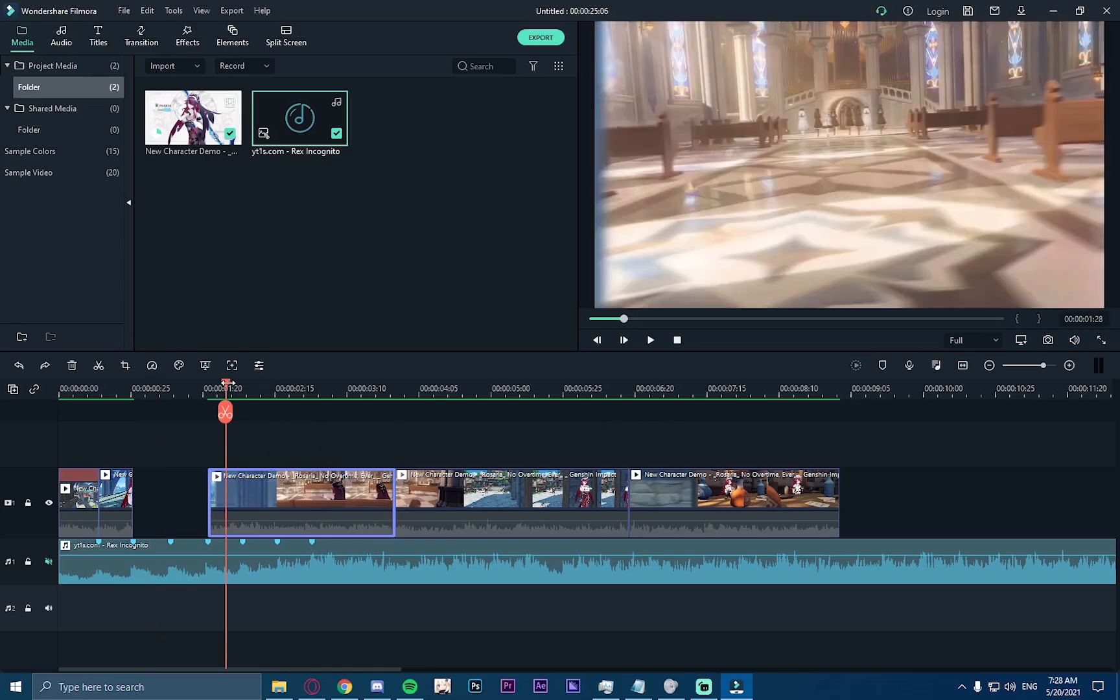
{"action": "left_click_drag", "start_coordinate": [227, 386], "coordinate": [302, 382]}
{"action": "left_click_drag", "start_coordinate": [393, 491], "coordinate": [301, 490]}
{"action": "left_click_drag", "start_coordinate": [232, 484], "coordinate": [156, 482]}
{"action": "left_click_drag", "start_coordinate": [227, 488], "coordinate": [171, 487]}
Step: Trim the fourth and fifth clips and place them end to end up to the fifth beat marker
{"action": "left_click_drag", "start_coordinate": [136, 386], "coordinate": [374, 383]}
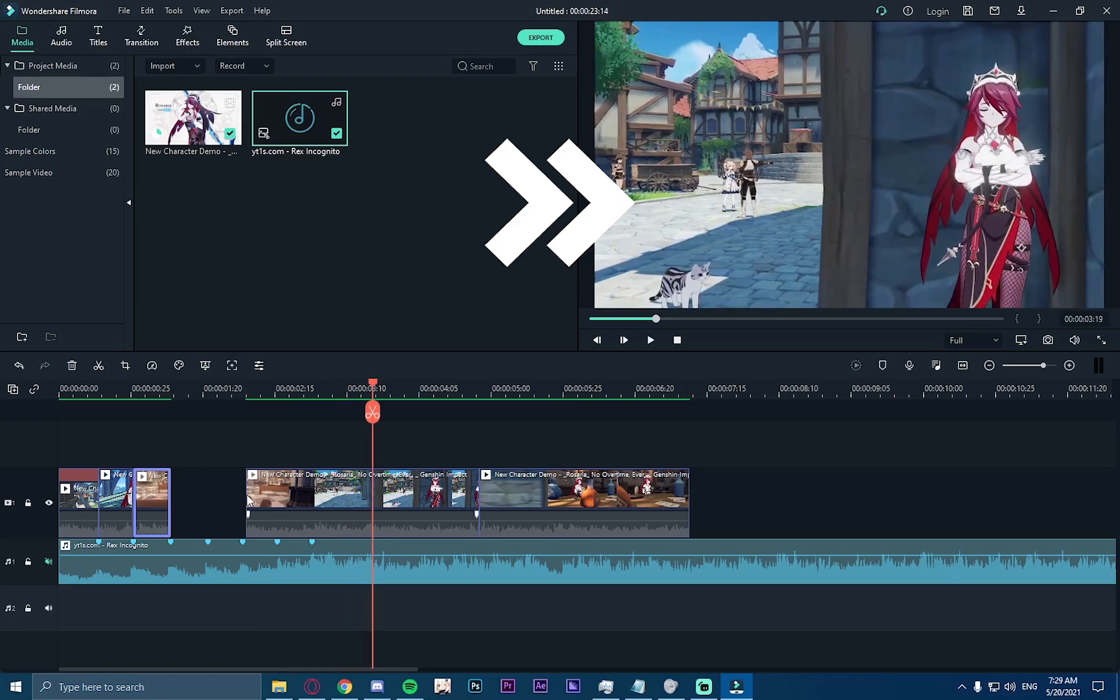
{"action": "mouse_move", "coordinate": [248, 491]}
{"action": "left_mouse_down"}
{"action": "mouse_move", "coordinate": [373, 491]}
{"action": "mouse_move", "coordinate": [237, 487]}
{"action": "left_mouse_up"}
{"action": "left_click_drag", "start_coordinate": [274, 486], "coordinate": [208, 486]}
{"action": "left_click_drag", "start_coordinate": [373, 384], "coordinate": [387, 384]}
{"action": "left_click", "coordinate": [295, 488]}
{"action": "mouse_move", "coordinate": [285, 491]}
{"action": "left_mouse_down"}
{"action": "mouse_move", "coordinate": [387, 490]}
{"action": "mouse_move", "coordinate": [242, 487]}
{"action": "left_mouse_up"}
Step: Play the sequence from the start to review the five clips against the beat markers
{"action": "left_click", "coordinate": [209, 387]}
{"action": "mouse_move", "coordinate": [209, 389]}
{"action": "left_mouse_down"}
{"action": "mouse_move", "coordinate": [515, 426]}
{"action": "mouse_move", "coordinate": [194, 386]}
{"action": "mouse_move", "coordinate": [59, 389]}
{"action": "left_mouse_up"}
{"action": "key", "text": "space"}
{"action": "key", "text": "space"}
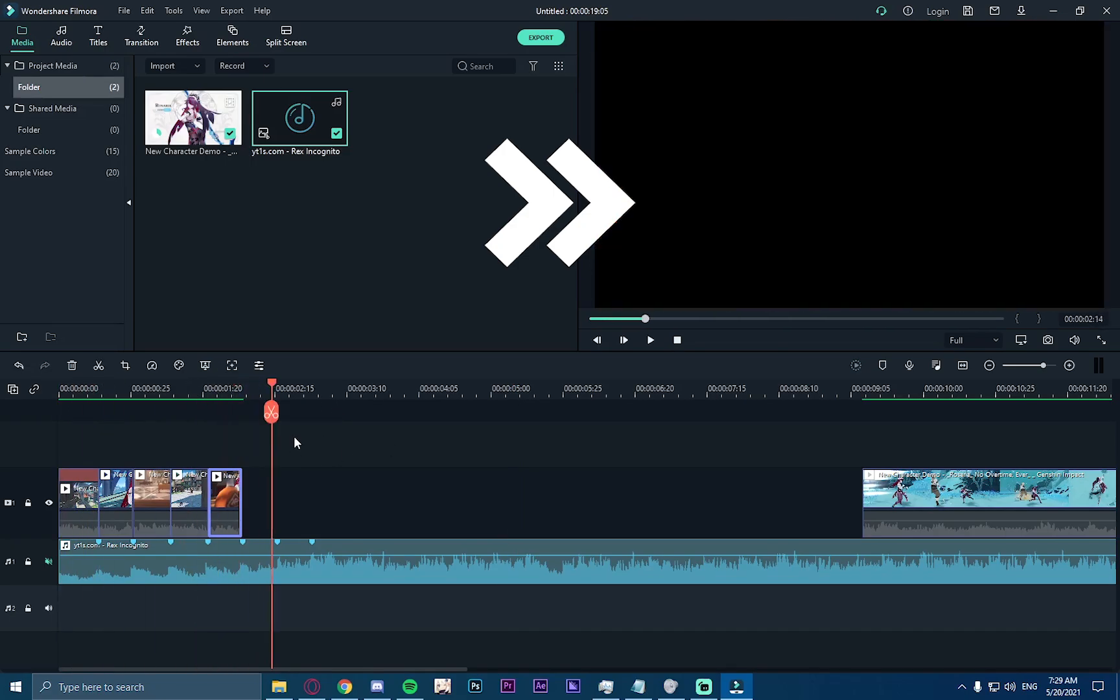
Step: Add the New Character Demo video to the timeline after the existing clips and split it into separate shots
{"action": "left_click_drag", "start_coordinate": [381, 394], "coordinate": [172, 389]}
{"action": "left_click_drag", "start_coordinate": [193, 118], "coordinate": [387, 502]}
{"action": "left_click_drag", "start_coordinate": [414, 391], "coordinate": [370, 384]}
{"action": "left_click", "coordinate": [381, 389]}
{"action": "key", "text": "ctrl+b"}
{"action": "left_click_drag", "start_coordinate": [370, 384], "coordinate": [411, 381]}
{"action": "key", "text": "ctrl+b"}
{"action": "key", "text": "ctrl+b"}
{"action": "key", "text": "ctrl+b"}
Step: Move the chosen snow-scene shots toward the beginning of the timeline and delete the leftover segments
{"action": "left_click_drag", "start_coordinate": [400, 512], "coordinate": [106, 512]}
{"action": "left_click_drag", "start_coordinate": [373, 495], "coordinate": [92, 502]}
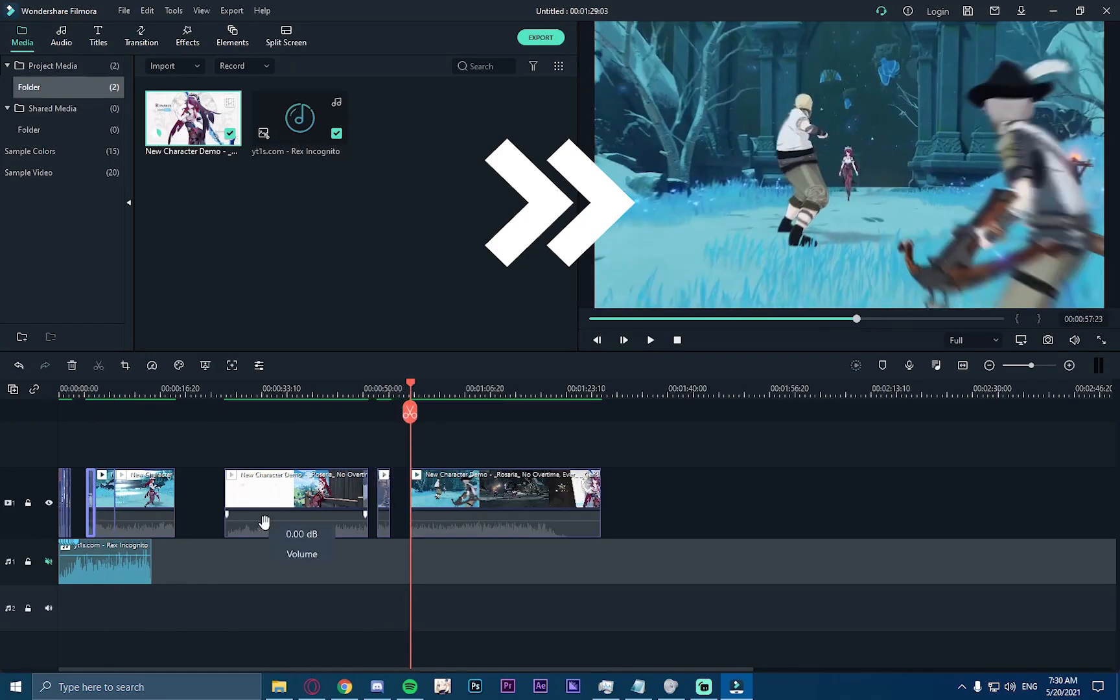
{"action": "left_click_drag", "start_coordinate": [179, 534], "coordinate": [610, 440]}
{"action": "left_click", "coordinate": [524, 455]}
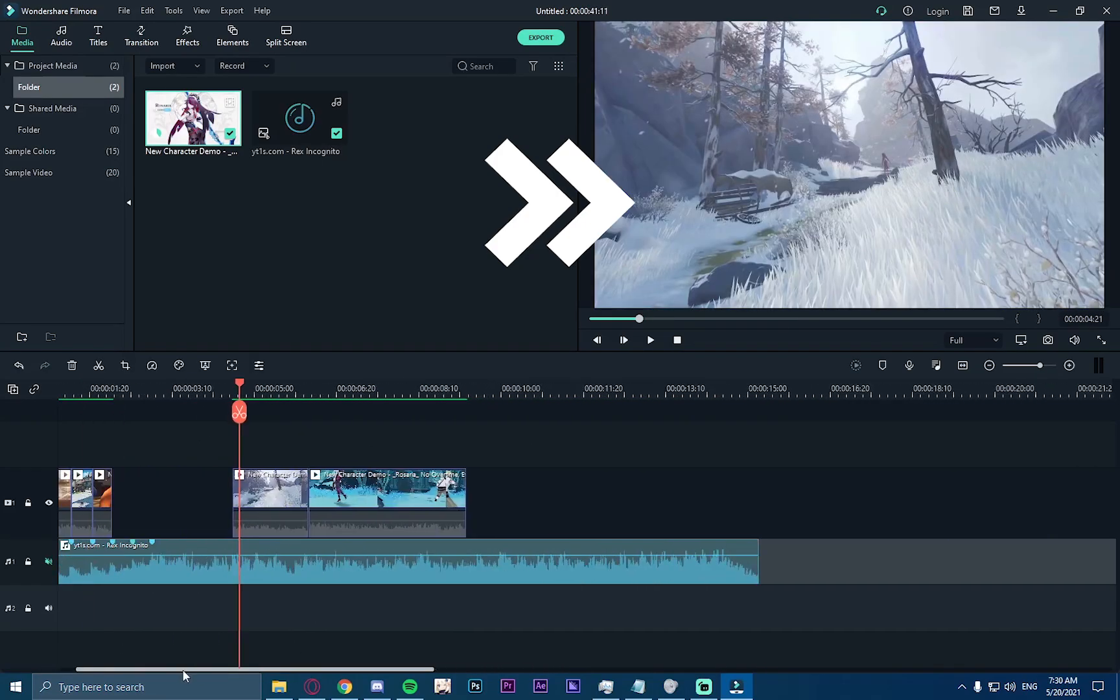
Step: Fit the sixth and seventh clips between the fifth, sixth and seventh beat markers
{"action": "left_click_drag", "start_coordinate": [257, 482], "coordinate": [184, 484]}
{"action": "left_click_drag", "start_coordinate": [238, 490], "coordinate": [183, 491]}
{"action": "left_click_drag", "start_coordinate": [338, 486], "coordinate": [215, 486]}
{"action": "left_click_drag", "start_coordinate": [340, 485], "coordinate": [202, 483]}
Step: Play the full seven-clip sequence from the start and return the playhead to the beginning
{"action": "left_click", "coordinate": [193, 384]}
{"action": "key", "text": "Home"}
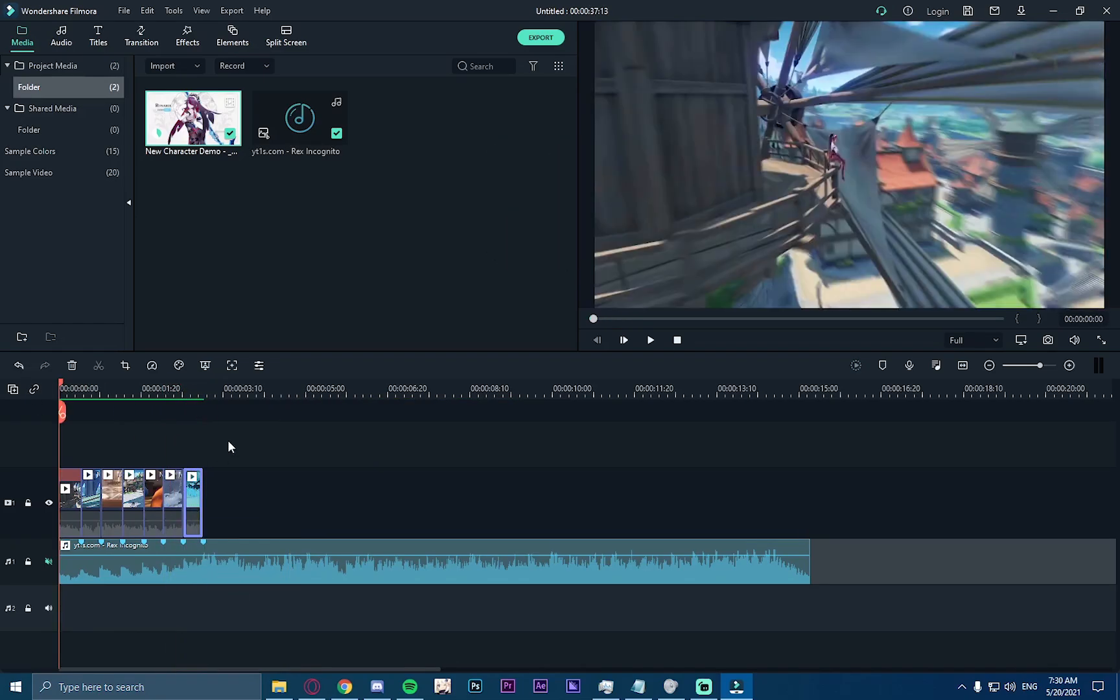
{"action": "key", "text": "space"}
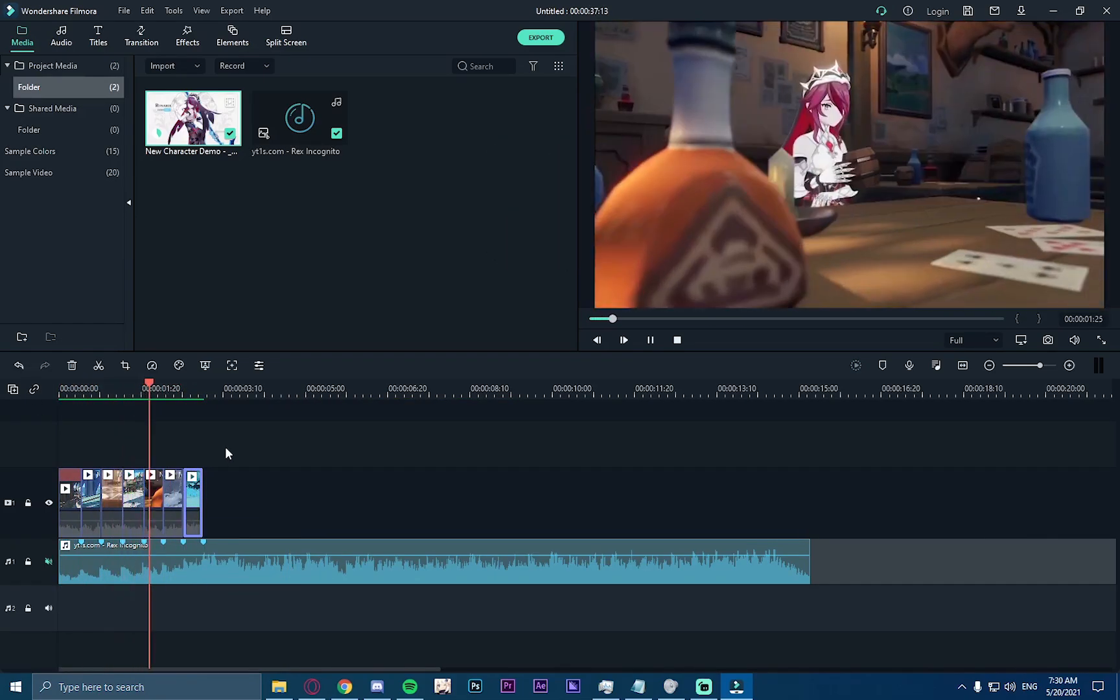
{"action": "key", "text": "space"}
{"action": "mouse_move", "coordinate": [218, 379]}
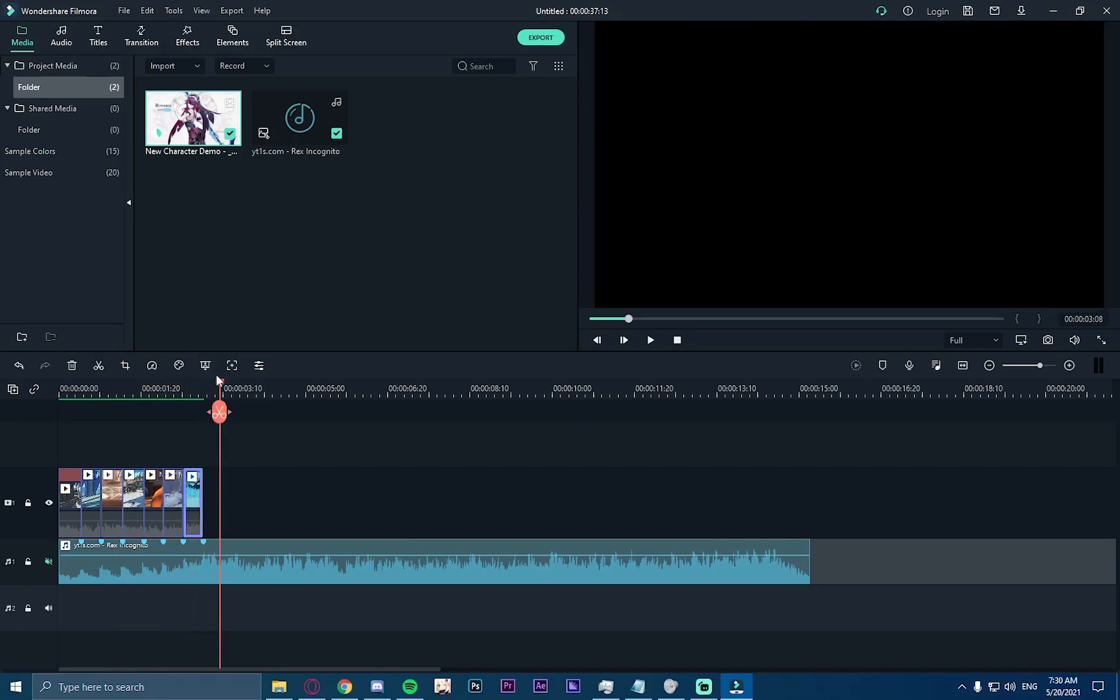
{"action": "left_click_drag", "start_coordinate": [221, 386], "coordinate": [60, 387]}
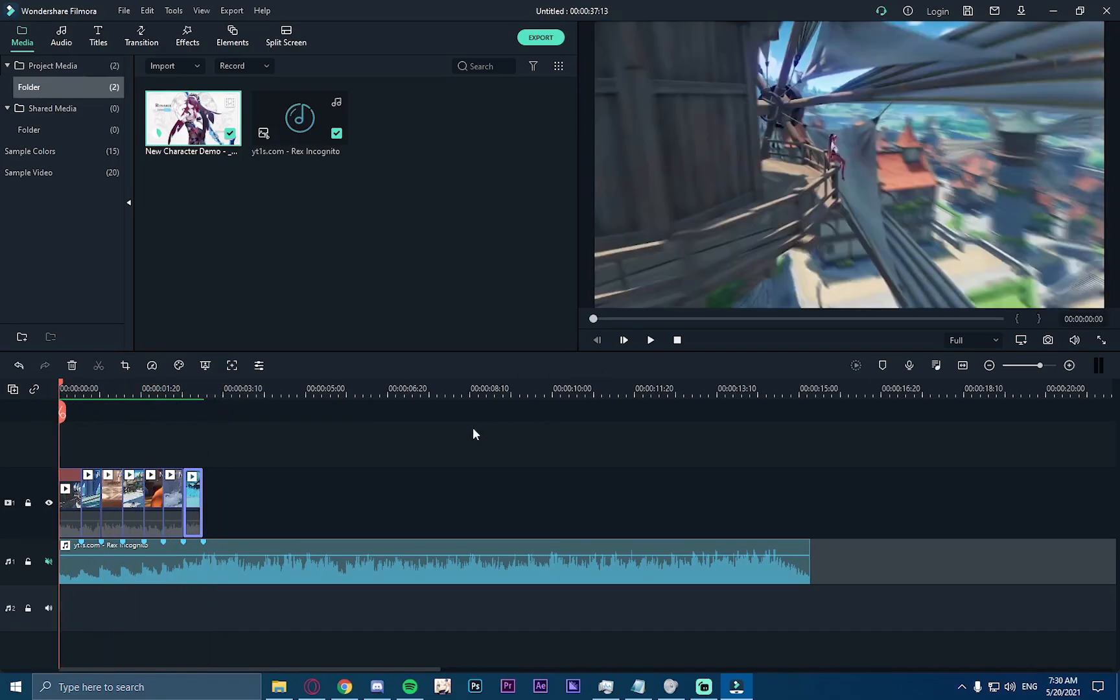
Step: Unmute audio track 1 and play the sequence with its music
{"action": "left_click", "coordinate": [47, 562]}
{"action": "key", "text": "space"}
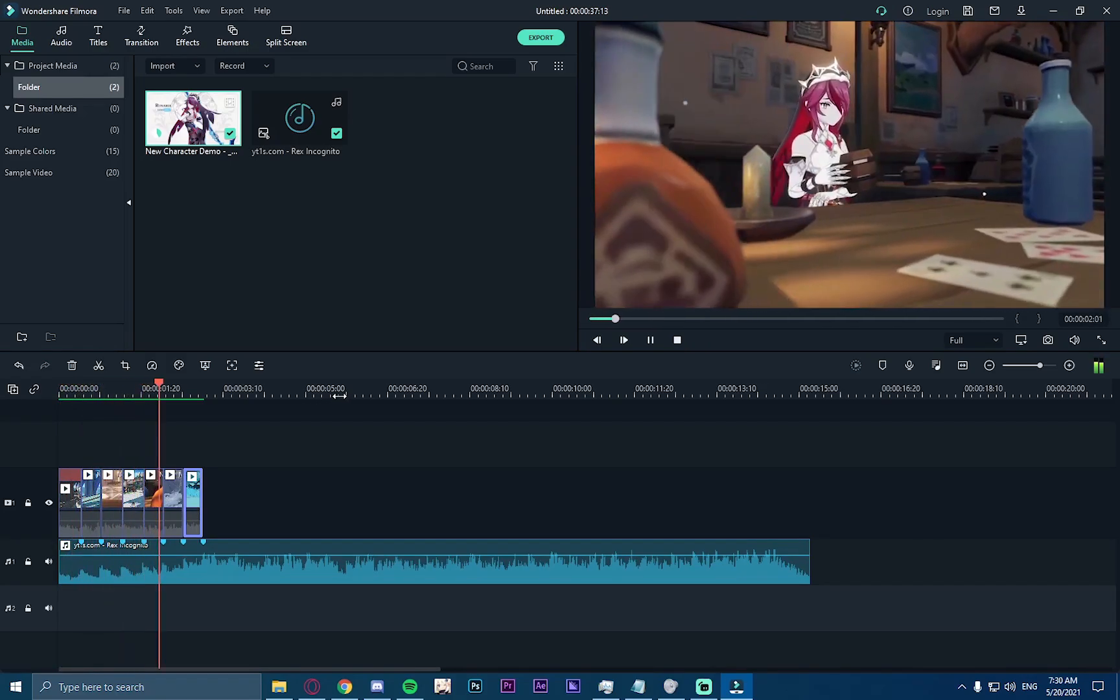
{"action": "key", "text": "space"}
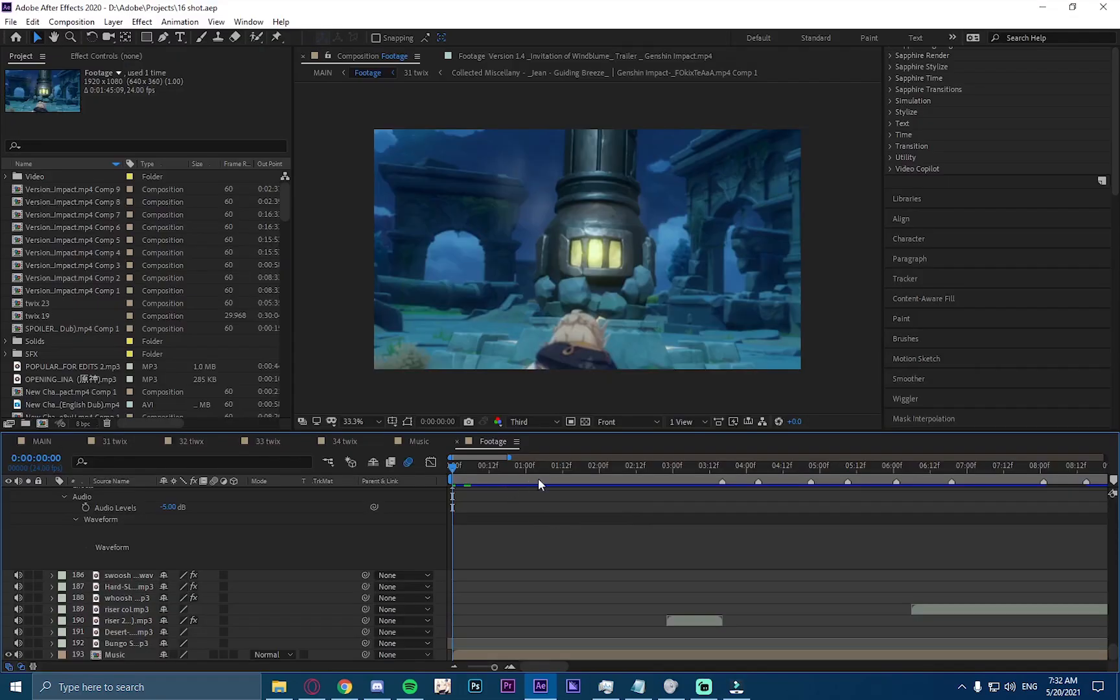
Step: Scrub the Footage composition to 0:00:02:17 and collapse the expanded properties of whoosh sound layer 185
{"action": "left_click_drag", "start_coordinate": [655, 467], "coordinate": [648, 468]}
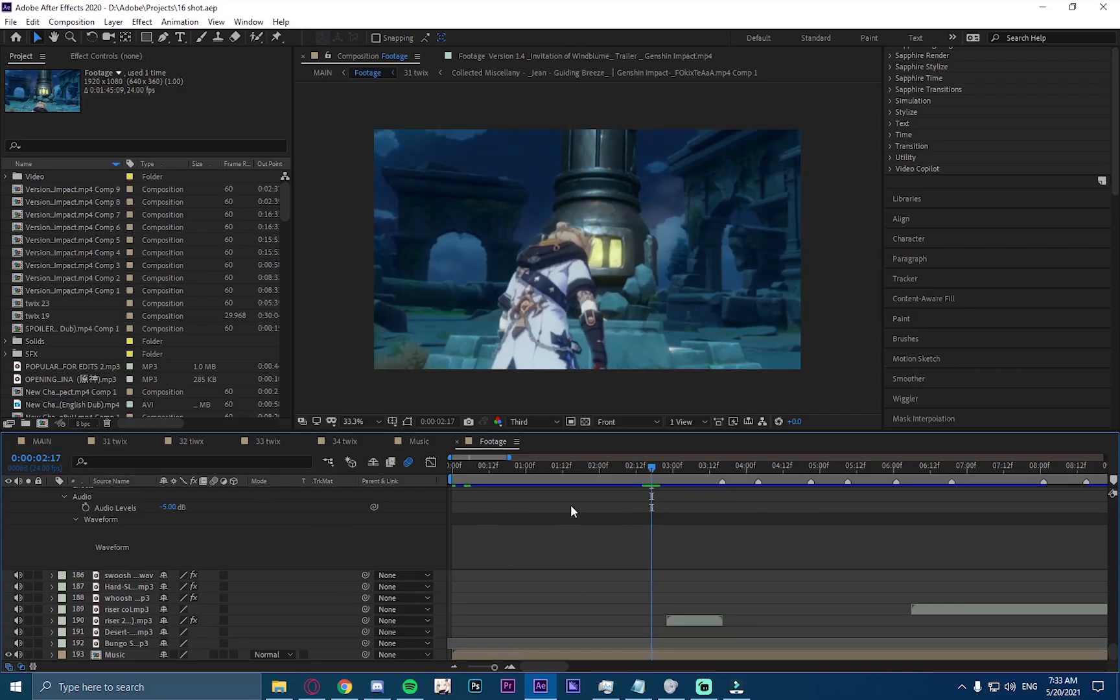
{"action": "left_click", "coordinate": [453, 665]}
{"action": "left_click", "coordinate": [453, 665]}
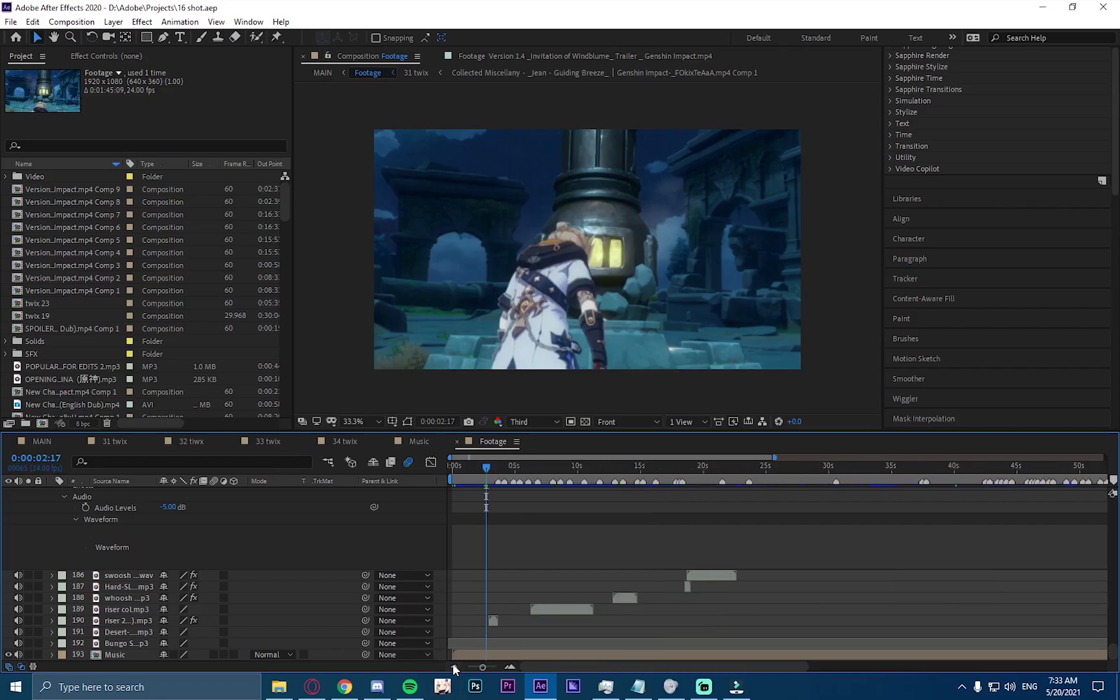
{"action": "left_click", "coordinate": [453, 665]}
{"action": "left_click", "coordinate": [453, 665]}
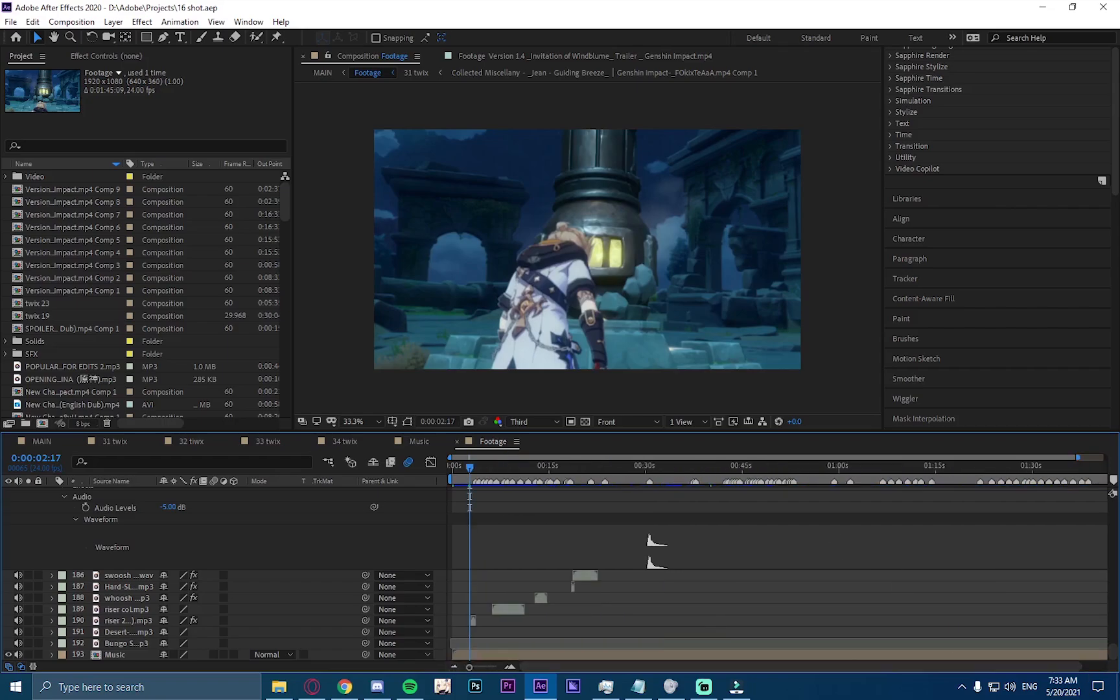
{"action": "left_click_drag", "start_coordinate": [1113, 653], "coordinate": [1110, 650]}
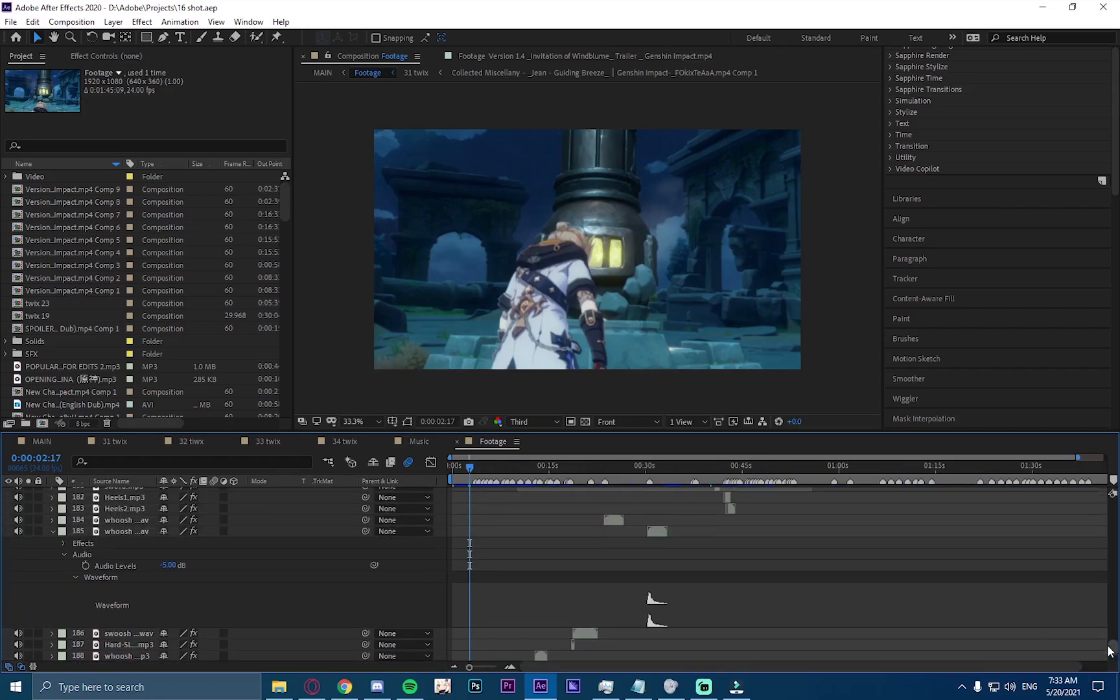
{"action": "left_click", "coordinate": [53, 532]}
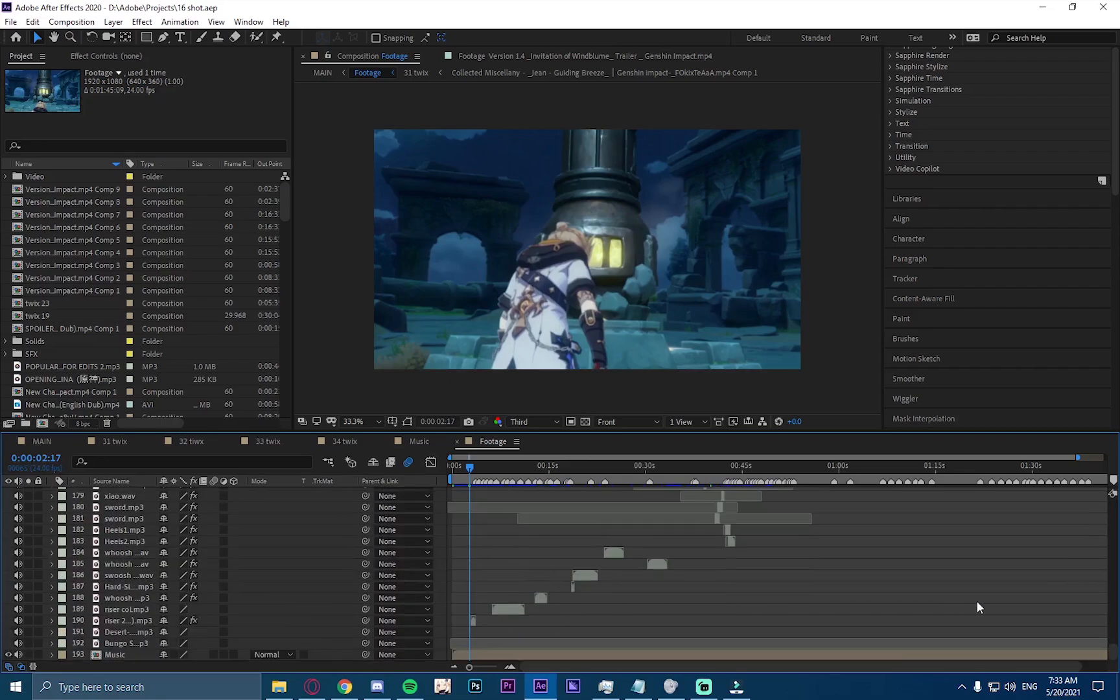
Step: Examine how the clip layers are staggered through the Footage composition, from layer 149 up to layer 1
{"action": "left_click_drag", "start_coordinate": [1115, 659], "coordinate": [1107, 622]}
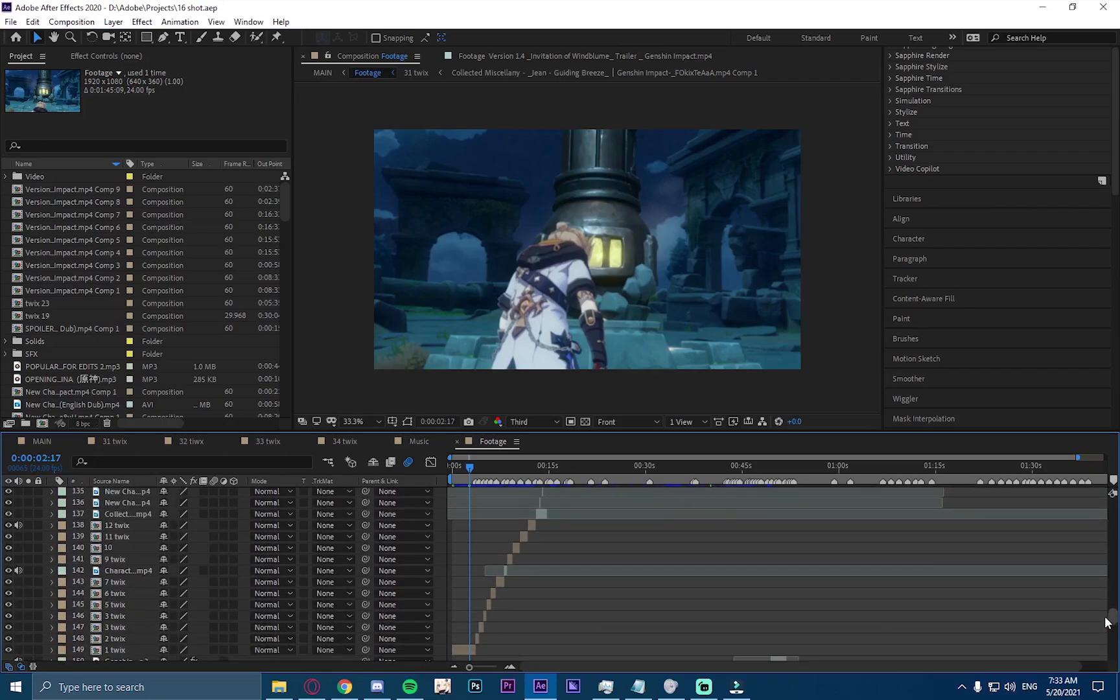
{"action": "left_click", "coordinate": [511, 666]}
{"action": "left_click", "coordinate": [512, 665]}
{"action": "left_click_drag", "start_coordinate": [575, 664], "coordinate": [618, 668]}
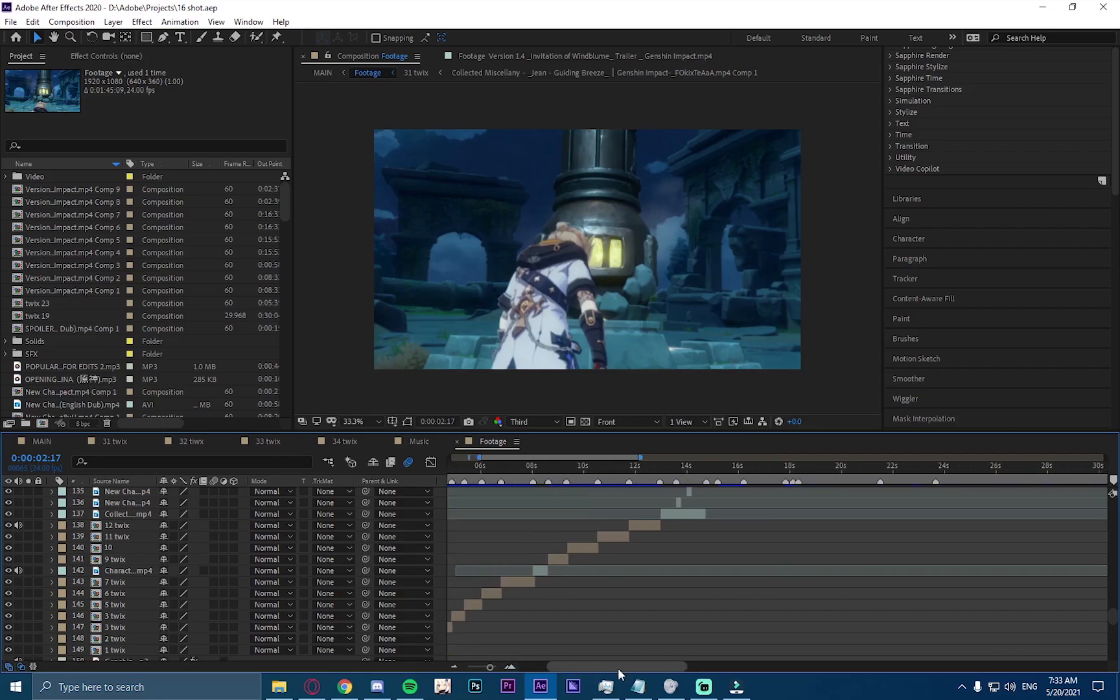
{"action": "left_click_drag", "start_coordinate": [1113, 616], "coordinate": [1113, 595]}
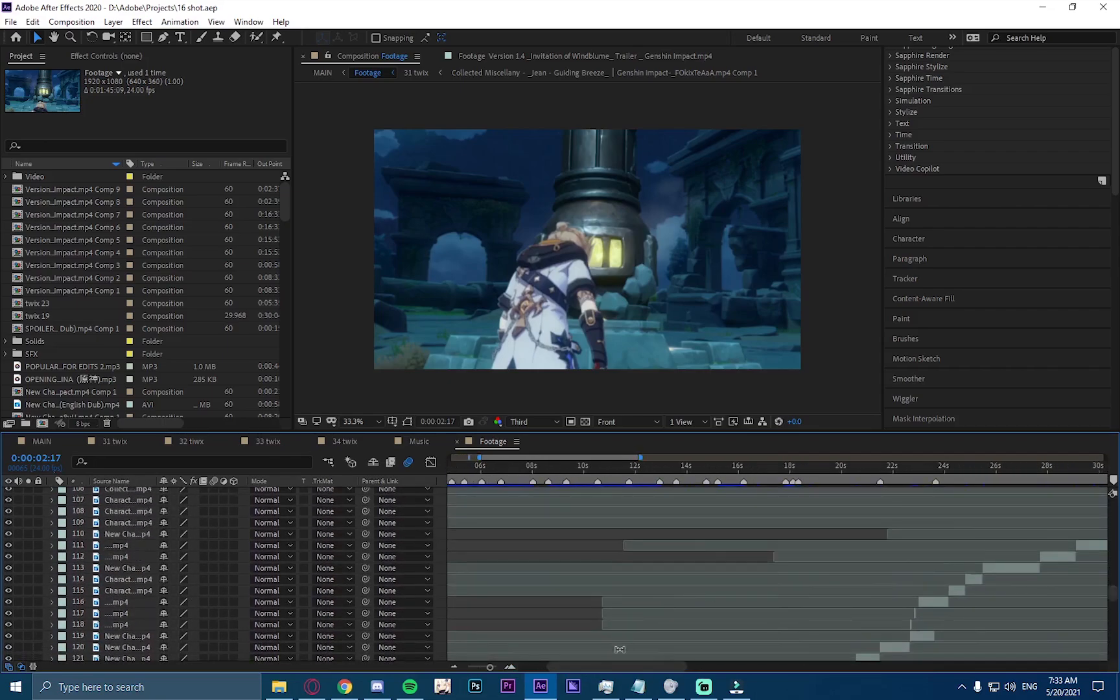
{"action": "left_click_drag", "start_coordinate": [616, 662], "coordinate": [733, 663]}
{"action": "left_click_drag", "start_coordinate": [1115, 589], "coordinate": [1114, 570]}
{"action": "left_click_drag", "start_coordinate": [729, 665], "coordinate": [834, 657]}
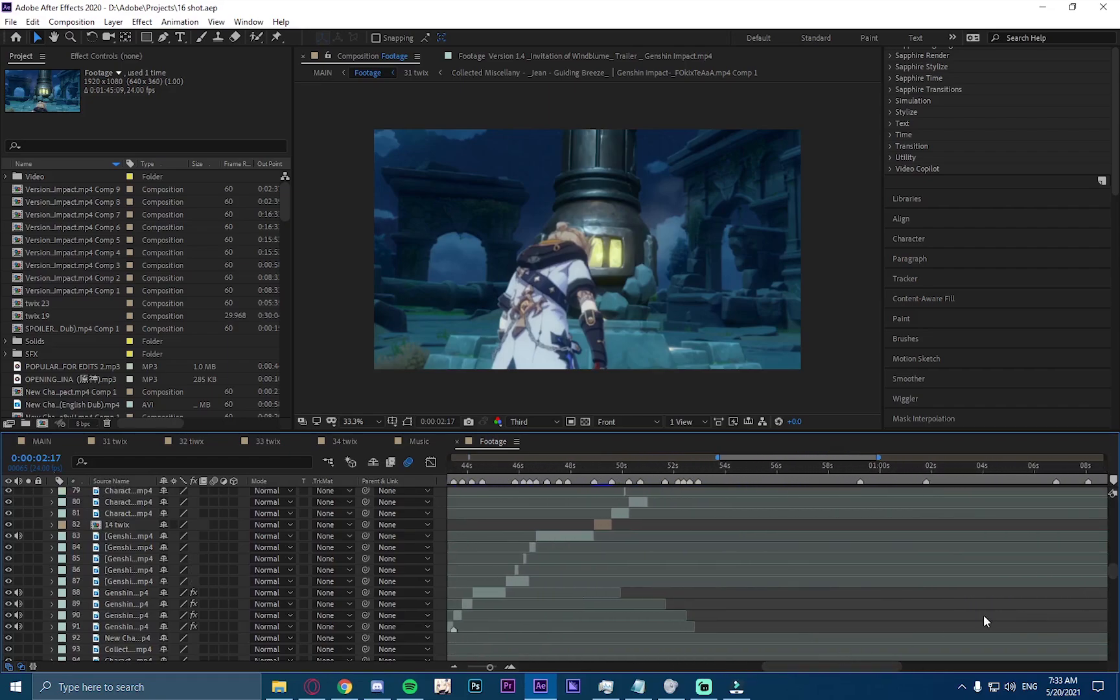
{"action": "left_click_drag", "start_coordinate": [1113, 570], "coordinate": [1097, 528]}
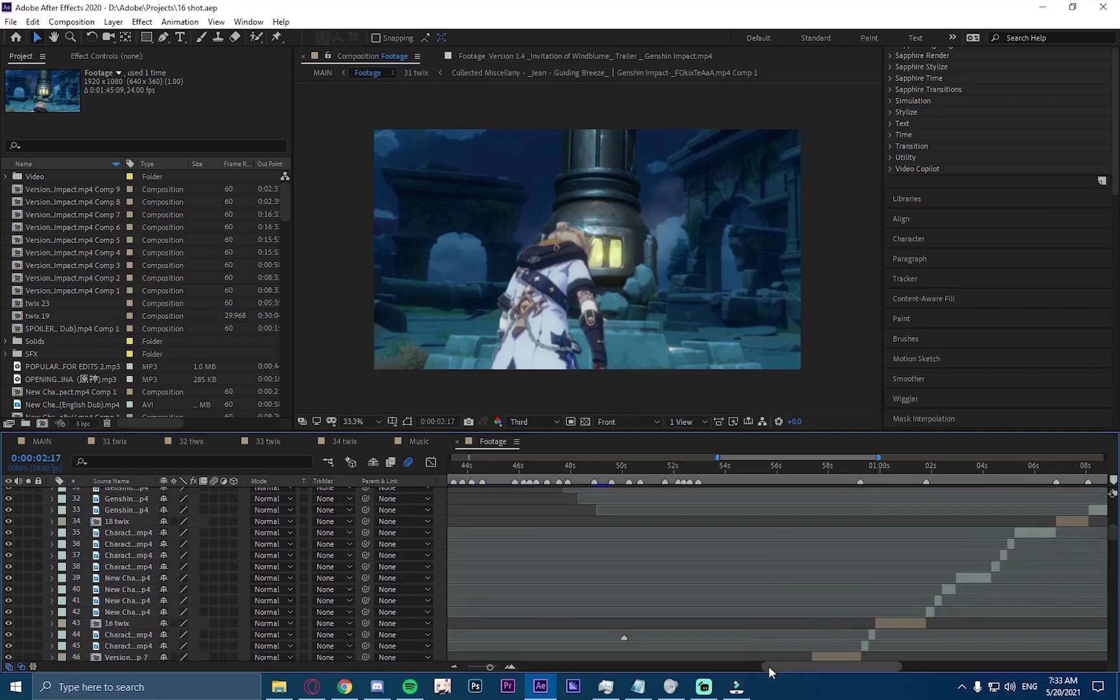
{"action": "left_click_drag", "start_coordinate": [769, 665], "coordinate": [911, 655]}
{"action": "left_click_drag", "start_coordinate": [1113, 541], "coordinate": [1113, 518]}
{"action": "left_click_drag", "start_coordinate": [870, 665], "coordinate": [960, 660]}
{"action": "left_click_drag", "start_coordinate": [1108, 521], "coordinate": [1115, 507]}
{"action": "left_click_drag", "start_coordinate": [937, 666], "coordinate": [973, 664]}
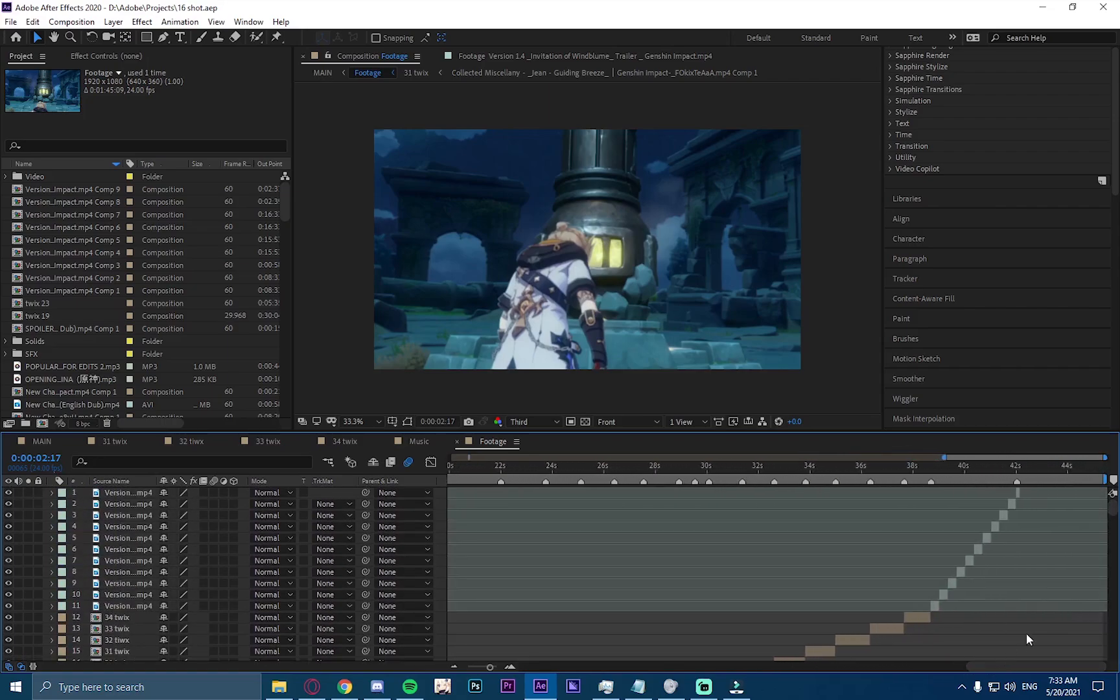
Step: Review the very short clips in the middle of the composition, between layers 42 and 85
{"action": "left_click_drag", "start_coordinate": [1113, 511], "coordinate": [1112, 543]}
{"action": "left_click", "coordinate": [454, 667]}
{"action": "left_click", "coordinate": [454, 667]}
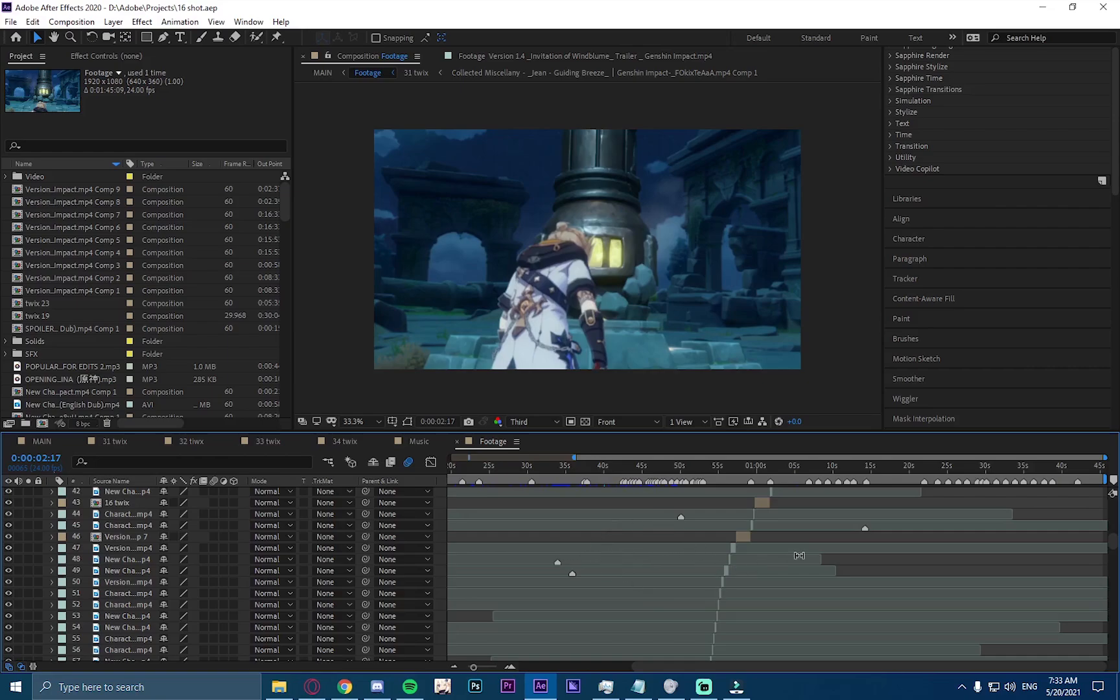
{"action": "left_click", "coordinate": [510, 666]}
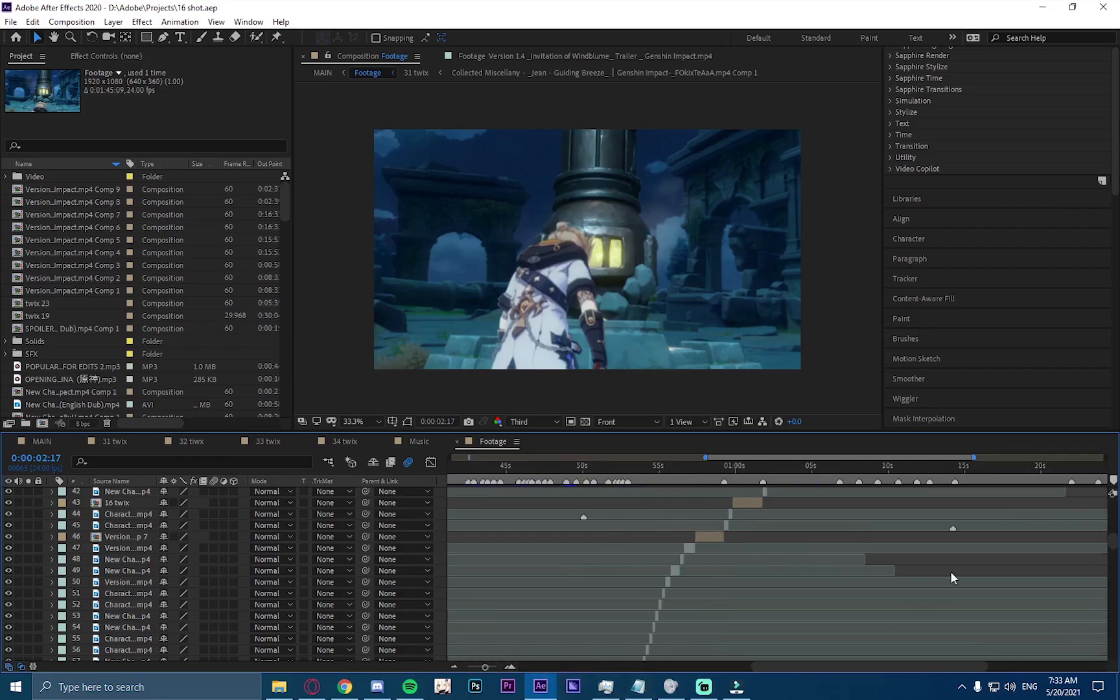
{"action": "left_click_drag", "start_coordinate": [1115, 535], "coordinate": [1114, 568]}
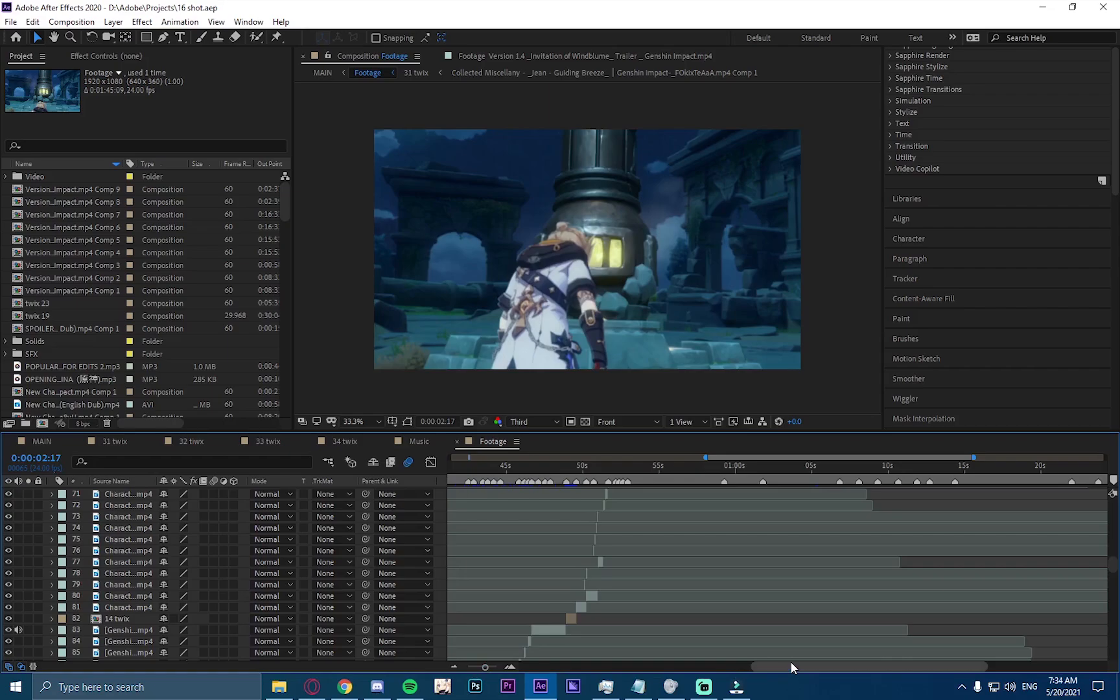
Step: Switch to Filmora and play the music from the end of the seventh clip at about 00:00:02:26
{"action": "key", "text": "alt+Tab"}
{"action": "left_click_drag", "start_coordinate": [99, 384], "coordinate": [247, 386]}
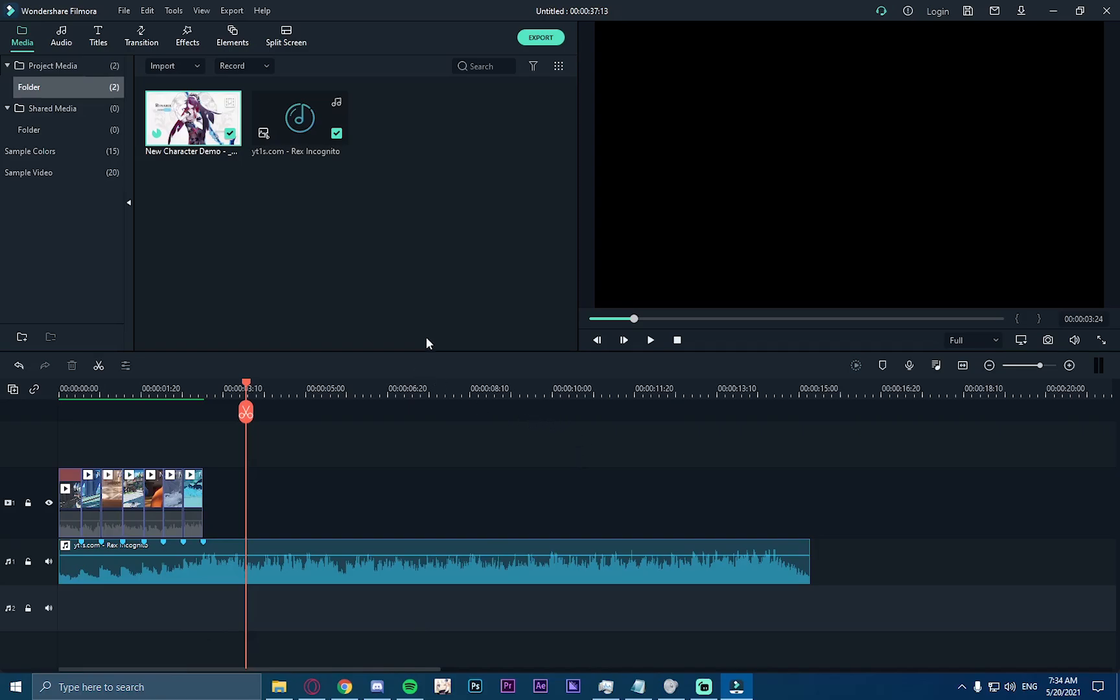
{"action": "left_click_drag", "start_coordinate": [247, 385], "coordinate": [206, 367]}
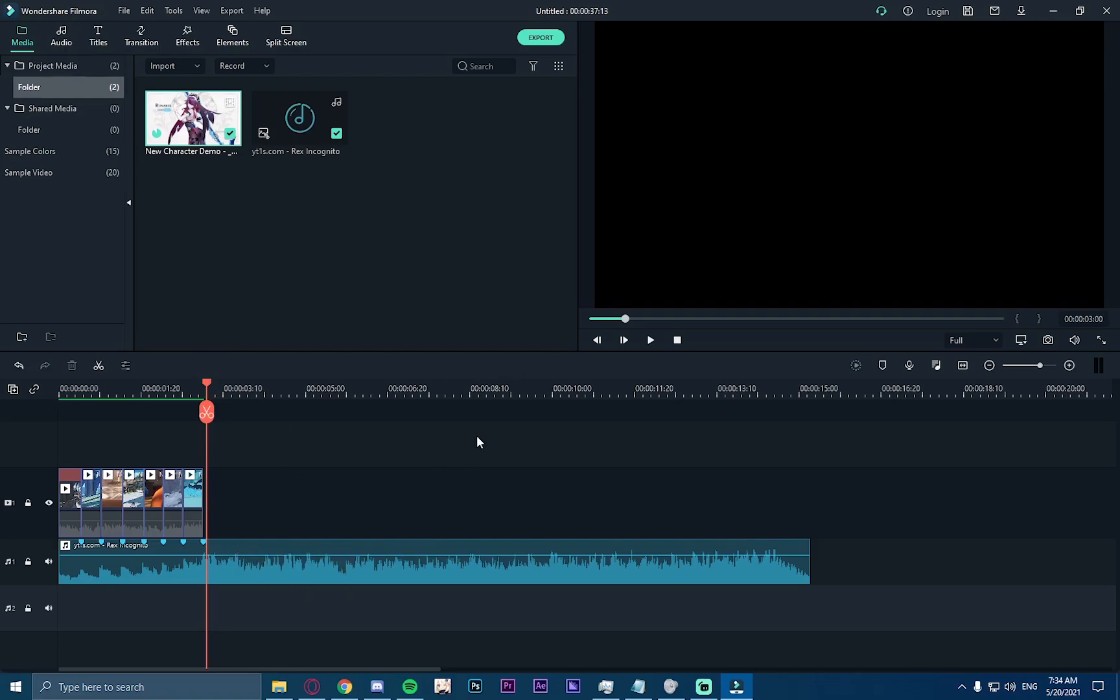
{"action": "left_click_drag", "start_coordinate": [645, 391], "coordinate": [357, 383]}
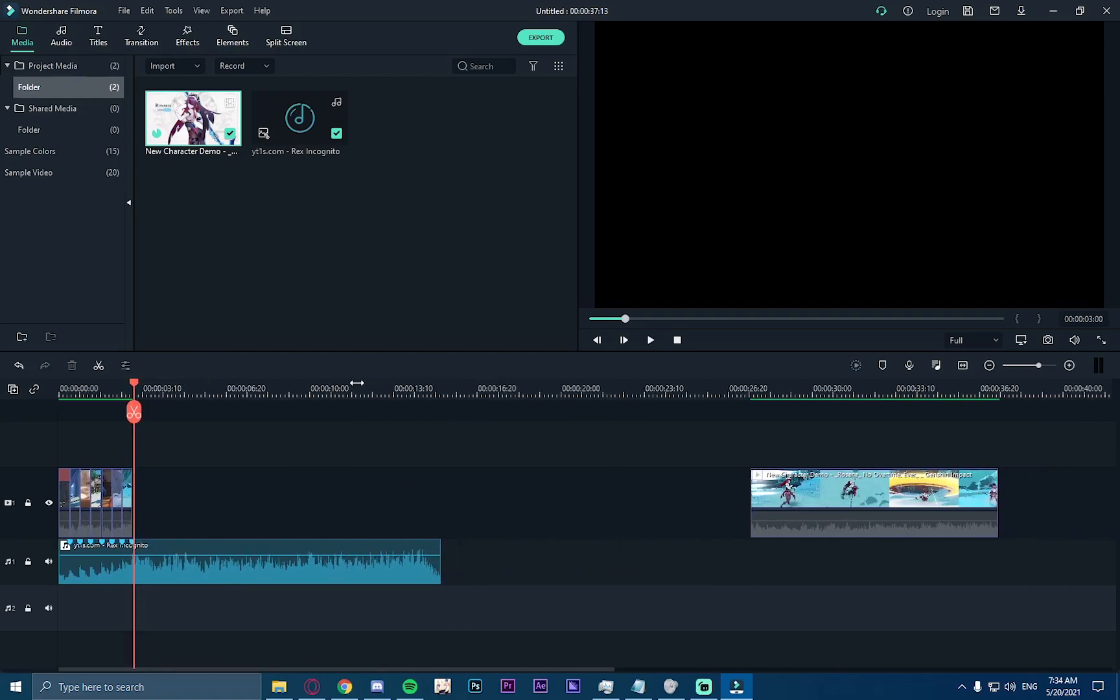
{"action": "left_click_drag", "start_coordinate": [138, 388], "coordinate": [121, 387]}
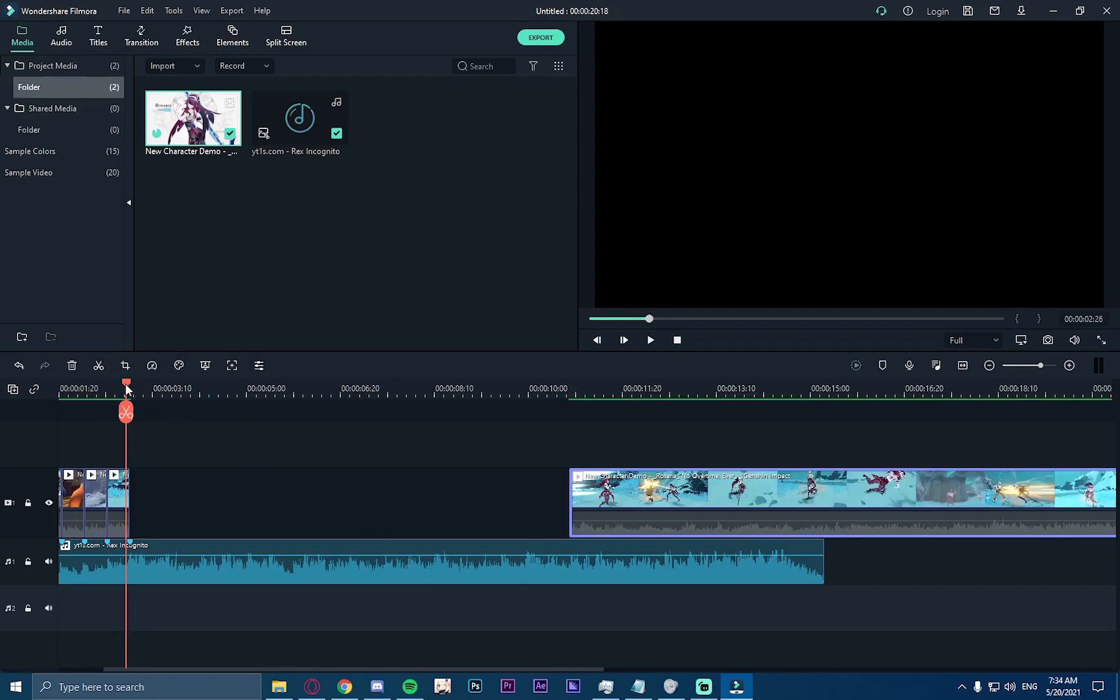
{"action": "key", "text": "space"}
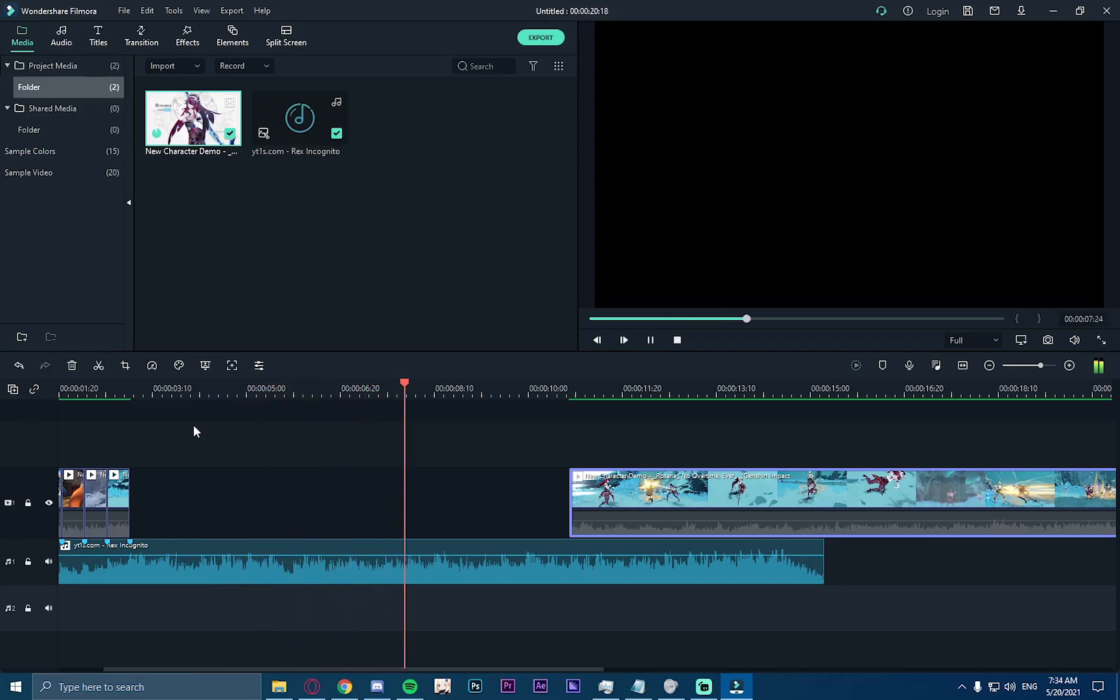
Step: Play the music from 00:00:02:11 and mark four more beats on the timeline ruler after the seventh clip
{"action": "left_click", "coordinate": [112, 387]}
{"action": "left_click", "coordinate": [98, 385]}
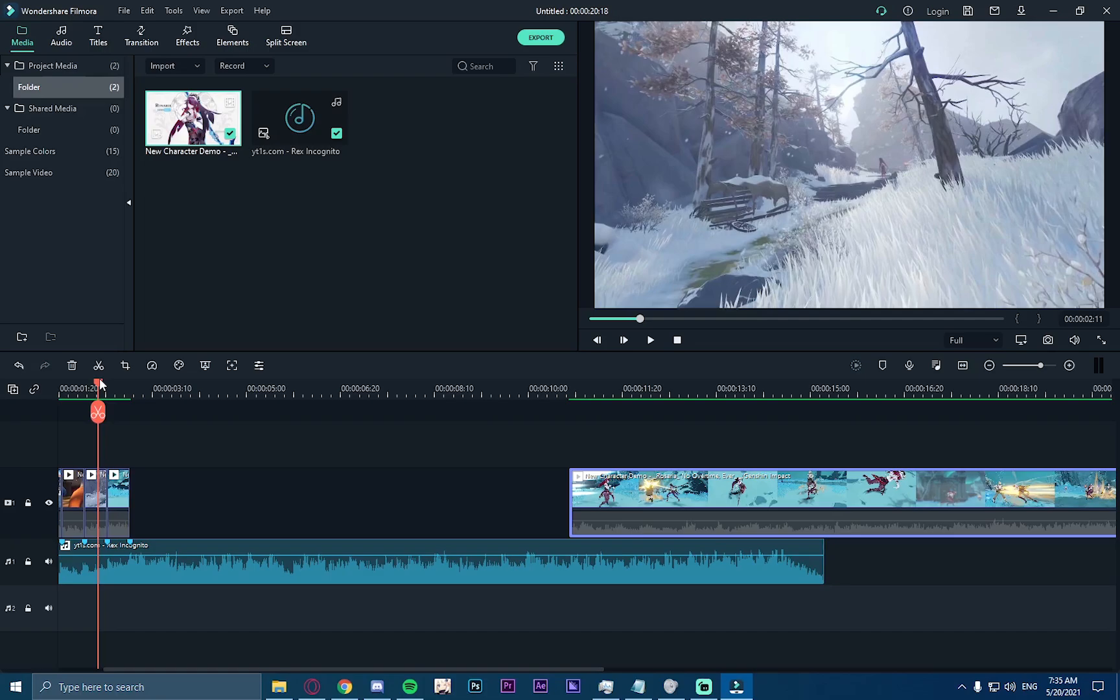
{"action": "key", "text": "space"}
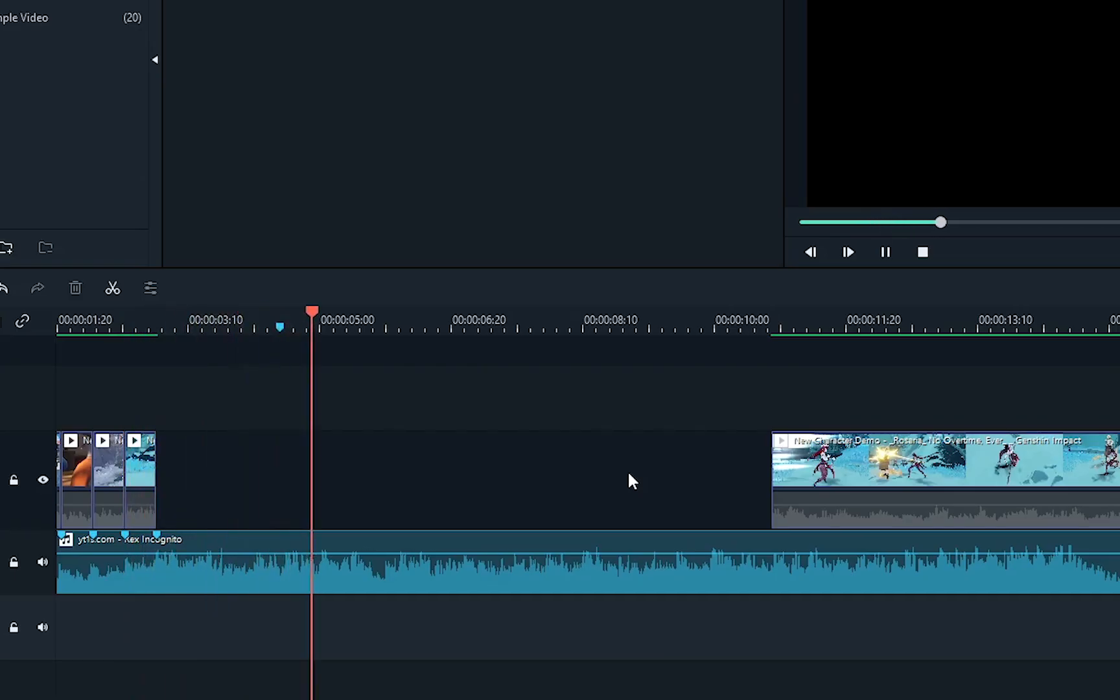
{"action": "key", "text": "m"}
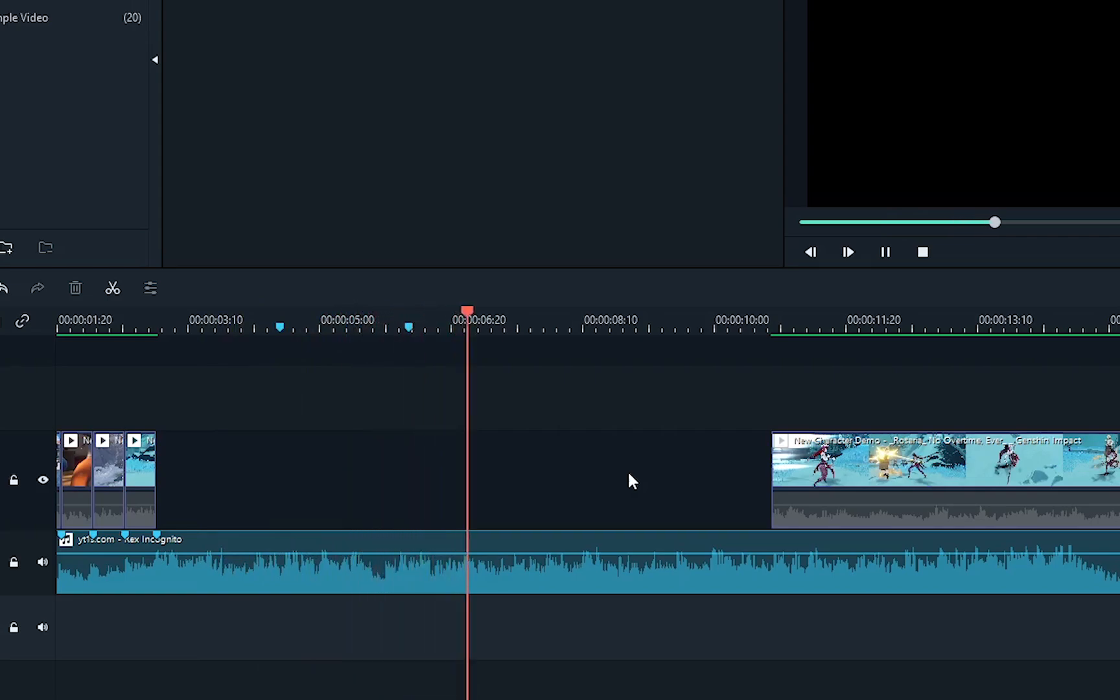
{"action": "key", "text": "m"}
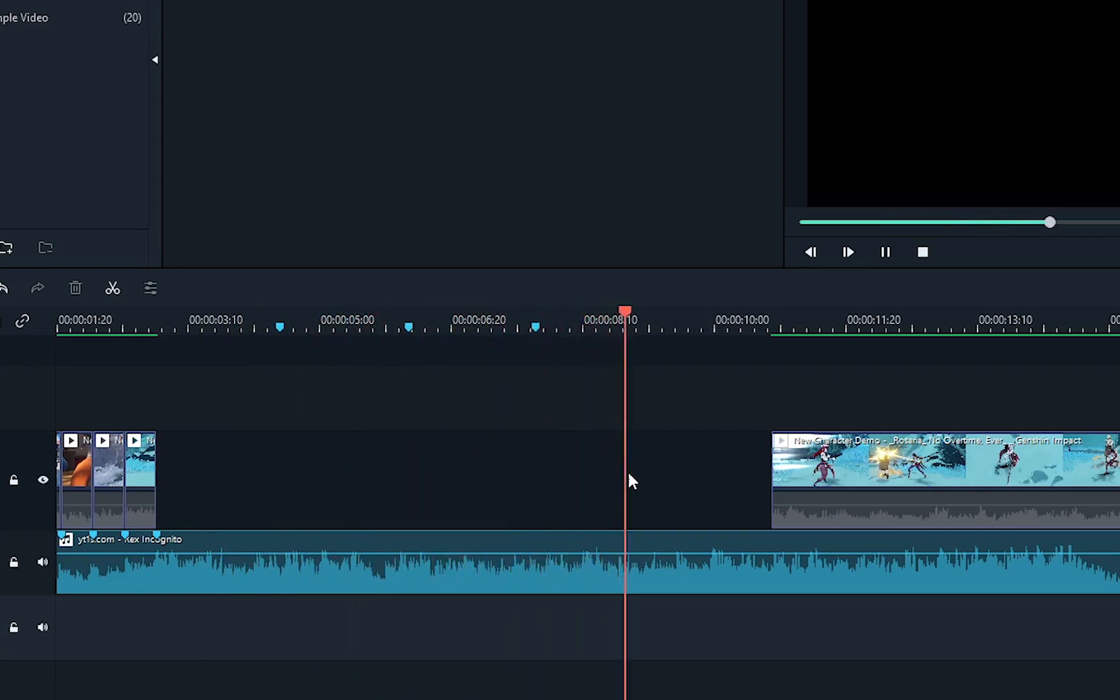
{"action": "key", "text": "space"}
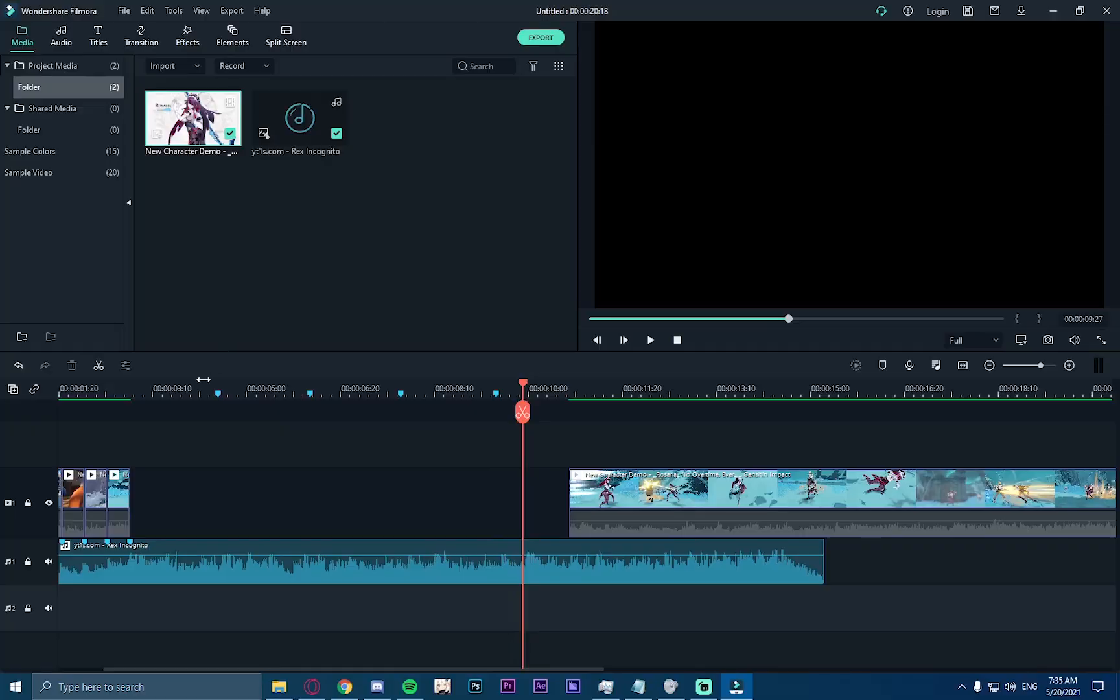
Step: Replay the music from 00:00:02:25 to check the four new ruler markers against the beat
{"action": "left_click", "coordinate": [257, 319]}
{"action": "left_click_drag", "start_coordinate": [202, 385], "coordinate": [127, 393]}
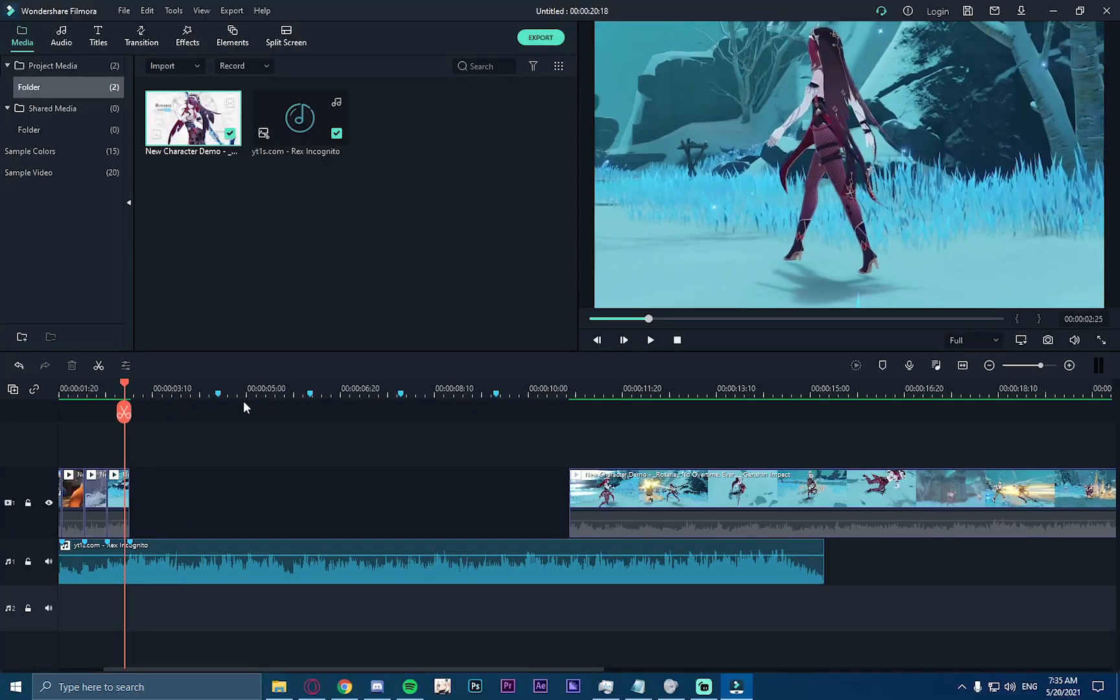
{"action": "key", "text": "space"}
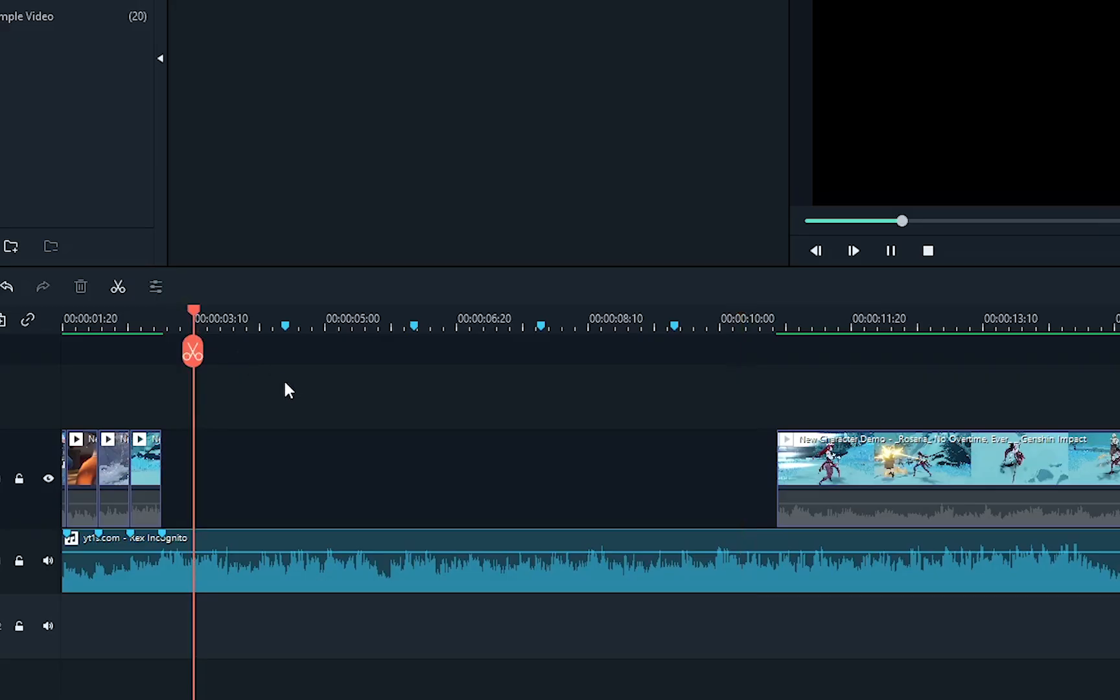
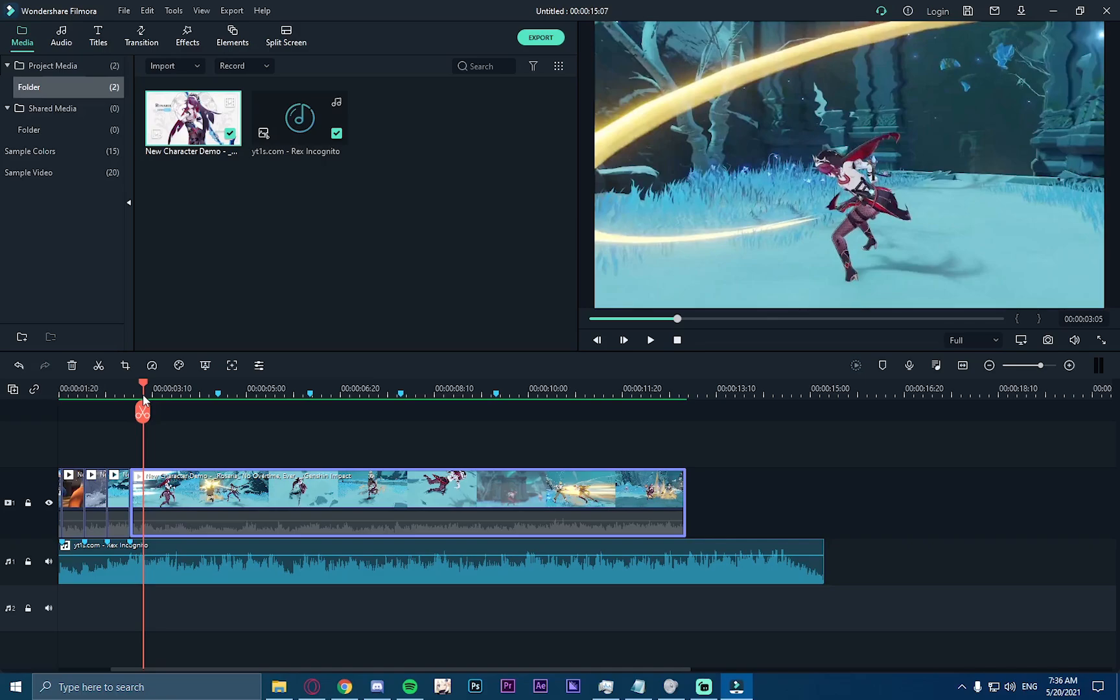
Step: Split the long Rosaria combat clip after the seventh clip at 00:00:05:28
{"action": "left_click_drag", "start_coordinate": [142, 395], "coordinate": [302, 364]}
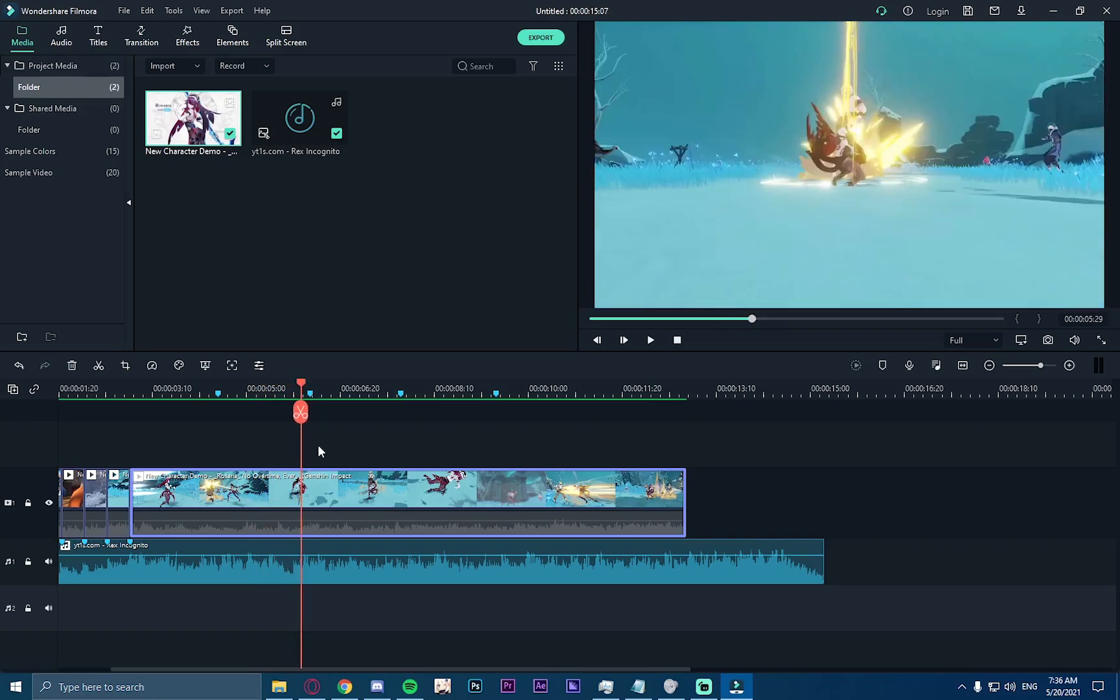
{"action": "key", "text": "Left"}
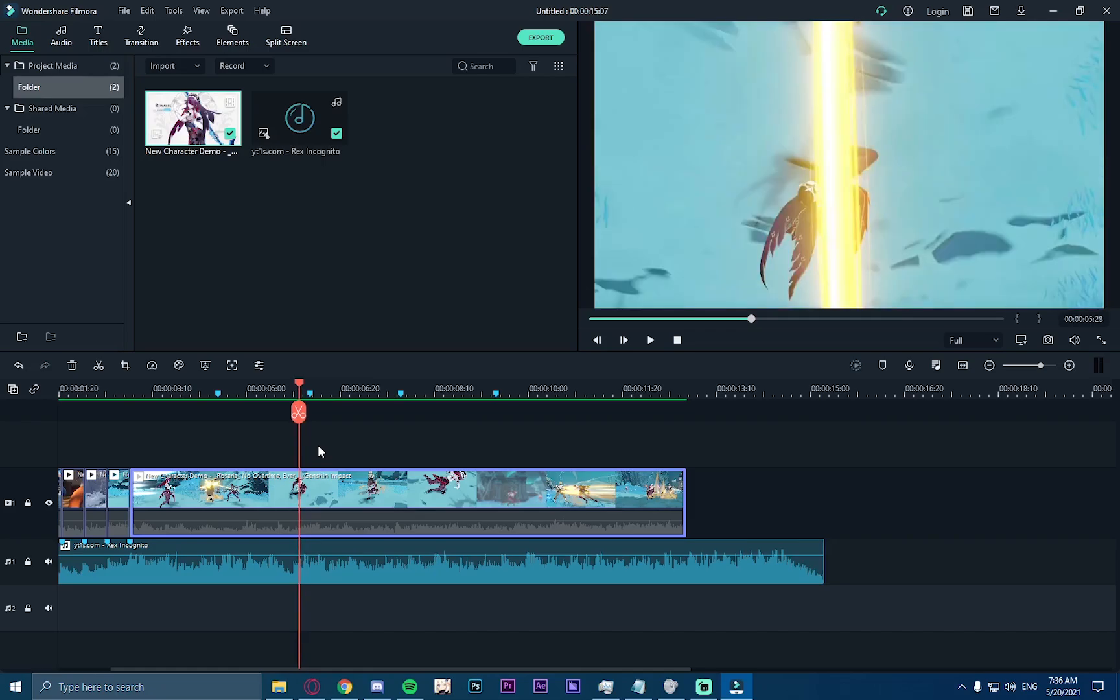
{"action": "left_click", "coordinate": [298, 411]}
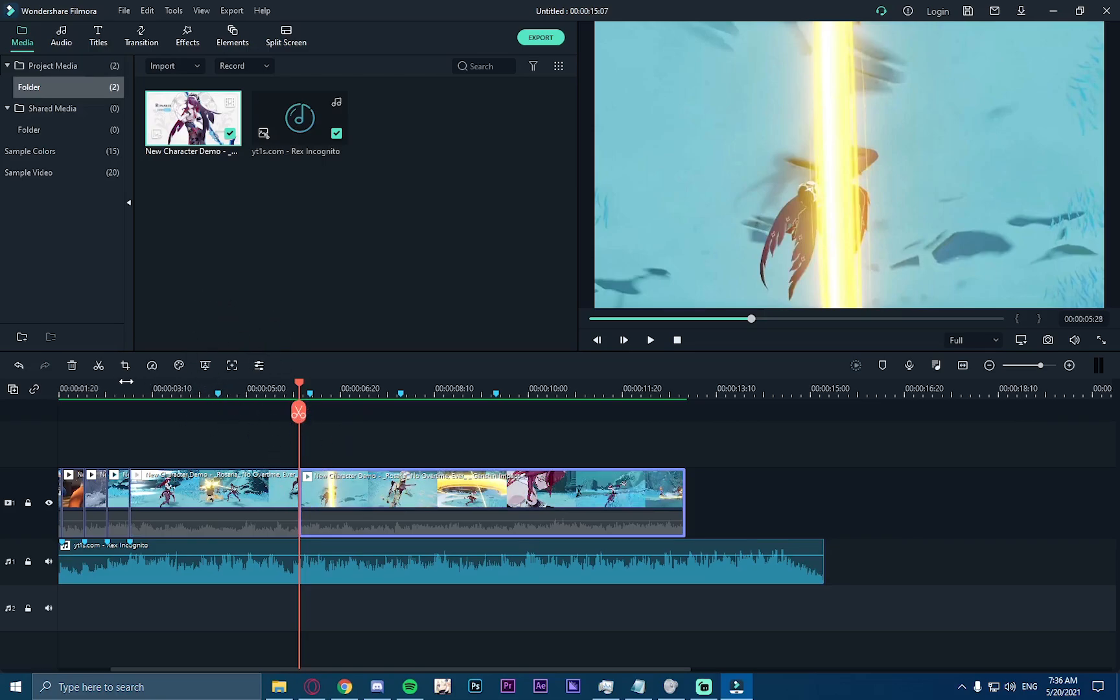
Step: Trim the first combat segment on video track 2 and place it on track 1 between the seventh clip and the first ruler marker
{"action": "left_click_drag", "start_coordinate": [120, 381], "coordinate": [200, 388]}
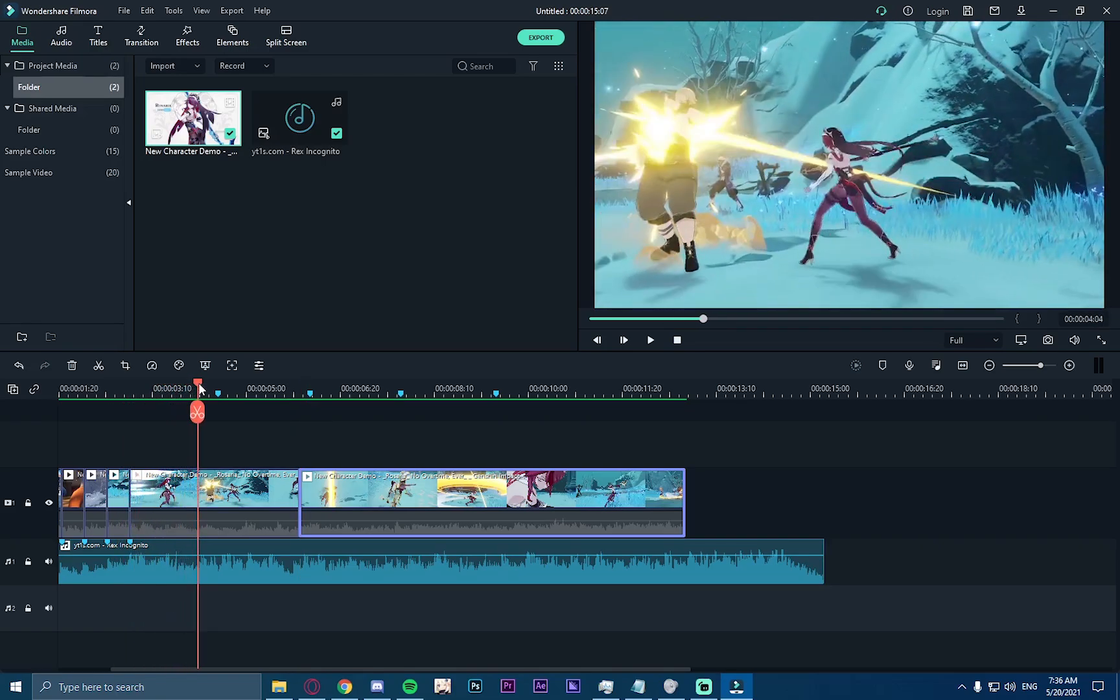
{"action": "left_click_drag", "start_coordinate": [218, 505], "coordinate": [227, 445]}
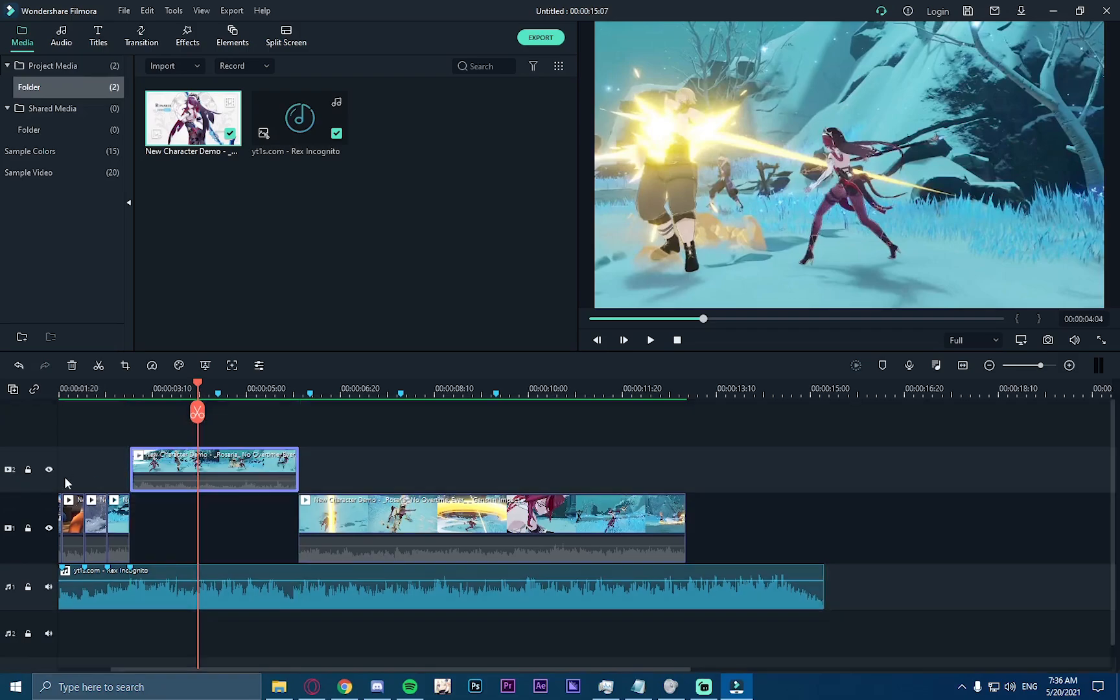
{"action": "left_click_drag", "start_coordinate": [174, 669], "coordinate": [76, 647]}
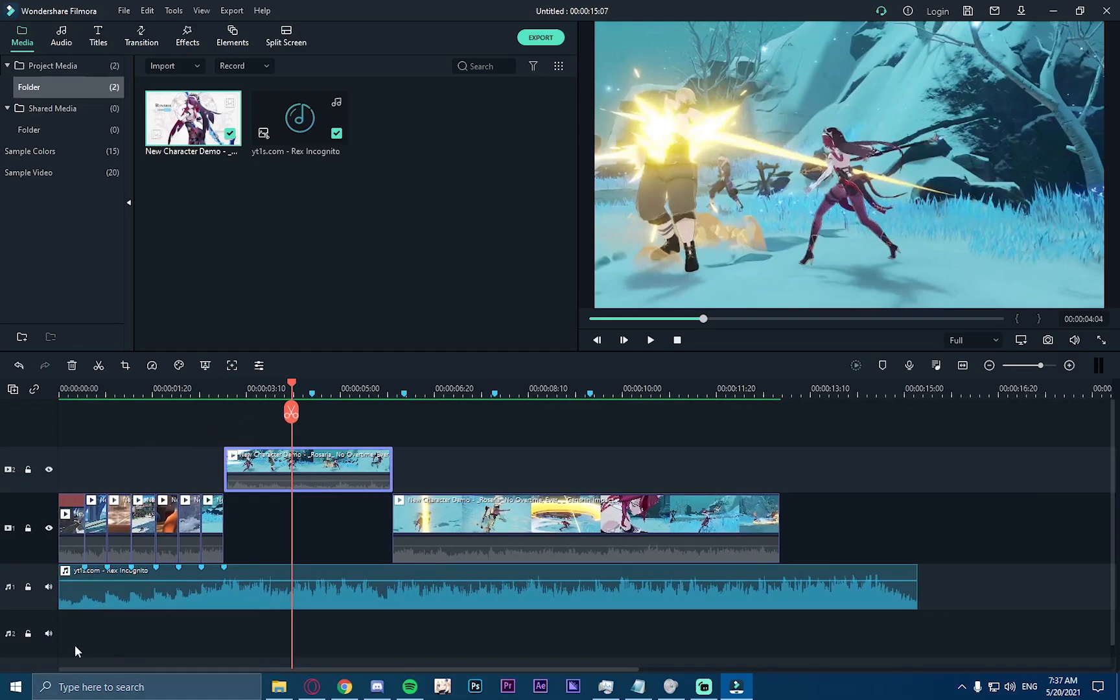
{"action": "left_click_drag", "start_coordinate": [338, 461], "coordinate": [252, 458]}
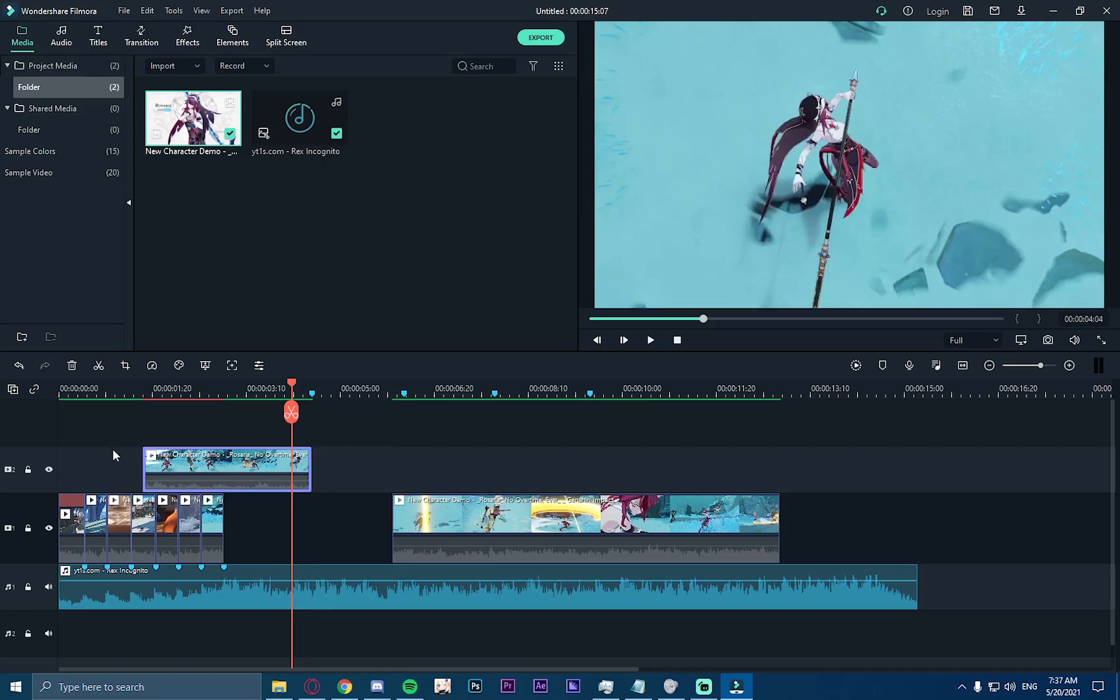
{"action": "left_click_drag", "start_coordinate": [140, 461], "coordinate": [259, 503]}
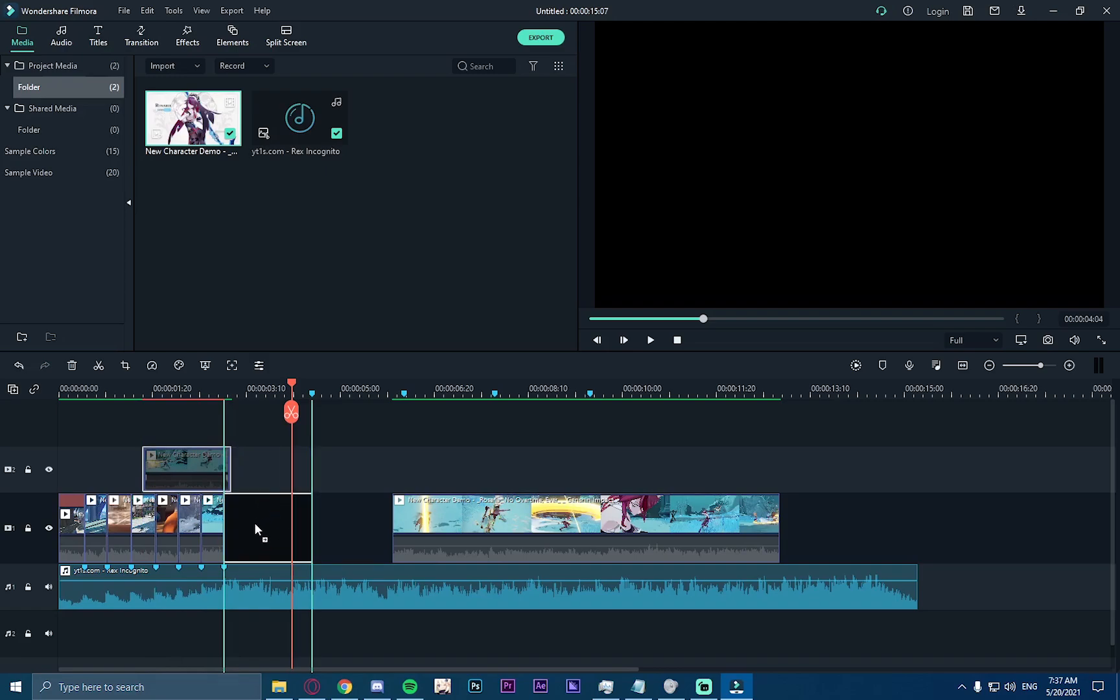
Step: Split the remaining long combat clip at 00:00:07:23 and move its first part to video track 2, ending at the second ruler marker
{"action": "left_click_drag", "start_coordinate": [251, 511], "coordinate": [252, 512]}
{"action": "left_click_drag", "start_coordinate": [487, 389], "coordinate": [497, 356]}
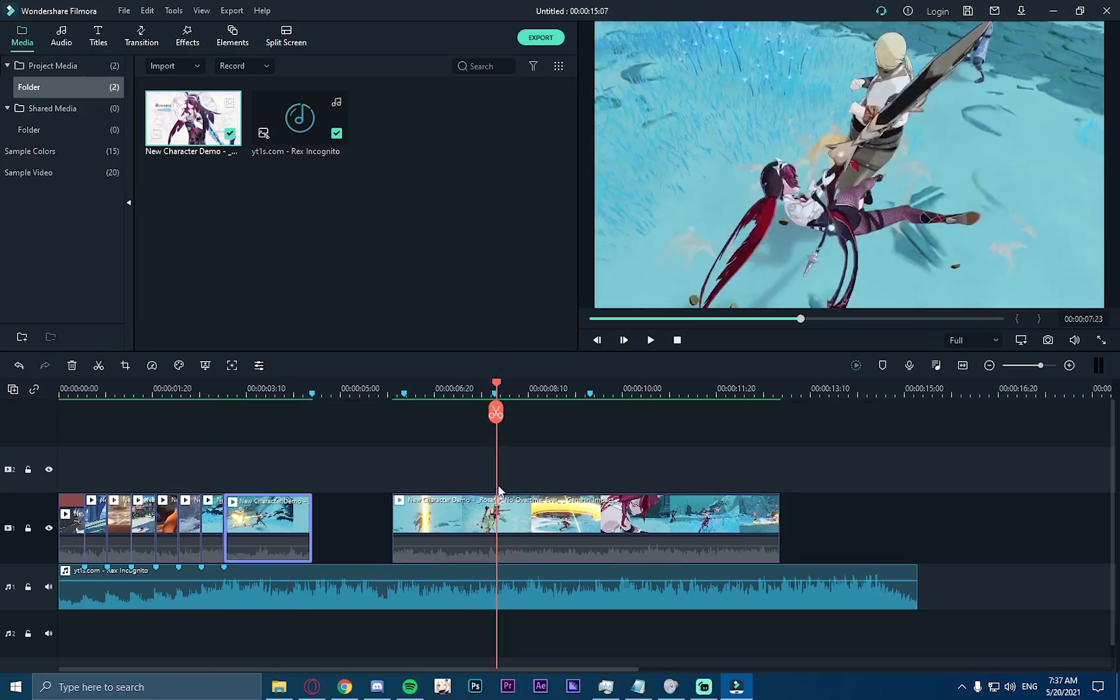
{"action": "left_click", "coordinate": [504, 518]}
{"action": "left_click", "coordinate": [496, 412]}
{"action": "left_click_drag", "start_coordinate": [461, 525], "coordinate": [368, 448]}
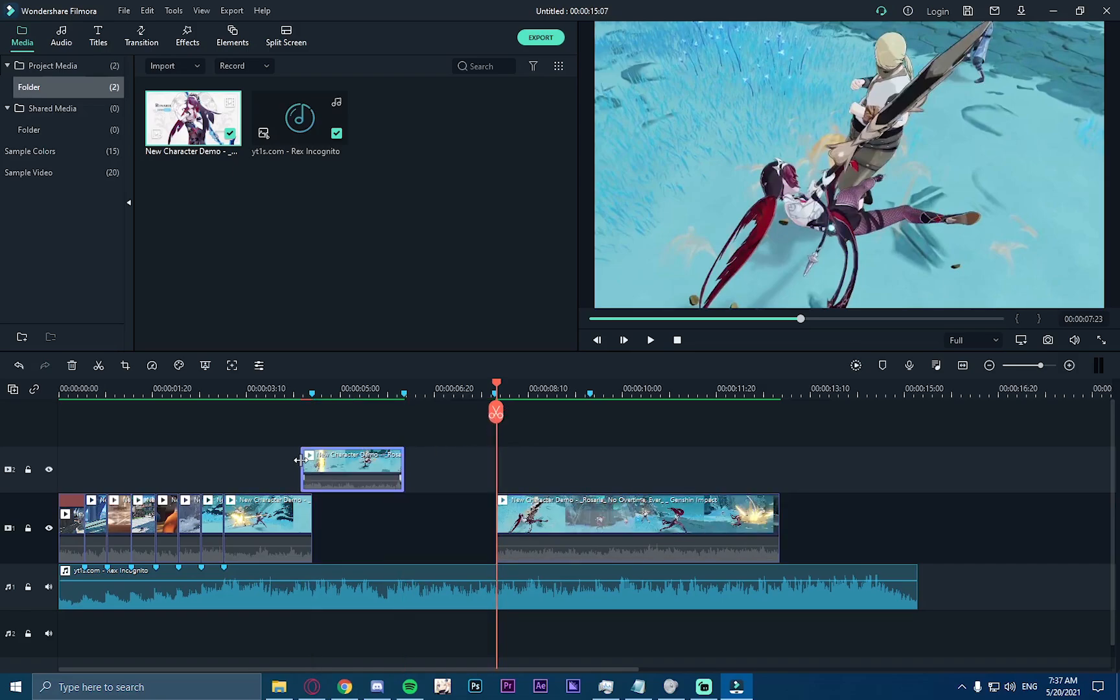
{"action": "left_click_drag", "start_coordinate": [303, 460], "coordinate": [306, 460]}
{"action": "key", "text": "ctrl+z"}
Step: Add markers to the music clip at the four ruler marker positions after the seventh clip, including 00:00:06:04 and 00:00:09:13
{"action": "left_click", "coordinate": [405, 386]}
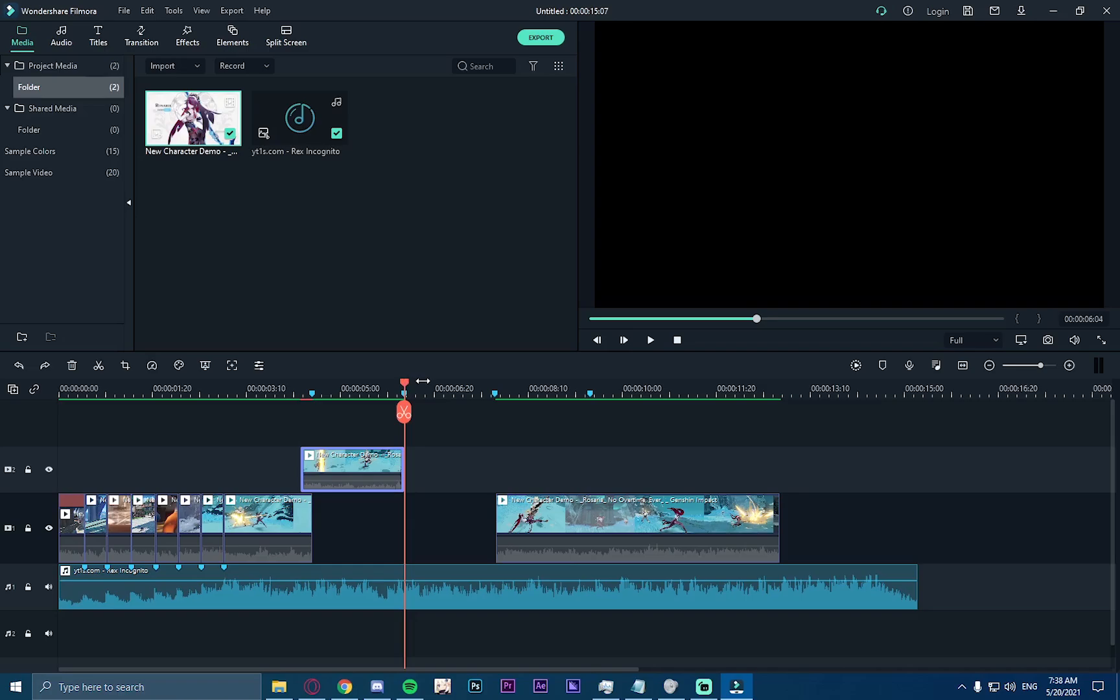
{"action": "scroll", "coordinate": [443, 385], "scroll_direction": "up", "scroll_amount": 3}
{"action": "scroll", "coordinate": [438, 387], "scroll_direction": "down", "scroll_amount": 1}
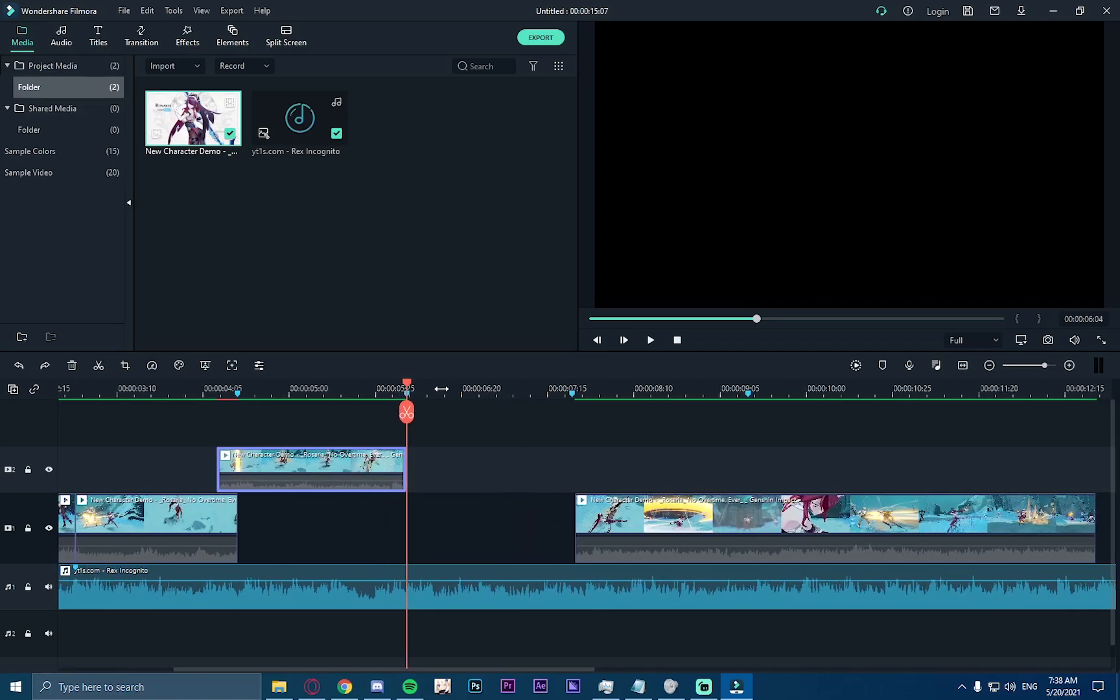
{"action": "scroll", "coordinate": [436, 389], "scroll_direction": "down", "scroll_amount": 1}
{"action": "left_click_drag", "start_coordinate": [430, 396], "coordinate": [428, 396]}
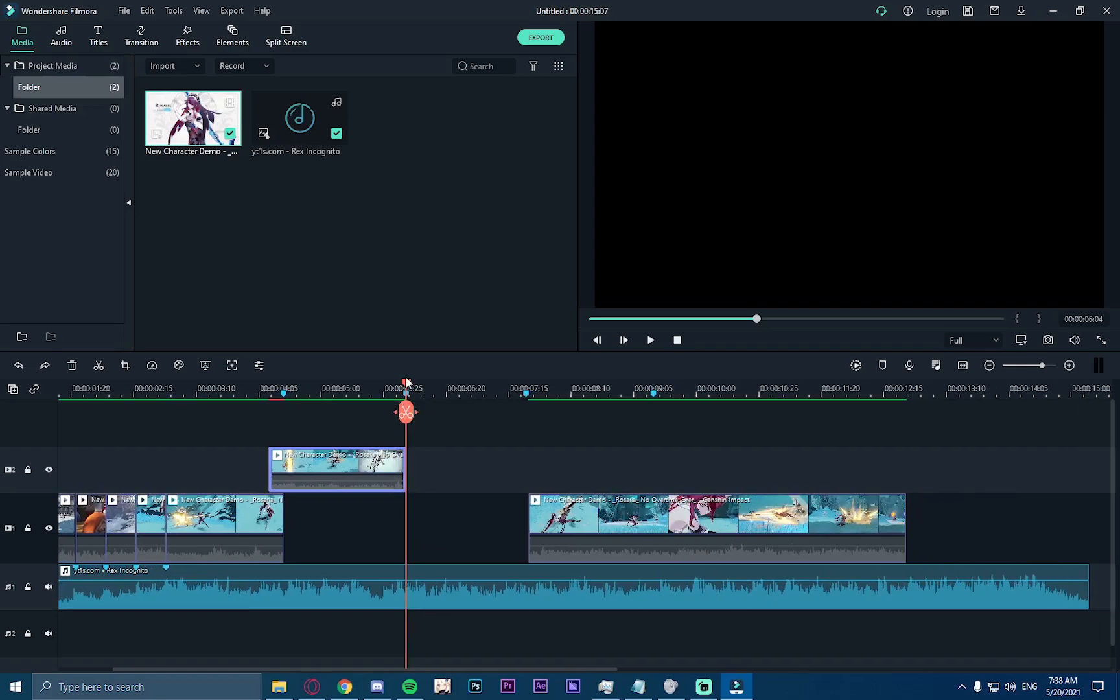
{"action": "mouse_move", "coordinate": [405, 382]}
{"action": "left_mouse_down"}
{"action": "mouse_move", "coordinate": [375, 382]}
{"action": "mouse_move", "coordinate": [406, 375]}
{"action": "left_mouse_up"}
{"action": "left_click_drag", "start_coordinate": [403, 467], "coordinate": [269, 416]}
{"action": "left_click", "coordinate": [437, 588]}
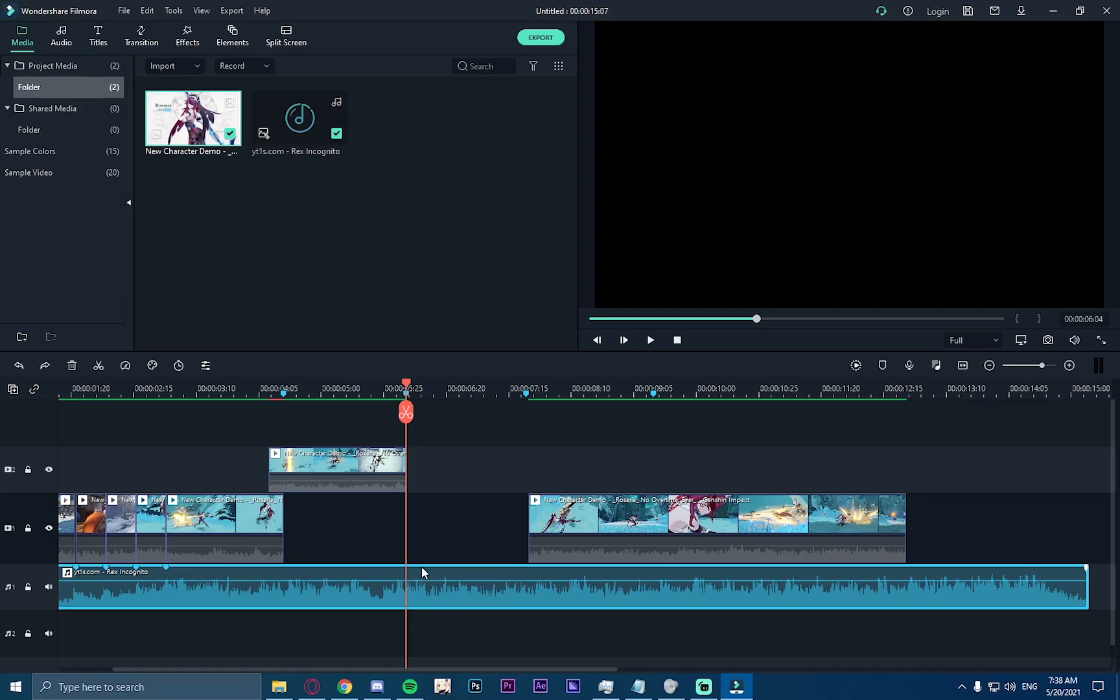
{"action": "left_click_drag", "start_coordinate": [402, 381], "coordinate": [655, 382]}
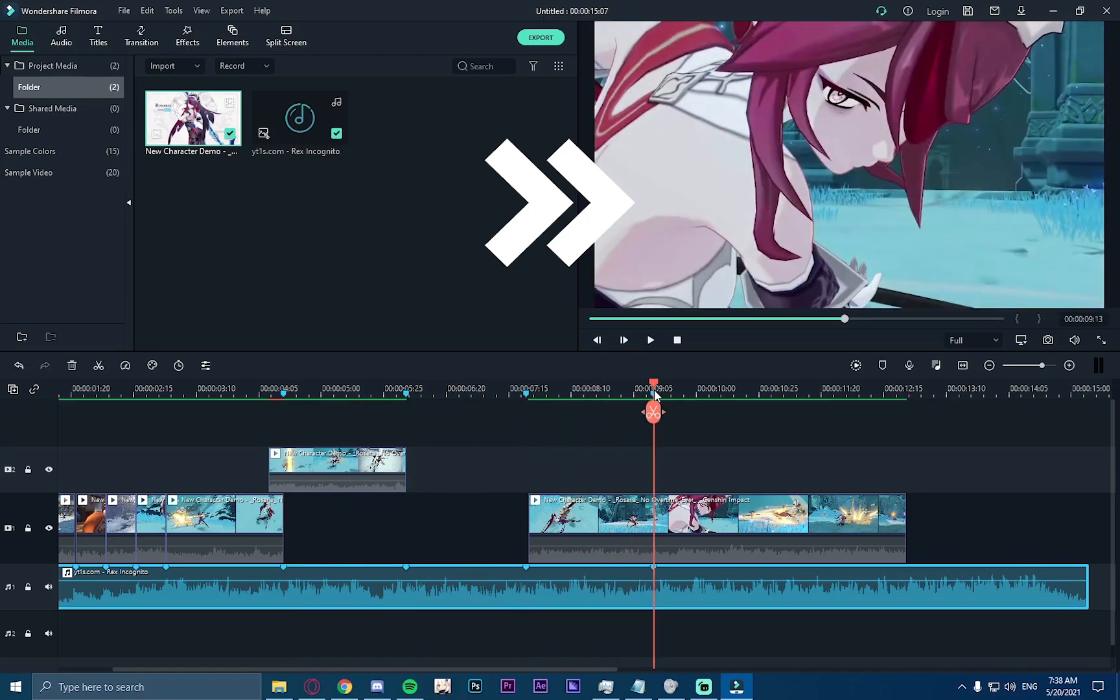
{"action": "right_click", "coordinate": [654, 393]}
{"action": "left_click", "coordinate": [677, 445]}
{"action": "key", "text": "ctrl+z"}
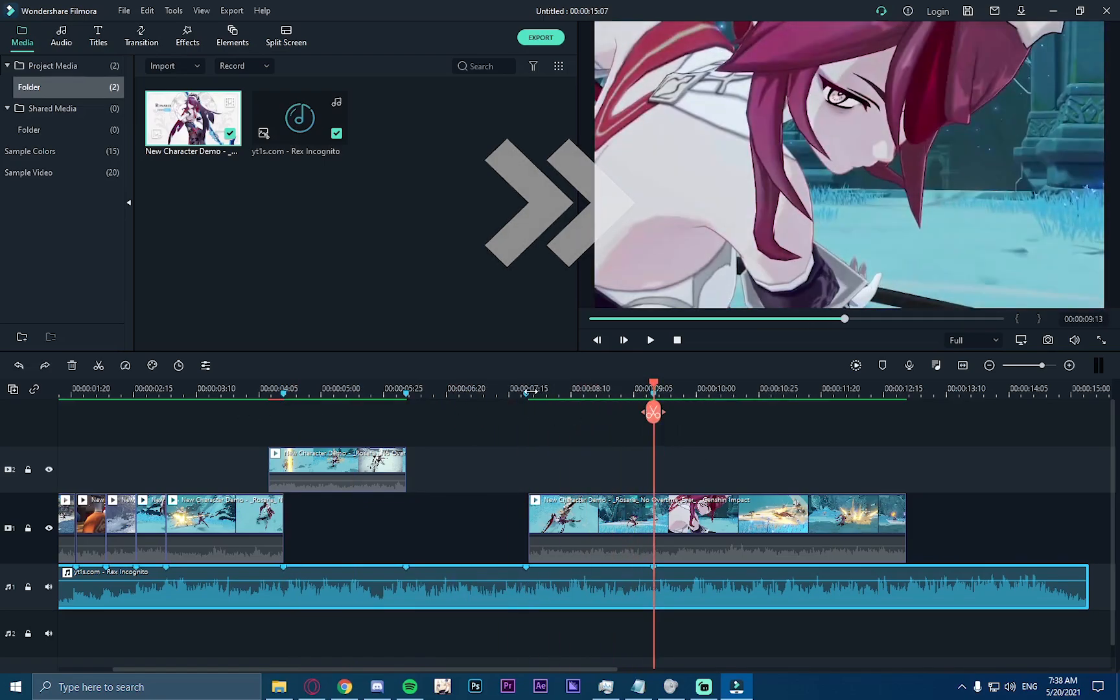
Step: Delete the four markers from the timeline ruler one by one, keeping the markers on the music clip
{"action": "right_click", "coordinate": [530, 392]}
{"action": "left_click", "coordinate": [544, 431]}
{"action": "right_click", "coordinate": [653, 395]}
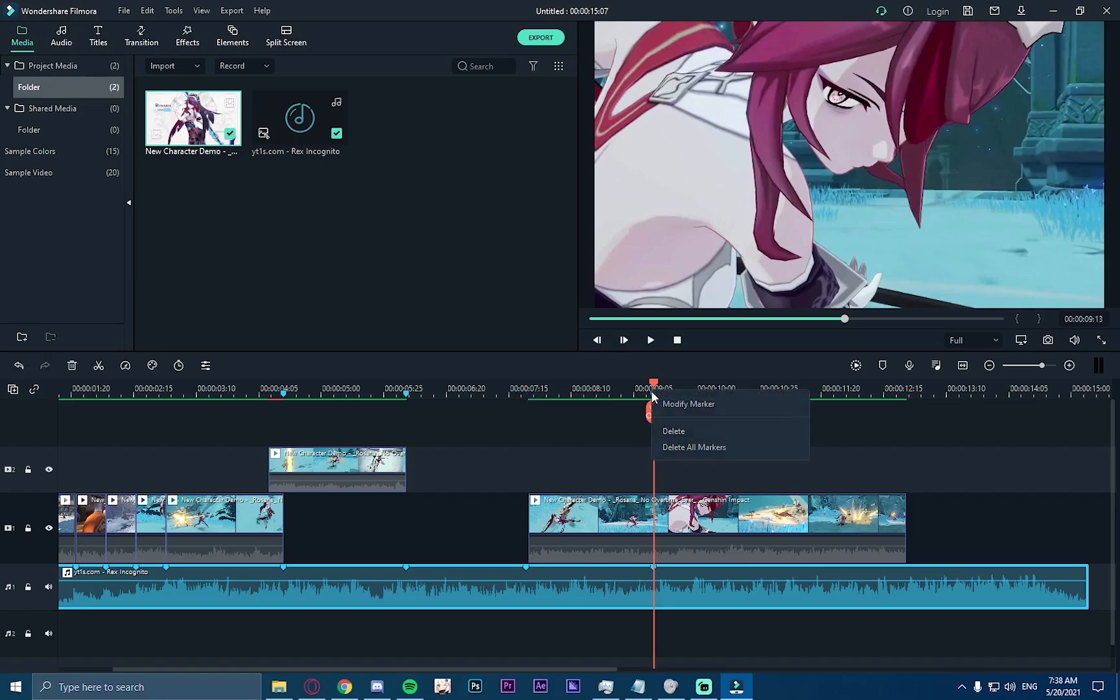
{"action": "left_click", "coordinate": [671, 431]}
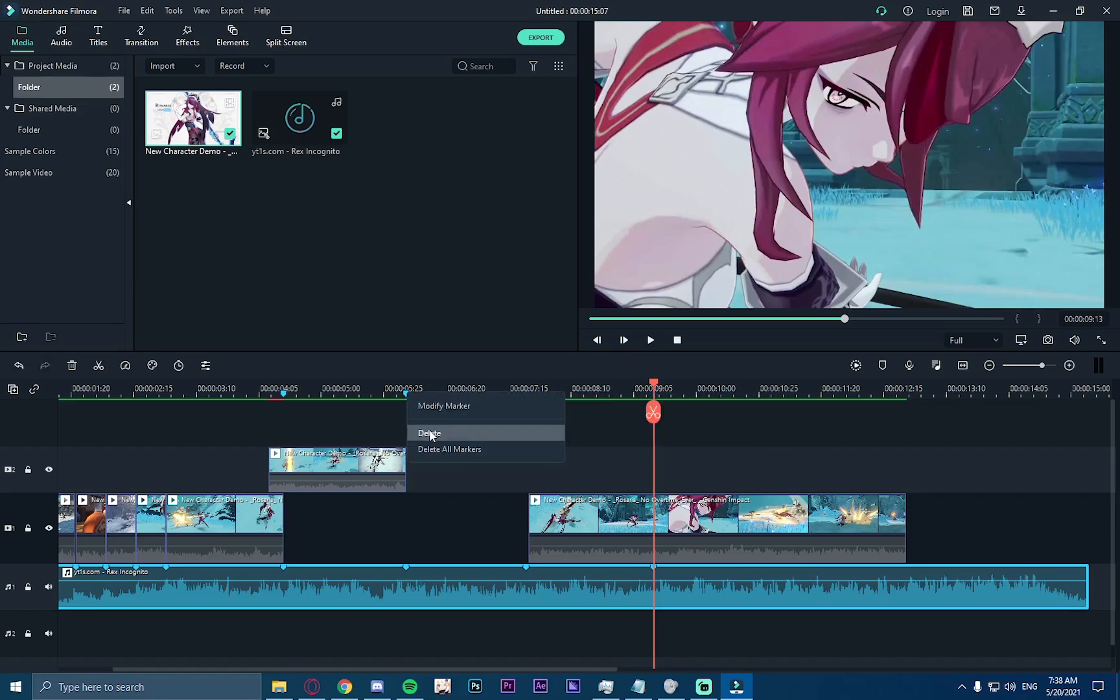
{"action": "left_click", "coordinate": [429, 433]}
{"action": "right_click", "coordinate": [283, 392]}
{"action": "left_click", "coordinate": [313, 439]}
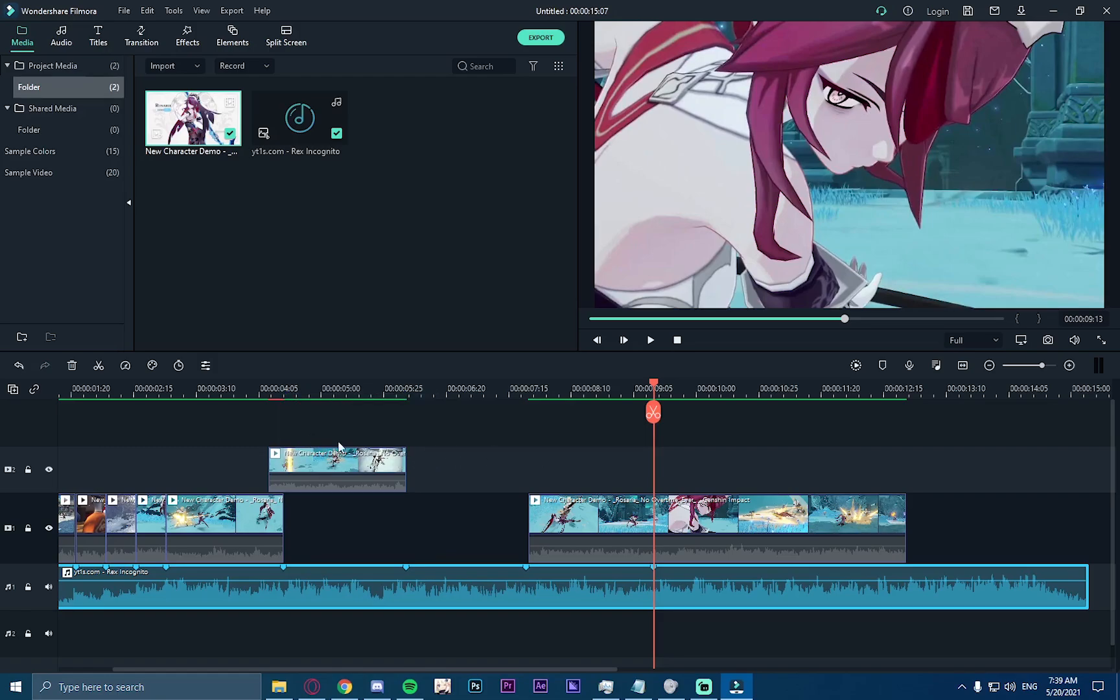
Step: Trim the start of the segment on video track 2 and place it on track 1 directly after the first combat segment
{"action": "left_click", "coordinate": [271, 463]}
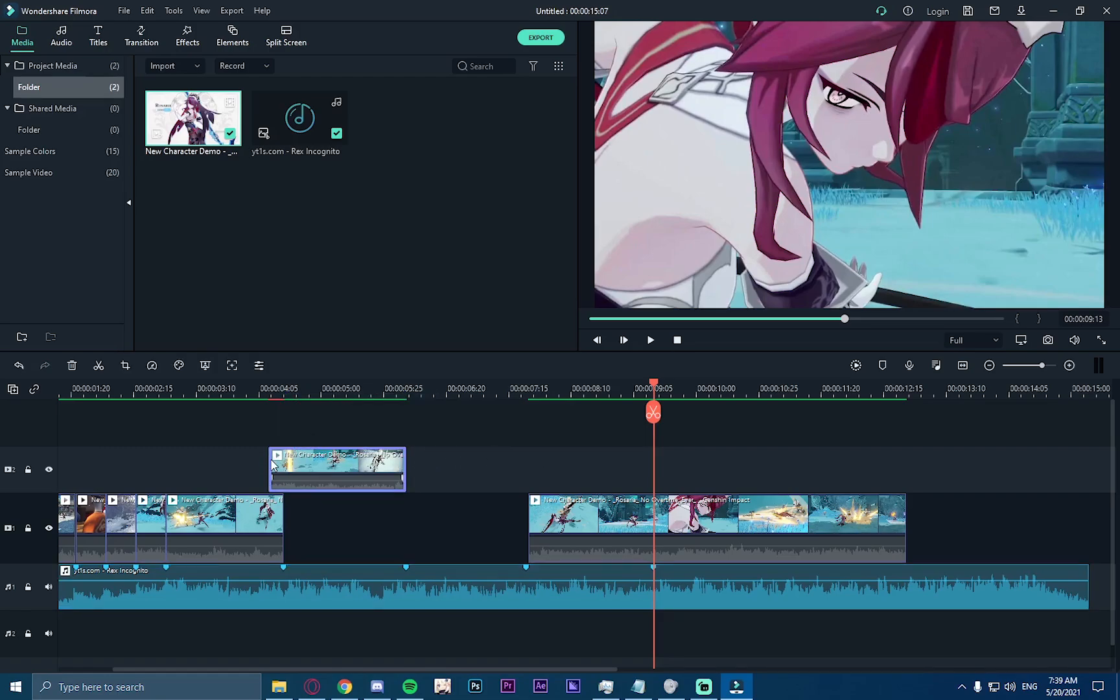
{"action": "left_click_drag", "start_coordinate": [266, 460], "coordinate": [333, 526]}
Step: Split the remaining combat clip at 00:00:08:28 and move its first part so it ends at the third new music marker
{"action": "left_click", "coordinate": [454, 386]}
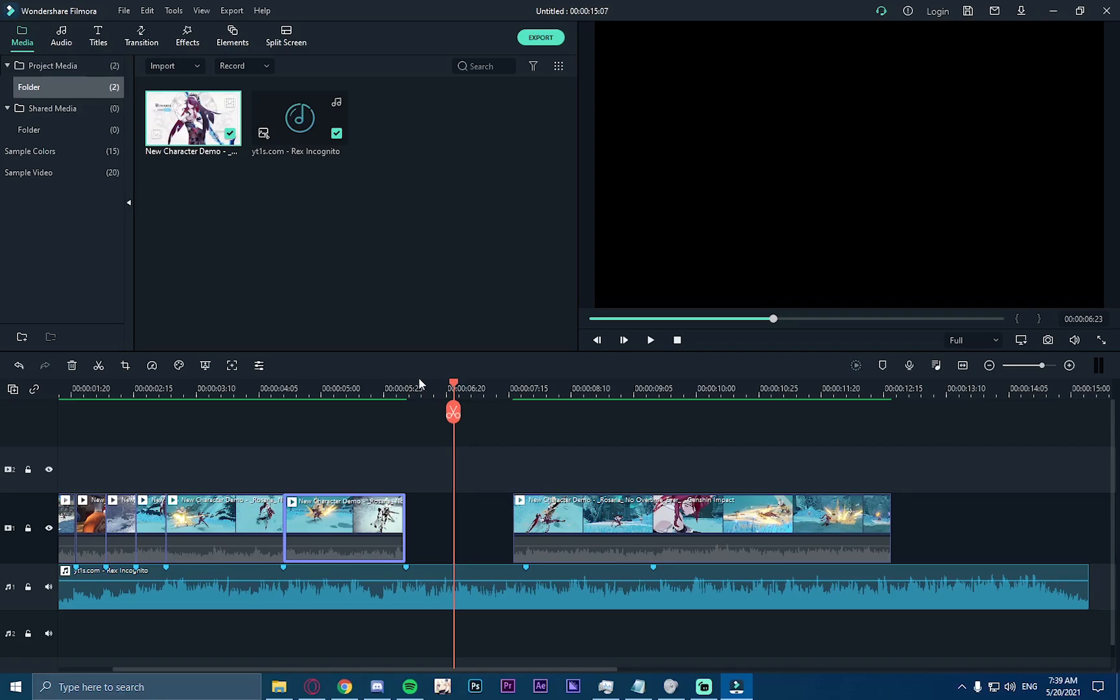
{"action": "left_click_drag", "start_coordinate": [454, 384], "coordinate": [621, 374]}
{"action": "left_click", "coordinate": [641, 509]}
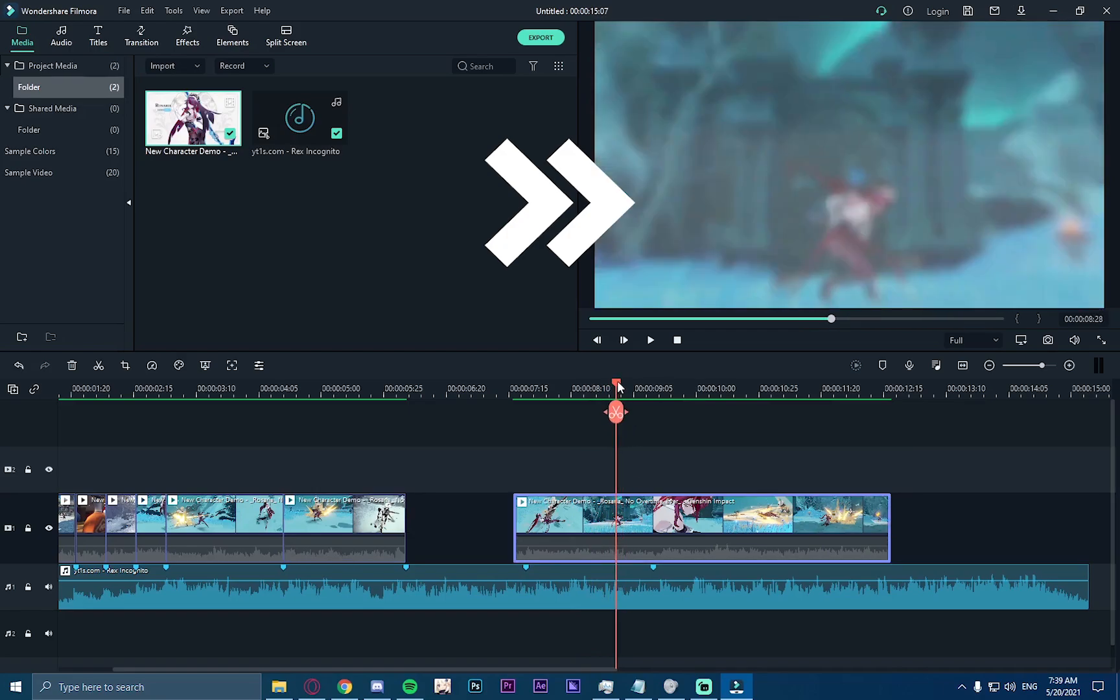
{"action": "left_click", "coordinate": [617, 412]}
{"action": "left_click_drag", "start_coordinate": [564, 512], "coordinate": [462, 501]}
{"action": "left_click", "coordinate": [414, 387]}
{"action": "left_click_drag", "start_coordinate": [416, 387], "coordinate": [456, 383]}
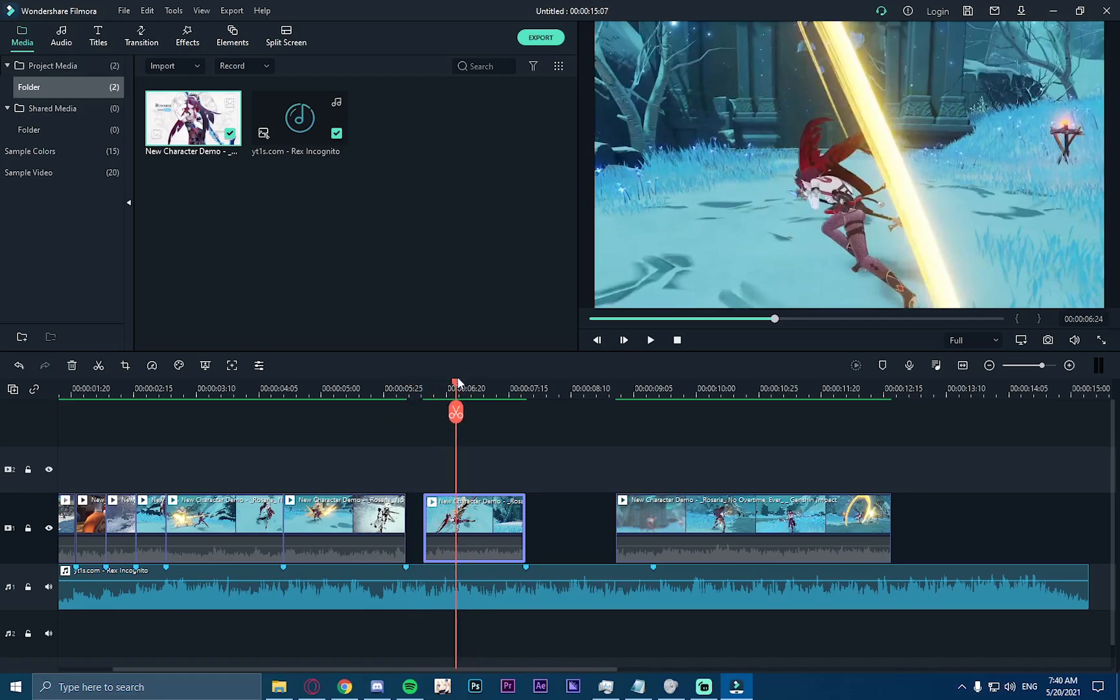
{"action": "left_click_drag", "start_coordinate": [424, 503], "coordinate": [407, 506]}
{"action": "left_click_drag", "start_coordinate": [480, 519], "coordinate": [457, 513]}
{"action": "mouse_move", "coordinate": [456, 387]}
{"action": "left_mouse_down"}
{"action": "mouse_move", "coordinate": [415, 387]}
{"action": "mouse_move", "coordinate": [446, 387]}
{"action": "left_mouse_up"}
{"action": "key", "text": "ctrl+z"}
{"action": "key", "text": "ctrl+z"}
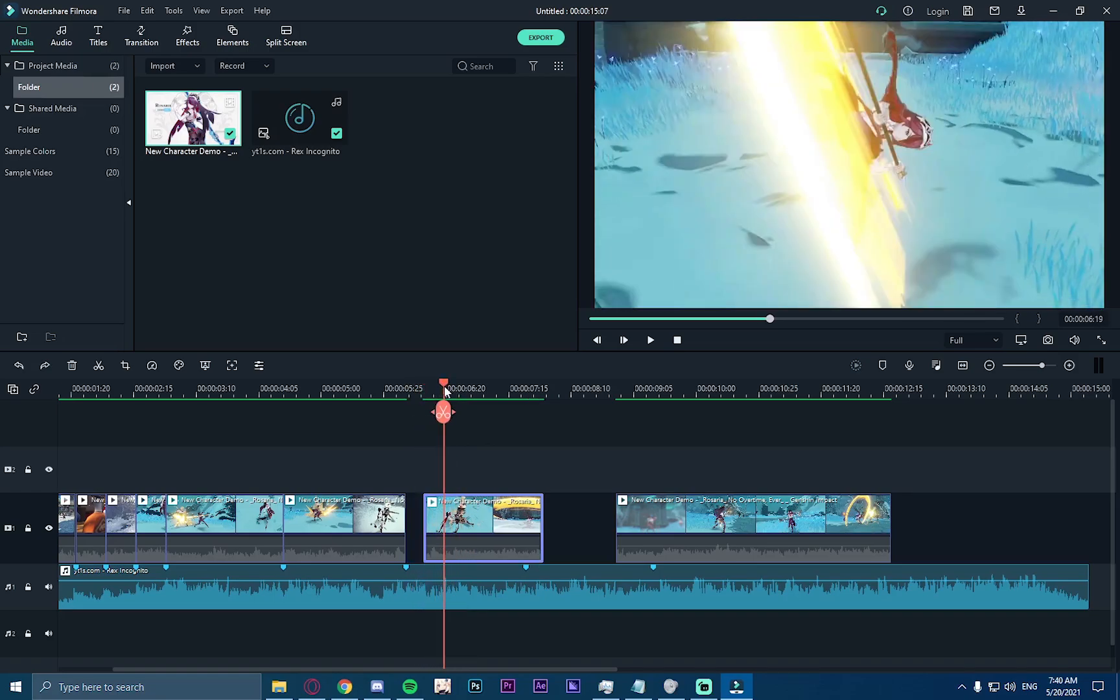
Step: Slow the third combat segment to 0.80x speed and fit it between the second and third new music markers
{"action": "right_click", "coordinate": [492, 514]}
{"action": "left_click", "coordinate": [559, 278]}
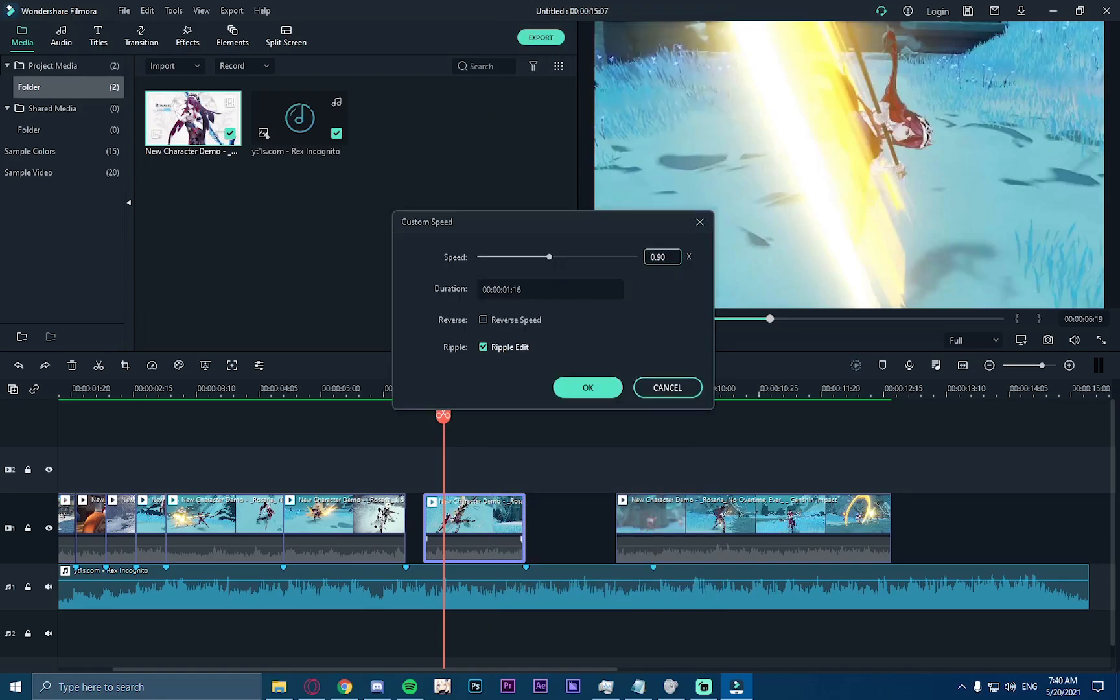
{"action": "left_click", "coordinate": [607, 382]}
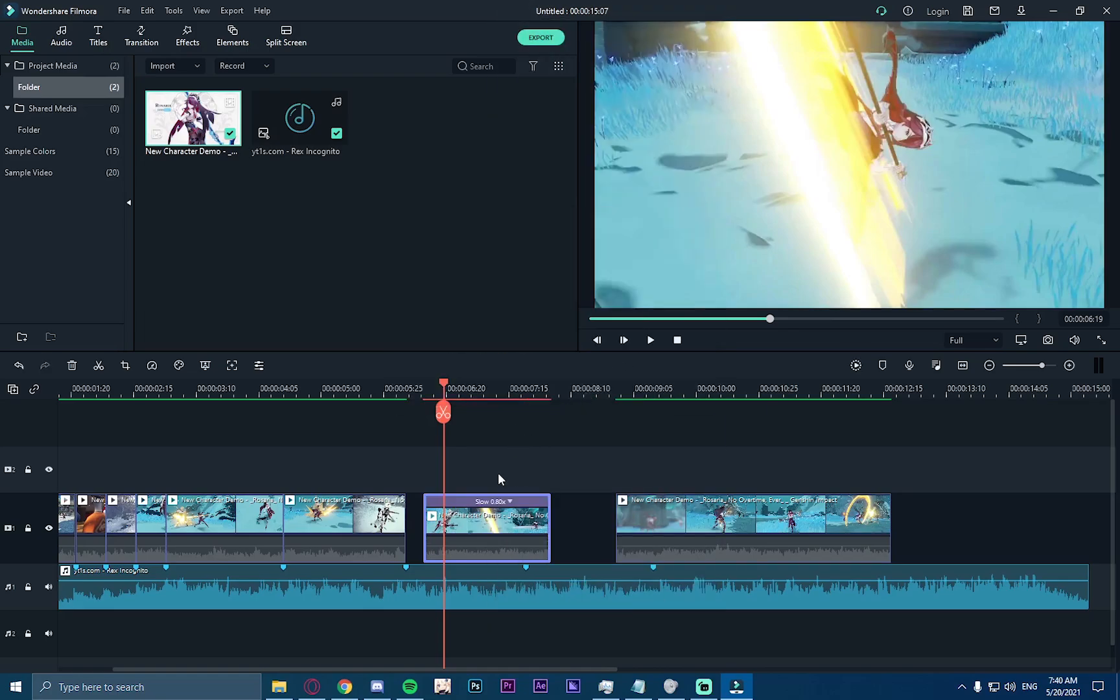
{"action": "left_click_drag", "start_coordinate": [491, 523], "coordinate": [469, 522]}
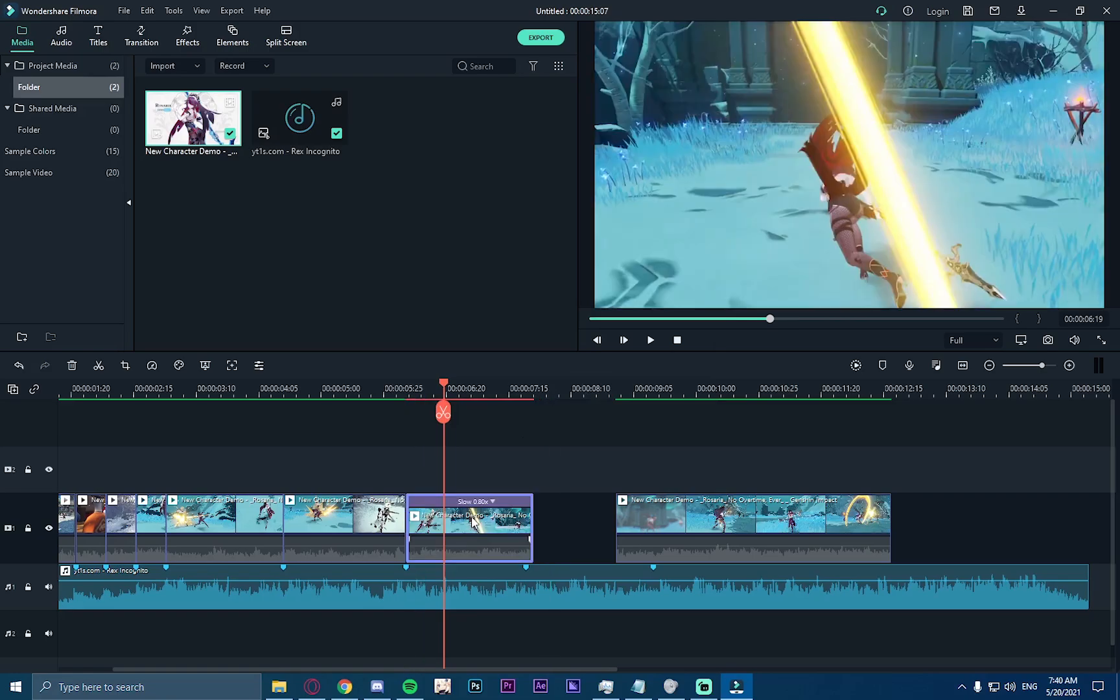
{"action": "left_click_drag", "start_coordinate": [442, 387], "coordinate": [525, 388]}
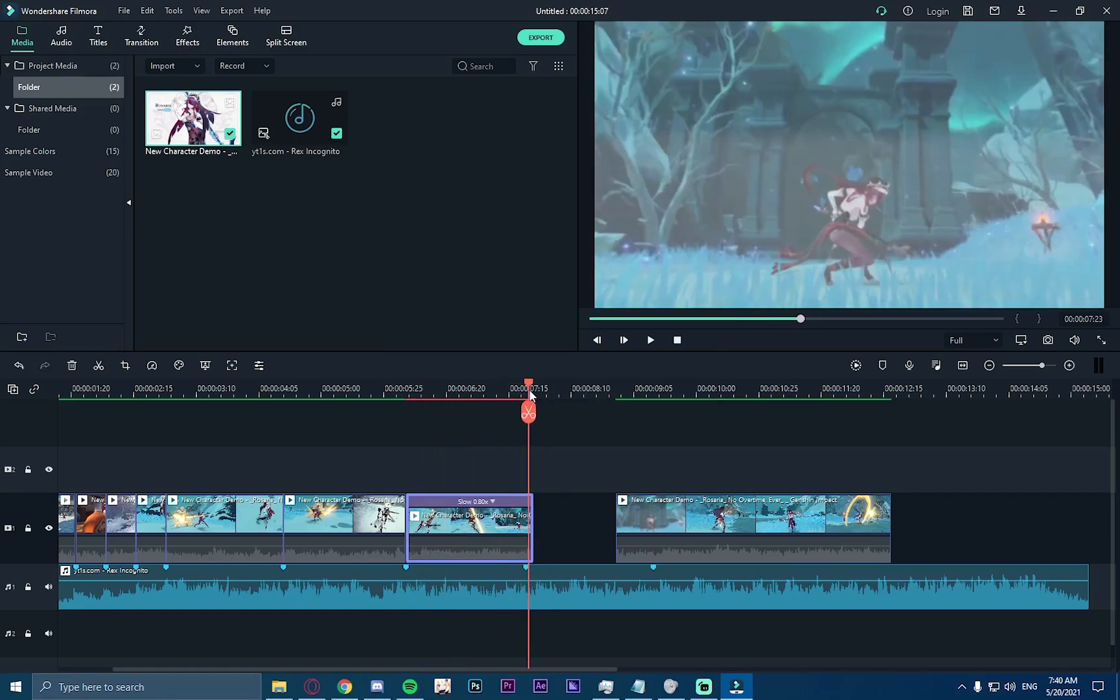
{"action": "mouse_move", "coordinate": [453, 531]}
{"action": "left_mouse_down"}
{"action": "mouse_move", "coordinate": [461, 491]}
{"action": "mouse_move", "coordinate": [433, 475]}
{"action": "mouse_move", "coordinate": [463, 477]}
{"action": "mouse_move", "coordinate": [467, 521]}
{"action": "left_mouse_up"}
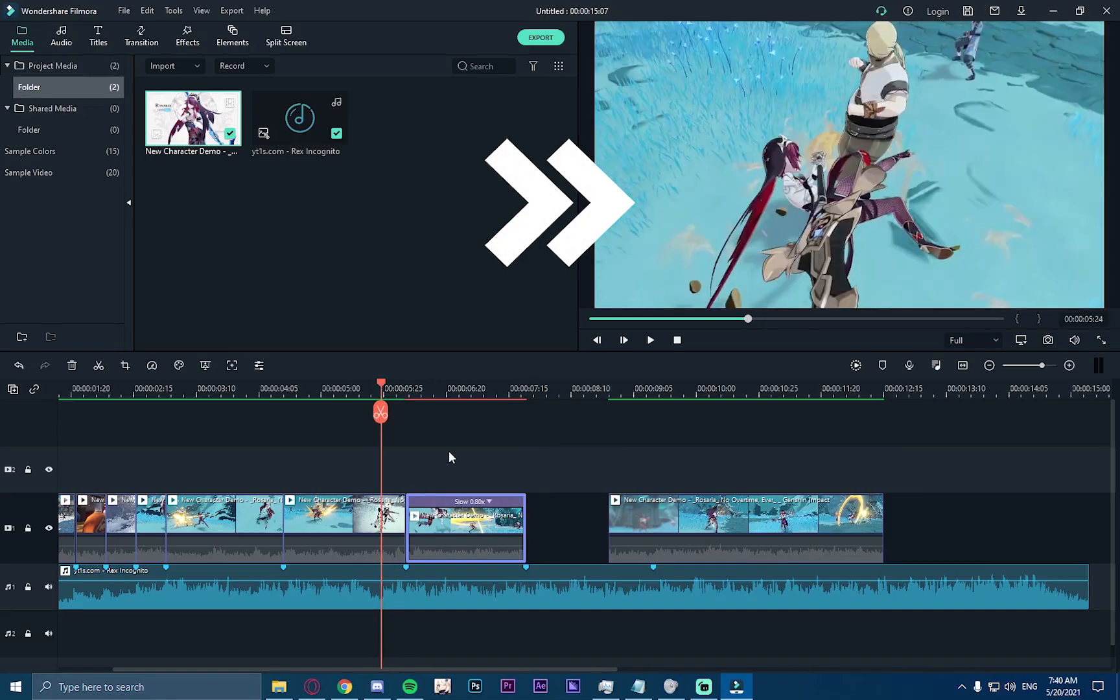
Step: Render the timeline preview and play back the combat segments, including from 00:00:04:10, to check them against the beat
{"action": "left_click", "coordinate": [452, 457]}
{"action": "key", "text": "Return"}
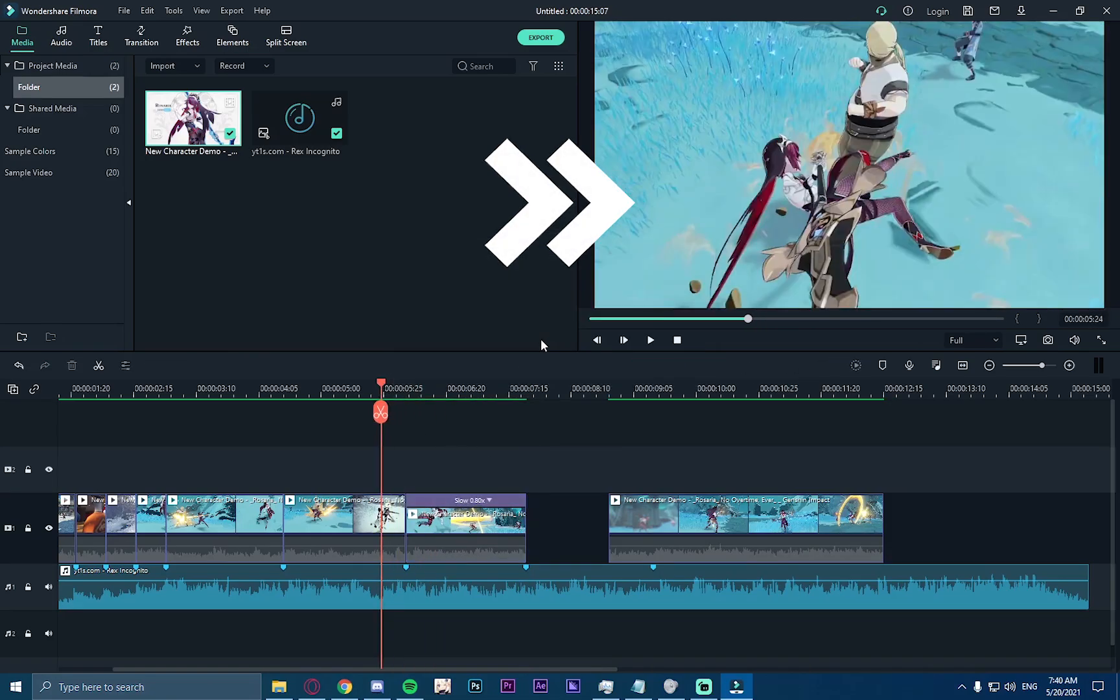
{"action": "key", "text": "space"}
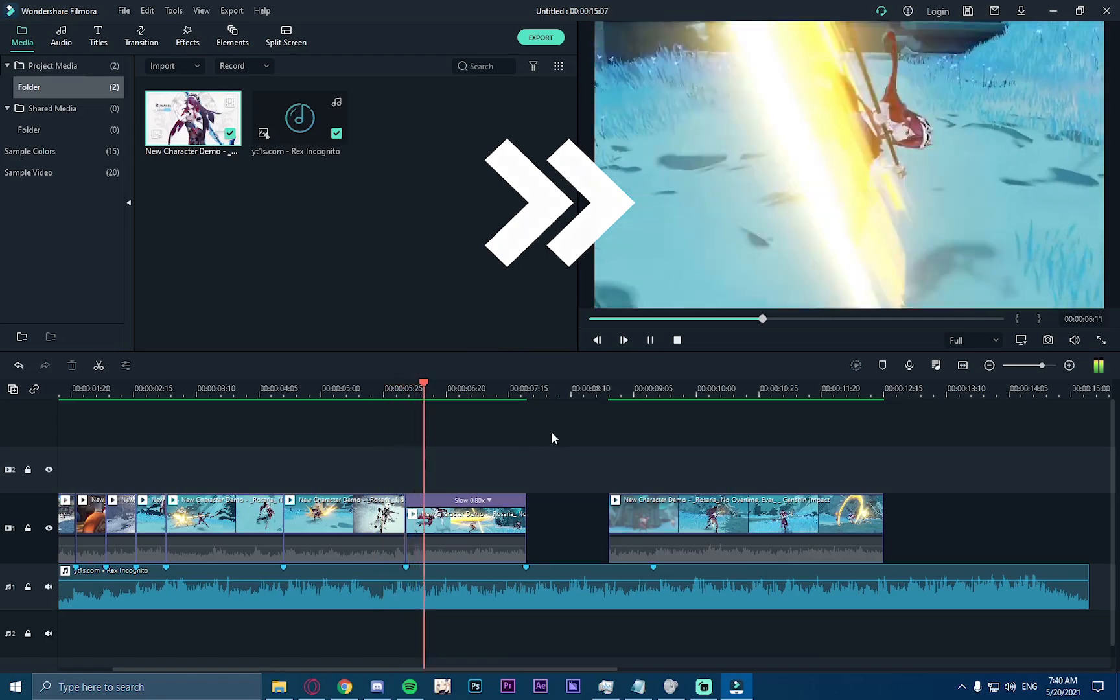
{"action": "key", "text": "space"}
{"action": "left_click", "coordinate": [461, 392]}
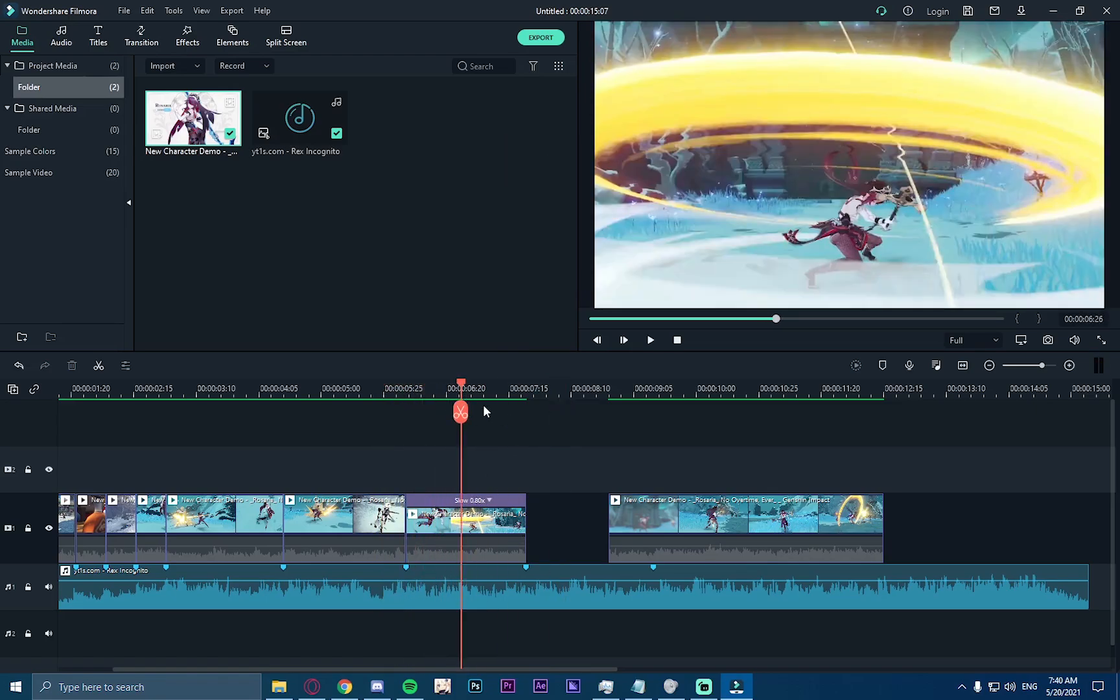
{"action": "left_click_drag", "start_coordinate": [464, 381], "coordinate": [270, 358]}
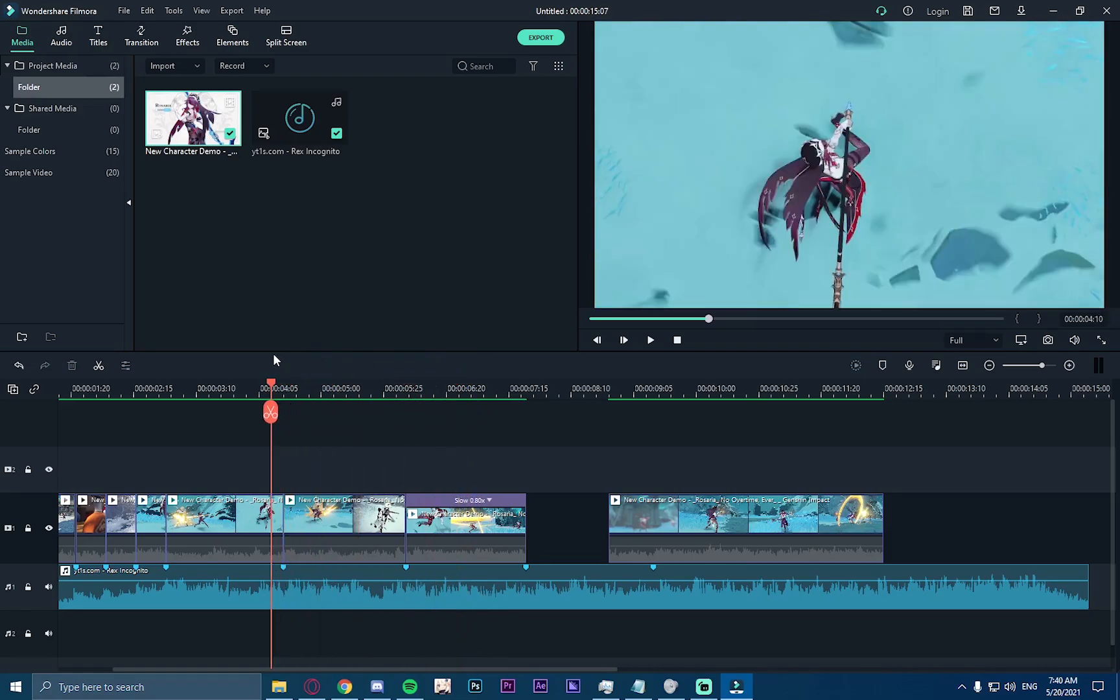
{"action": "key", "text": "space"}
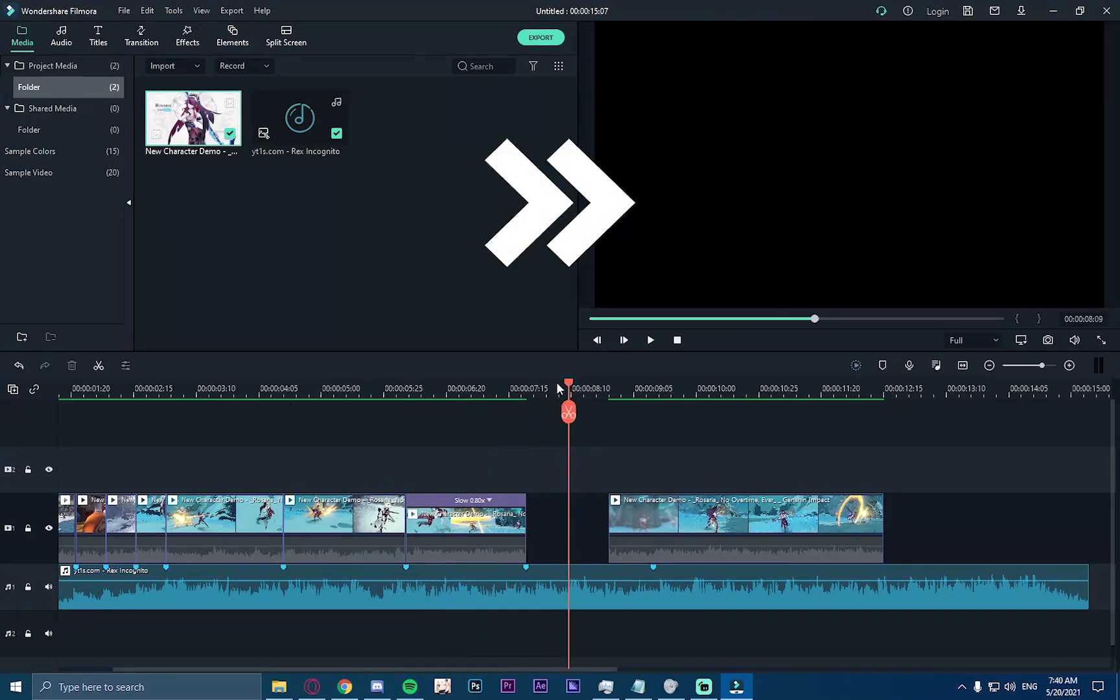
{"action": "key", "text": "space"}
Step: Trim the last combat clip and fit it between the third and fourth new music markers
{"action": "left_click_drag", "start_coordinate": [706, 394], "coordinate": [882, 387]}
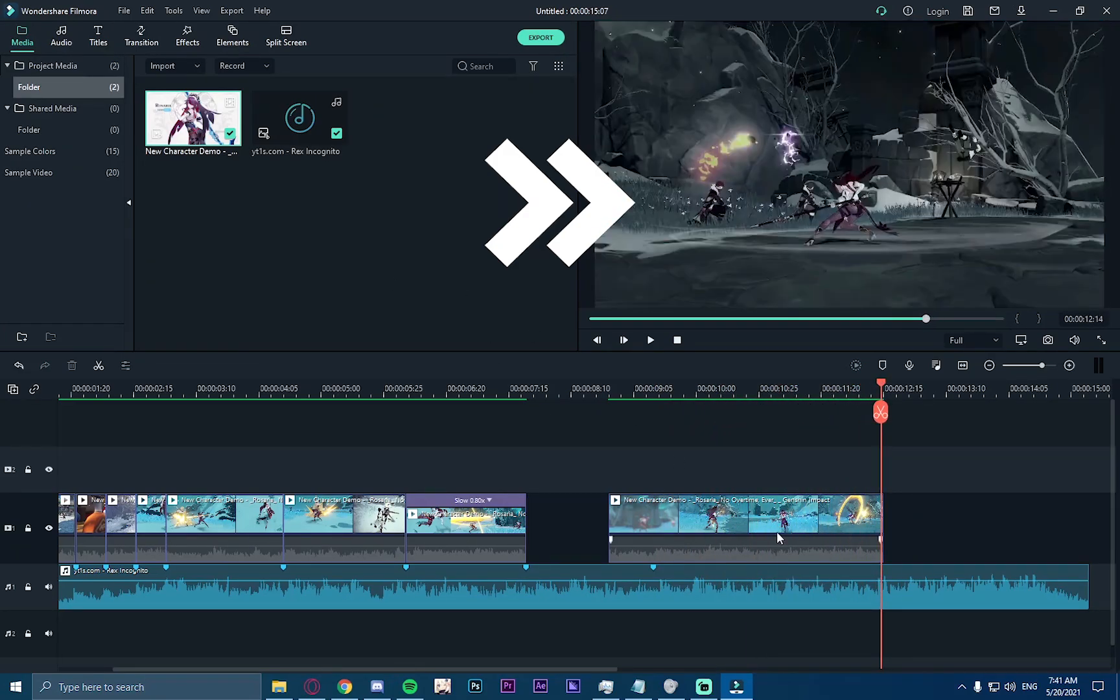
{"action": "left_click_drag", "start_coordinate": [778, 538], "coordinate": [520, 387]}
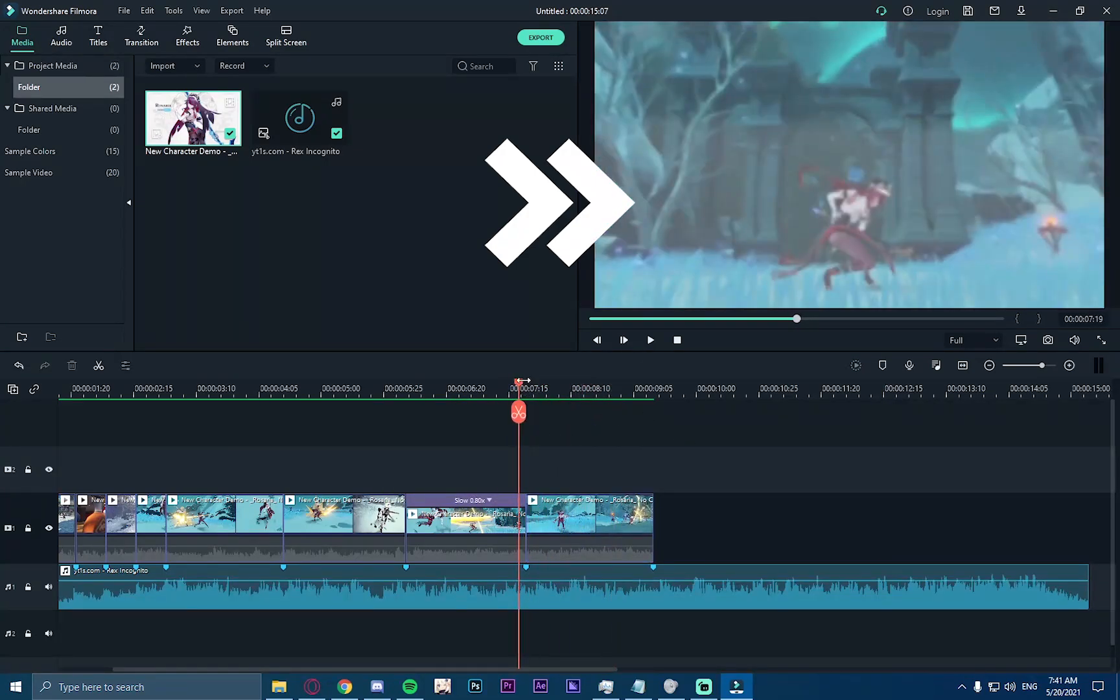
Step: Trim the last combat segment's start to 00:00:07:28 and move it directly against the slowed third segment
{"action": "left_click_drag", "start_coordinate": [575, 520], "coordinate": [609, 516]}
{"action": "left_click", "coordinate": [543, 387]}
{"action": "left_click_drag", "start_coordinate": [543, 387], "coordinate": [541, 382]}
{"action": "left_click_drag", "start_coordinate": [528, 518], "coordinate": [538, 519]}
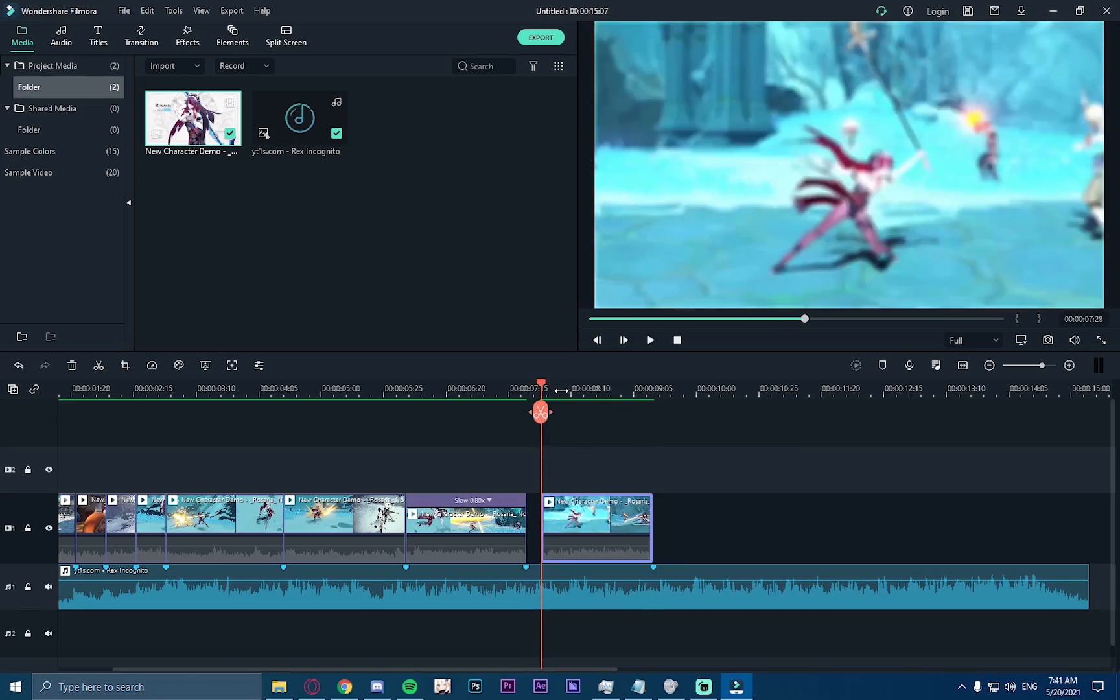
{"action": "mouse_move", "coordinate": [543, 387]}
{"action": "left_mouse_down"}
{"action": "mouse_move", "coordinate": [517, 384]}
{"action": "mouse_move", "coordinate": [549, 387]}
{"action": "left_mouse_up"}
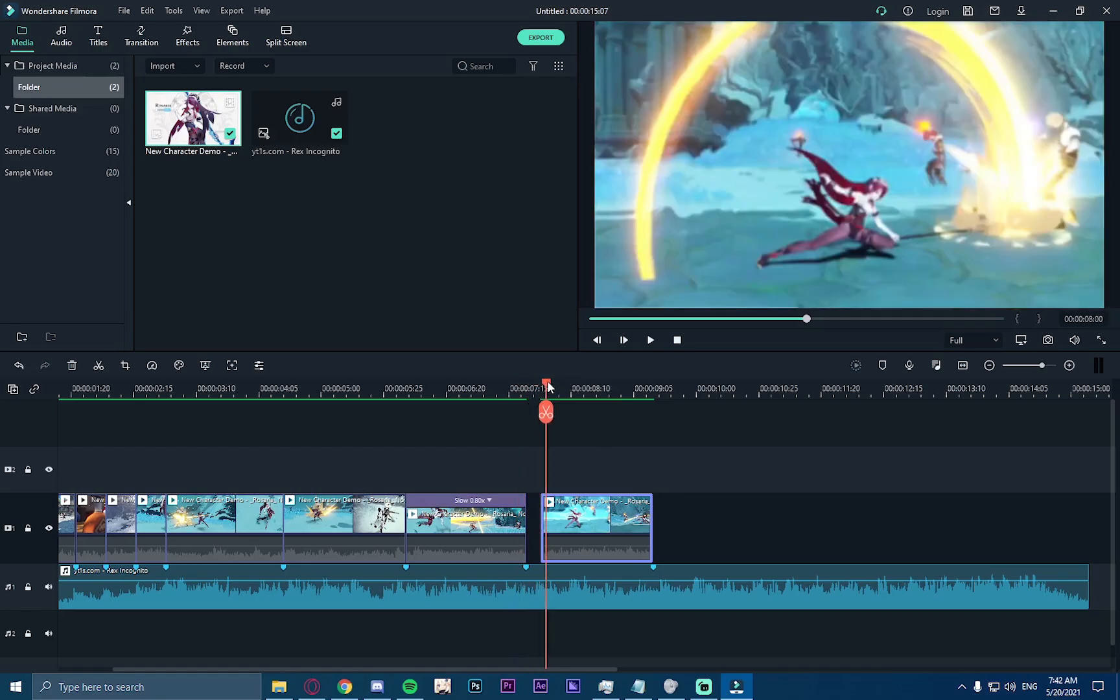
{"action": "left_click_drag", "start_coordinate": [559, 499], "coordinate": [543, 500]}
Step: Try the last combat segment at 0.80x and 0.90x speed to stretch it to the fourth new music marker
{"action": "right_click", "coordinate": [591, 505]}
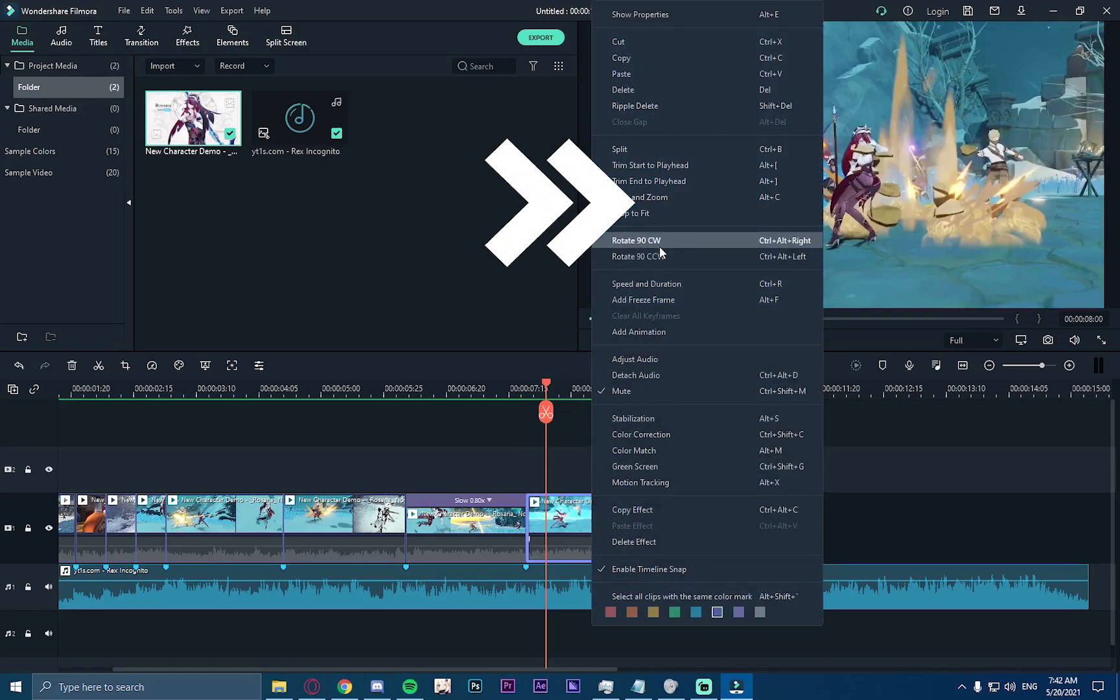
{"action": "left_click", "coordinate": [661, 284]}
{"action": "scroll", "coordinate": [662, 257], "scroll_direction": "up", "scroll_amount": 1}
{"action": "left_click", "coordinate": [601, 388]}
{"action": "right_click", "coordinate": [619, 516]}
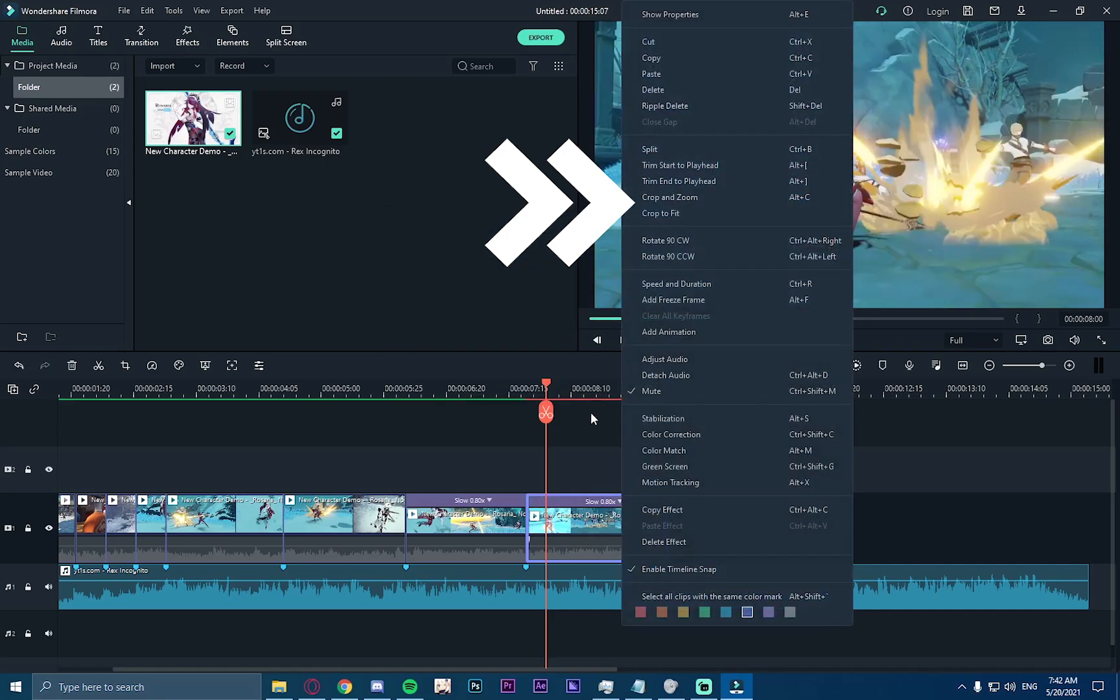
{"action": "left_click", "coordinate": [710, 283]}
{"action": "scroll", "coordinate": [662, 257], "scroll_direction": "up", "scroll_amount": 1}
{"action": "left_click", "coordinate": [598, 387]}
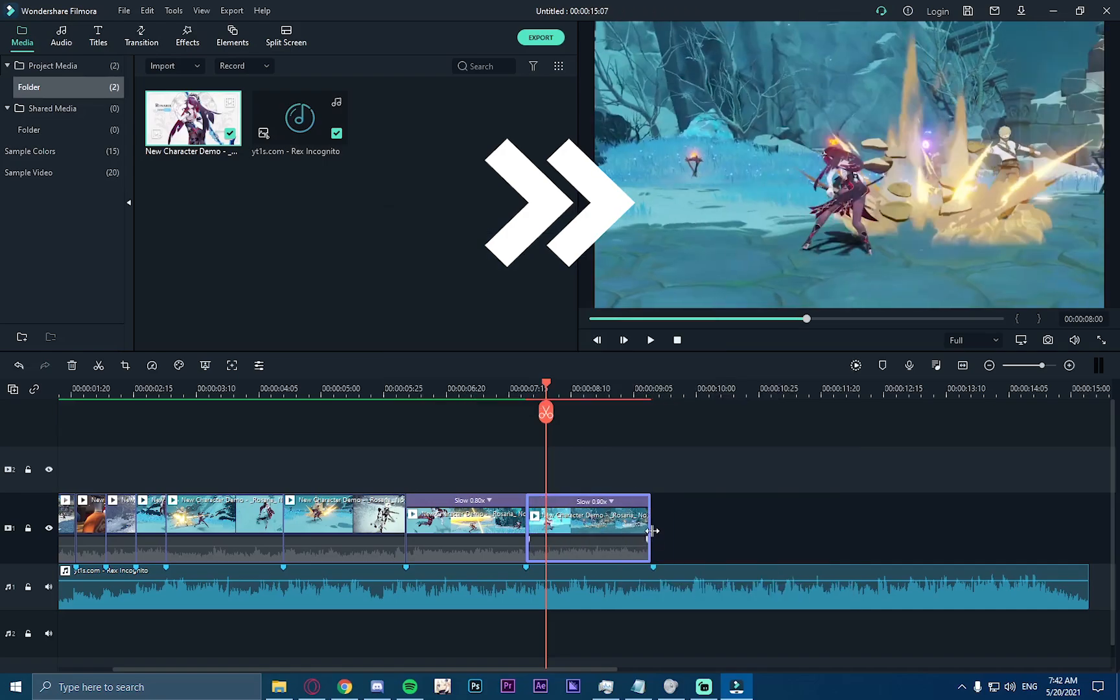
Step: Set the last combat segment's speed to 0.95x
{"action": "left_click_drag", "start_coordinate": [638, 384], "coordinate": [611, 387]}
{"action": "right_click", "coordinate": [617, 518]}
{"action": "left_click", "coordinate": [671, 284]}
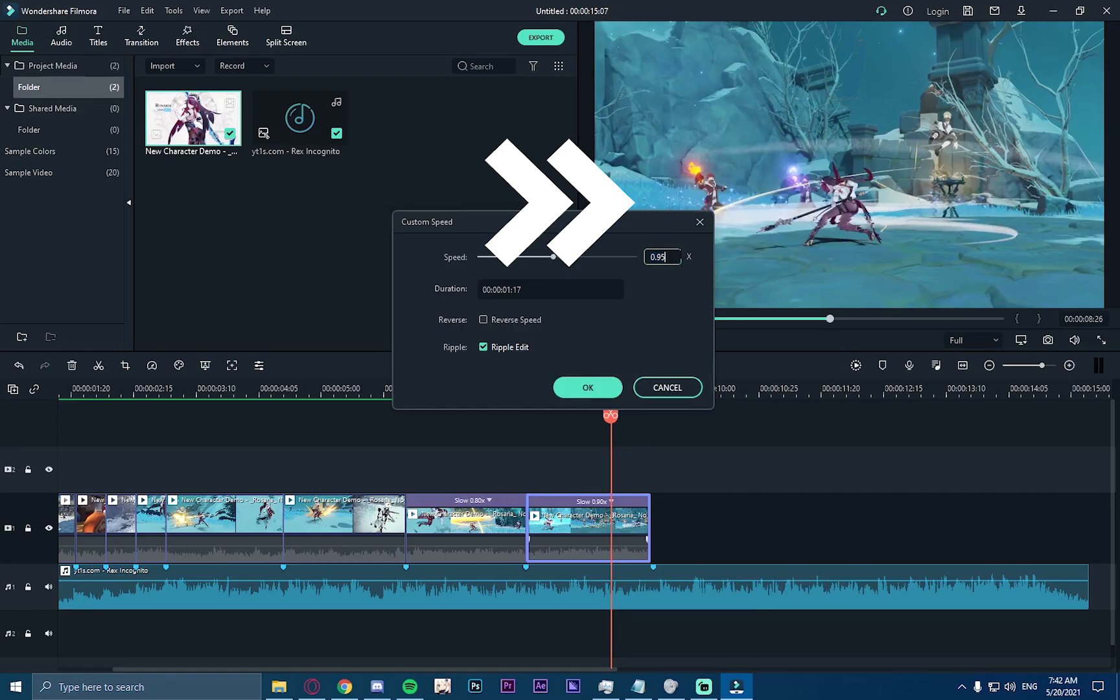
{"action": "left_click", "coordinate": [596, 387]}
Step: Set the last combat segment's speed to 0.85x to make it reach the fourth new music marker
{"action": "right_click", "coordinate": [626, 518]}
{"action": "left_click", "coordinate": [669, 284]}
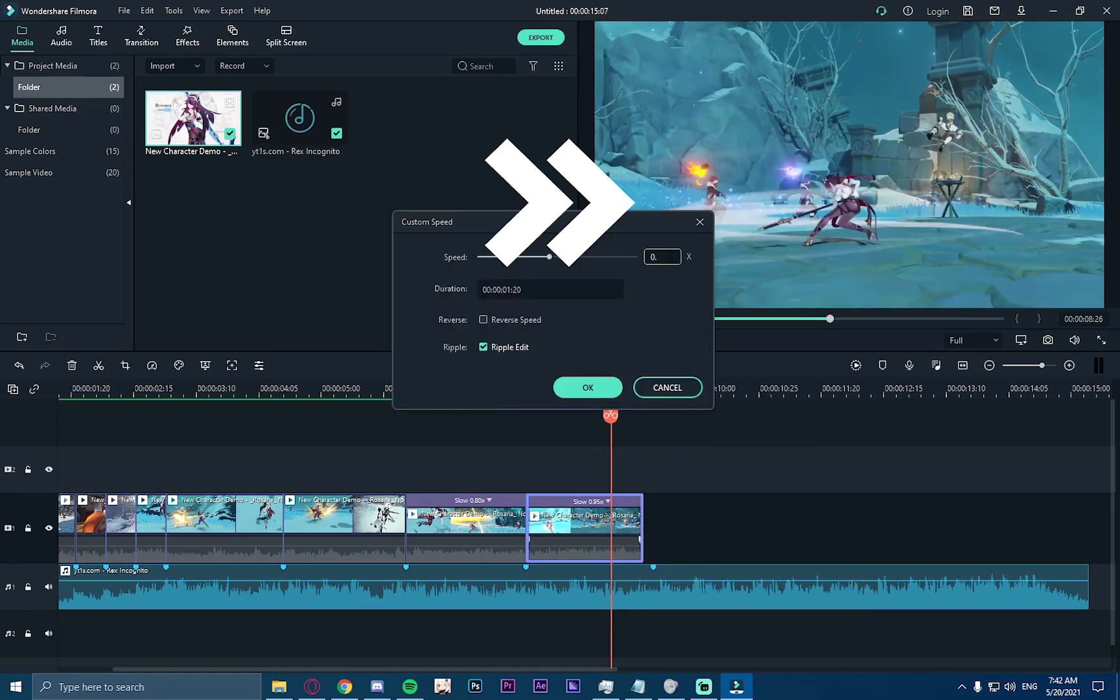
{"action": "left_click", "coordinate": [588, 388]}
{"action": "left_click", "coordinate": [645, 388]}
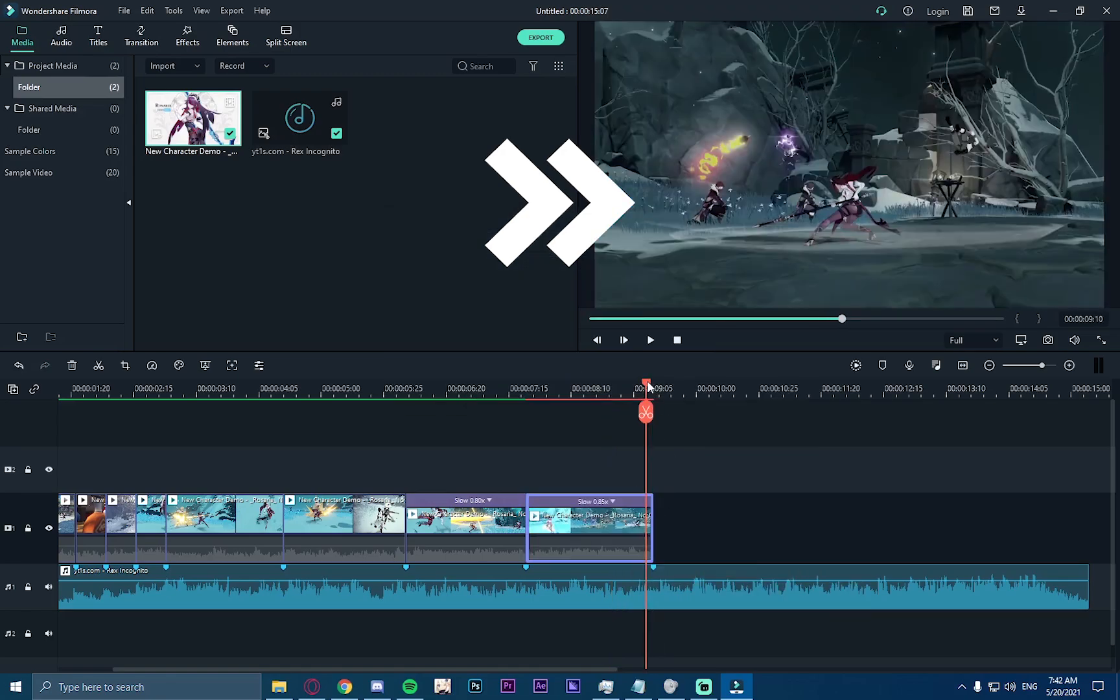
Step: Render the timeline preview and play the combat clips from 00:00:04:19 through the end of the music
{"action": "left_click_drag", "start_coordinate": [645, 387], "coordinate": [565, 384]}
{"action": "left_click", "coordinate": [293, 388]}
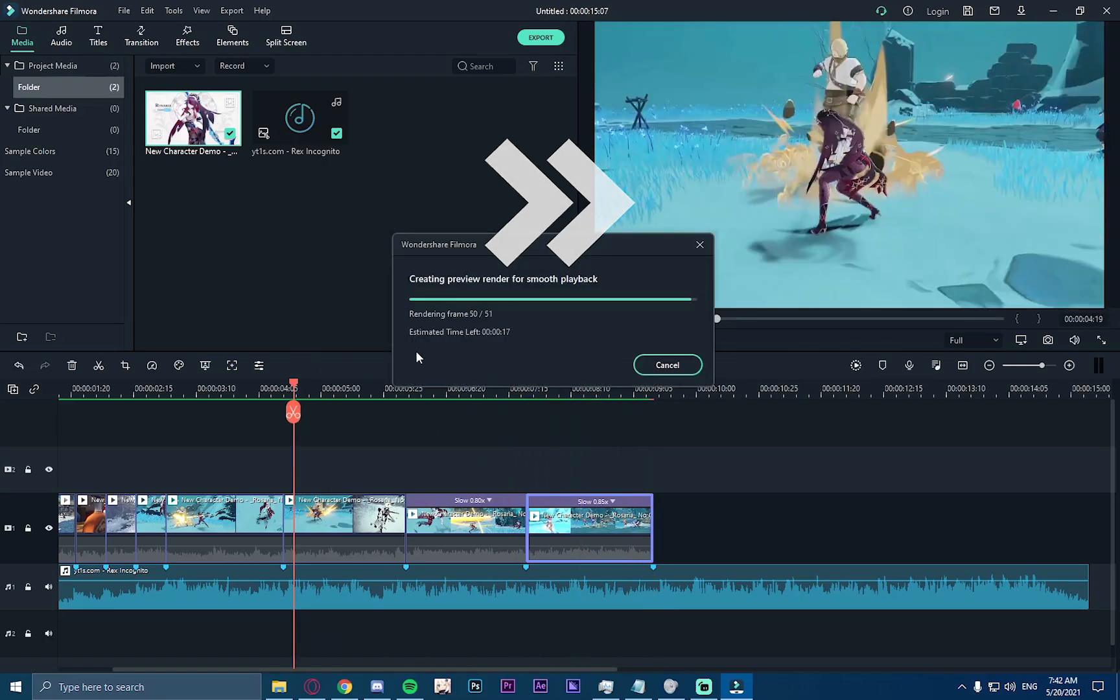
{"action": "key", "text": "space"}
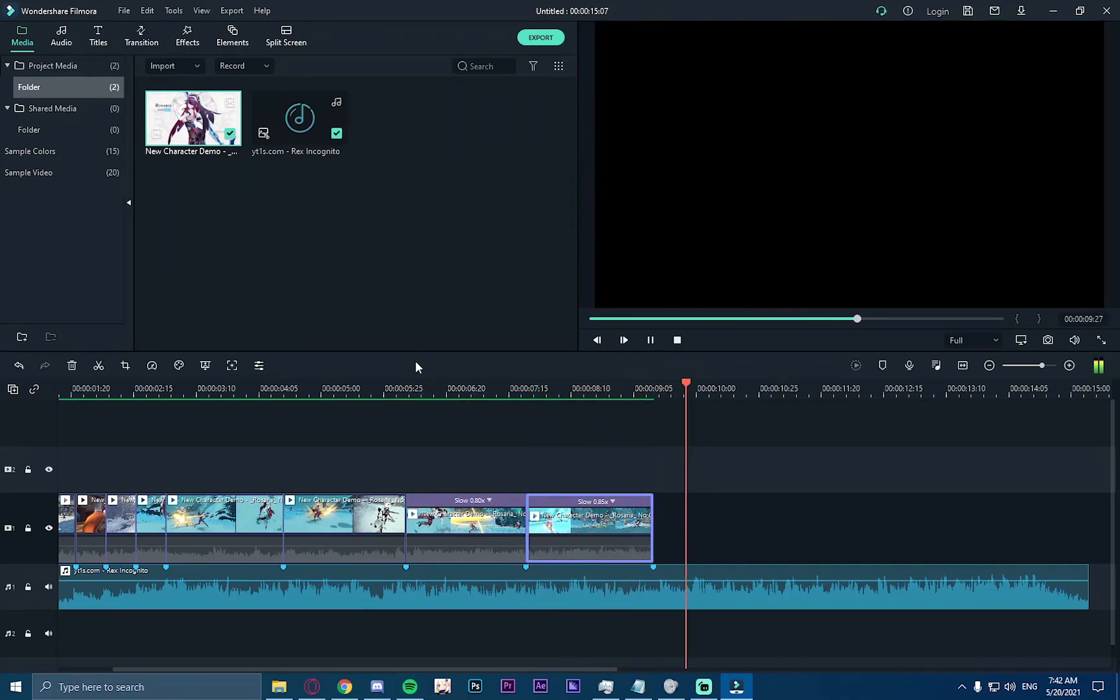
{"action": "left_click_drag", "start_coordinate": [880, 385], "coordinate": [447, 391]}
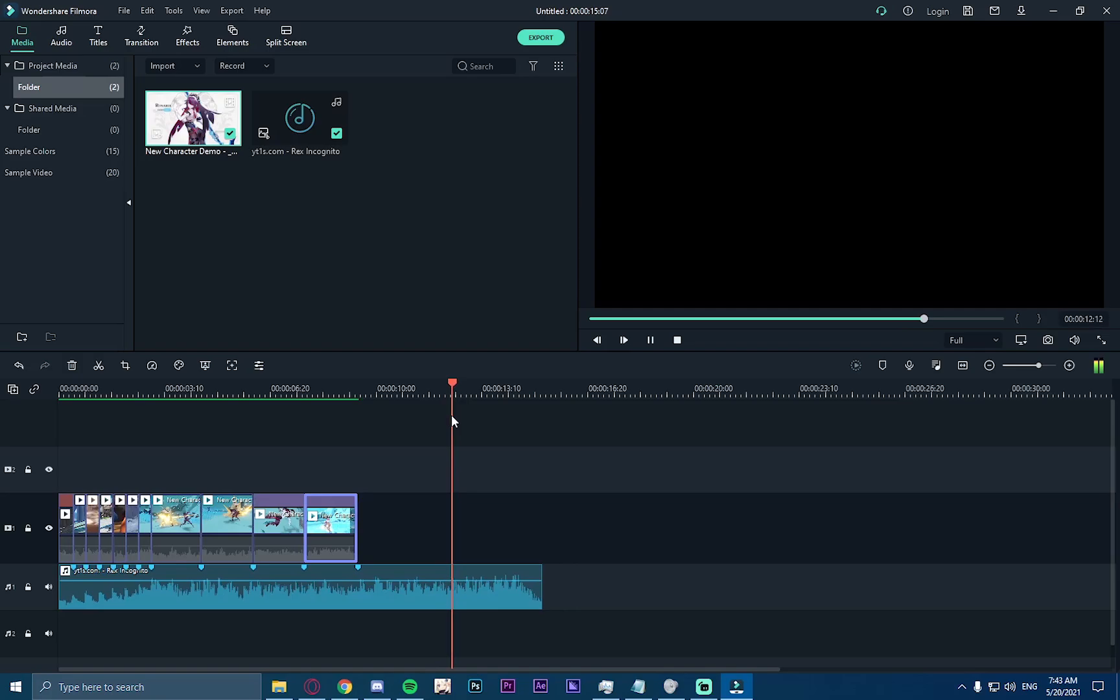
{"action": "left_click", "coordinate": [650, 340]}
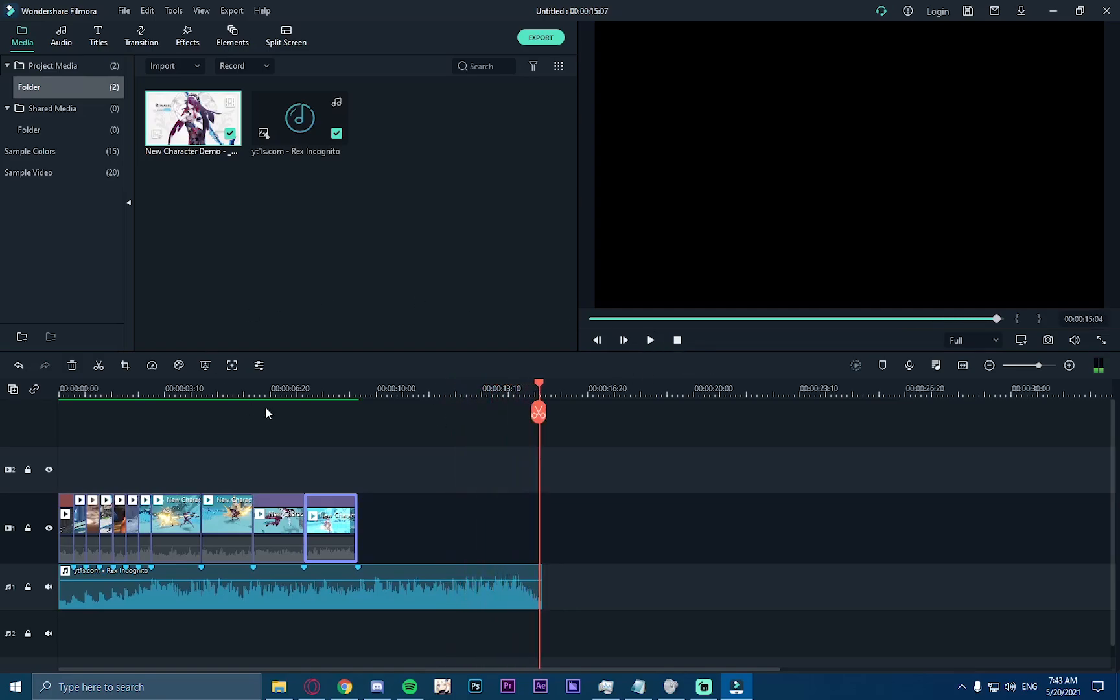
Step: Scrub through the edited sequence to review the opening character clips and the combat clips
{"action": "left_click", "coordinate": [293, 386]}
{"action": "left_click", "coordinate": [399, 463]}
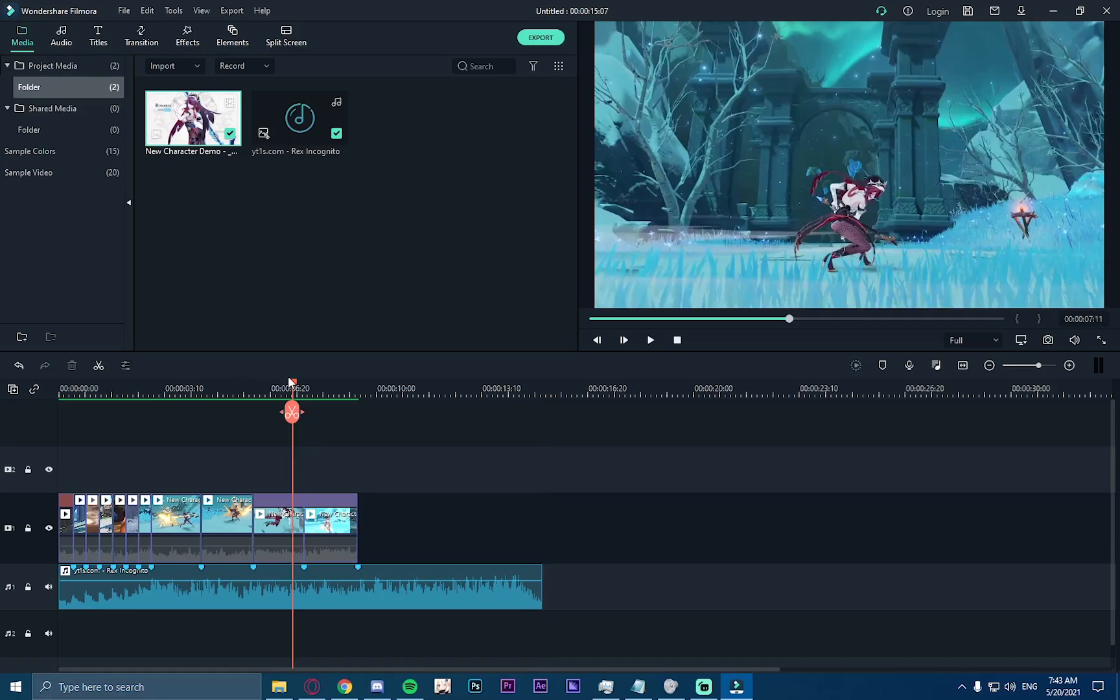
{"action": "left_click_drag", "start_coordinate": [290, 379], "coordinate": [124, 373]}
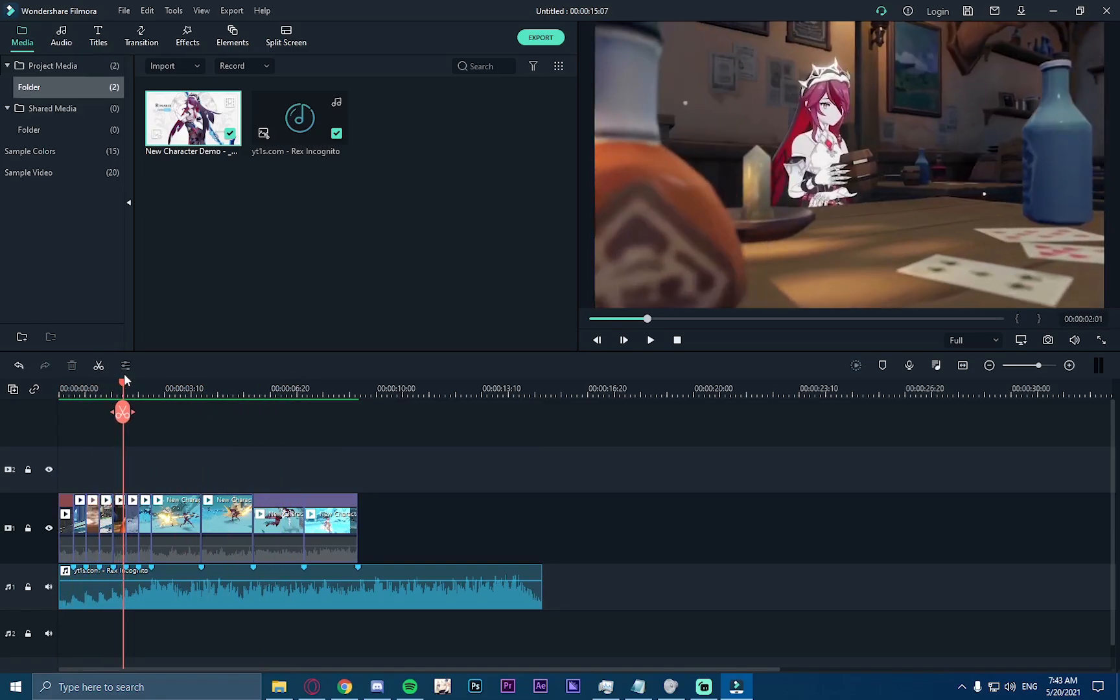
{"action": "left_click_drag", "start_coordinate": [124, 377], "coordinate": [245, 400]}
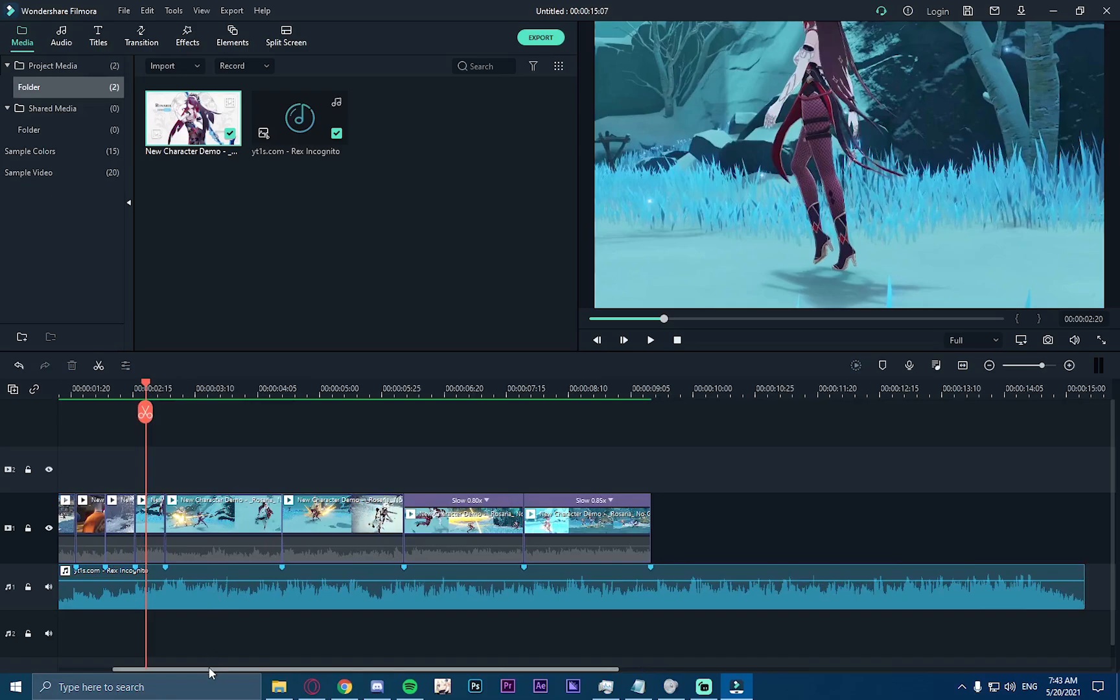
{"action": "left_click_drag", "start_coordinate": [209, 668], "coordinate": [154, 668]}
{"action": "left_click", "coordinate": [123, 388]}
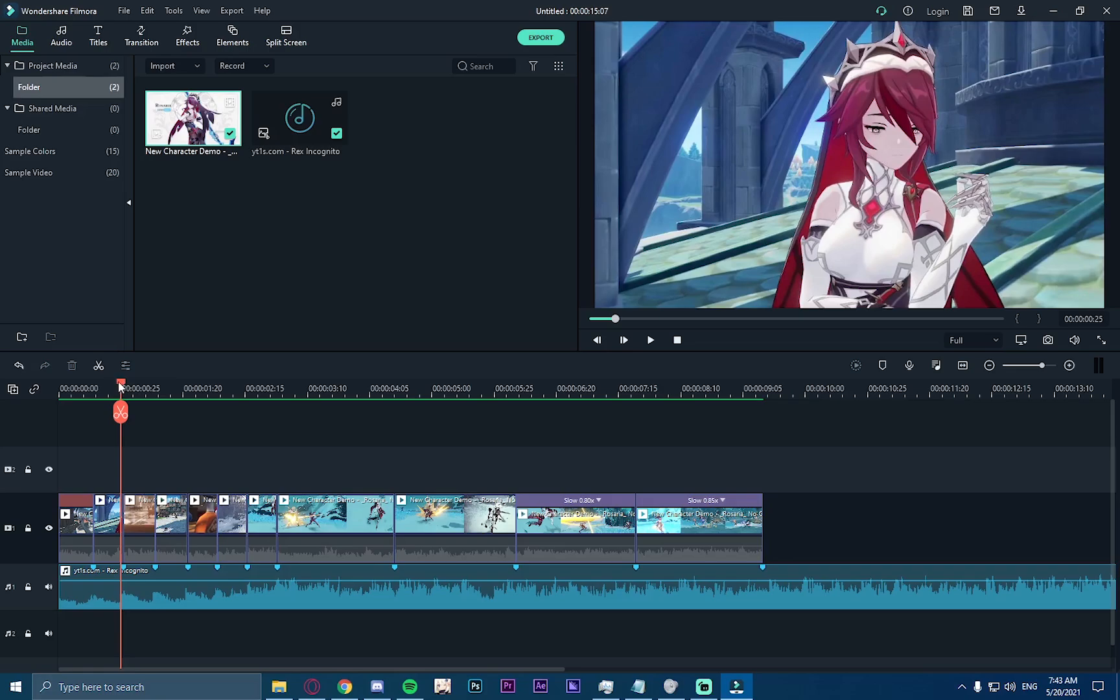
{"action": "left_click_drag", "start_coordinate": [120, 386], "coordinate": [167, 402]}
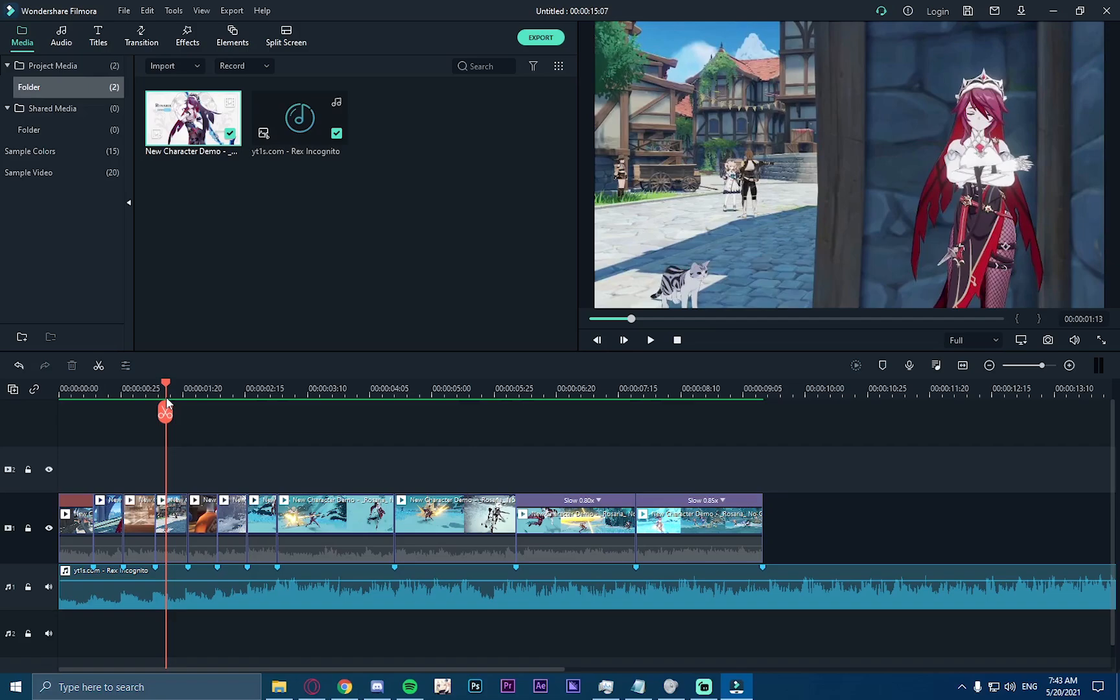
Step: Browse the included title presets, from openers, titles and lower thirds to end credits
{"action": "scroll", "coordinate": [317, 407], "scroll_direction": "down", "scroll_amount": 1}
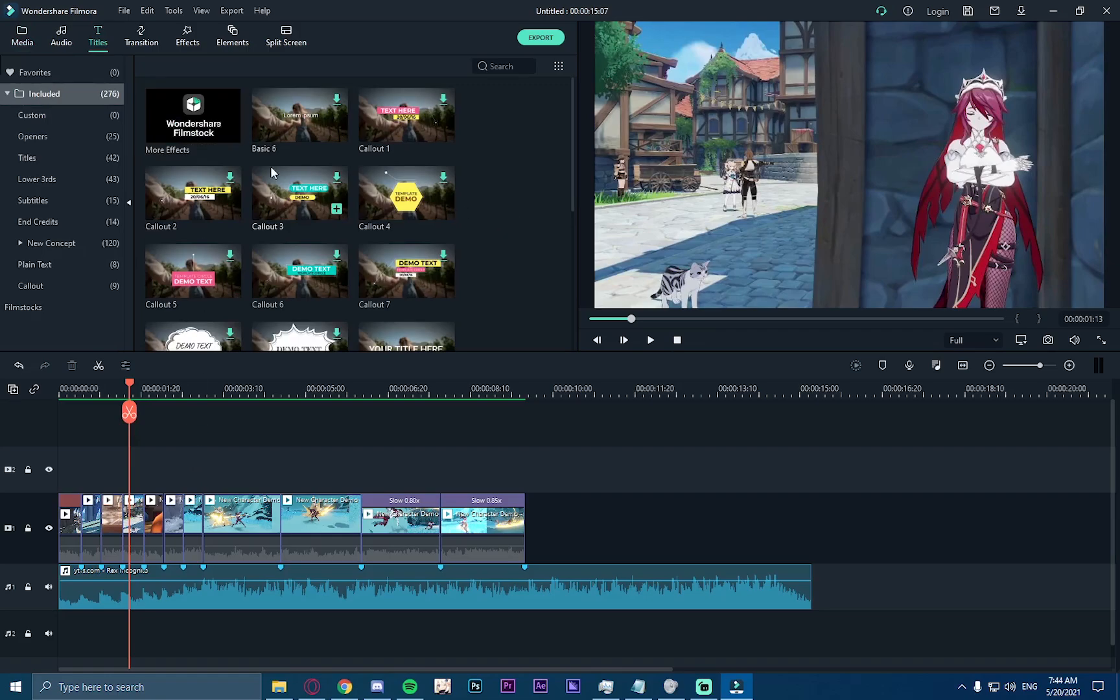
{"action": "left_click", "coordinate": [53, 137]}
{"action": "left_click", "coordinate": [53, 156]}
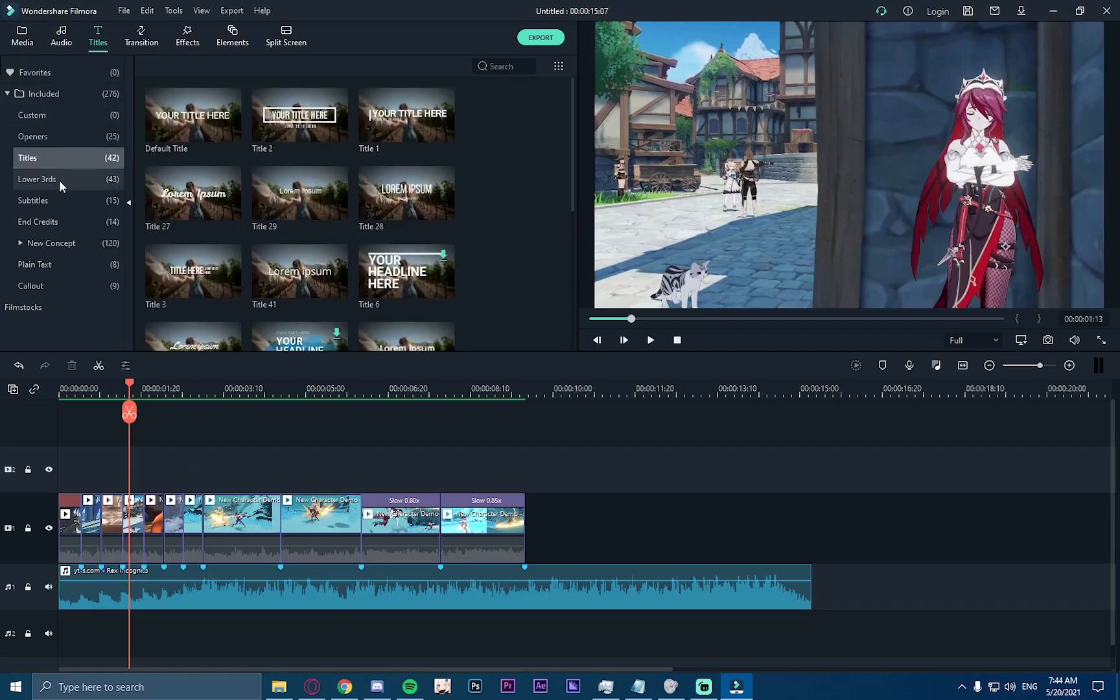
{"action": "left_click", "coordinate": [59, 179]}
{"action": "left_click", "coordinate": [62, 222]}
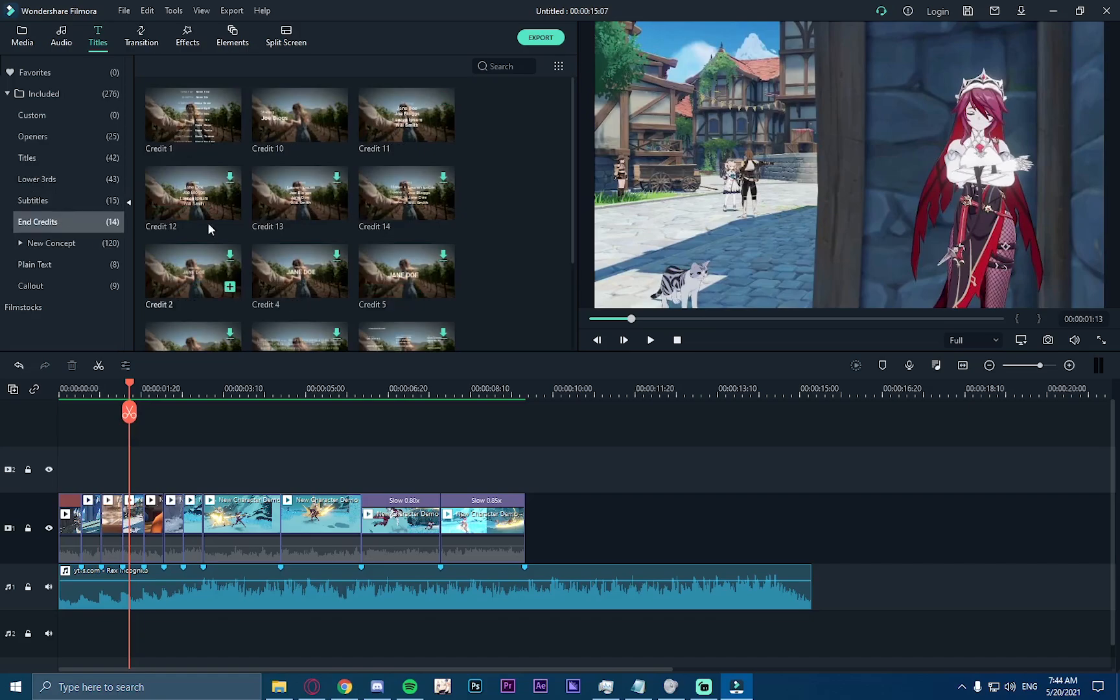
Step: Browse the Basic and 3D transition categories, including the Spherical presets
{"action": "left_click", "coordinate": [140, 32]}
{"action": "left_click", "coordinate": [58, 118]}
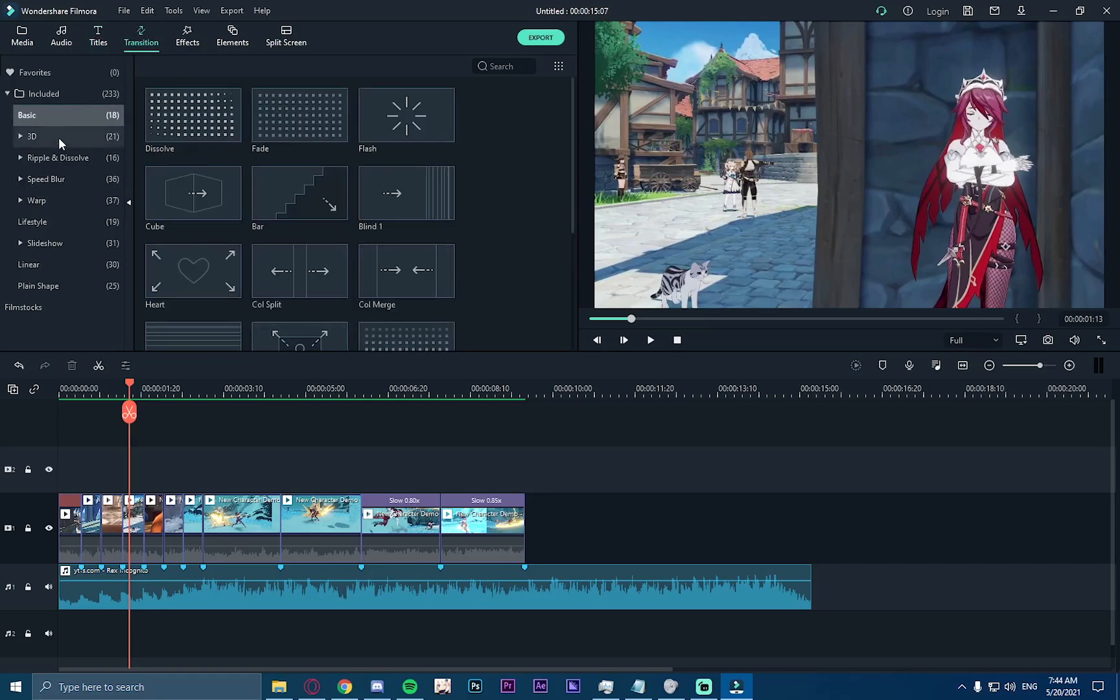
{"action": "left_click", "coordinate": [59, 137]}
{"action": "left_click", "coordinate": [63, 162]}
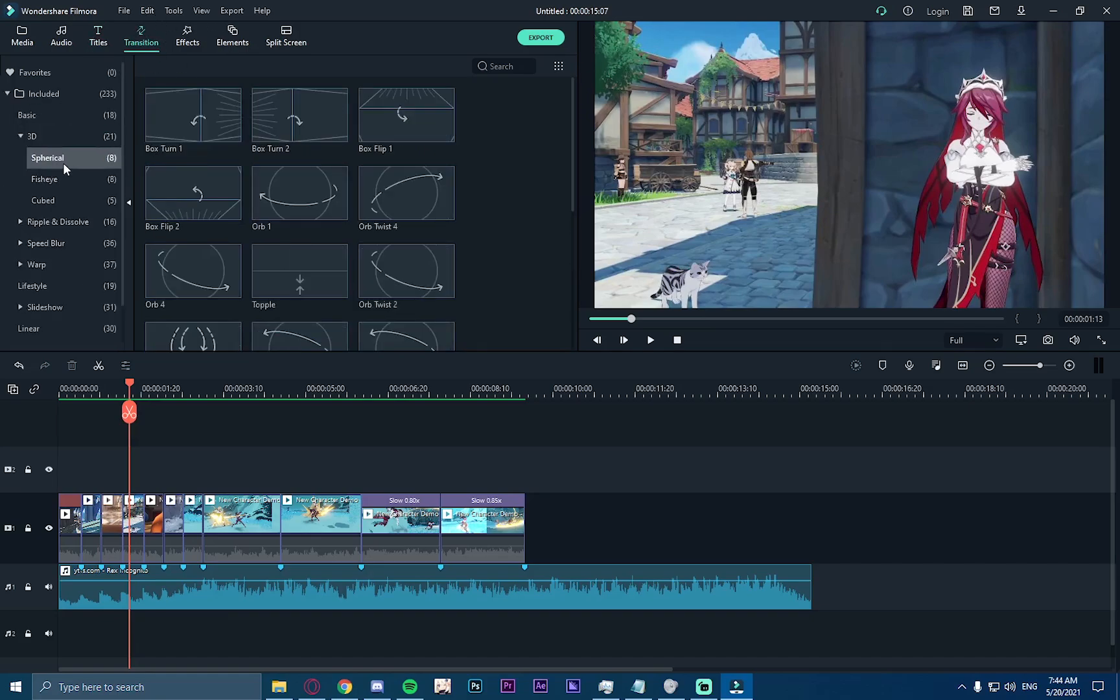
{"action": "left_click", "coordinate": [20, 136]}
{"action": "left_click", "coordinate": [37, 118]}
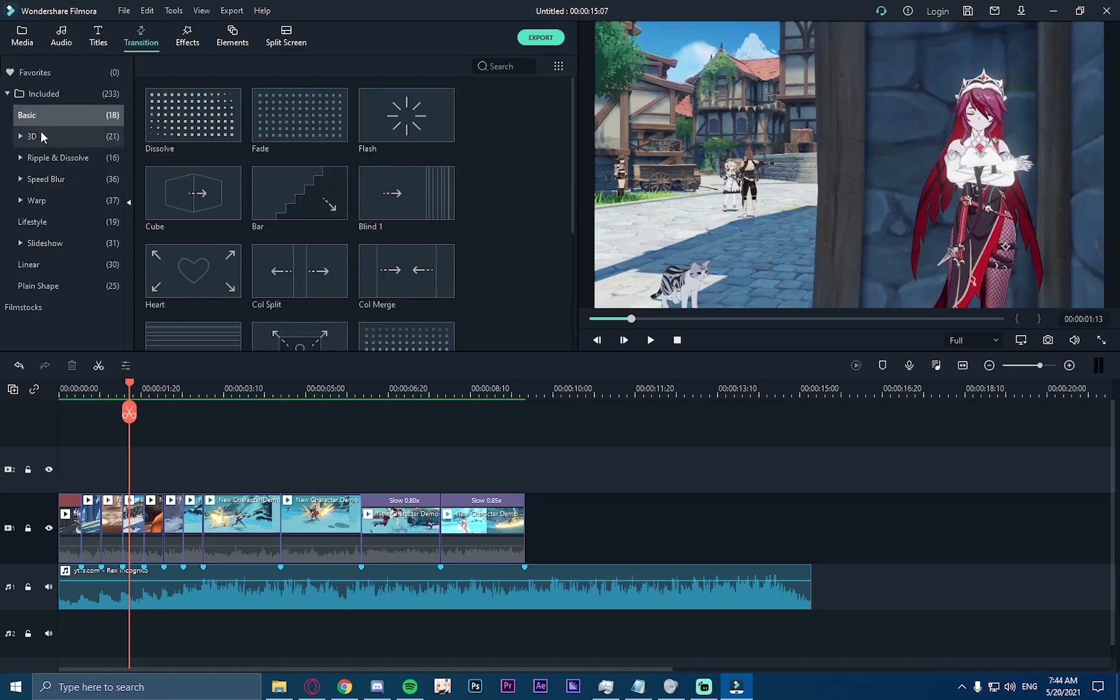
{"action": "left_click", "coordinate": [40, 136]}
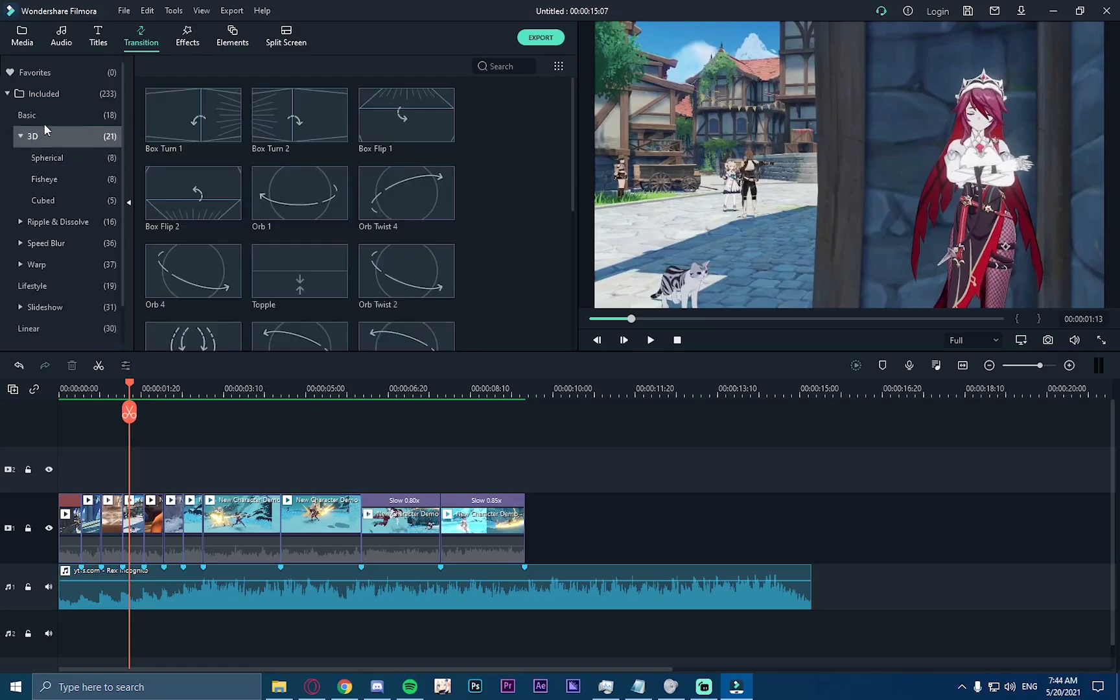
{"action": "left_click", "coordinate": [47, 114]}
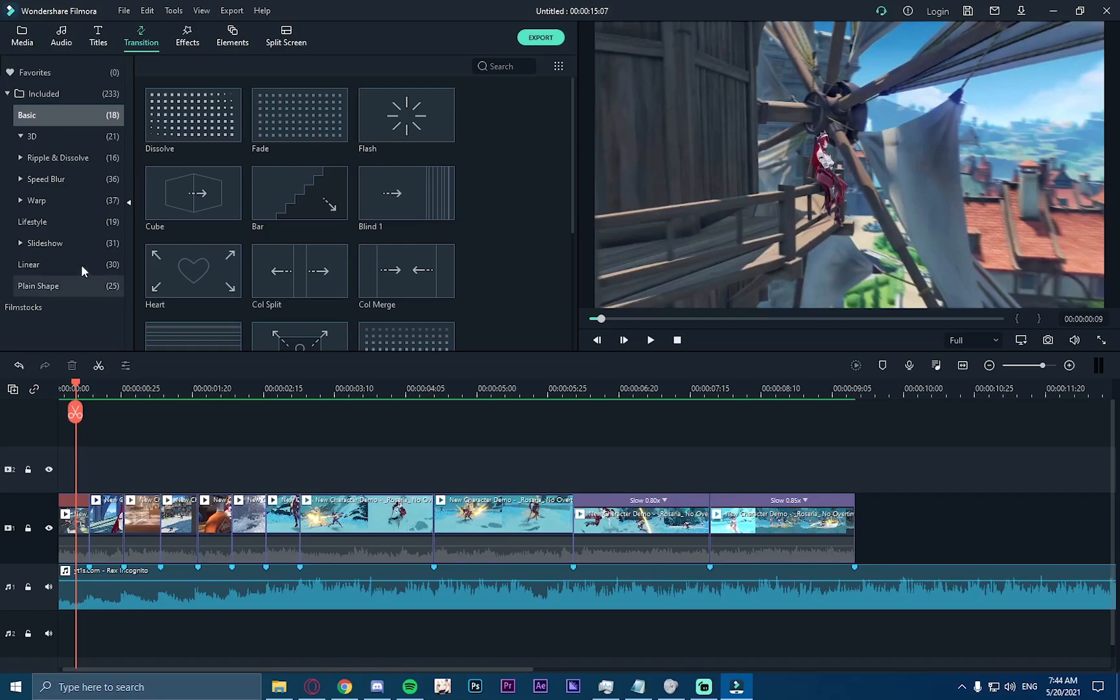
Step: Add the Flip Roll 3 transition from the simple Speed Blur presets between the first and second clips
{"action": "left_click", "coordinate": [67, 186]}
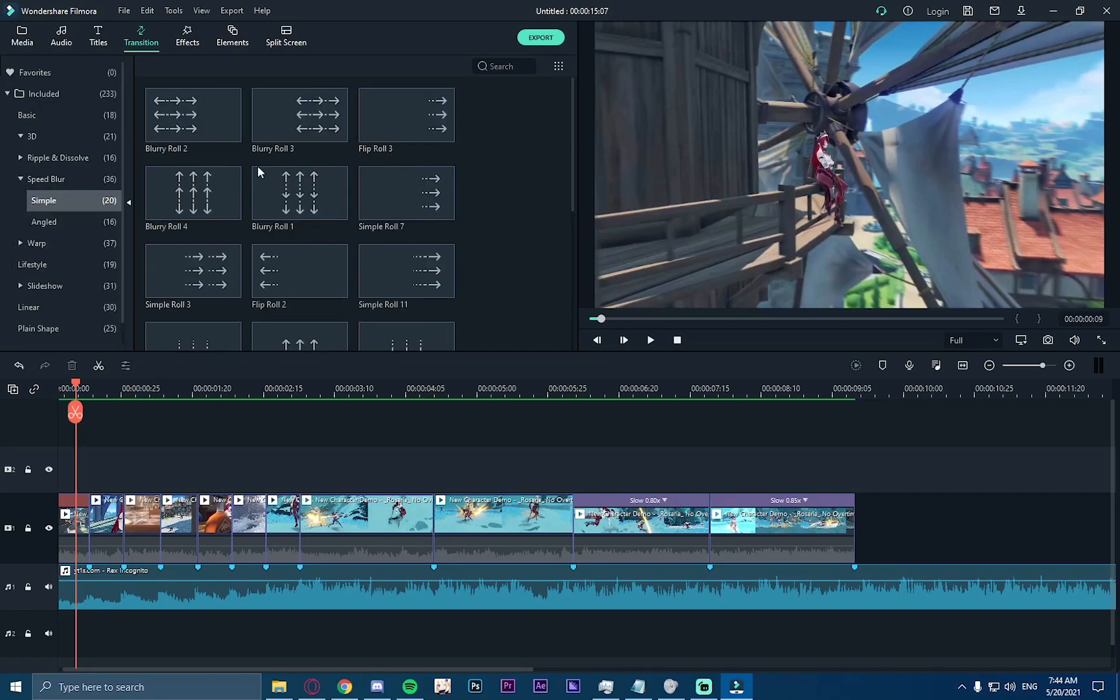
{"action": "mouse_move", "coordinate": [416, 116]}
{"action": "left_click_drag", "start_coordinate": [417, 111], "coordinate": [91, 496]}
{"action": "left_click", "coordinate": [163, 402]}
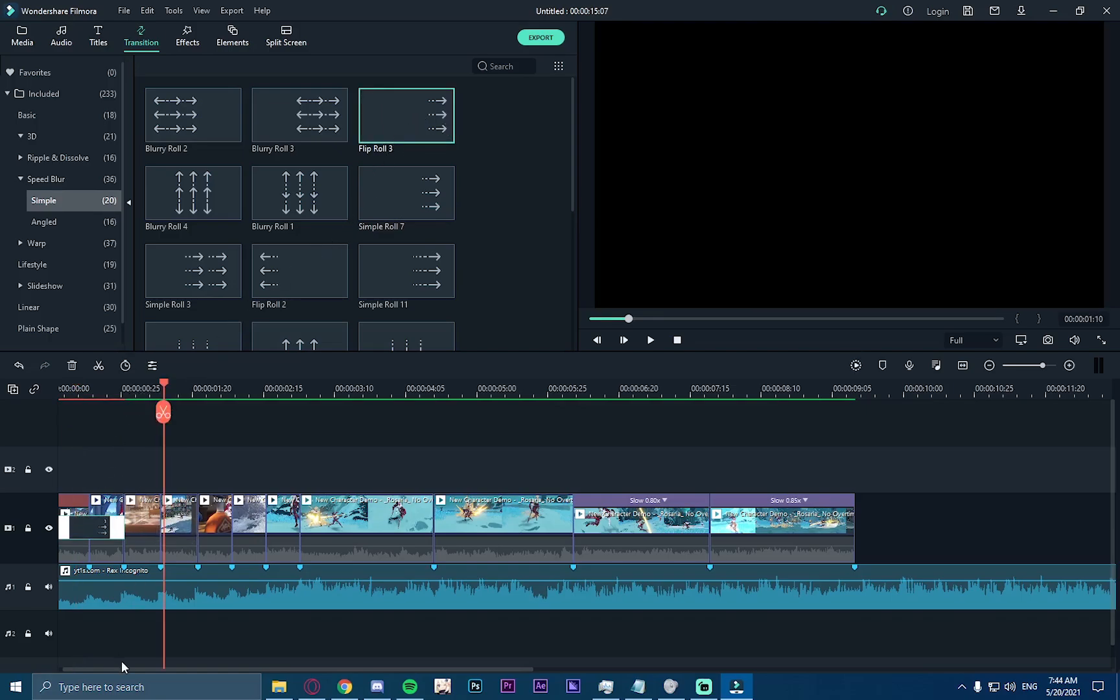
{"action": "left_click_drag", "start_coordinate": [121, 668], "coordinate": [108, 668]}
{"action": "mouse_move", "coordinate": [78, 387]}
{"action": "left_mouse_down"}
{"action": "mouse_move", "coordinate": [100, 388]}
{"action": "mouse_move", "coordinate": [90, 386]}
{"action": "left_mouse_up"}
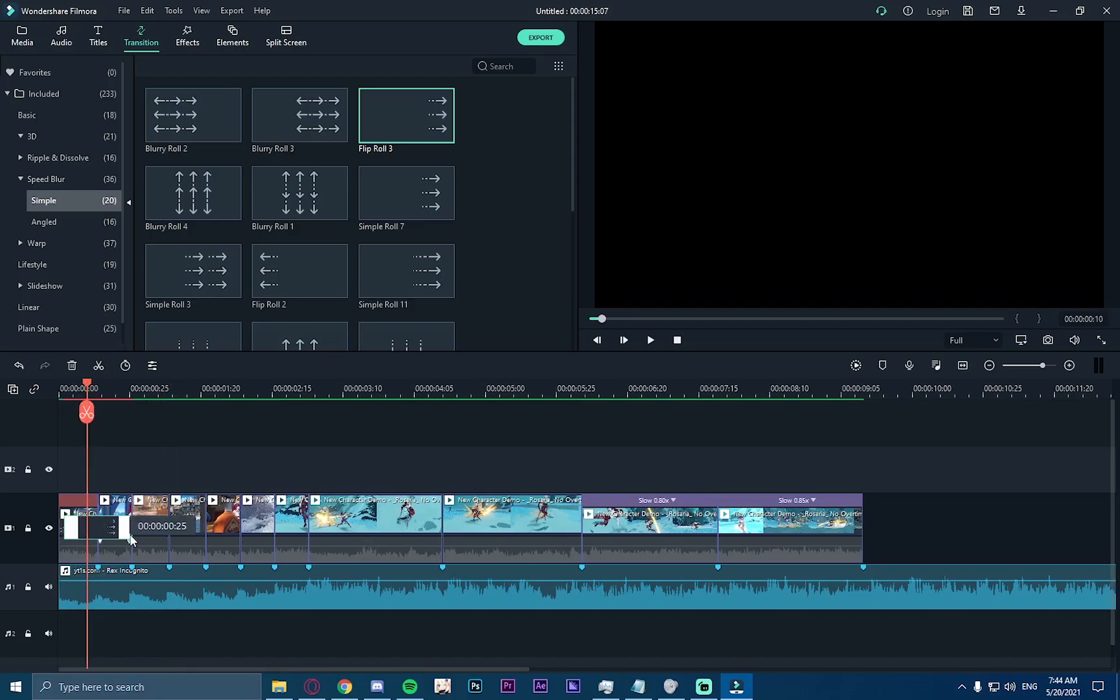
Step: Render the preview and play the opening clips to check the Flip Roll 3 transition
{"action": "mouse_move", "coordinate": [129, 530]}
{"action": "left_mouse_down"}
{"action": "mouse_move", "coordinate": [103, 529]}
{"action": "mouse_move", "coordinate": [128, 531]}
{"action": "left_mouse_up"}
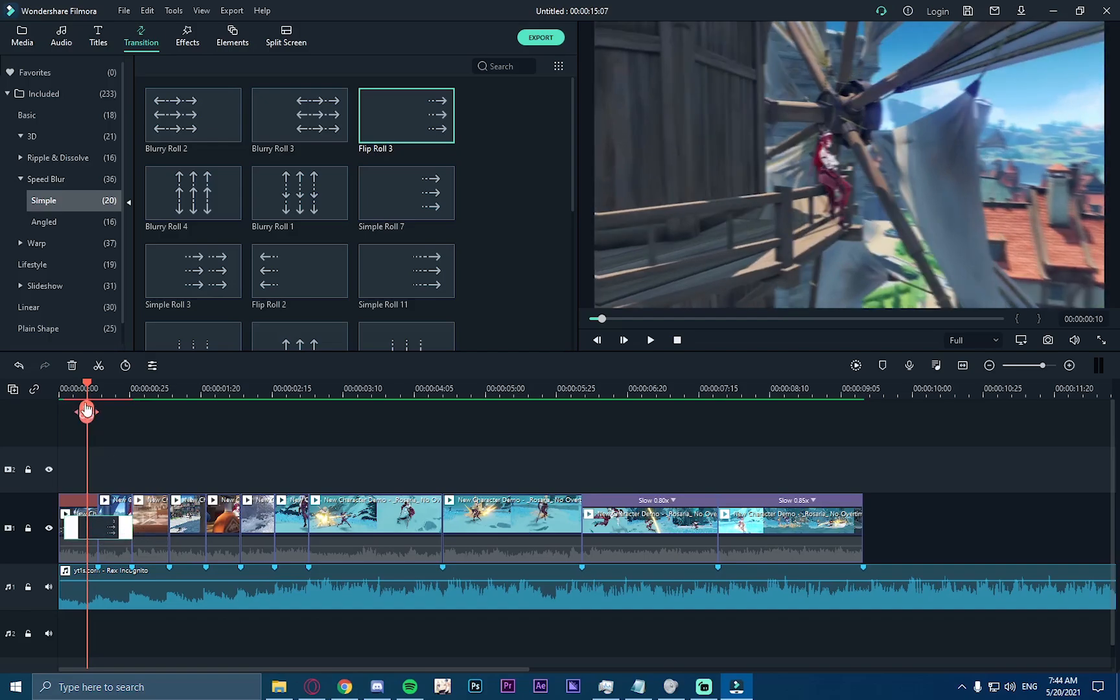
{"action": "left_click_drag", "start_coordinate": [87, 385], "coordinate": [59, 386]}
{"action": "left_click", "coordinate": [855, 365]}
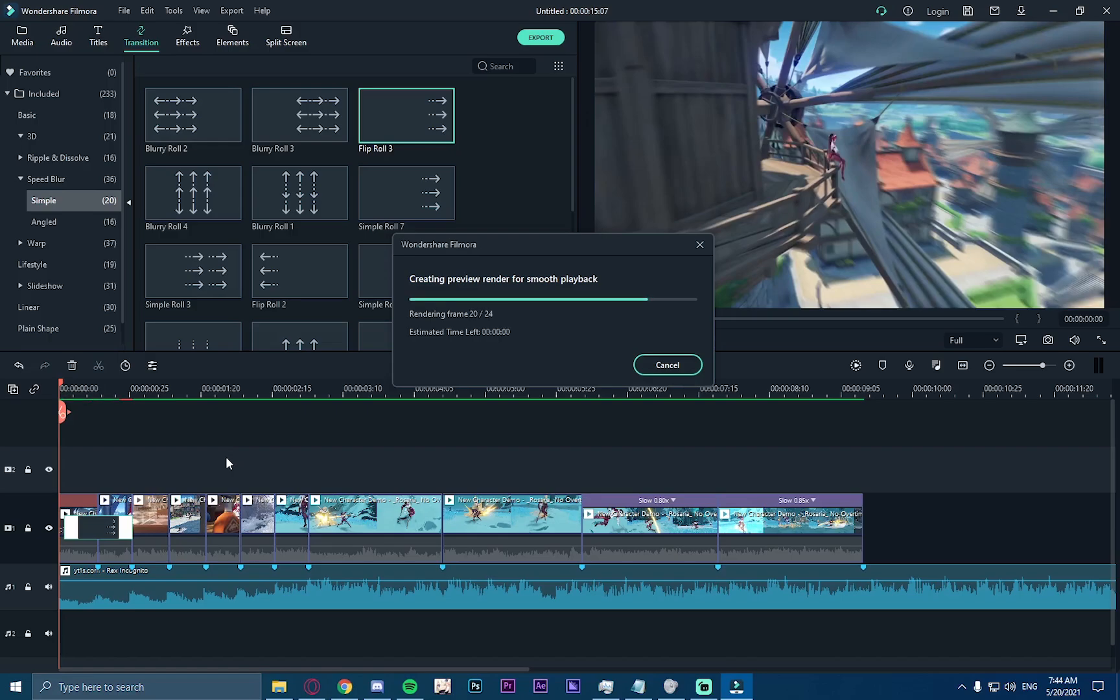
{"action": "left_click", "coordinate": [652, 340]}
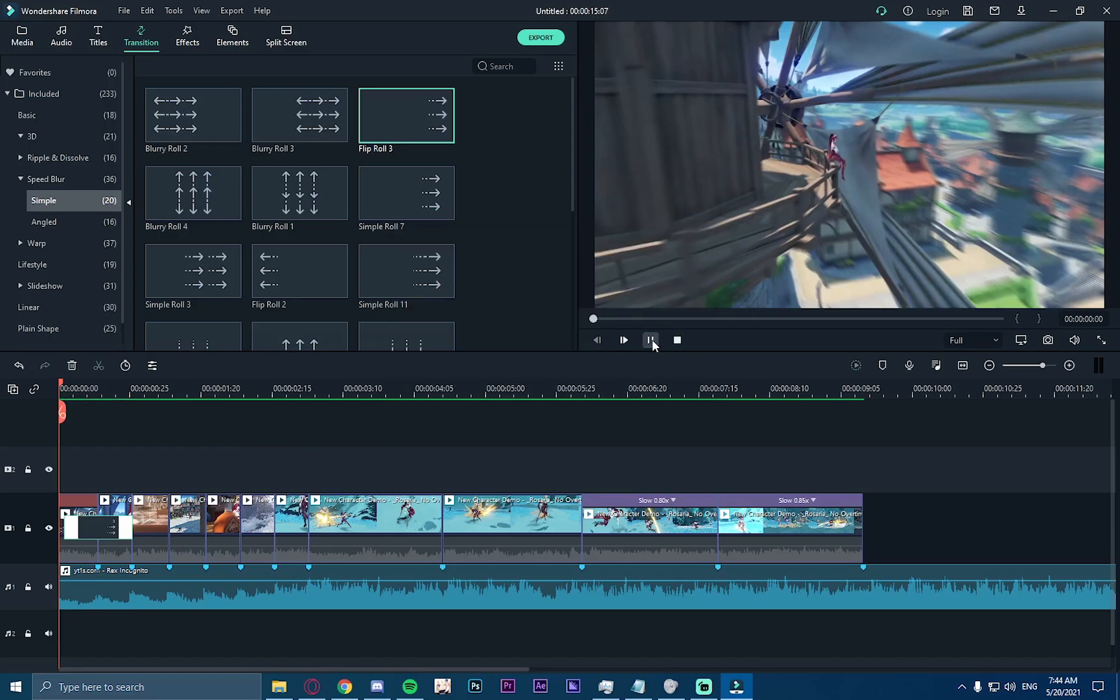
{"action": "left_click", "coordinate": [649, 338]}
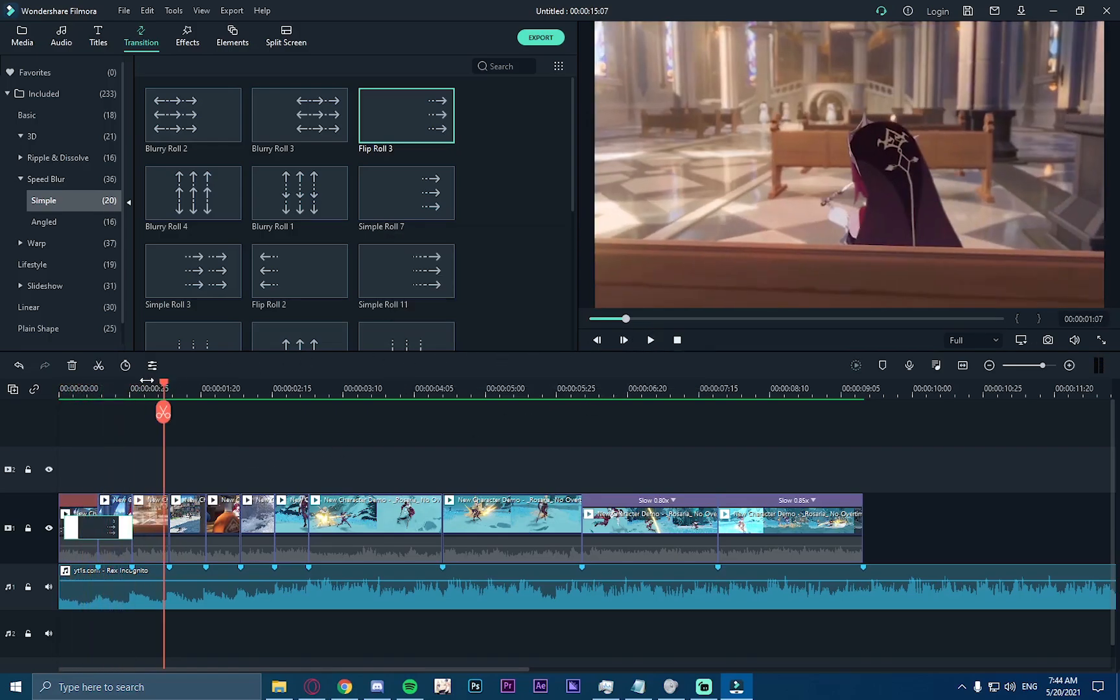
{"action": "left_click_drag", "start_coordinate": [166, 389], "coordinate": [62, 389]}
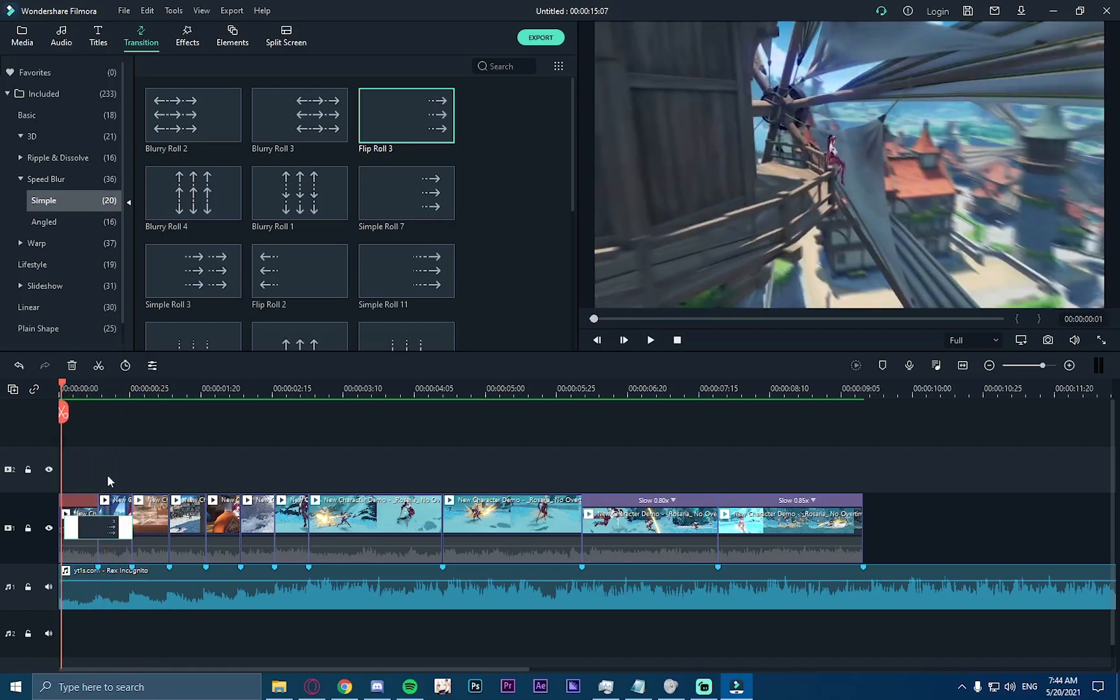
Step: Try shortening the Flip Roll 3 transition to about two frames around the first cut, then render and play it
{"action": "left_click_drag", "start_coordinate": [132, 528], "coordinate": [98, 527]}
{"action": "left_click_drag", "start_coordinate": [150, 393], "coordinate": [225, 423]}
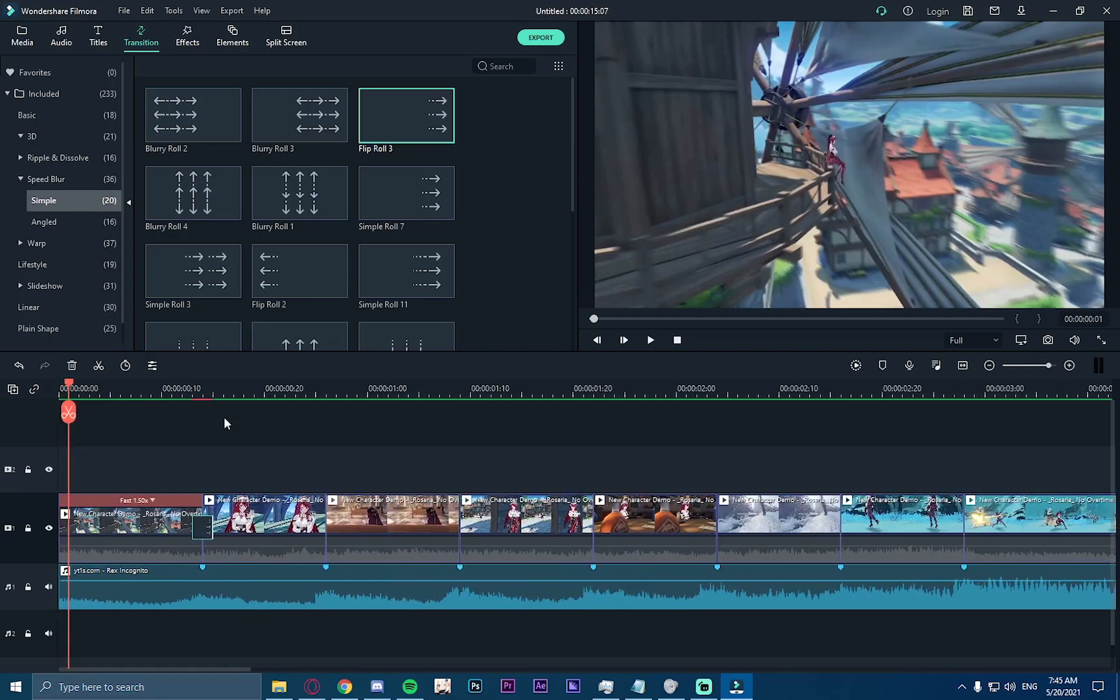
{"action": "left_click", "coordinate": [161, 387]}
{"action": "left_click", "coordinate": [855, 366]}
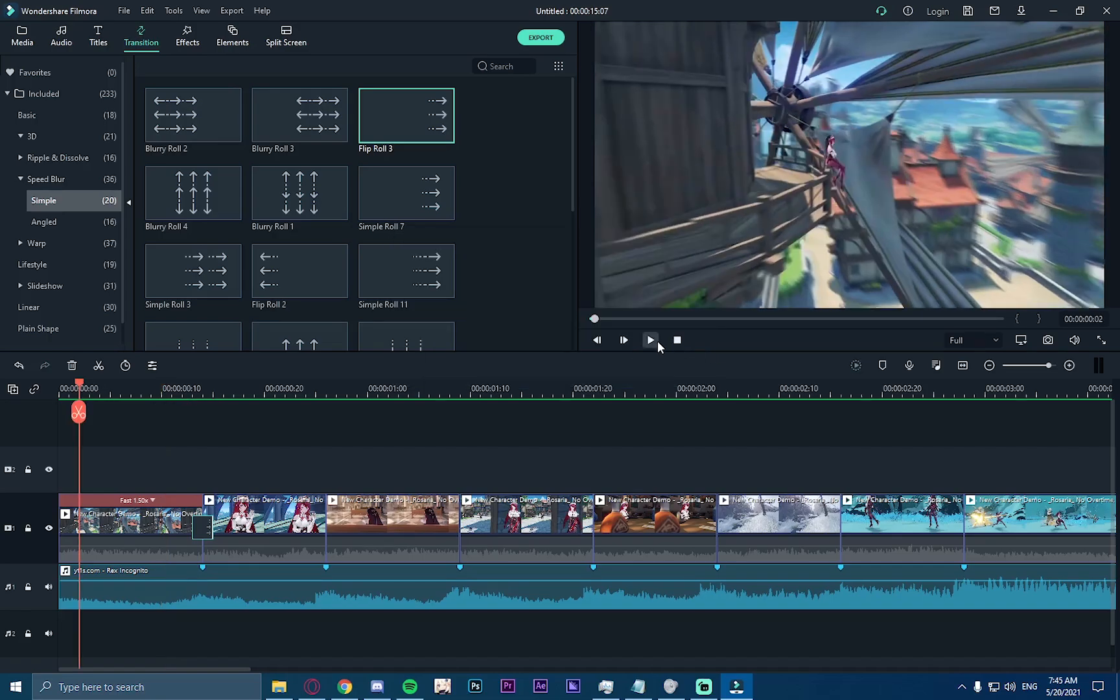
{"action": "left_click", "coordinate": [651, 340]}
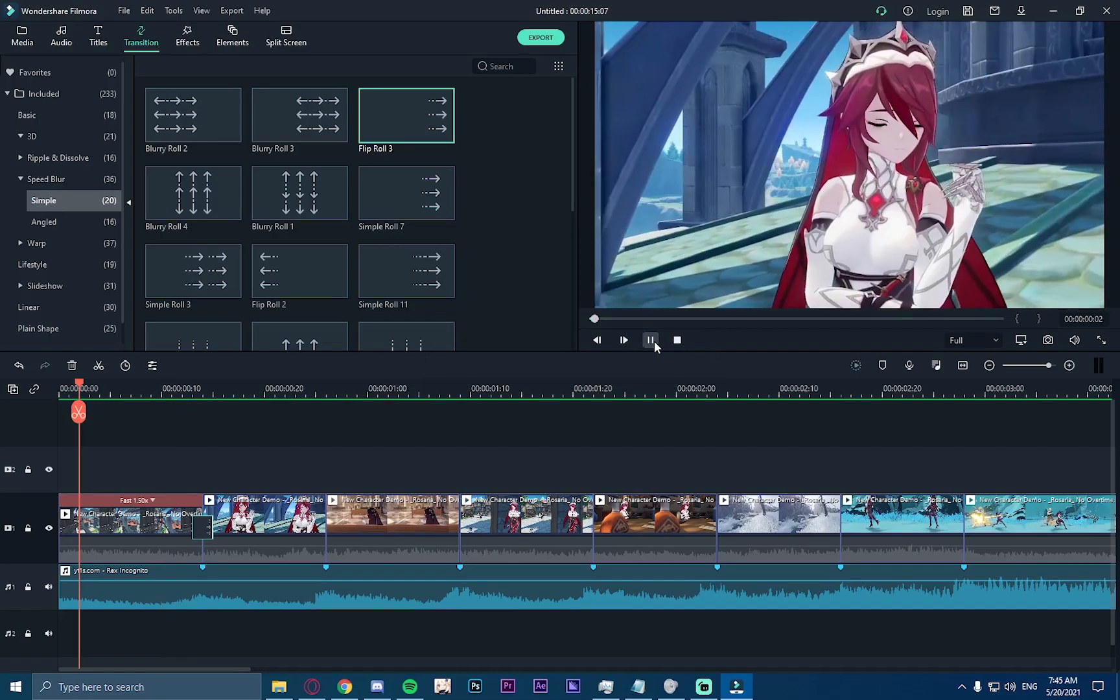
{"action": "left_click", "coordinate": [184, 385]}
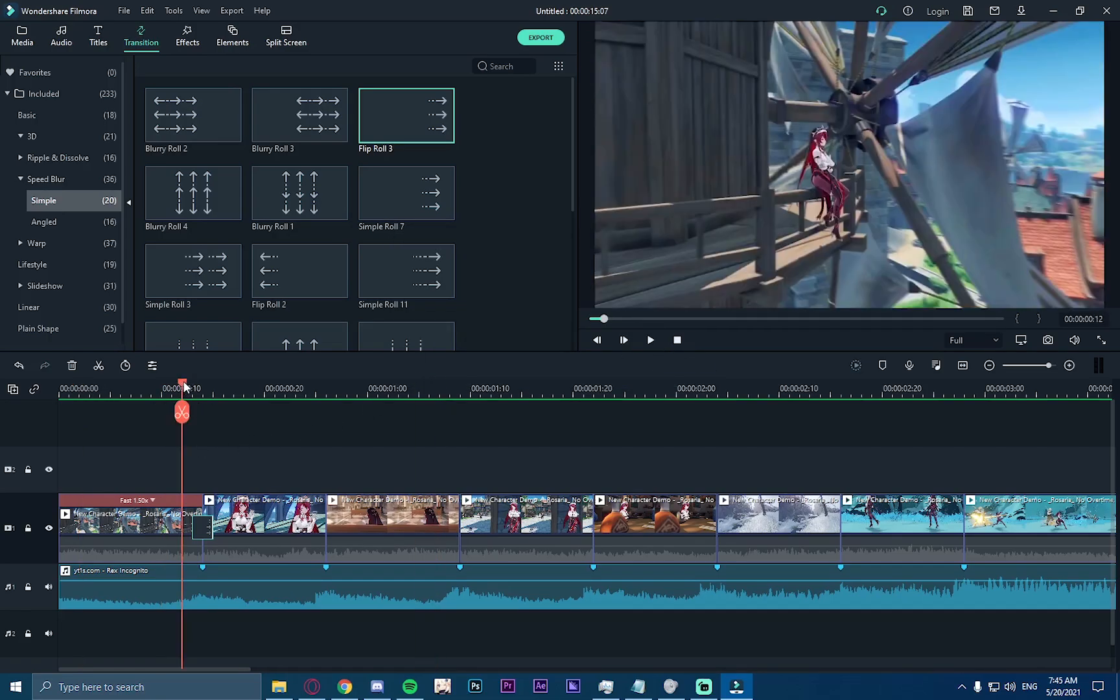
{"action": "left_click_drag", "start_coordinate": [184, 381], "coordinate": [117, 388]}
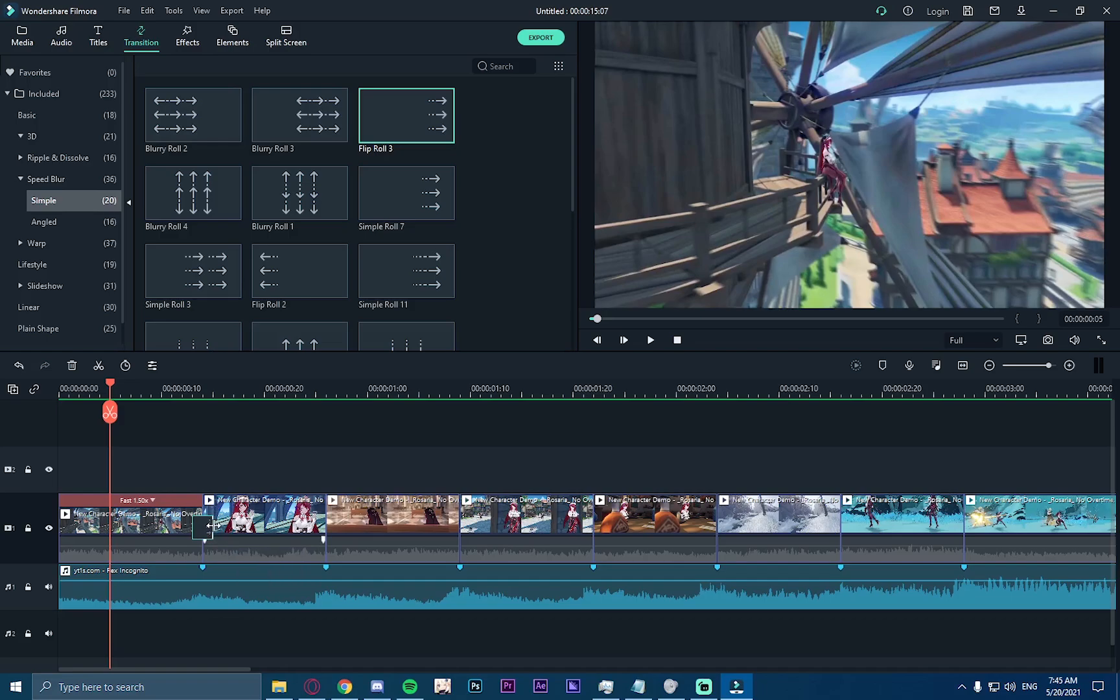
Step: Extend the Flip Roll 3 transition to about eight frames around the first cut, then render and play it
{"action": "left_click_drag", "start_coordinate": [218, 524], "coordinate": [250, 523]}
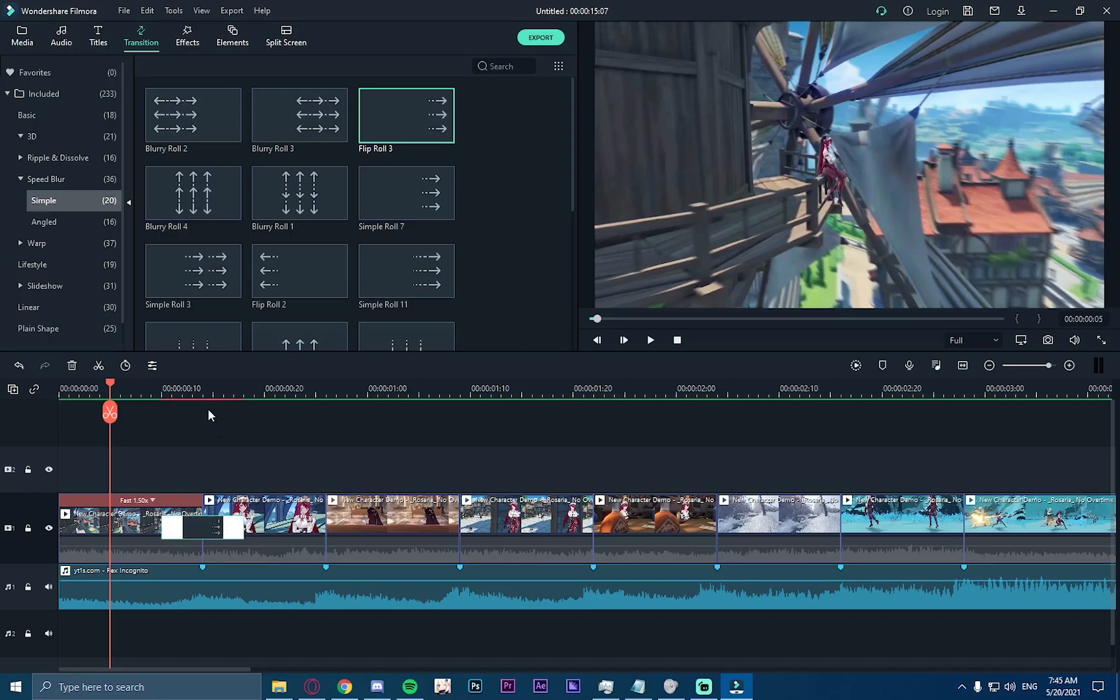
{"action": "left_click", "coordinate": [854, 366]}
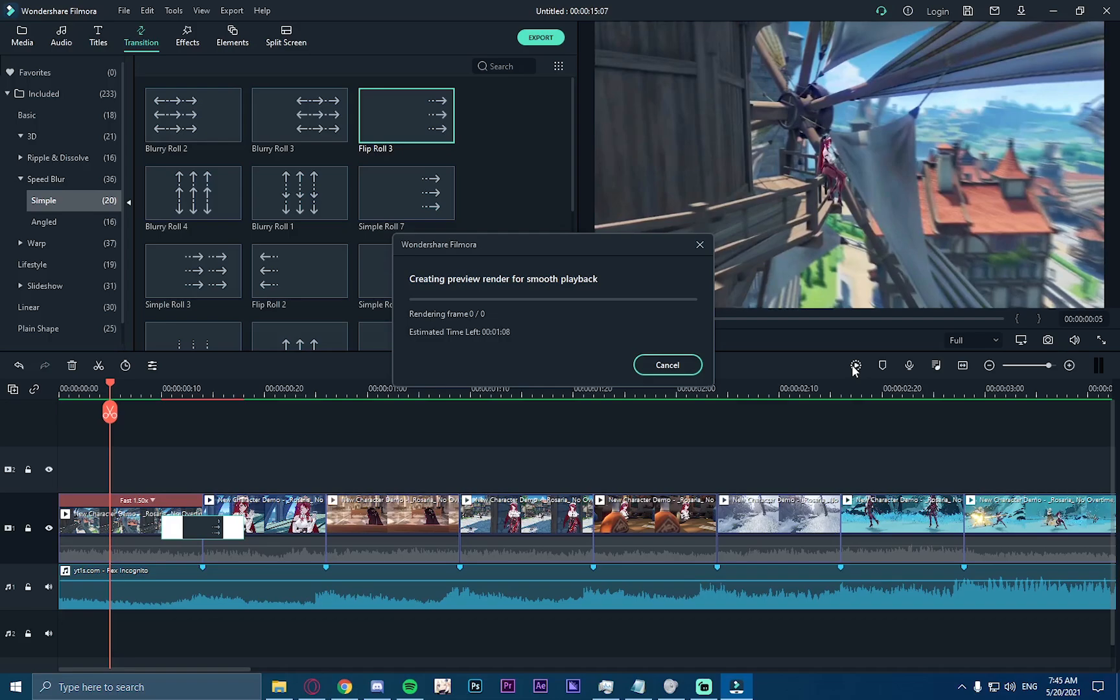
{"action": "left_click", "coordinate": [650, 340]}
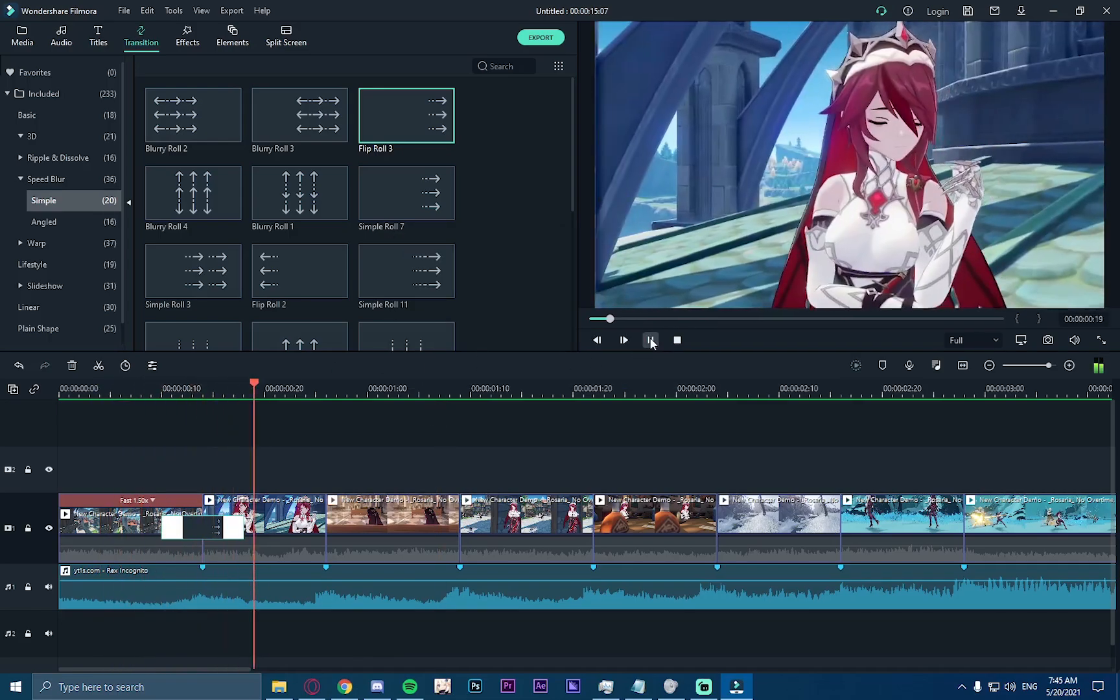
Step: Add the Flip Roll 1 speed blur transition between the second and third clips and play the opening to check it
{"action": "left_click", "coordinate": [650, 341]}
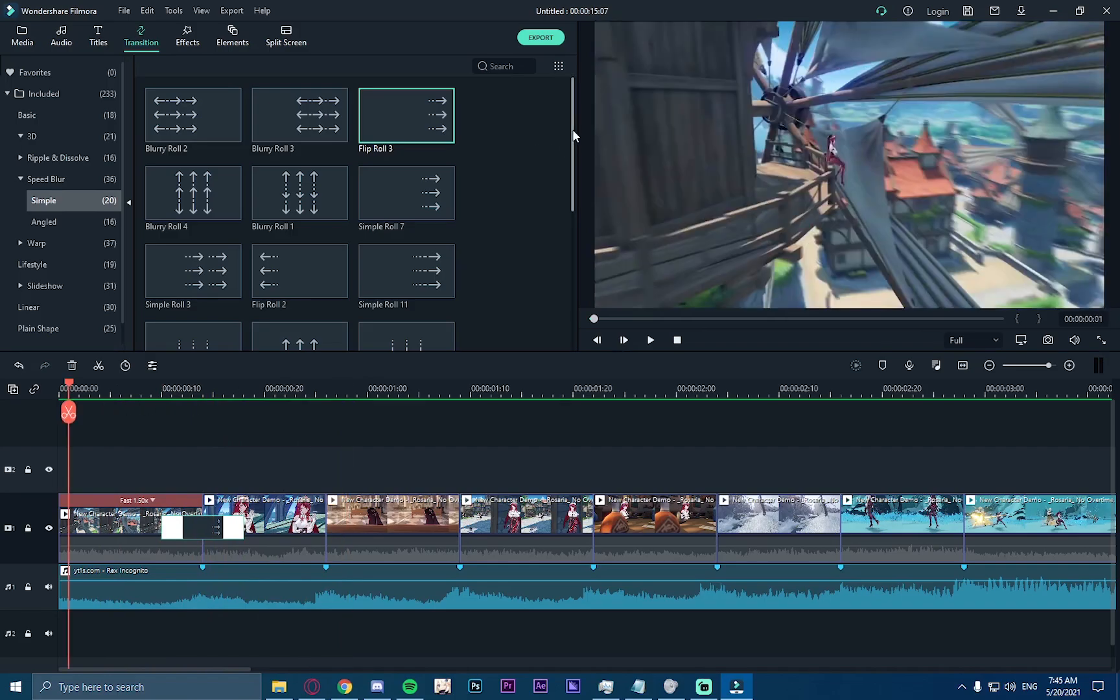
{"action": "left_click_drag", "start_coordinate": [573, 132], "coordinate": [571, 187]}
{"action": "left_click_drag", "start_coordinate": [413, 237], "coordinate": [326, 526]}
{"action": "left_click", "coordinate": [650, 339]}
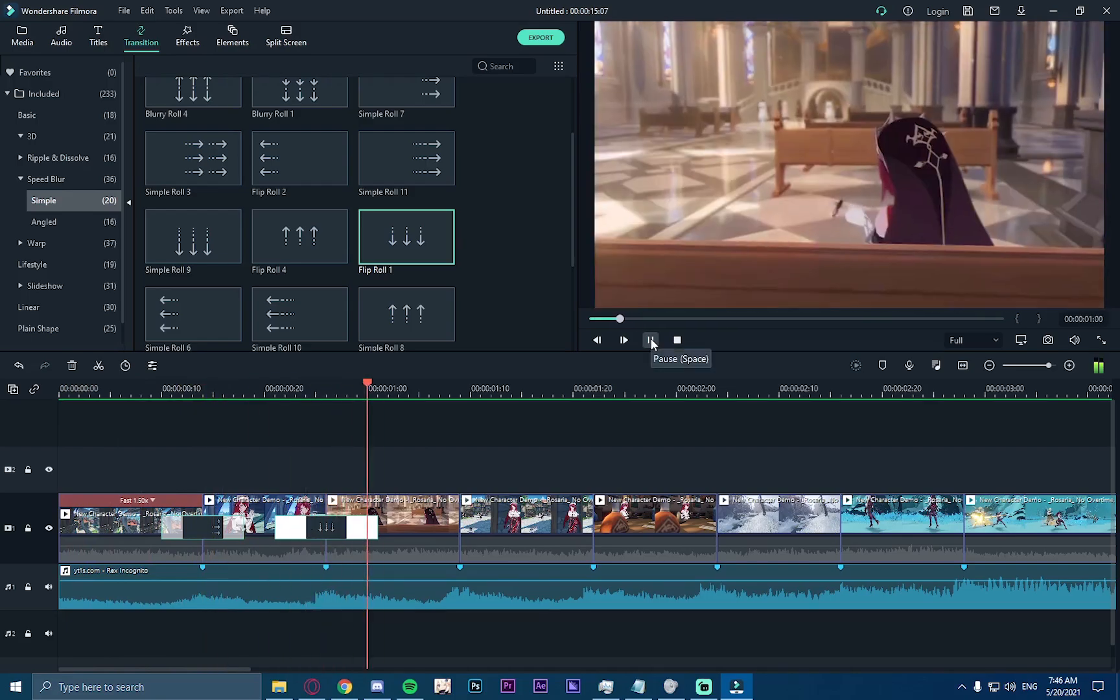
{"action": "left_click", "coordinate": [651, 340]}
{"action": "left_click_drag", "start_coordinate": [106, 389], "coordinate": [79, 389]}
Step: Browse the effects library and the simple Speed Blur transitions for more options
{"action": "left_click", "coordinate": [185, 42]}
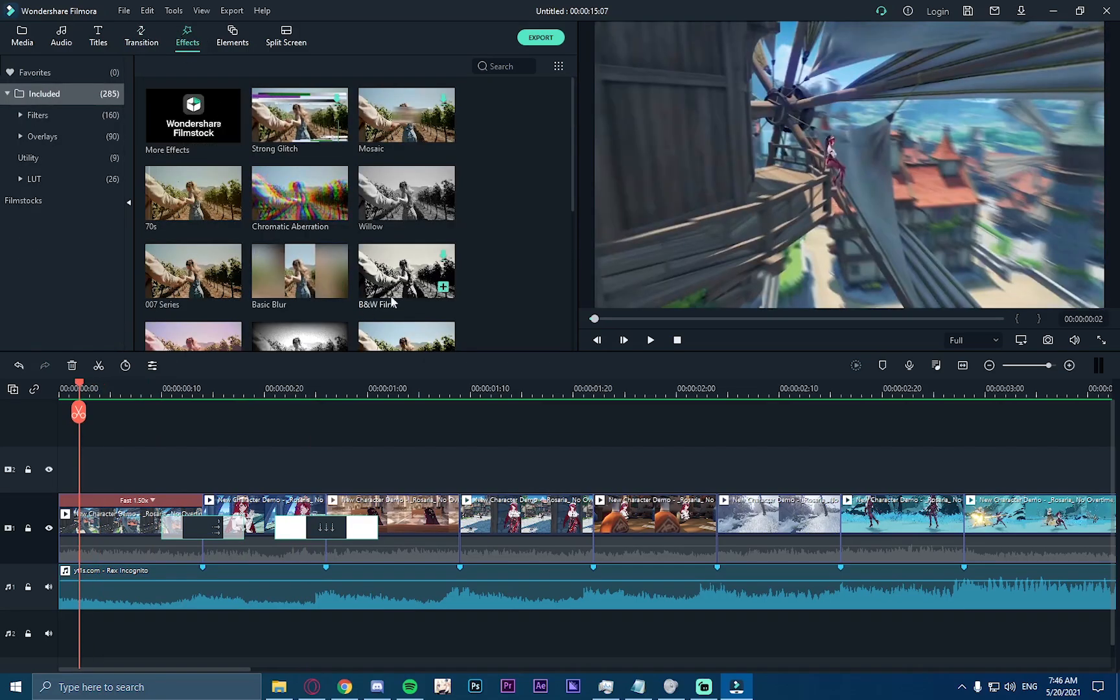
{"action": "scroll", "coordinate": [415, 388], "scroll_direction": "down", "scroll_amount": 1}
{"action": "scroll", "coordinate": [415, 388], "scroll_direction": "down", "scroll_amount": 1}
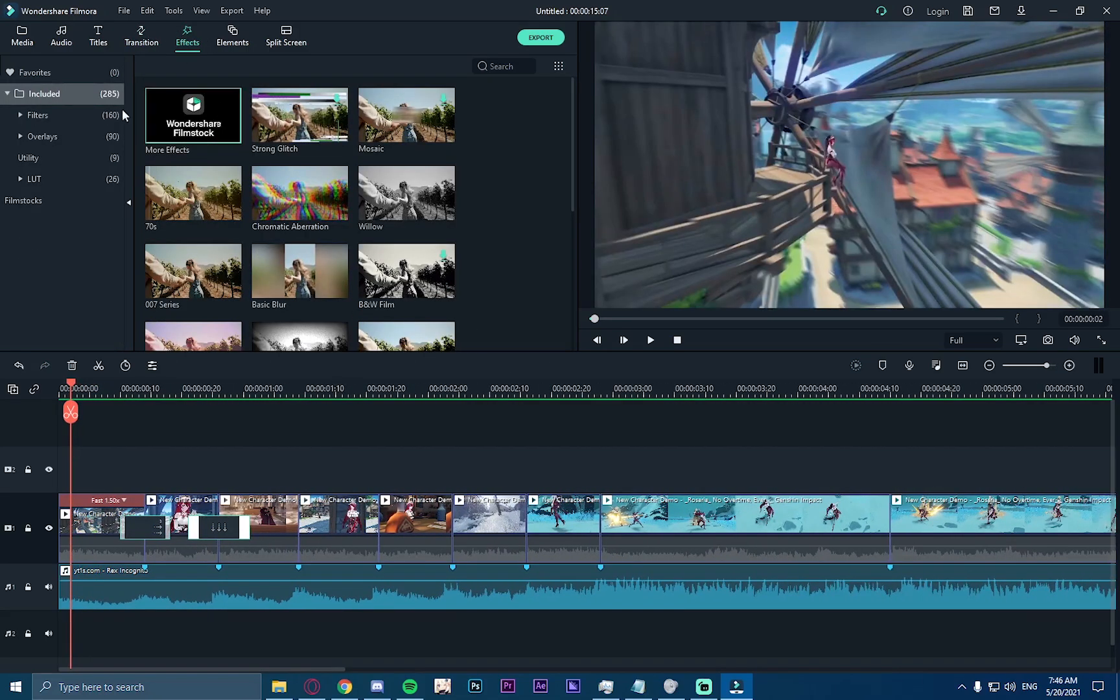
{"action": "scroll", "coordinate": [573, 104], "scroll_direction": "down", "scroll_amount": 2}
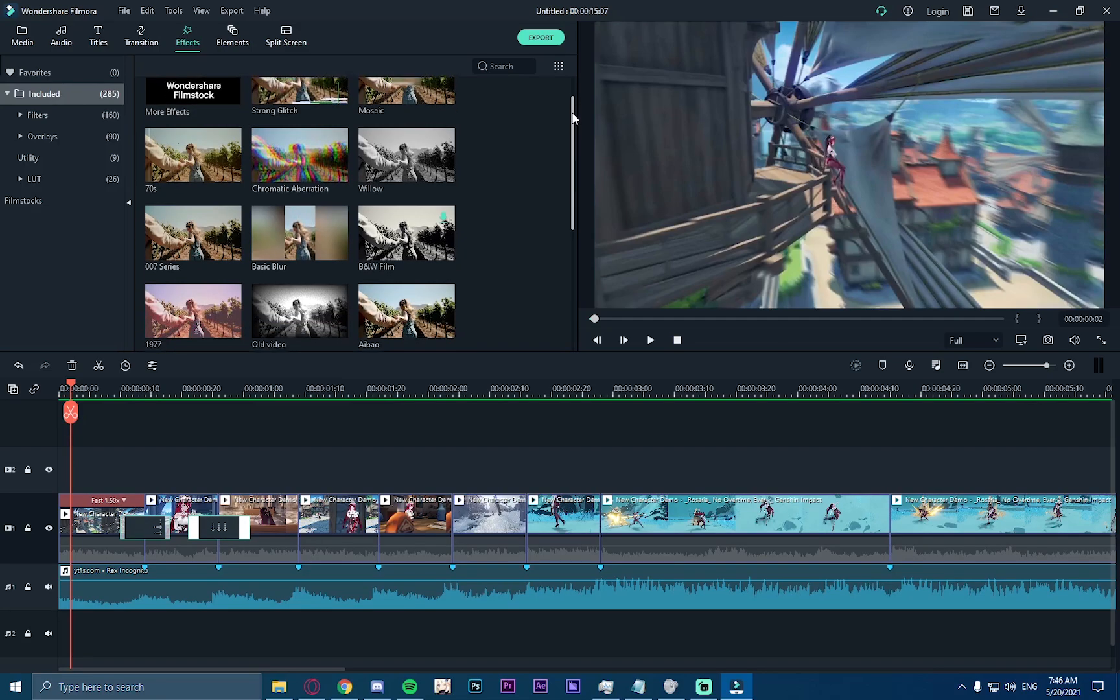
{"action": "left_click", "coordinate": [142, 36]}
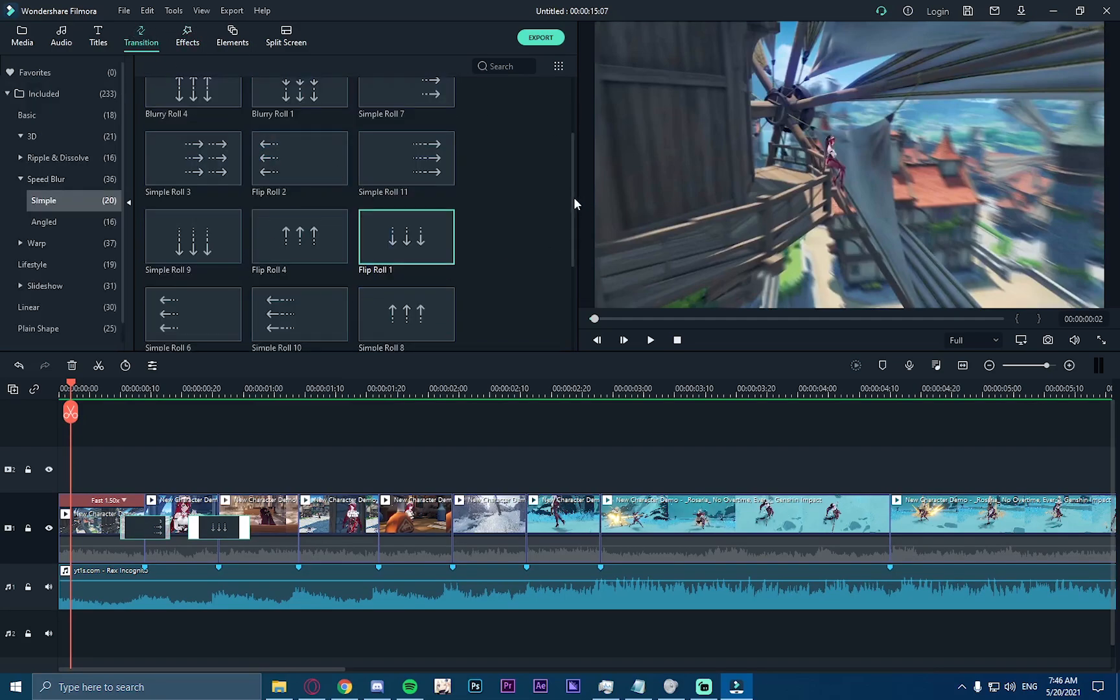
{"action": "left_click_drag", "start_coordinate": [574, 204], "coordinate": [574, 292]}
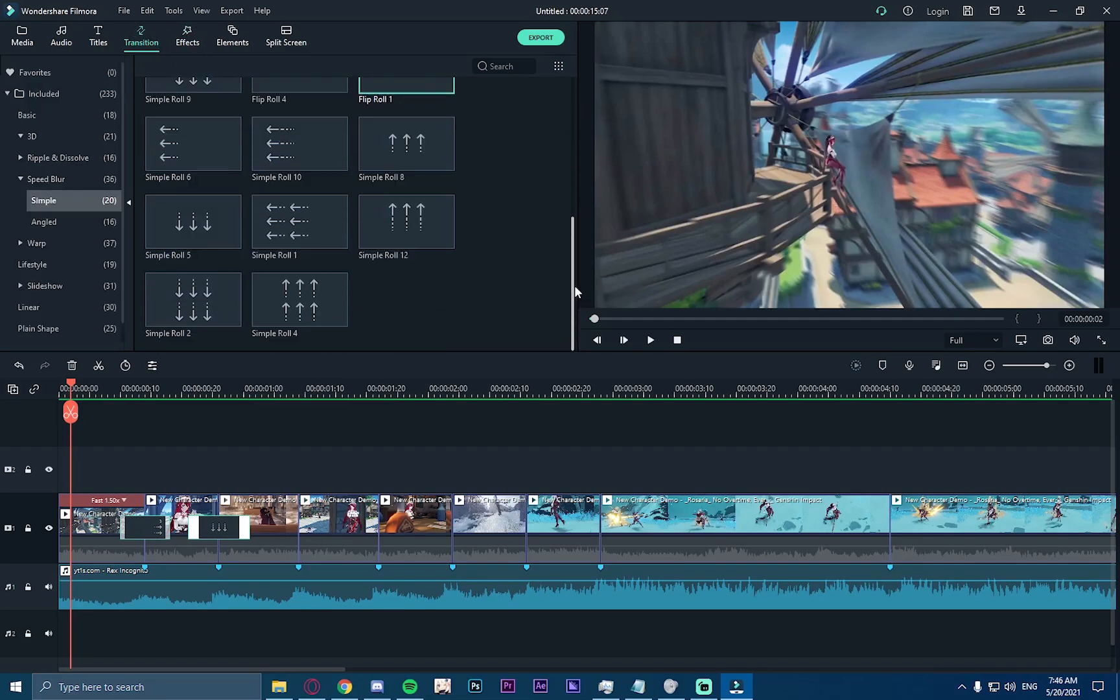
{"action": "scroll", "coordinate": [578, 280], "scroll_direction": "up", "scroll_amount": 3}
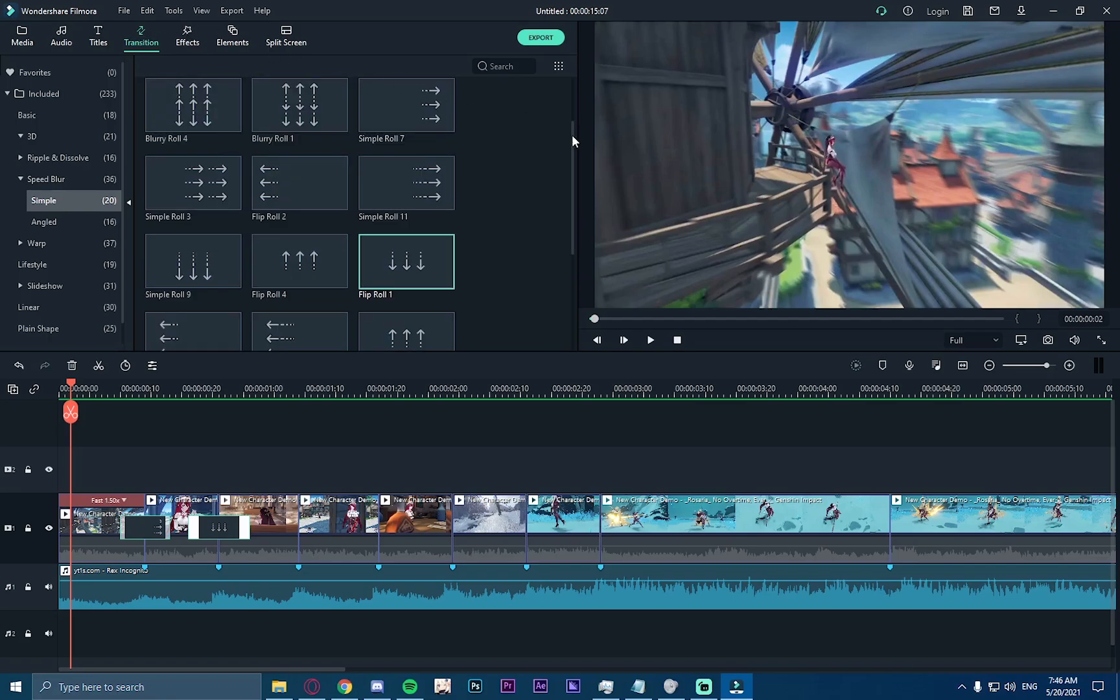
{"action": "left_click_drag", "start_coordinate": [573, 150], "coordinate": [580, 265]}
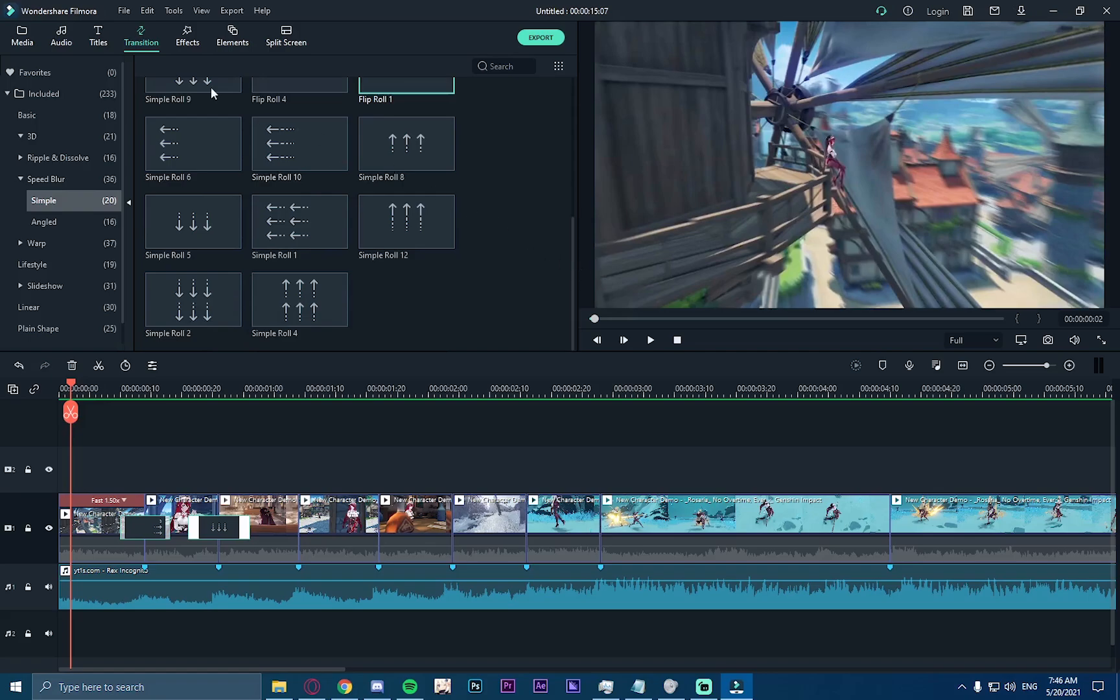
{"action": "left_click", "coordinate": [188, 35]}
{"action": "left_click_drag", "start_coordinate": [573, 119], "coordinate": [575, 80]}
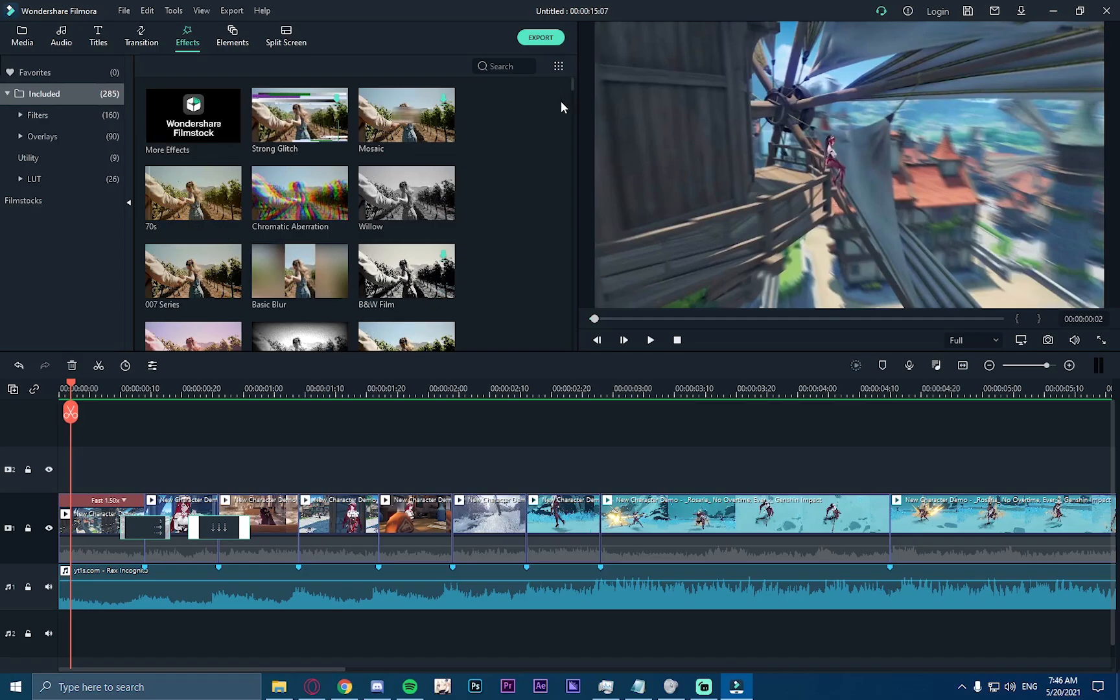
Step: Apply the Willow effect to the second, third and fourth clips, then play the opening to check it
{"action": "mouse_move", "coordinate": [573, 82]}
{"action": "left_mouse_down"}
{"action": "mouse_move", "coordinate": [574, 180]}
{"action": "mouse_move", "coordinate": [568, 66]}
{"action": "left_mouse_up"}
{"action": "left_click_drag", "start_coordinate": [407, 193], "coordinate": [176, 509]}
{"action": "left_click_drag", "start_coordinate": [439, 206], "coordinate": [368, 352]}
{"action": "left_click_drag", "start_coordinate": [415, 267], "coordinate": [333, 513]}
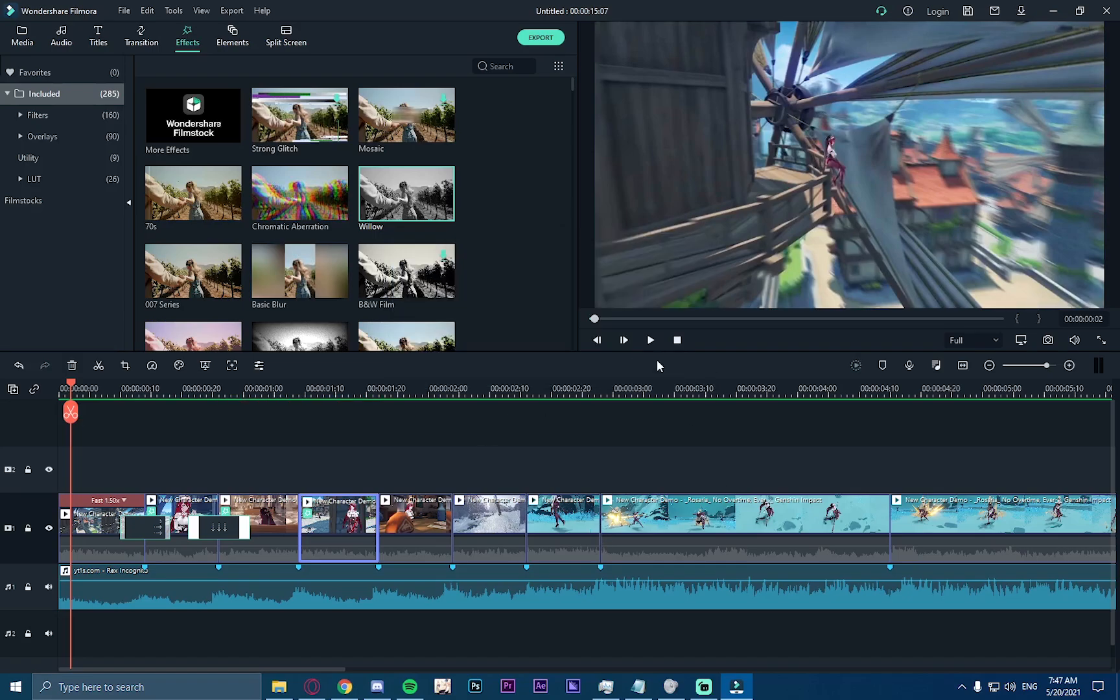
{"action": "left_click", "coordinate": [650, 339]}
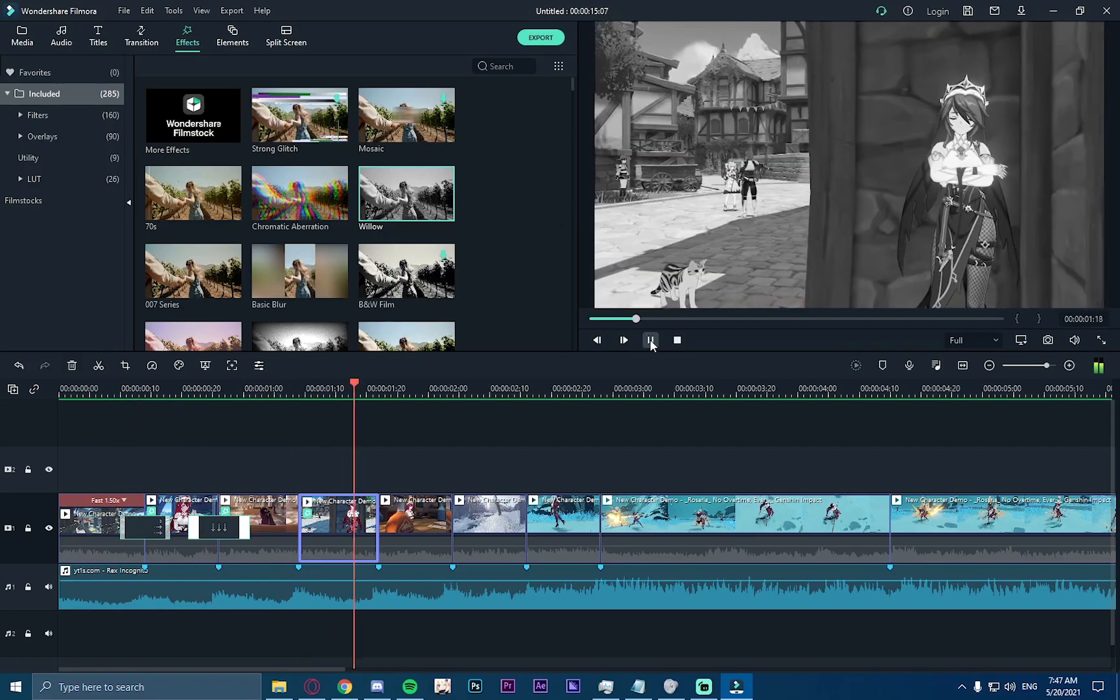
{"action": "left_click", "coordinate": [650, 341]}
{"action": "left_click", "coordinate": [117, 387]}
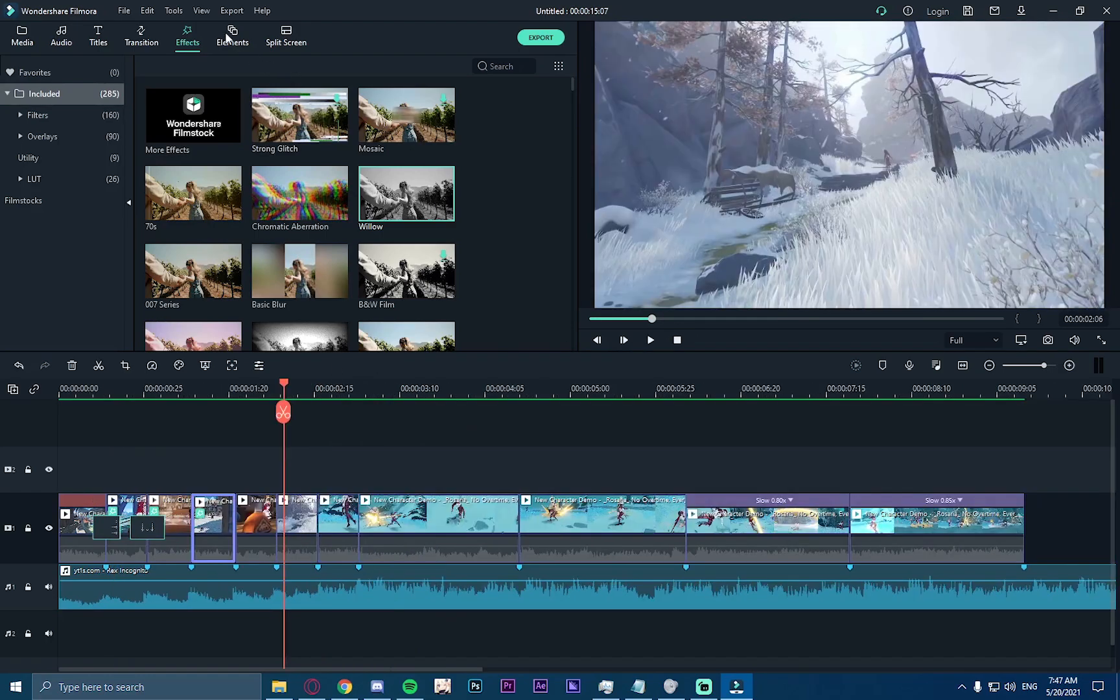
Step: Try the Wow! element on the second video track from the start of the sixth clip, and play it
{"action": "left_click", "coordinate": [231, 37]}
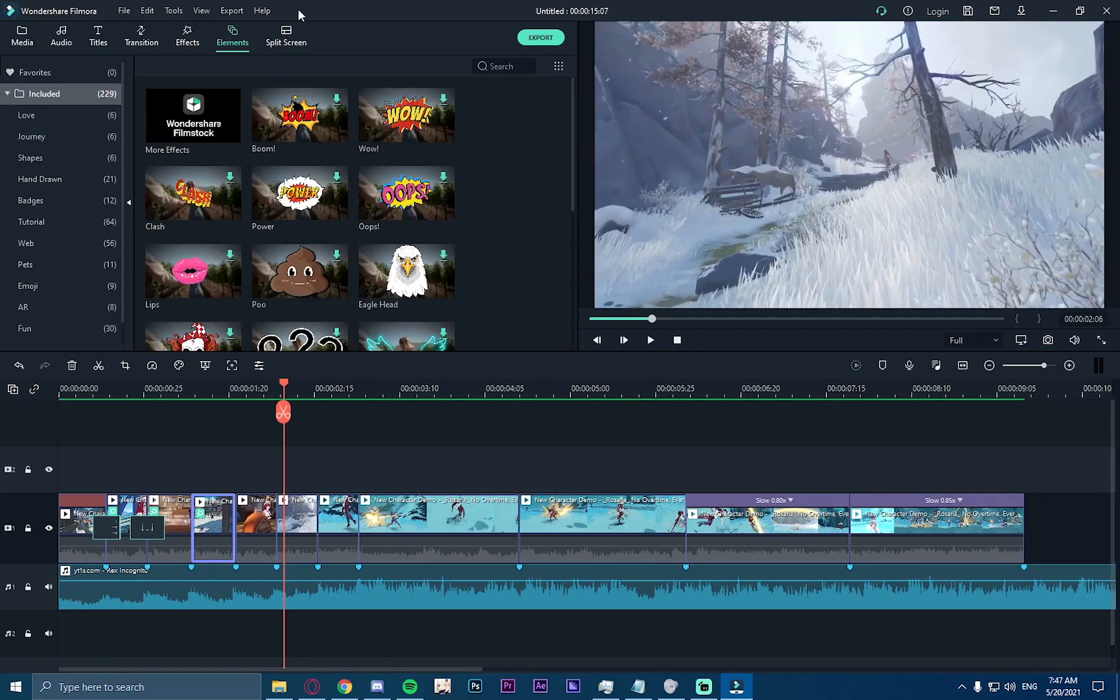
{"action": "left_click", "coordinate": [406, 115]}
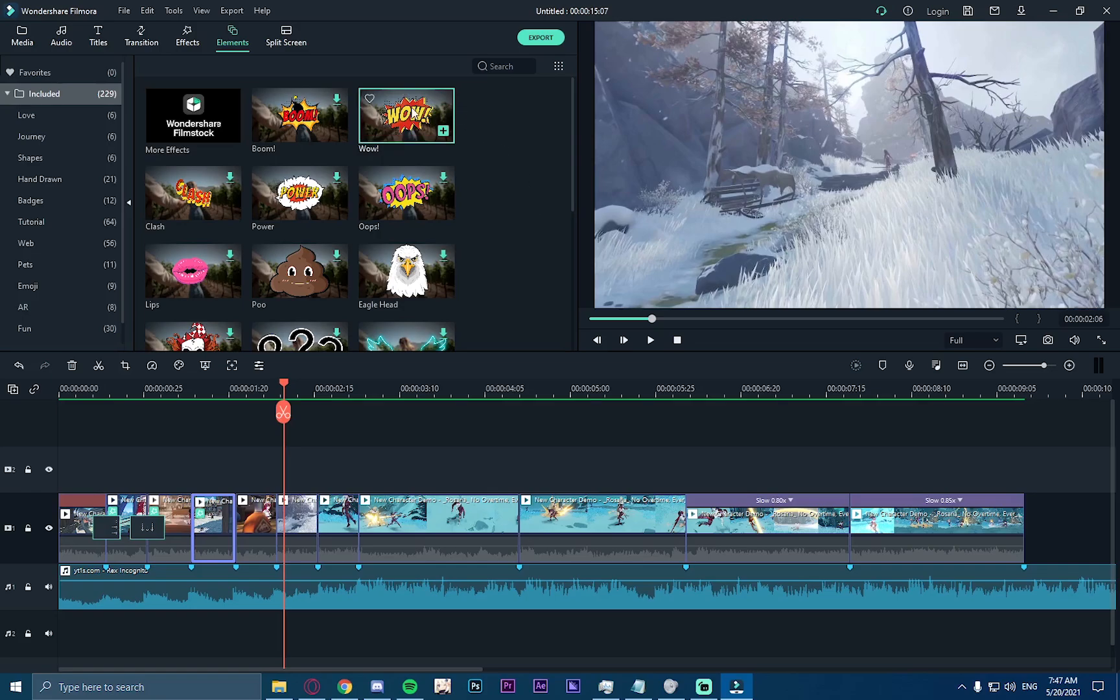
{"action": "left_click_drag", "start_coordinate": [413, 114], "coordinate": [277, 469]}
{"action": "left_click_drag", "start_coordinate": [284, 387], "coordinate": [256, 388]}
{"action": "left_click", "coordinate": [651, 340]}
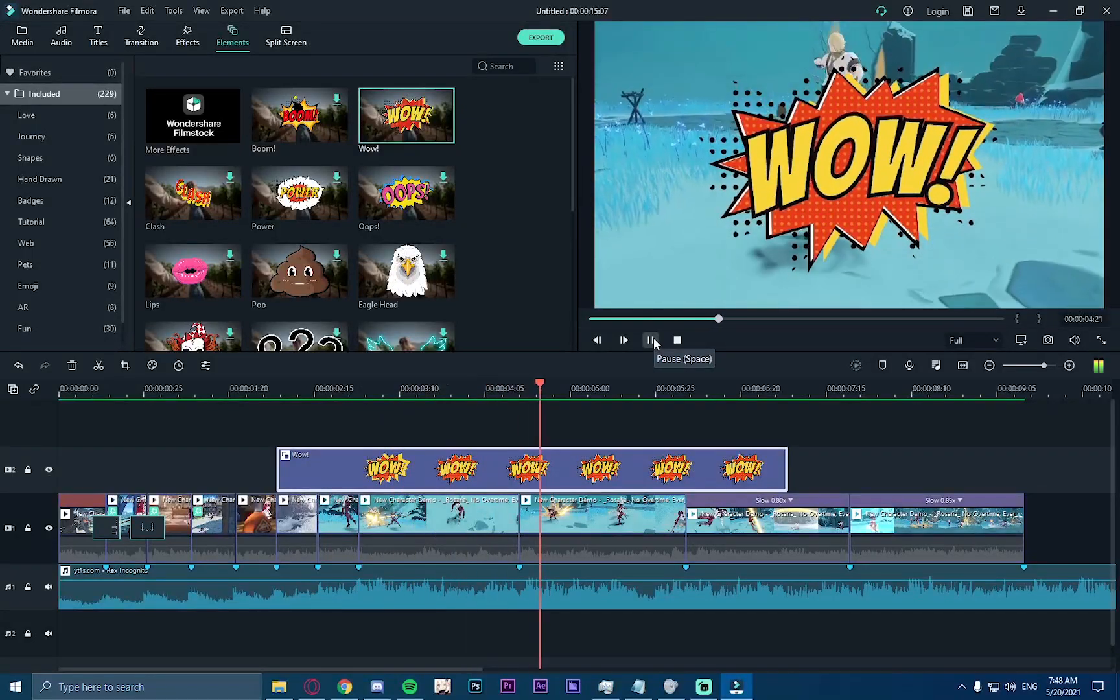
{"action": "left_click", "coordinate": [651, 340]}
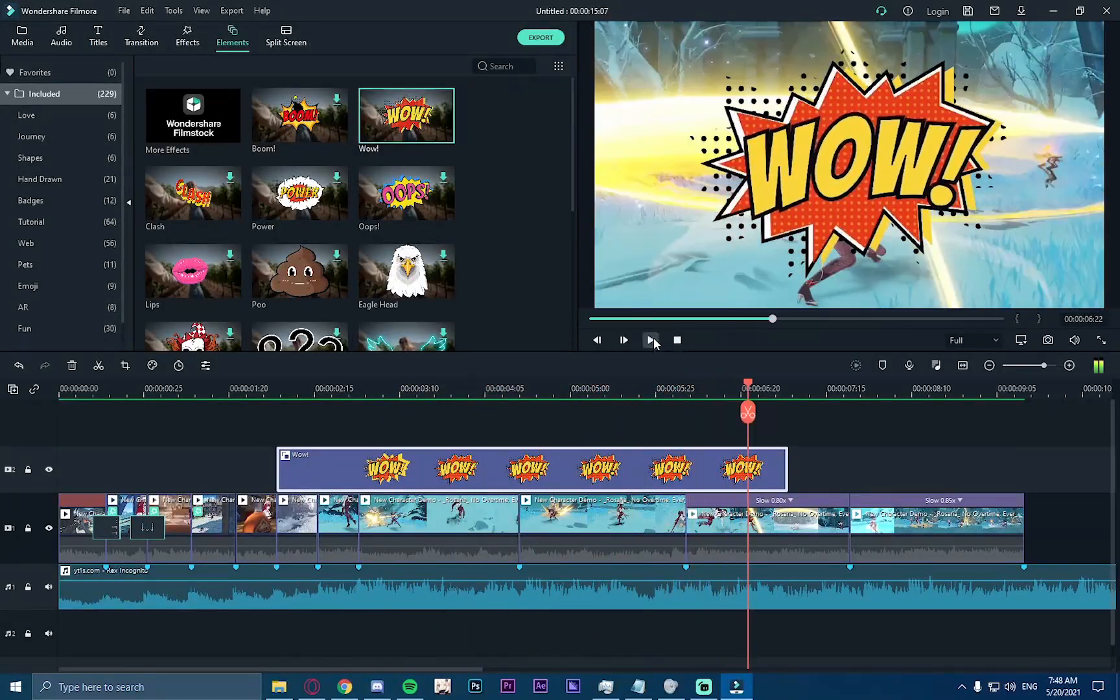
{"action": "left_click_drag", "start_coordinate": [748, 384], "coordinate": [311, 382]}
Step: Look through the rest of the included elements down to the end of the library
{"action": "left_click_drag", "start_coordinate": [572, 180], "coordinate": [543, 328]}
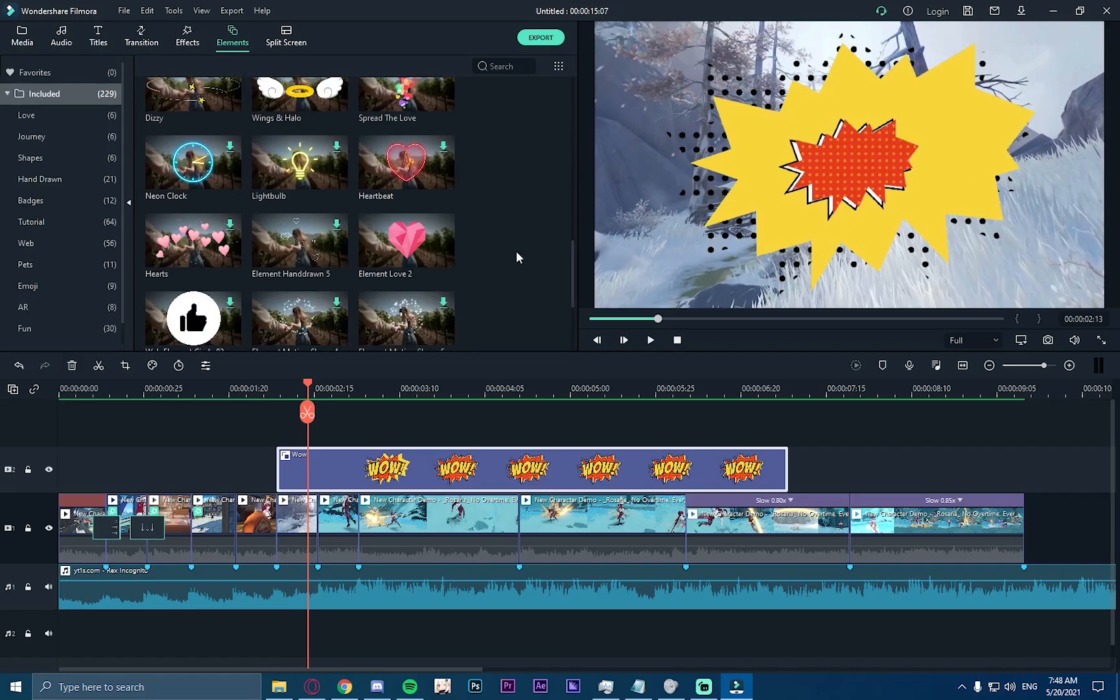
{"action": "mouse_move", "coordinate": [590, 289]}
{"action": "left_mouse_down"}
{"action": "mouse_move", "coordinate": [563, 254]}
{"action": "mouse_move", "coordinate": [571, 249]}
{"action": "mouse_move", "coordinate": [573, 295]}
{"action": "left_mouse_up"}
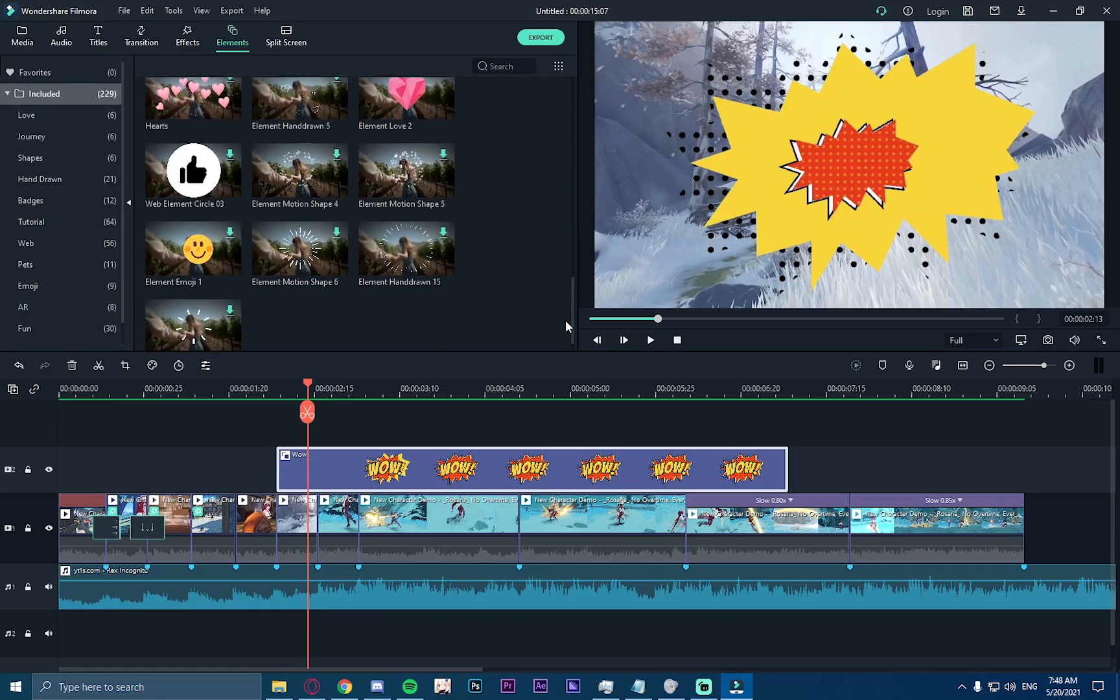
{"action": "left_click_drag", "start_coordinate": [572, 291], "coordinate": [576, 317]}
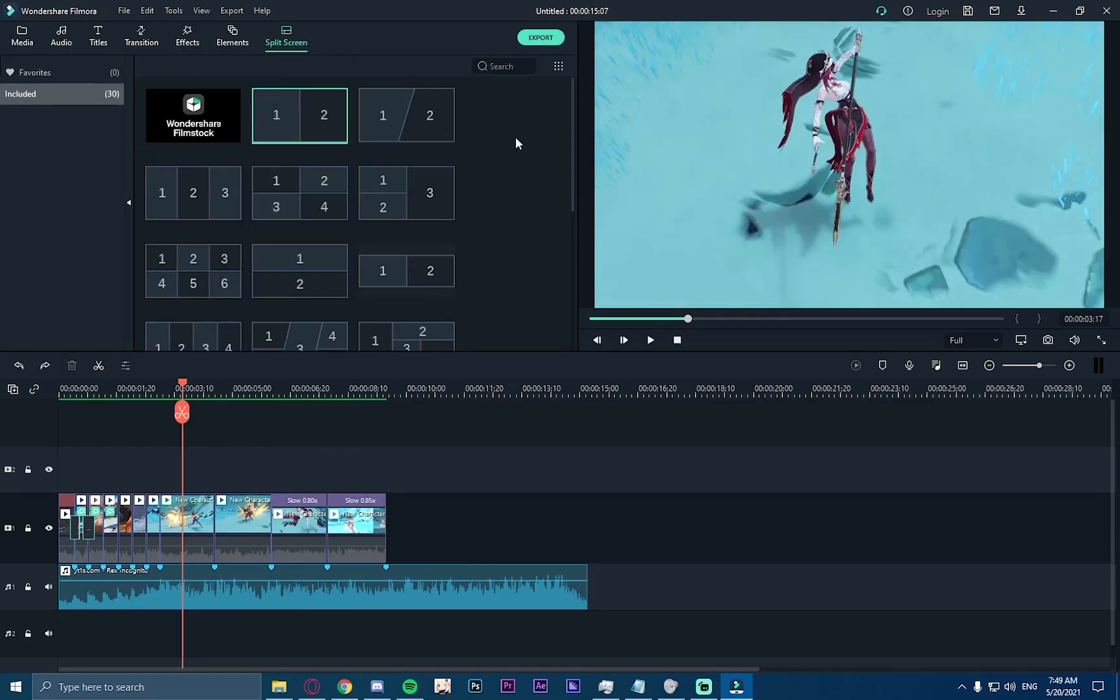
Step: Place a two-pane side-by-side split screen after the end of the music and fill both panes with the character demo video
{"action": "mouse_move", "coordinate": [576, 113]}
{"action": "left_mouse_down"}
{"action": "mouse_move", "coordinate": [573, 214]}
{"action": "mouse_move", "coordinate": [563, 105]}
{"action": "left_mouse_up"}
{"action": "left_click_drag", "start_coordinate": [416, 264], "coordinate": [610, 512]}
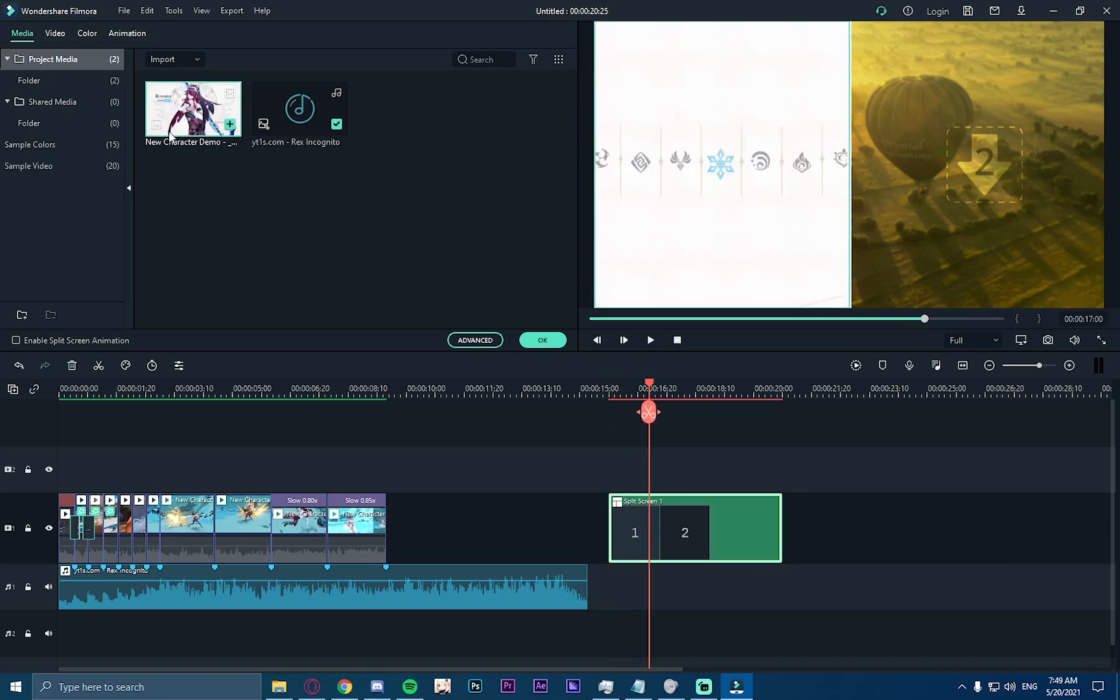
{"action": "left_click_drag", "start_coordinate": [325, 153], "coordinate": [972, 165]}
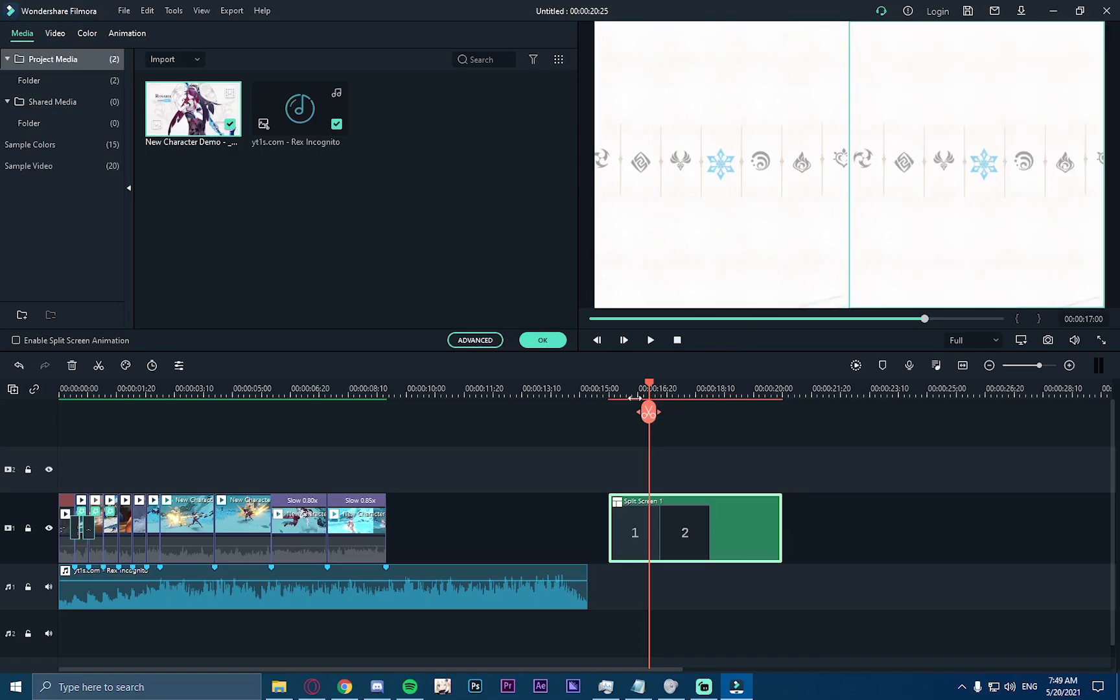
Step: Mute and enlarge the video in the first split-screen pane, then play the split screen
{"action": "left_click", "coordinate": [724, 191]}
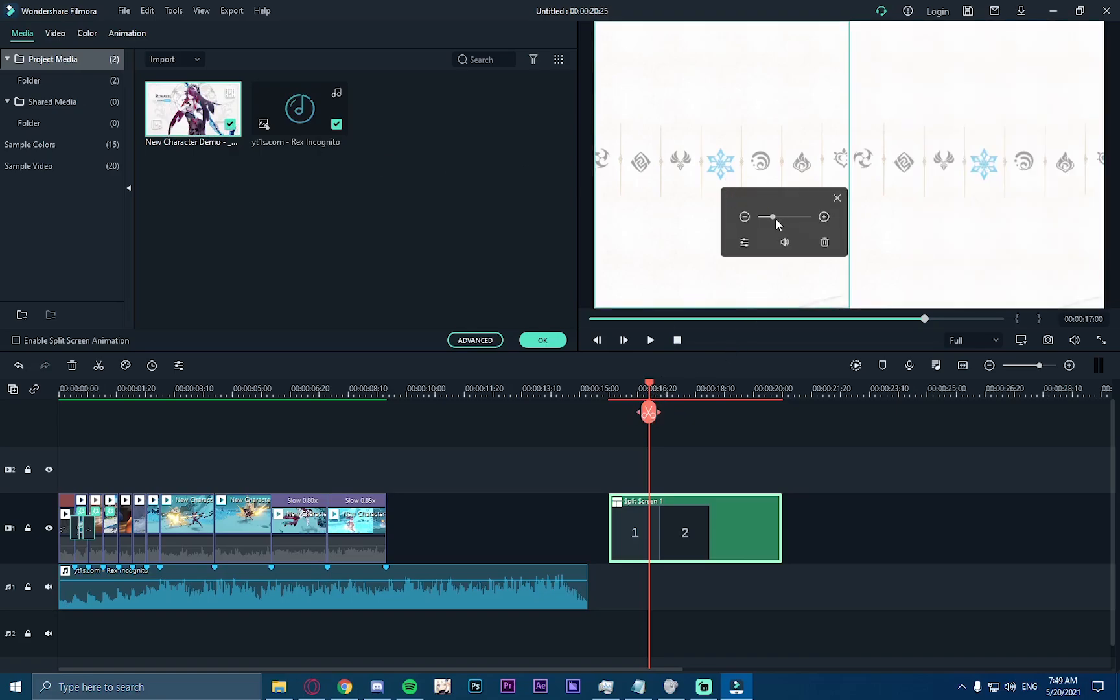
{"action": "mouse_move", "coordinate": [775, 218]}
{"action": "left_mouse_down"}
{"action": "mouse_move", "coordinate": [810, 215]}
{"action": "mouse_move", "coordinate": [771, 225]}
{"action": "left_mouse_up"}
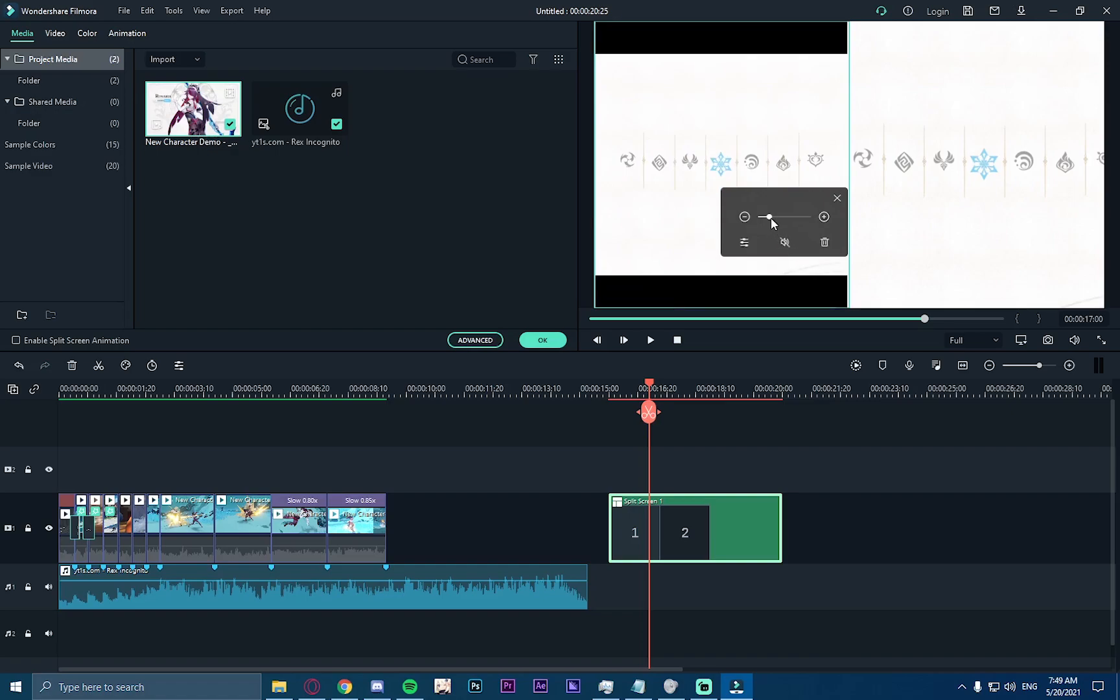
{"action": "left_click_drag", "start_coordinate": [771, 224], "coordinate": [787, 218]}
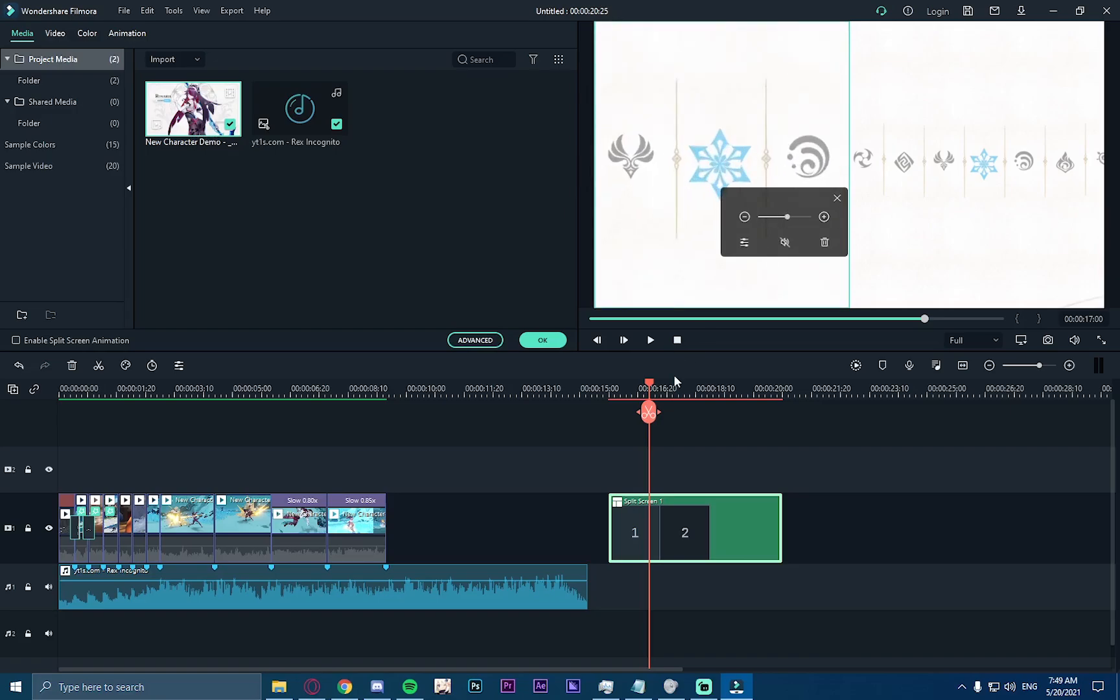
{"action": "left_click_drag", "start_coordinate": [650, 382], "coordinate": [679, 374]}
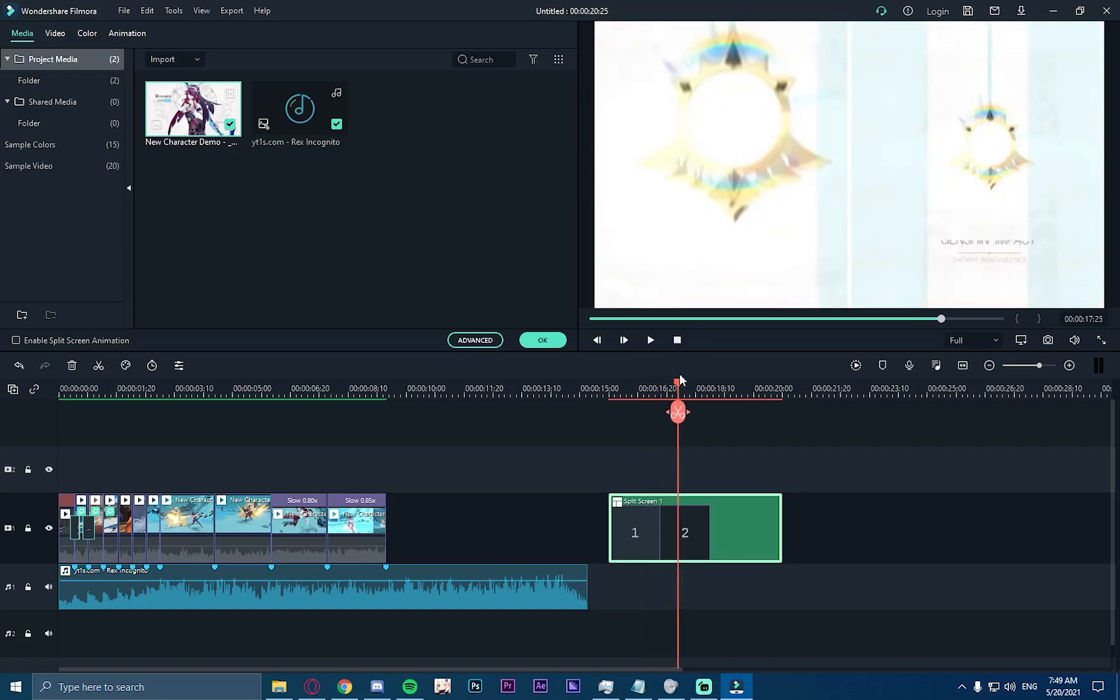
{"action": "key", "text": "space"}
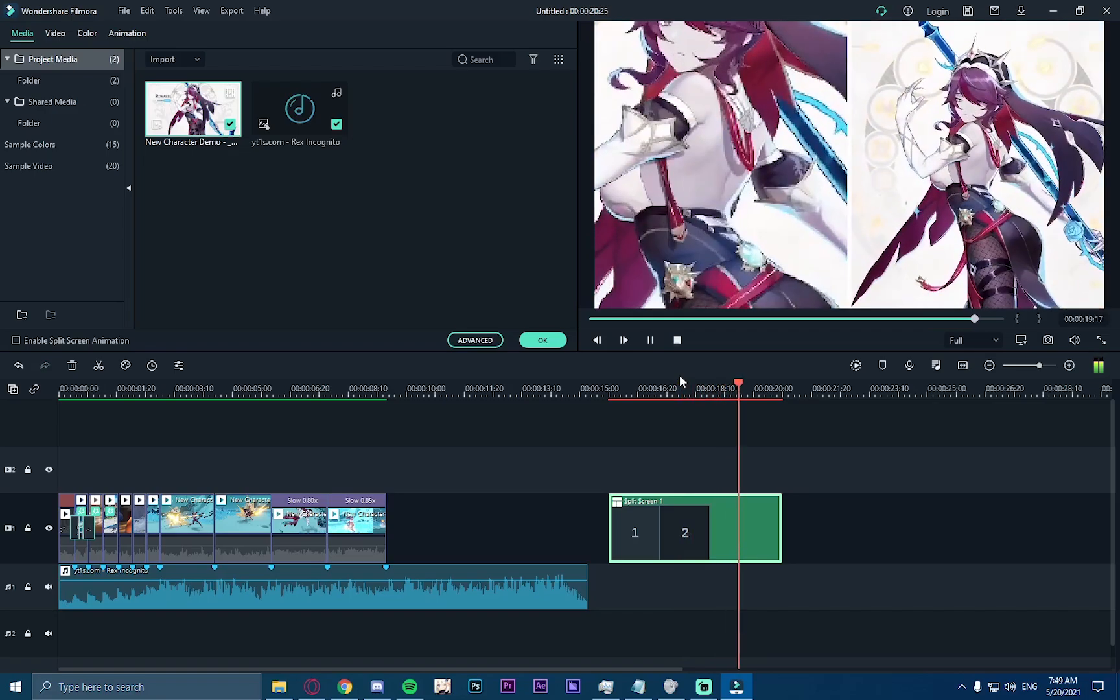
{"action": "left_click", "coordinate": [766, 387]}
Step: Delay the first pane's clip by about 1.5 seconds in the advanced split screen editor and confirm the edit
{"action": "left_click", "coordinate": [729, 204]}
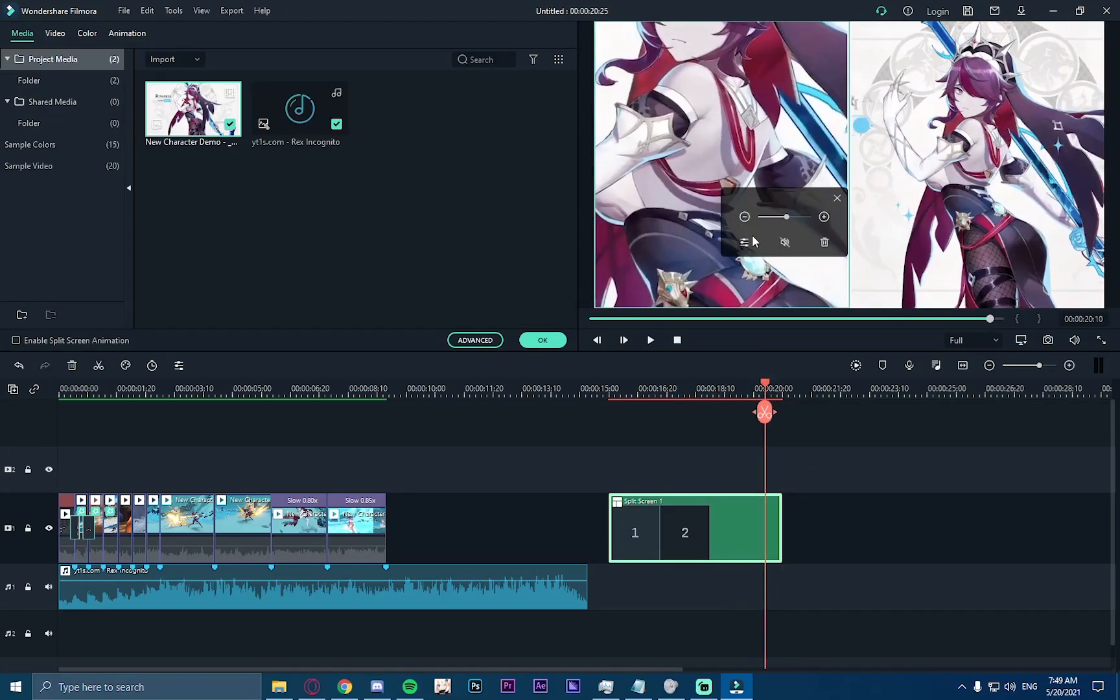
{"action": "left_click", "coordinate": [745, 242]}
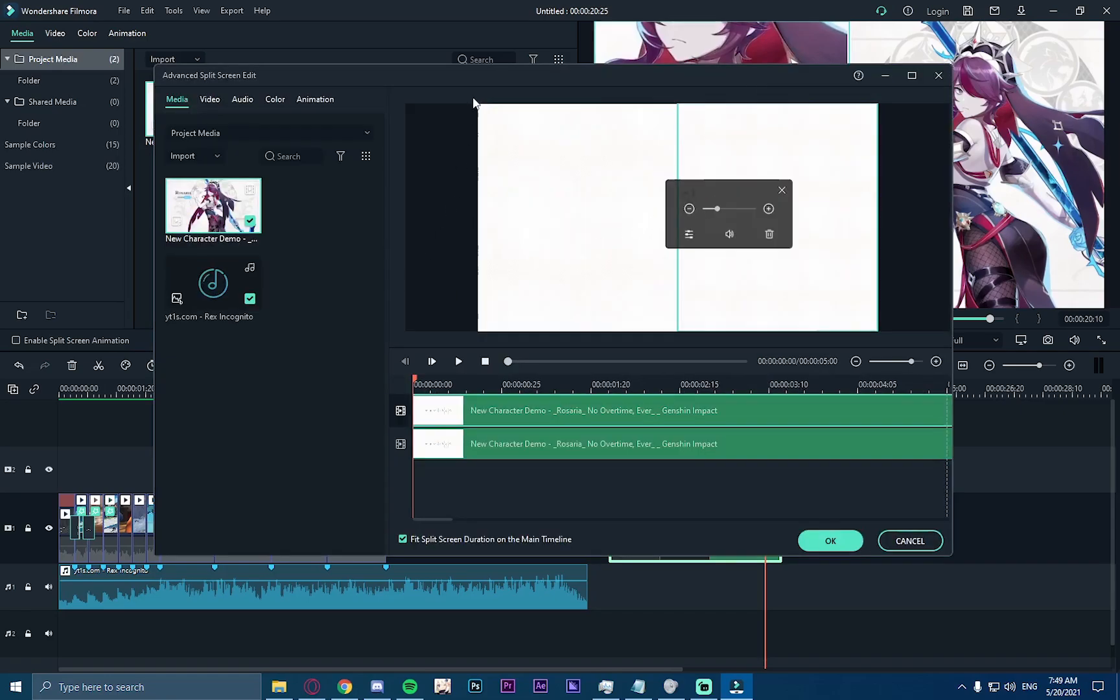
{"action": "left_click_drag", "start_coordinate": [534, 73], "coordinate": [508, 79]}
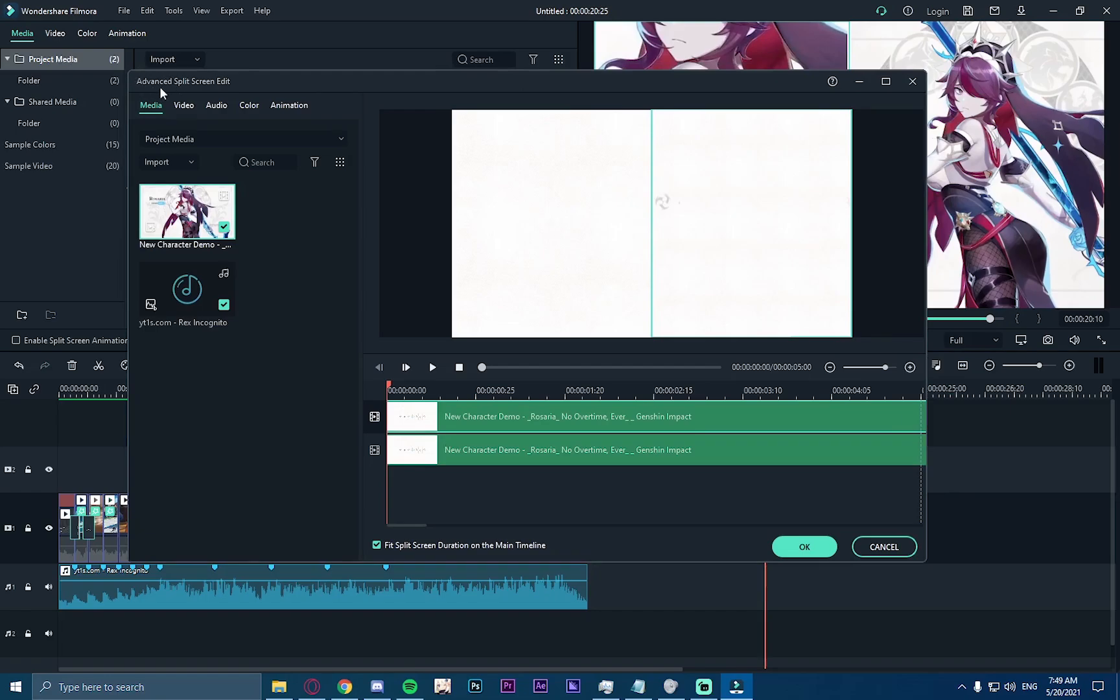
{"action": "left_click_drag", "start_coordinate": [483, 90], "coordinate": [460, 91]}
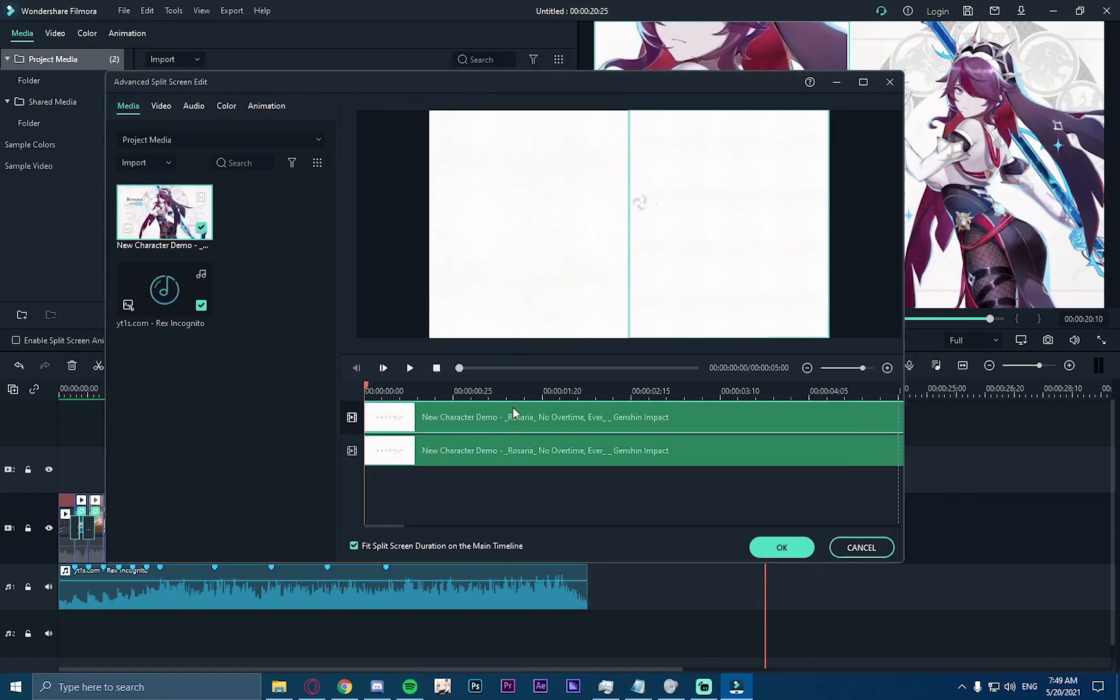
{"action": "left_click_drag", "start_coordinate": [366, 412], "coordinate": [467, 412]}
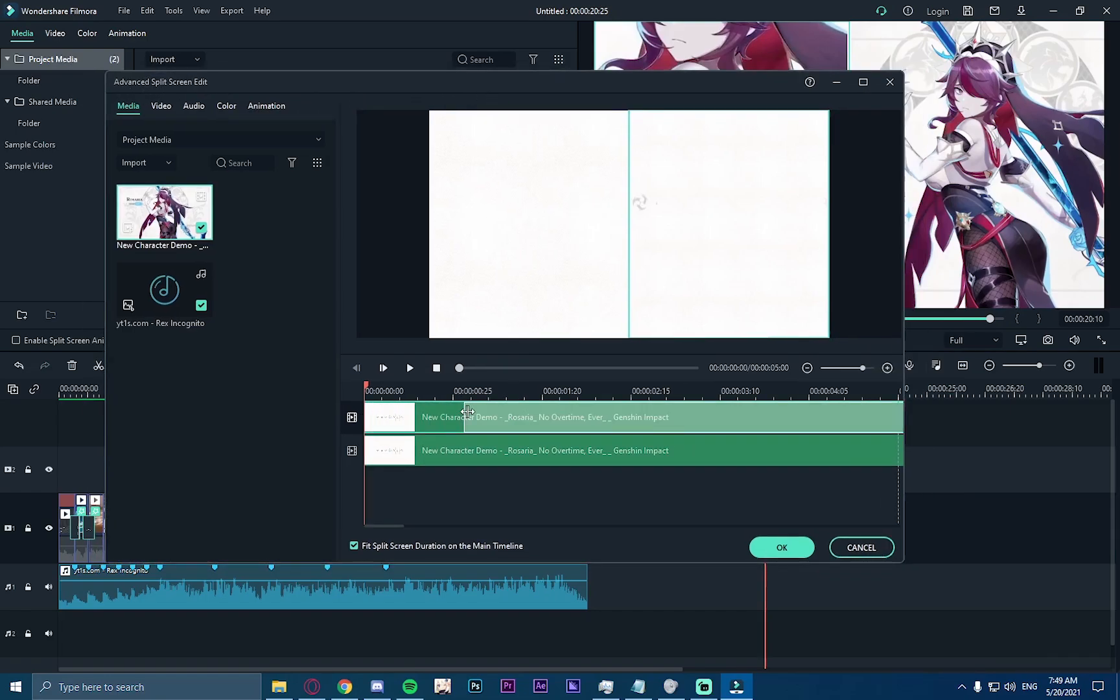
{"action": "left_click_drag", "start_coordinate": [535, 412], "coordinate": [531, 413]}
{"action": "left_click_drag", "start_coordinate": [367, 386], "coordinate": [720, 397]}
{"action": "left_click_drag", "start_coordinate": [454, 376], "coordinate": [436, 376]}
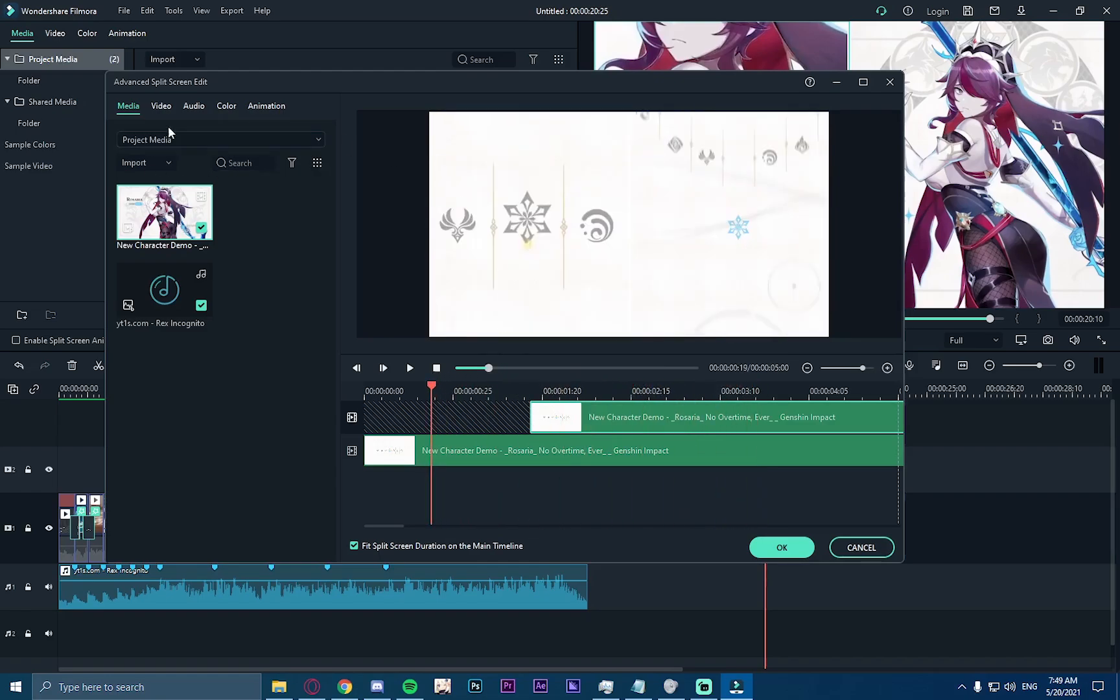
{"action": "left_click", "coordinate": [161, 106]}
{"action": "left_click", "coordinate": [781, 547]}
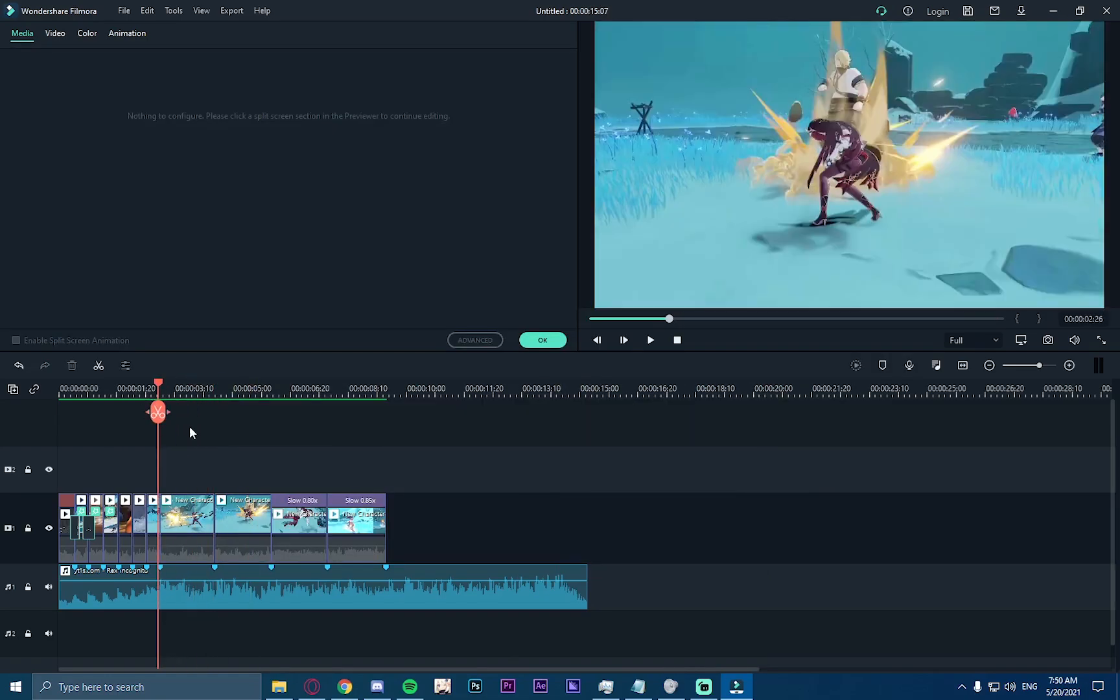
{"action": "left_click_drag", "start_coordinate": [154, 387], "coordinate": [107, 387]}
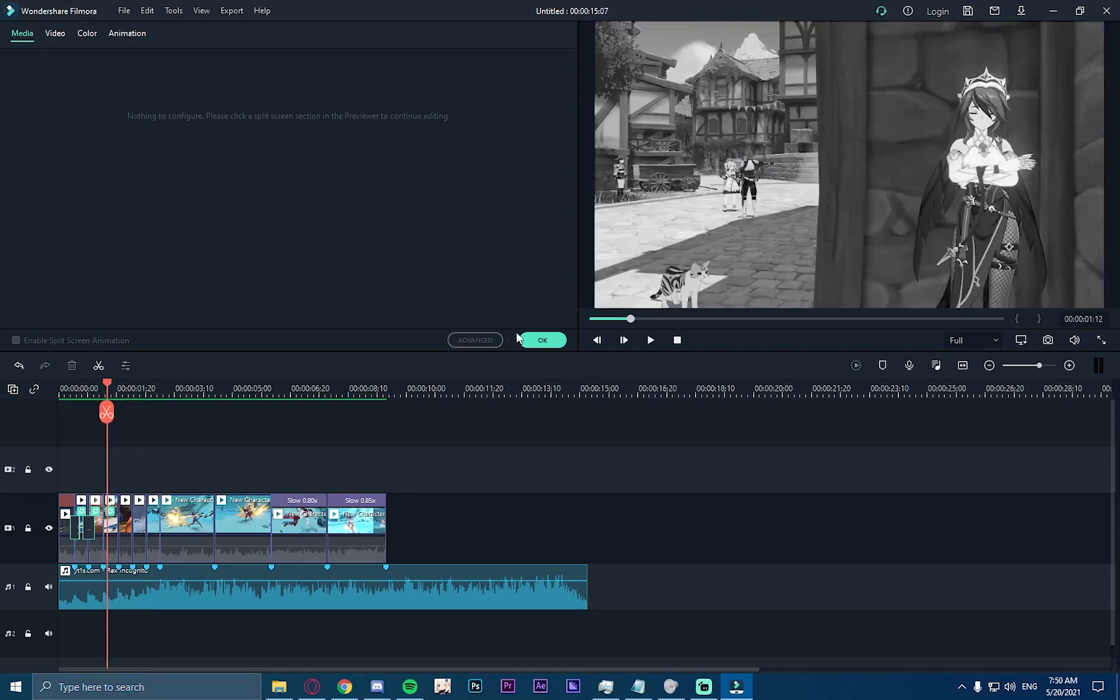
Step: Close the split screen settings and play the beat-synced edit from the start of the timeline
{"action": "left_click", "coordinate": [542, 339]}
{"action": "left_click", "coordinate": [141, 35]}
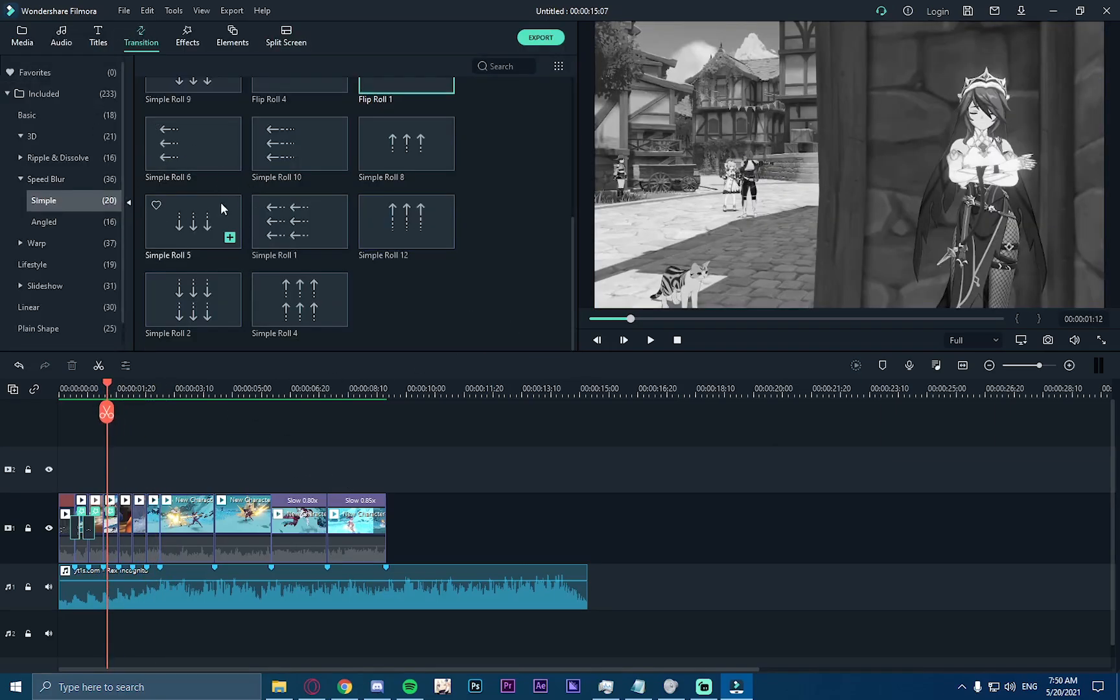
{"action": "left_click", "coordinate": [186, 37]}
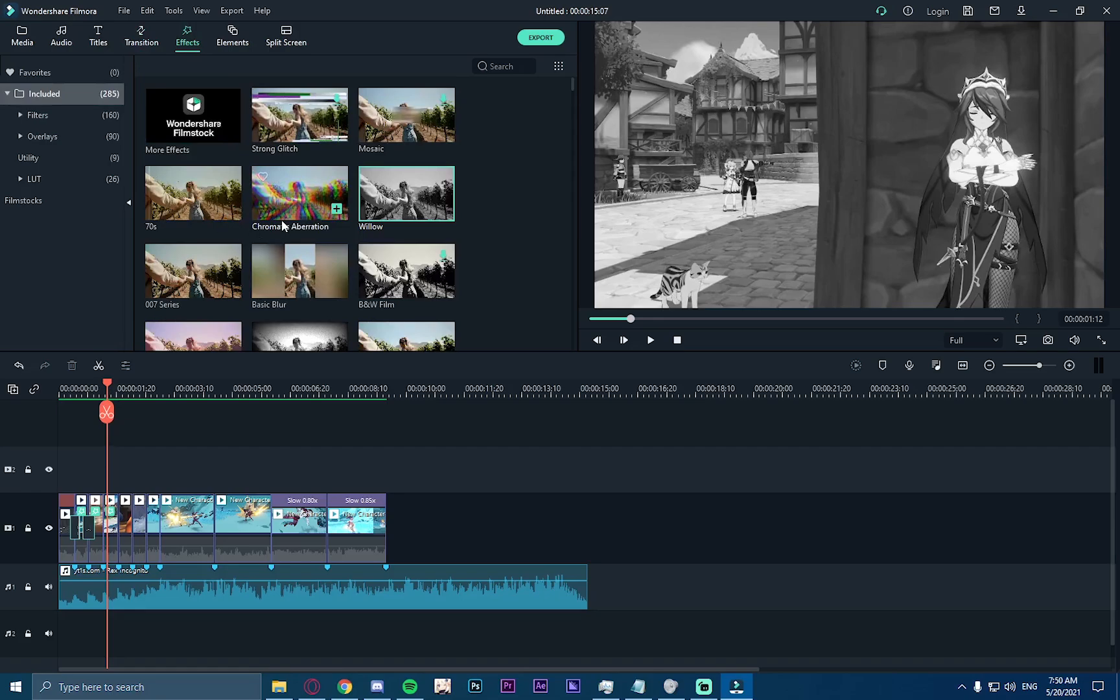
{"action": "left_click_drag", "start_coordinate": [235, 388], "coordinate": [265, 389]}
{"action": "key", "text": "Home"}
{"action": "left_click_drag", "start_coordinate": [167, 388], "coordinate": [230, 389]}
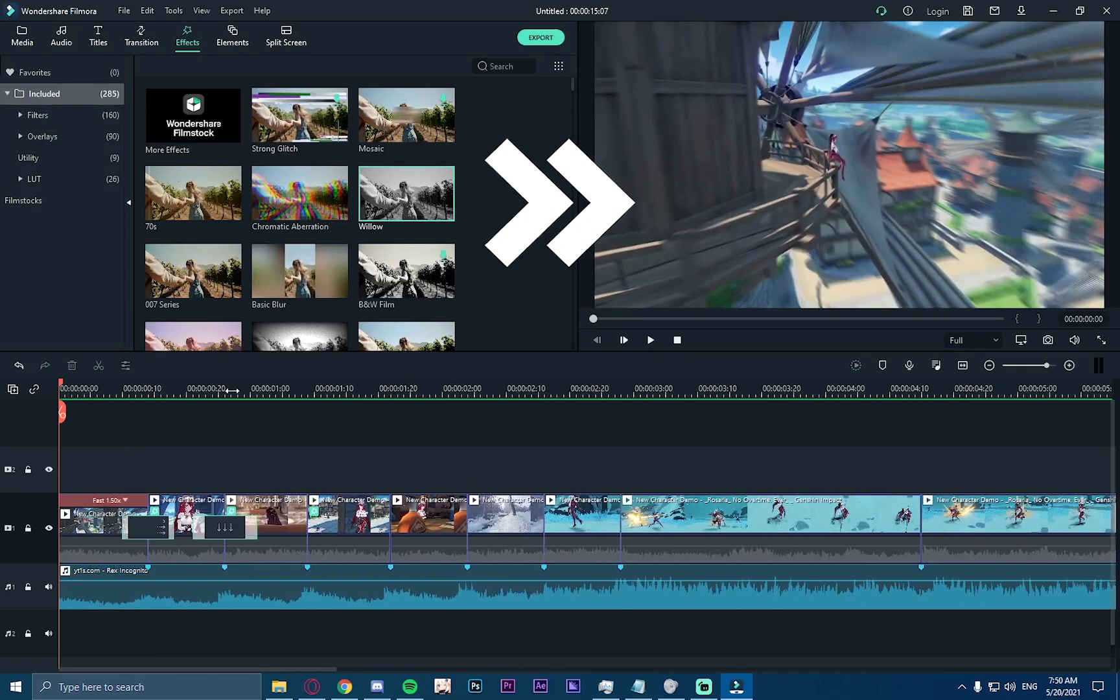
{"action": "key", "text": "space"}
Step: Remove the black-and-white Willow effect from the second, third and fourth clips
{"action": "left_click", "coordinate": [186, 390]}
{"action": "double_click", "coordinate": [194, 518]}
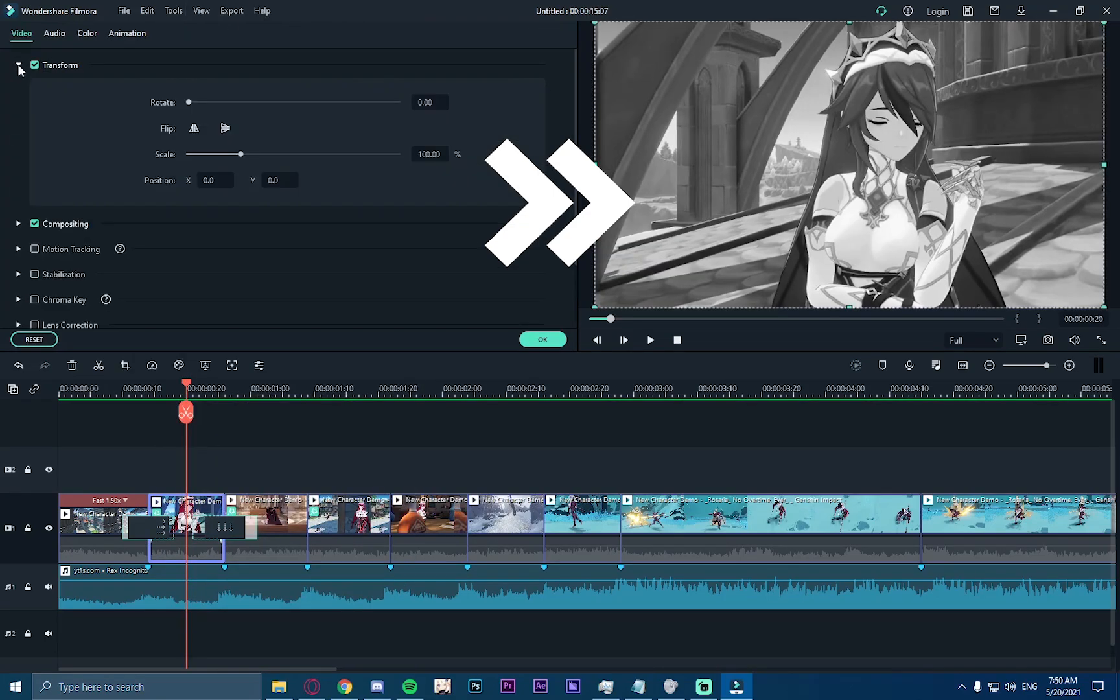
{"action": "left_click", "coordinate": [275, 512]}
{"action": "left_click", "coordinate": [505, 300]}
{"action": "left_click", "coordinate": [346, 515]}
{"action": "left_click", "coordinate": [505, 299]}
{"action": "left_click", "coordinate": [88, 533]}
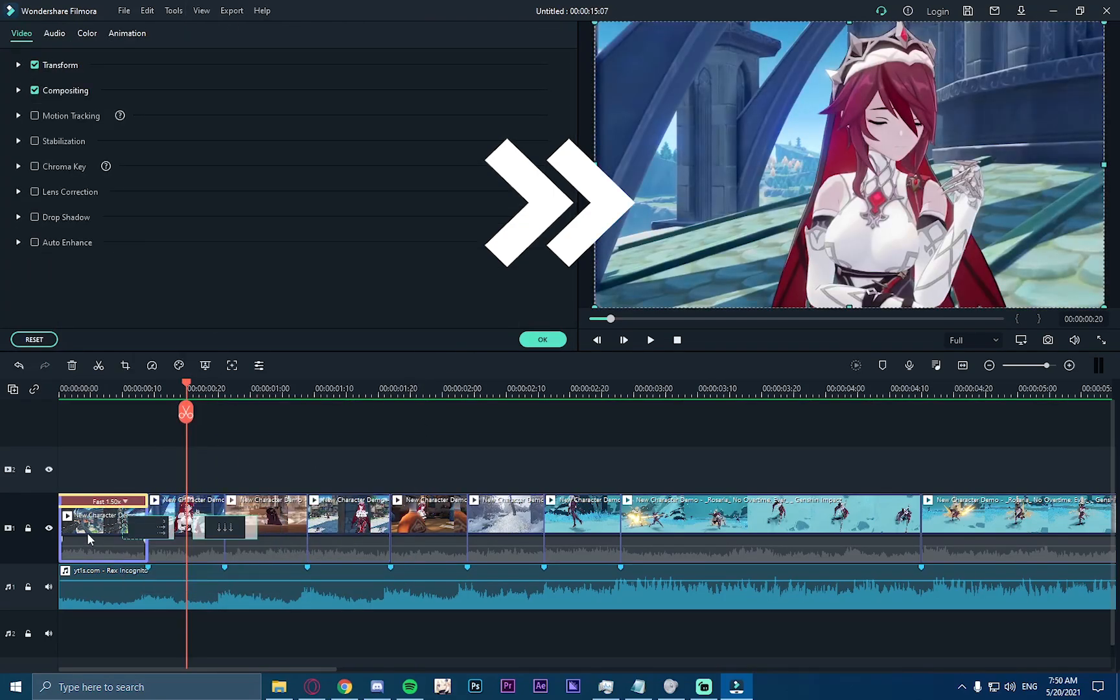
Step: Replace the transition between the second and third clips with Flip Roll 3 and add the same transition between the third and fourth clips
{"action": "left_click", "coordinate": [225, 528]}
{"action": "key", "text": "Delete"}
{"action": "scroll", "coordinate": [253, 172], "scroll_direction": "down", "scroll_amount": 5}
{"action": "scroll", "coordinate": [377, 219], "scroll_direction": "up", "scroll_amount": 3}
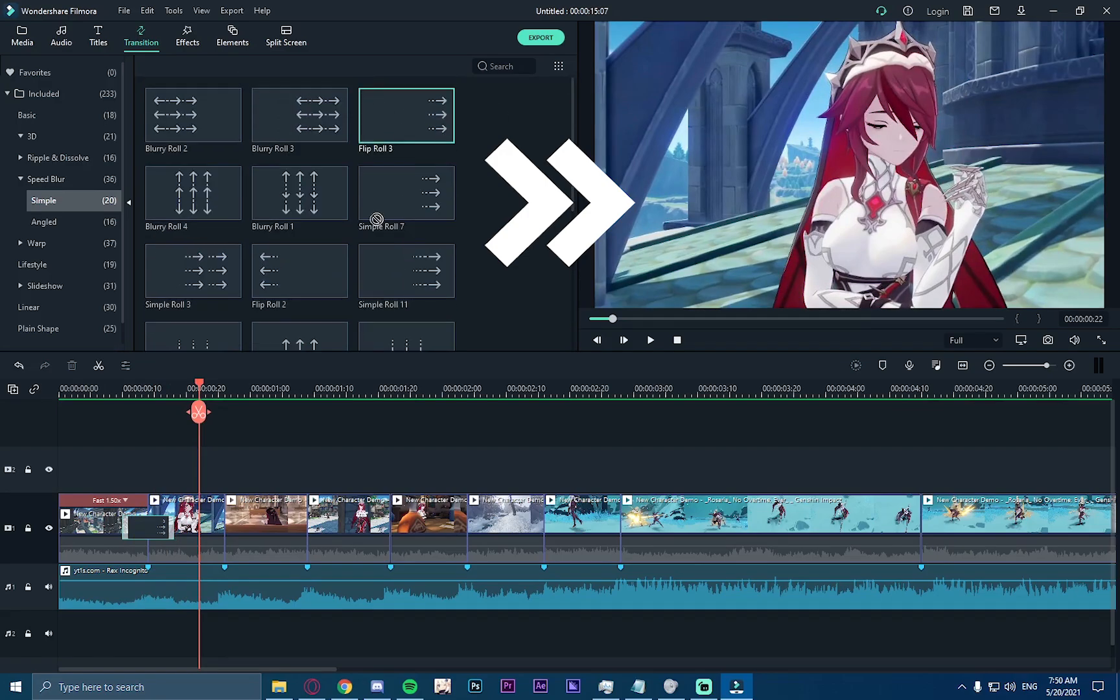
Step: Add the basic Fade Grayscale transition between the seventh and eighth clips
{"action": "left_click", "coordinate": [21, 181]}
{"action": "left_click", "coordinate": [29, 137]}
{"action": "left_click", "coordinate": [39, 118]}
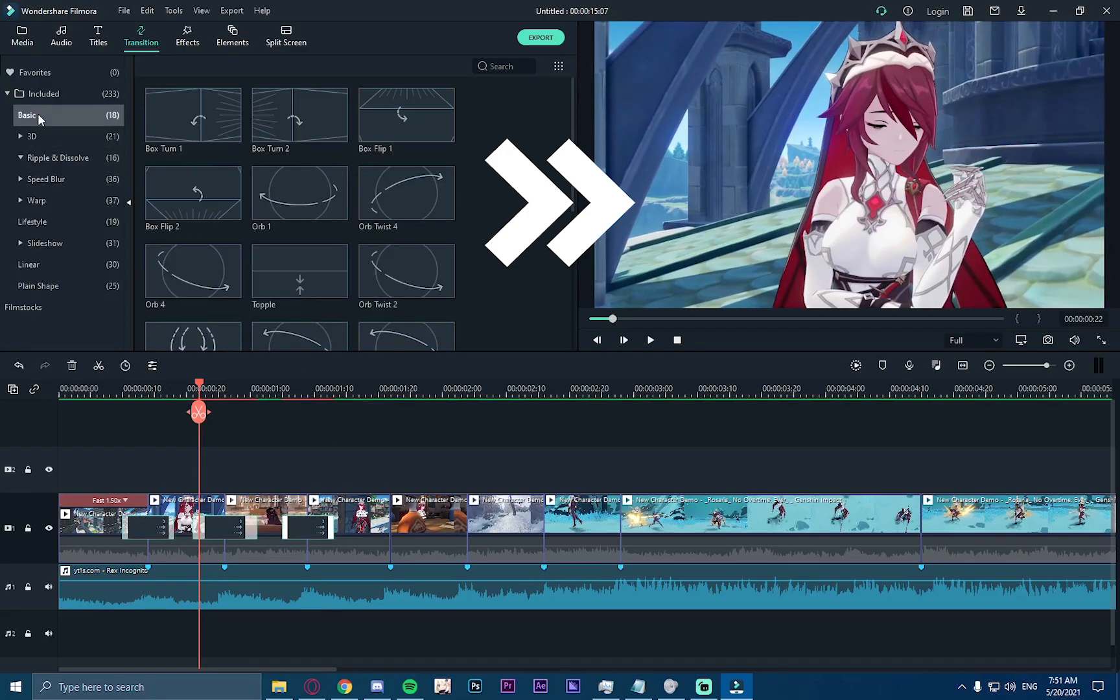
{"action": "scroll", "coordinate": [226, 154], "scroll_direction": "down", "scroll_amount": 2}
{"action": "scroll", "coordinate": [227, 154], "scroll_direction": "up", "scroll_amount": 2}
{"action": "scroll", "coordinate": [292, 194], "scroll_direction": "down", "scroll_amount": 4}
{"action": "left_click_drag", "start_coordinate": [406, 253], "coordinate": [621, 526]}
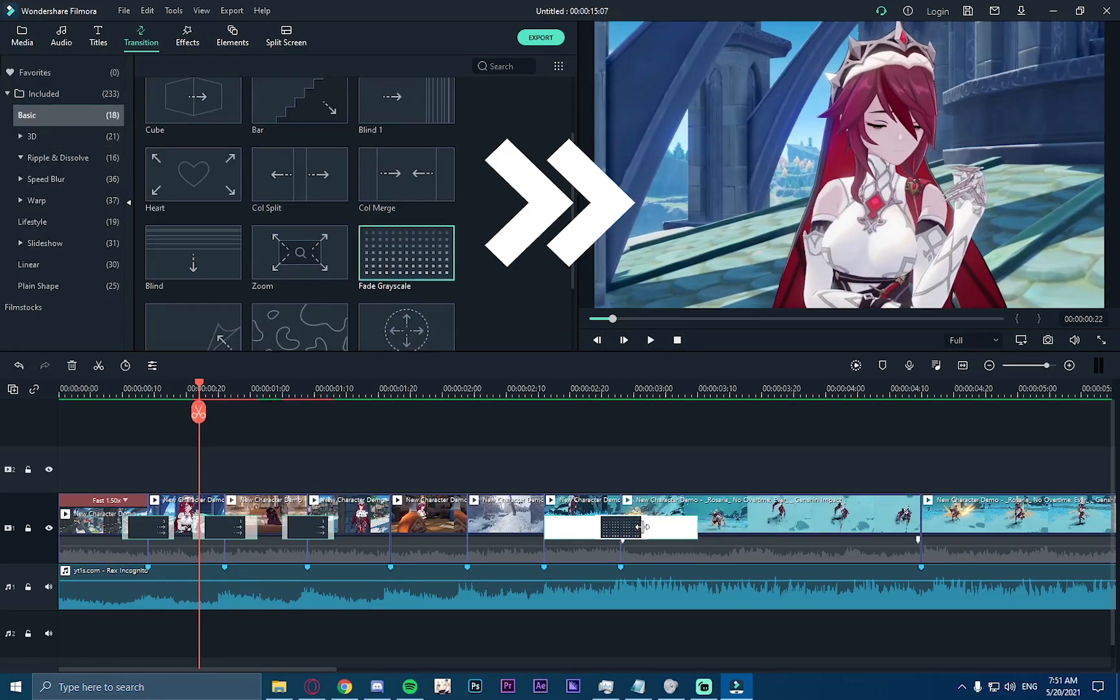
Step: Add the Warp Zoom 3 transition at each of the three cuts between the fourth and seventh clips
{"action": "left_click", "coordinate": [45, 179]}
{"action": "left_click", "coordinate": [39, 222]}
{"action": "left_click", "coordinate": [37, 243]}
{"action": "left_click", "coordinate": [42, 265]}
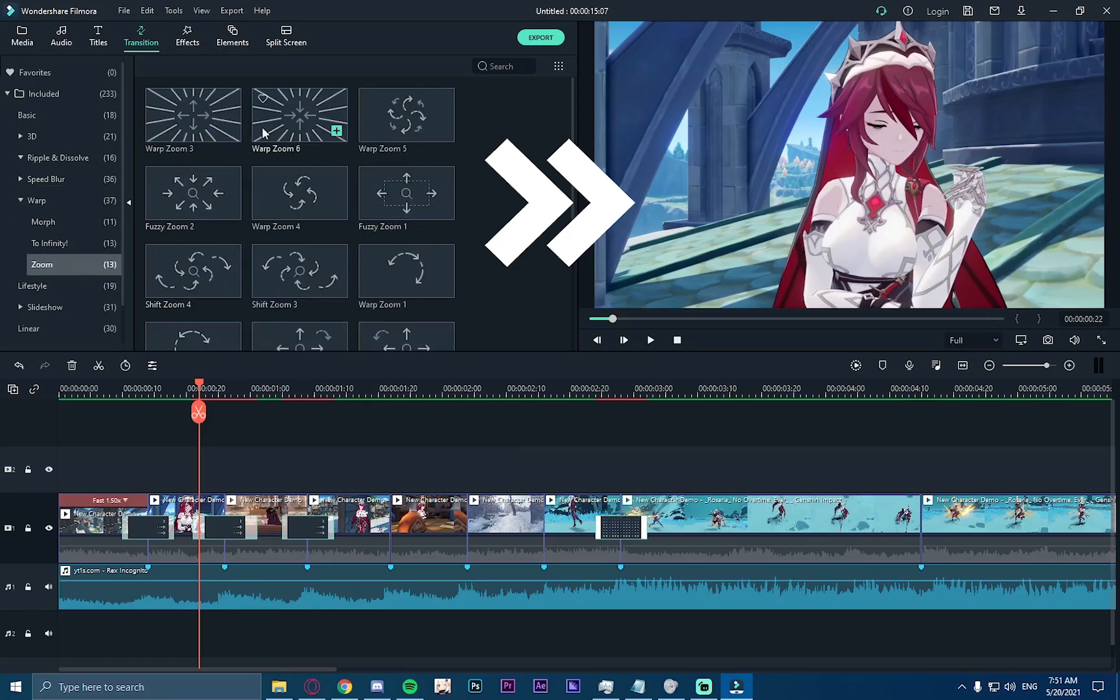
{"action": "left_click_drag", "start_coordinate": [194, 115], "coordinate": [447, 525]}
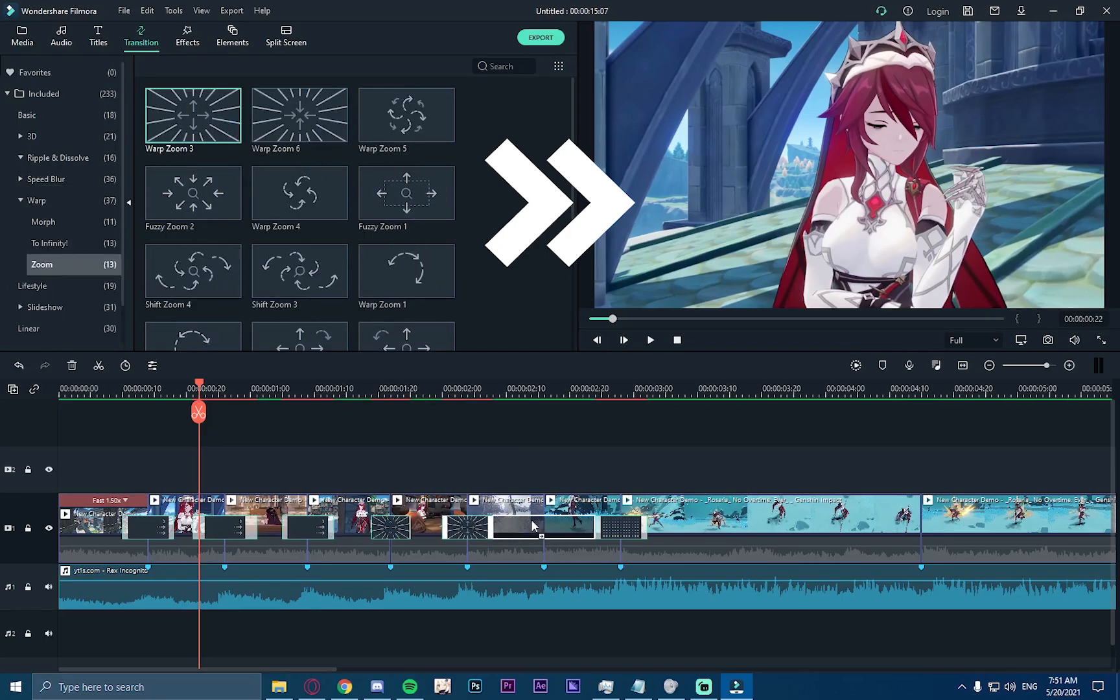
Step: Render the timeline preview and play the edit from the beginning to check the new transitions
{"action": "left_click_drag", "start_coordinate": [191, 385], "coordinate": [59, 386]}
{"action": "key", "text": "Return"}
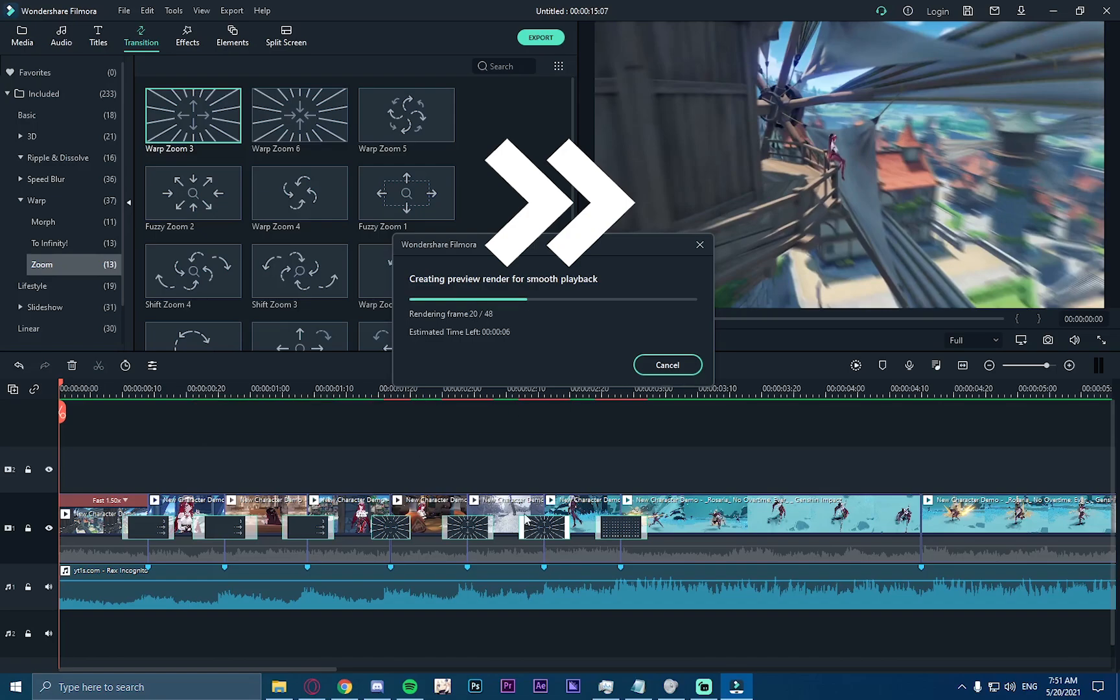
{"action": "left_click", "coordinate": [649, 341]}
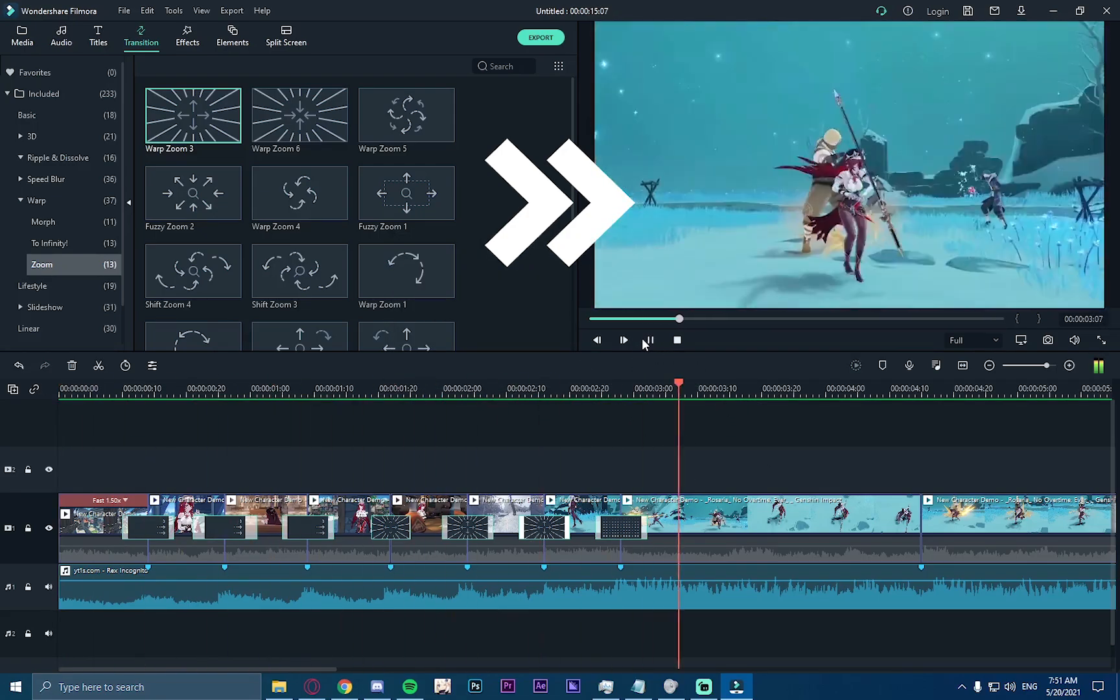
{"action": "left_click", "coordinate": [648, 341]}
Step: Replace the Fade Grayscale transition between the seventh and eighth clips with Warp Zoom 4 and play the rendered preview
{"action": "left_click_drag", "start_coordinate": [863, 385], "coordinate": [569, 387]}
{"action": "left_click", "coordinate": [621, 527]}
{"action": "key", "text": "Delete"}
{"action": "left_click_drag", "start_coordinate": [610, 526], "coordinate": [615, 526]}
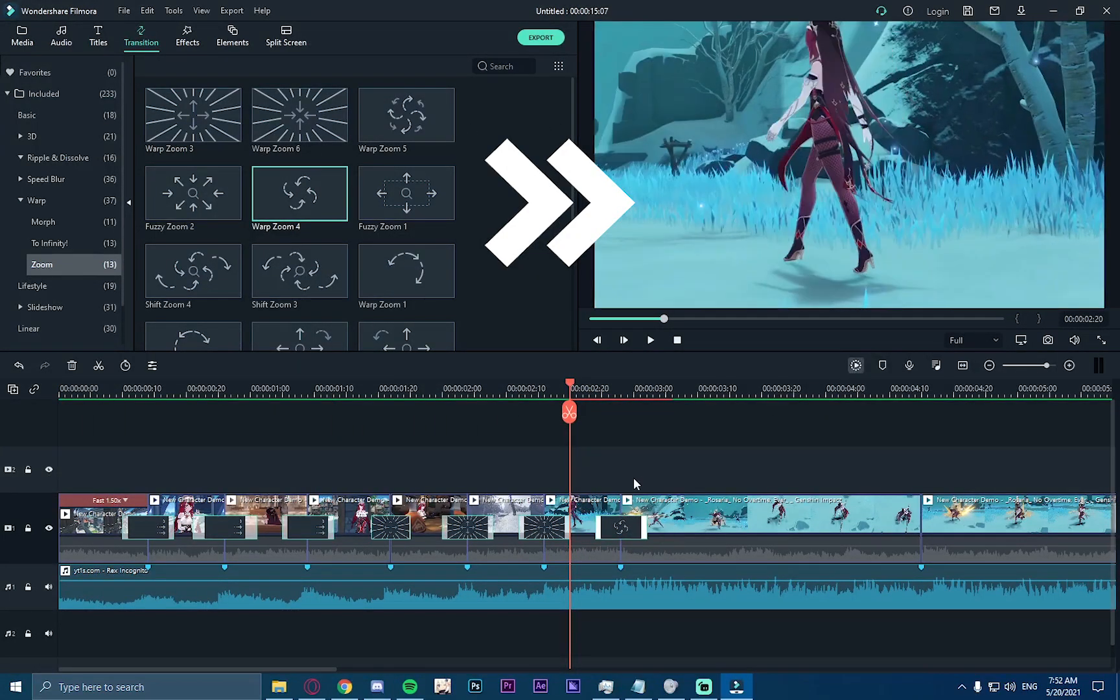
{"action": "key", "text": "Return"}
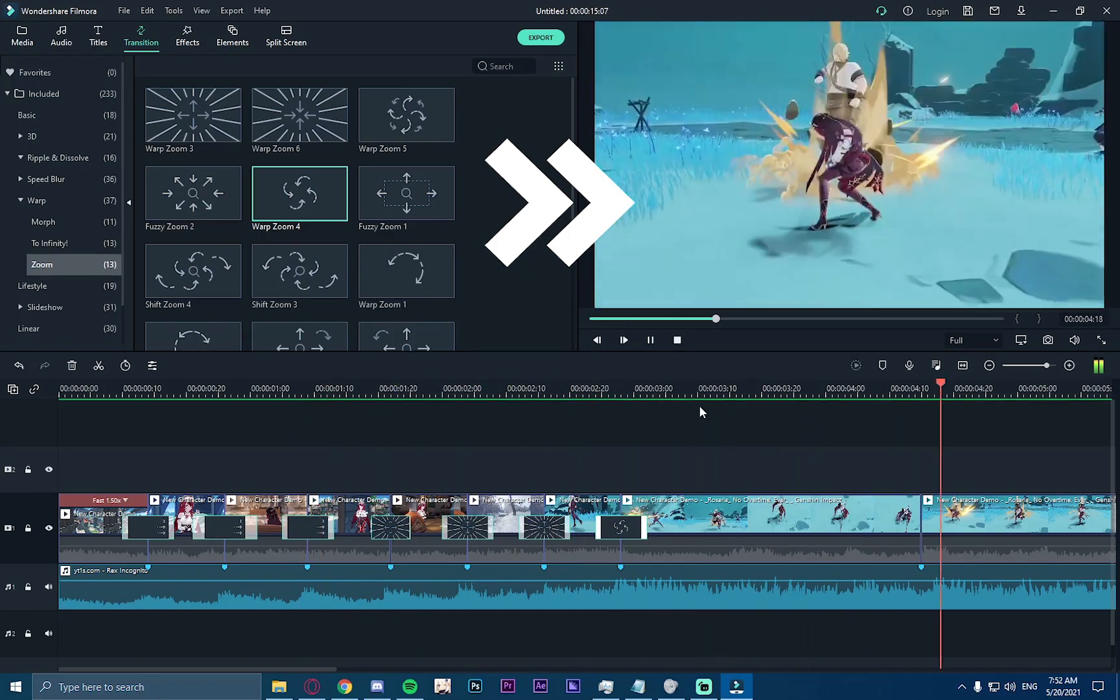
{"action": "key", "text": "space"}
Step: Split the ninth clip shortly after its start and apply the Chromatic Aberration effect to the short opening piece
{"action": "key", "text": "ctrl+minus"}
{"action": "left_click", "coordinate": [192, 34]}
{"action": "scroll", "coordinate": [417, 207], "scroll_direction": "down", "scroll_amount": 3}
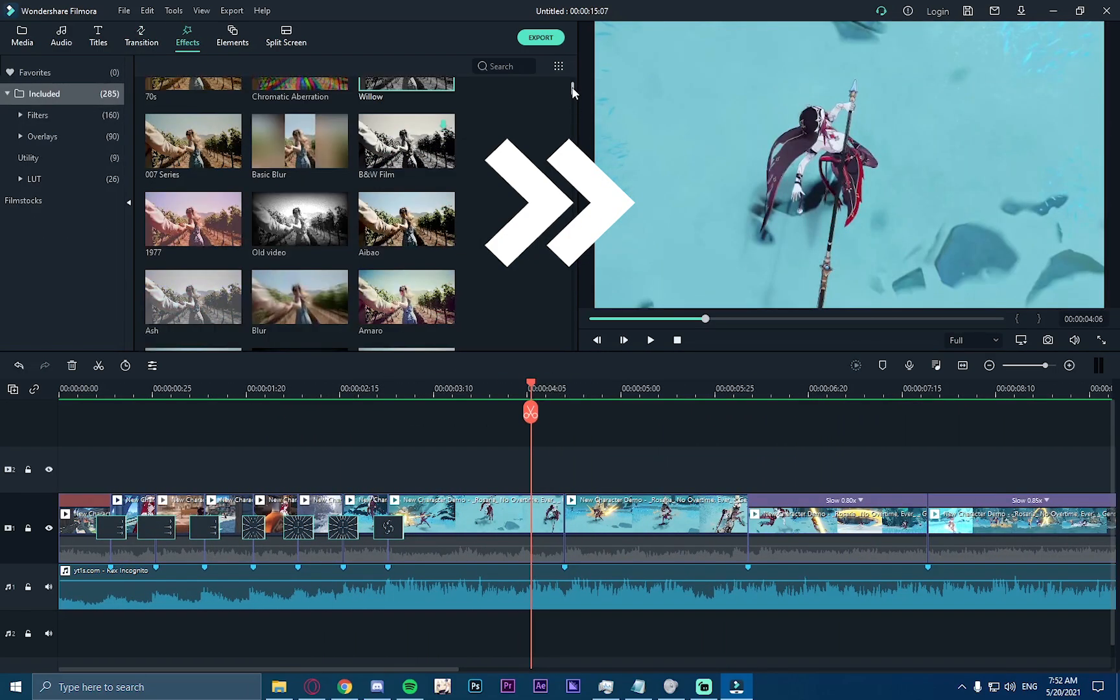
{"action": "scroll", "coordinate": [418, 207], "scroll_direction": "up", "scroll_amount": 3}
{"action": "left_click", "coordinate": [608, 519]}
{"action": "left_click", "coordinate": [609, 412]}
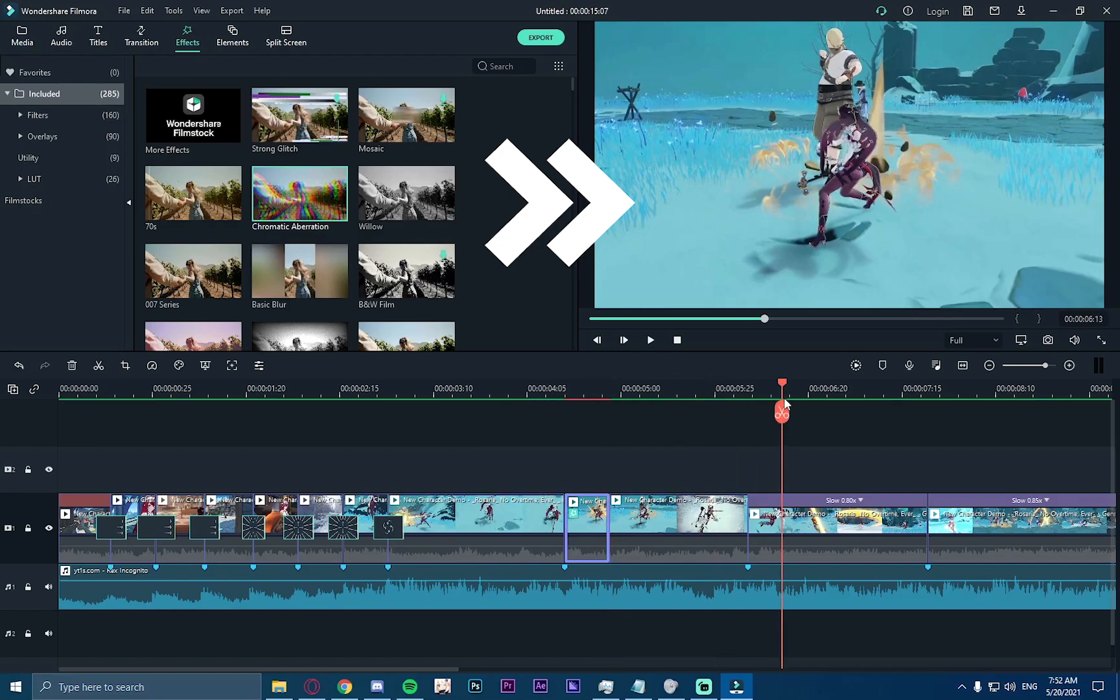
Step: Split the 0.80x slow clip near its start and apply Chromatic Aberration to the short opening piece
{"action": "left_click_drag", "start_coordinate": [784, 403], "coordinate": [785, 415]}
{"action": "left_click", "coordinate": [785, 413]}
{"action": "left_click_drag", "start_coordinate": [299, 193], "coordinate": [767, 517]}
Step: Split the 0.85x slow clip near its start, apply Chromatic Aberration to its opening piece, and render the timeline preview
{"action": "left_click", "coordinate": [971, 393]}
{"action": "left_click_drag", "start_coordinate": [971, 394], "coordinate": [974, 397]}
{"action": "left_click", "coordinate": [974, 413]}
{"action": "left_click_drag", "start_coordinate": [299, 194], "coordinate": [948, 516]}
{"action": "left_click", "coordinate": [422, 390]}
{"action": "left_click", "coordinate": [856, 365]}
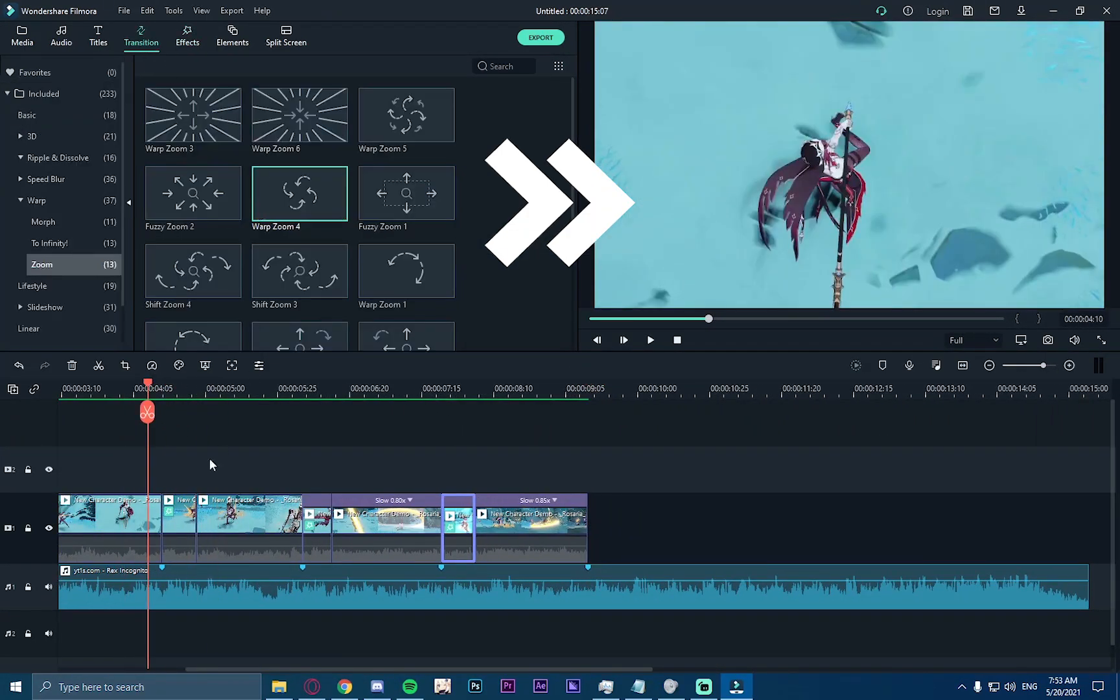
Step: Remove the Warp Zoom 4 transition between the seventh and eighth clips and add Flip Roll 1 between the eighth and ninth clips
{"action": "left_click", "coordinate": [76, 180]}
{"action": "left_click", "coordinate": [344, 388]}
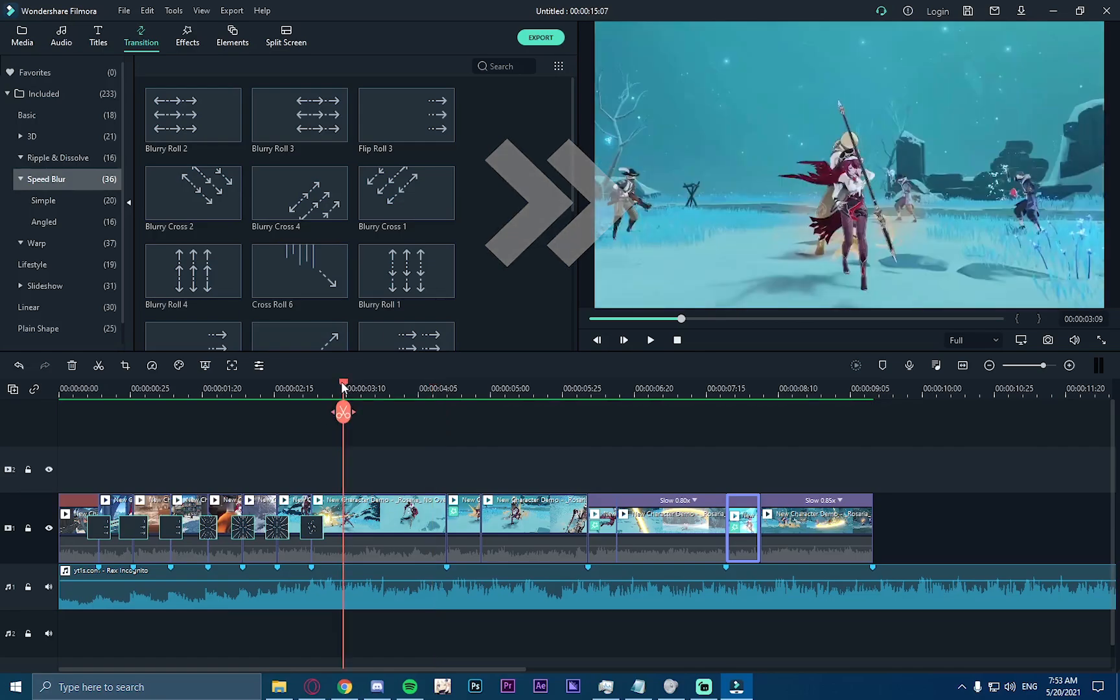
{"action": "left_click_drag", "start_coordinate": [343, 387], "coordinate": [419, 387]}
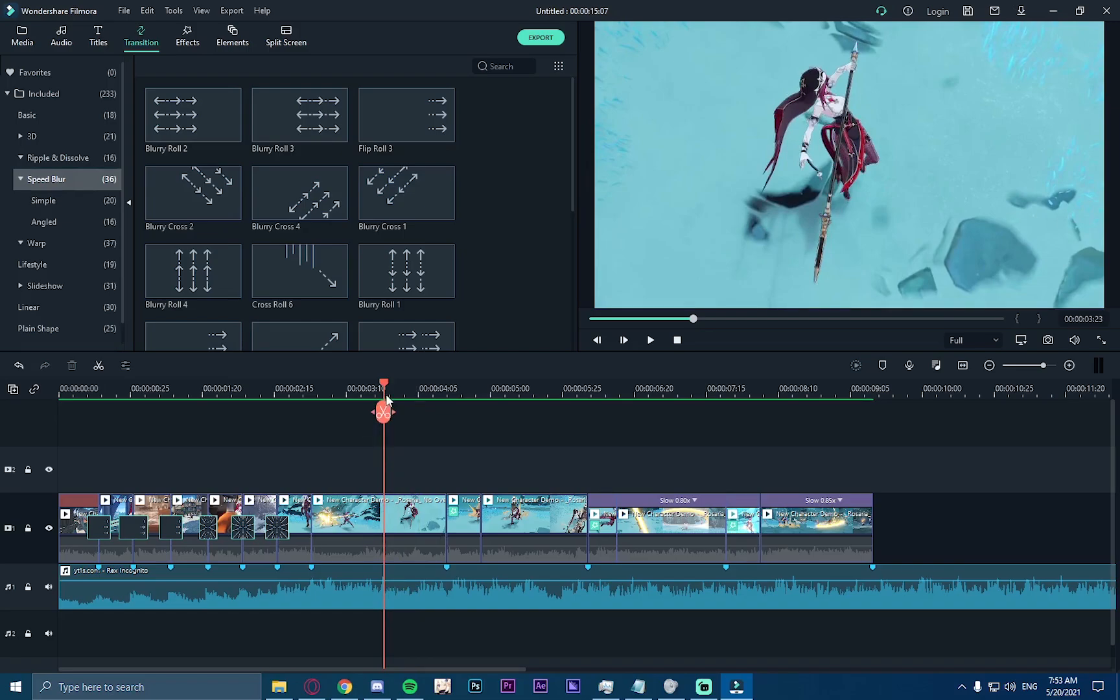
{"action": "left_click_drag", "start_coordinate": [388, 384], "coordinate": [563, 387]}
{"action": "scroll", "coordinate": [320, 242], "scroll_direction": "down", "scroll_amount": 5}
Step: Add the Cross Roll 9 speed-blur transition at the cut where the 0.80x slow section begins
{"action": "scroll", "coordinate": [545, 266], "scroll_direction": "down", "scroll_amount": 6}
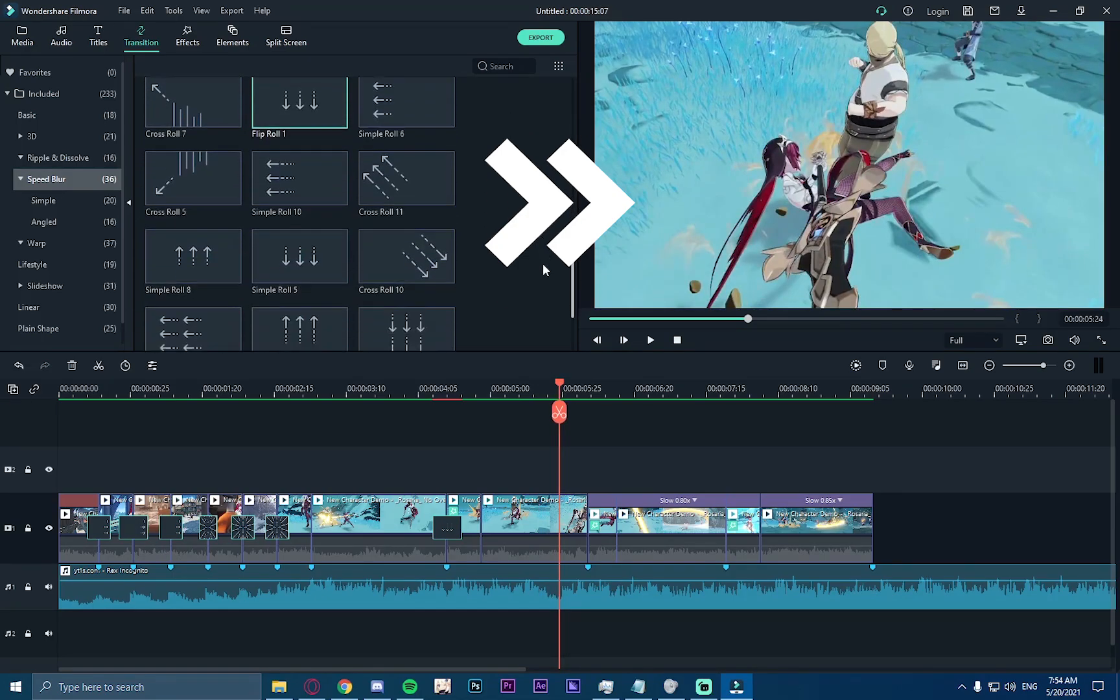
{"action": "scroll", "coordinate": [557, 298], "scroll_direction": "up", "scroll_amount": 4}
{"action": "scroll", "coordinate": [557, 298], "scroll_direction": "down", "scroll_amount": 4}
{"action": "left_click_drag", "start_coordinate": [406, 299], "coordinate": [580, 549]}
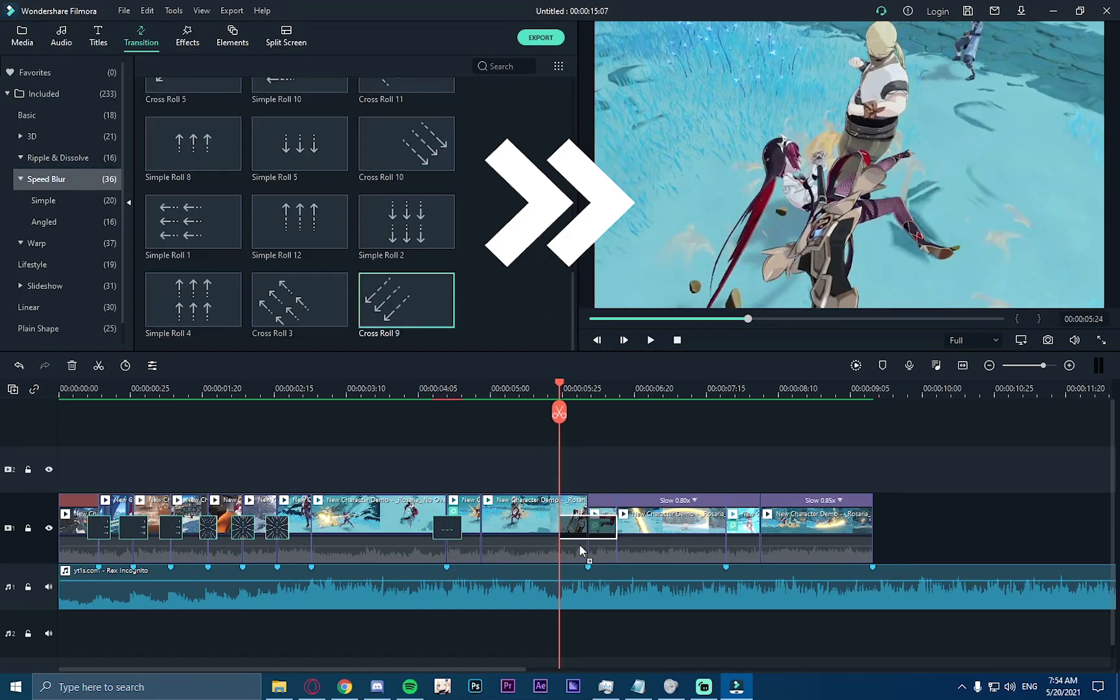
Step: Add a transition where the 0.85x slow section begins, plus Fade transitions at the start of the first clip and end of the last
{"action": "left_click_drag", "start_coordinate": [559, 384], "coordinate": [844, 387]}
{"action": "scroll", "coordinate": [152, 251], "scroll_direction": "down", "scroll_amount": 10}
{"action": "left_click", "coordinate": [37, 197]}
{"action": "left_click", "coordinate": [27, 115]}
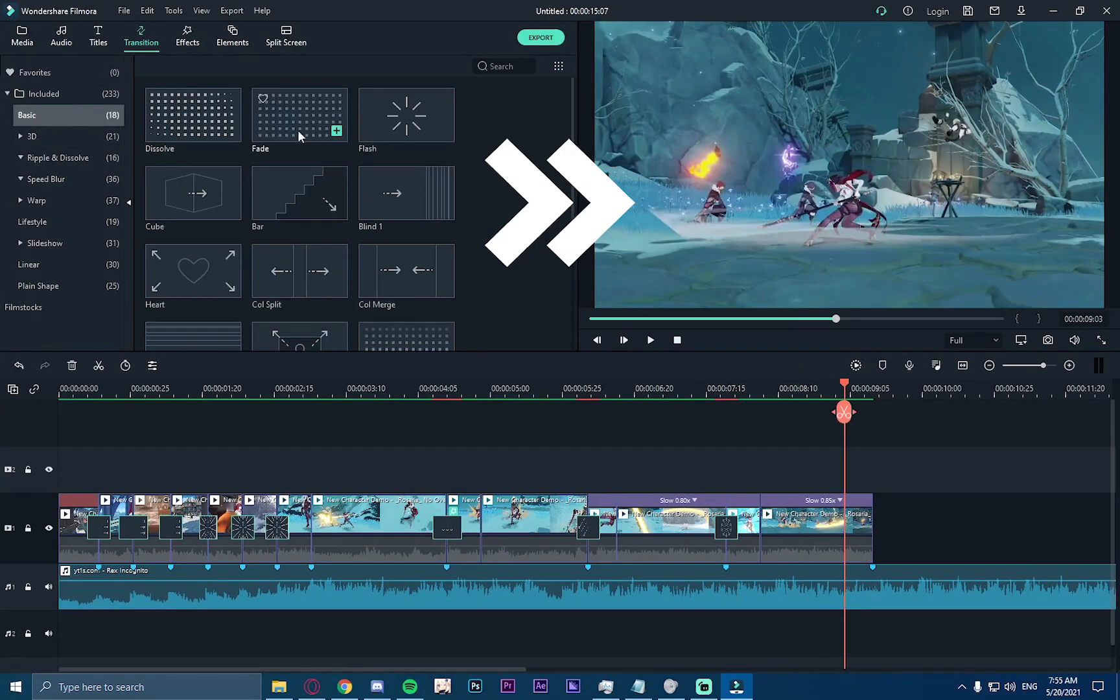
{"action": "left_click_drag", "start_coordinate": [299, 120], "coordinate": [855, 526]}
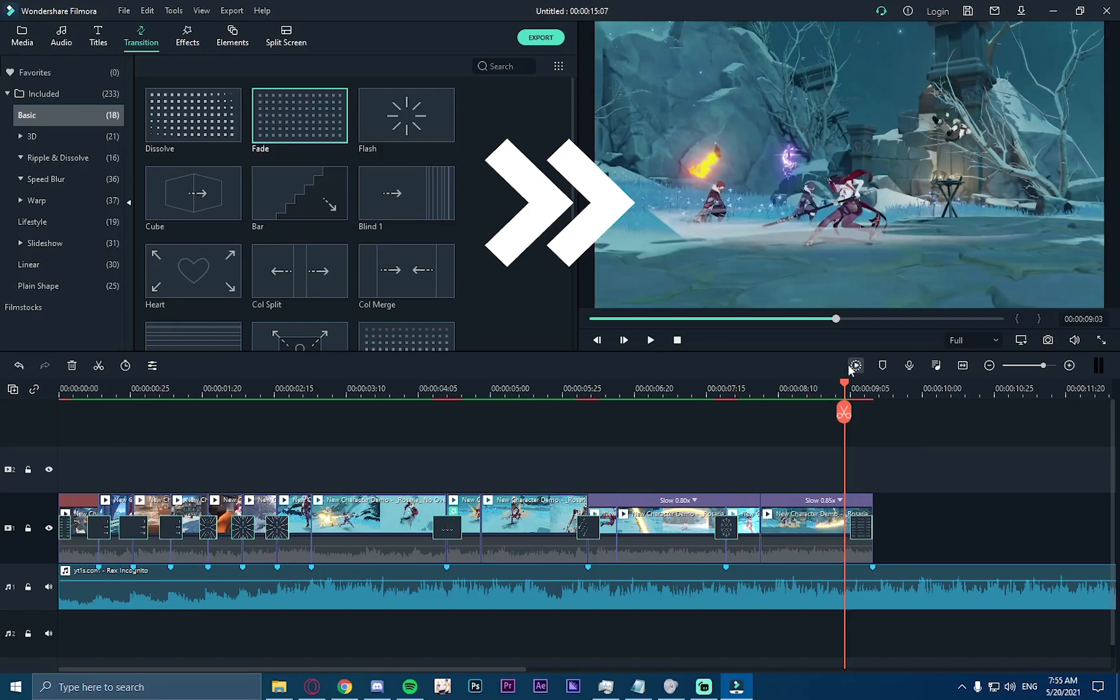
Step: Apply the Willow effect to the short opening pieces of the 0.80x slow clip and the ninth clip, and check the latter's properties
{"action": "left_click", "coordinate": [188, 36]}
{"action": "left_click_drag", "start_coordinate": [417, 180], "coordinate": [603, 524]}
{"action": "left_click_drag", "start_coordinate": [415, 188], "coordinate": [464, 521]}
{"action": "right_click", "coordinate": [464, 524]}
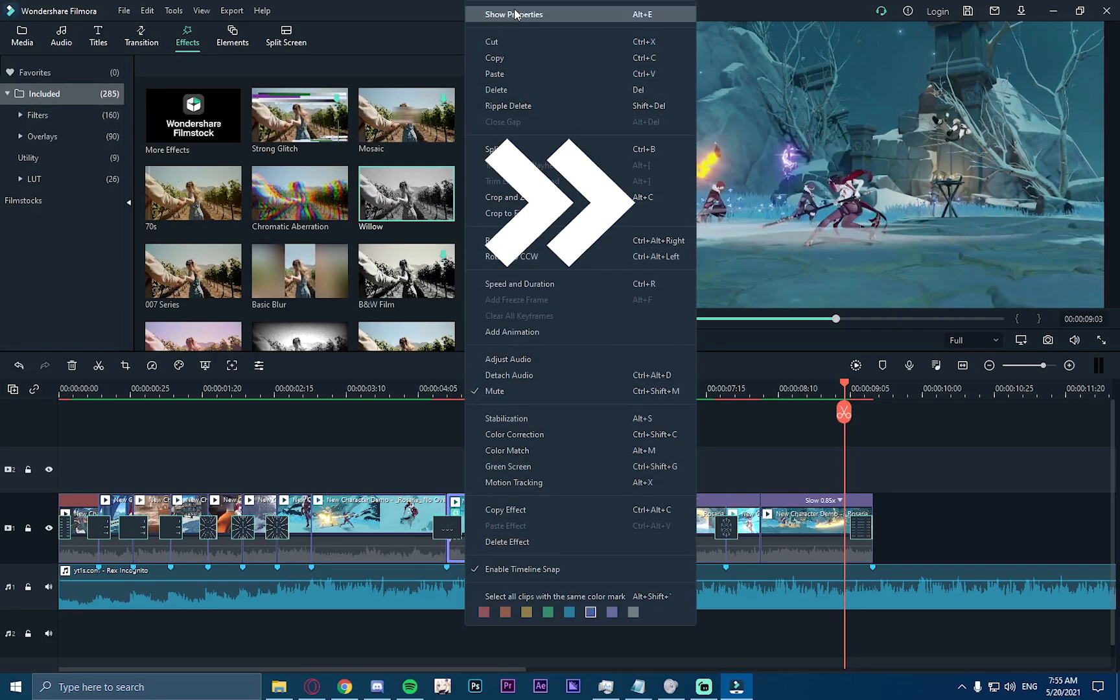
{"action": "left_click", "coordinate": [518, 15]}
{"action": "left_click", "coordinate": [597, 464]}
Step: Preview the Shift Zoom 3, Warp Zoom 6 and Warp Zoom 3 transitions for the cut between the seventh and eighth clips
{"action": "left_click_drag", "start_coordinate": [312, 386], "coordinate": [304, 387]}
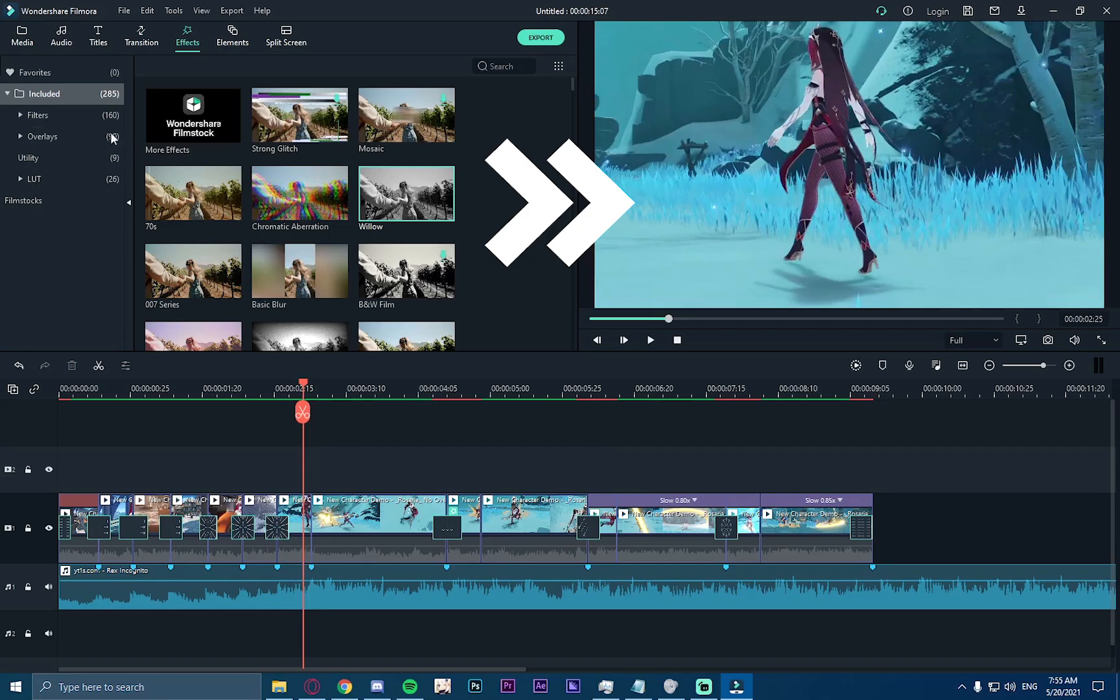
{"action": "left_click", "coordinate": [142, 35]}
{"action": "left_click", "coordinate": [46, 179]}
{"action": "left_click", "coordinate": [37, 200]}
{"action": "left_click", "coordinate": [407, 217]}
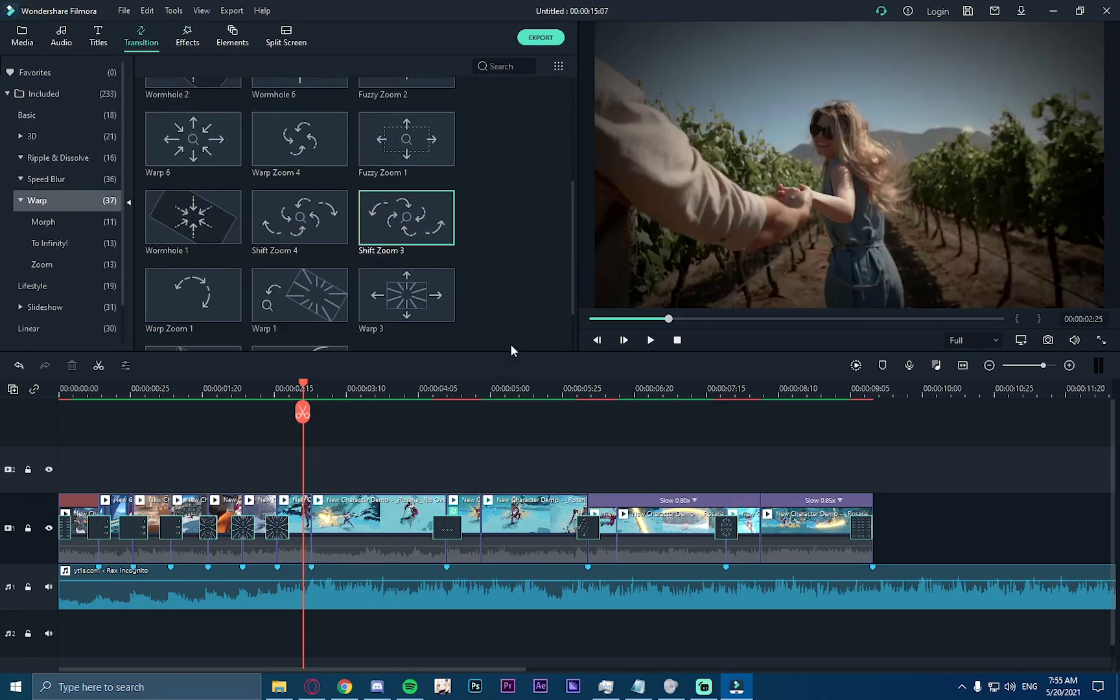
{"action": "left_click_drag", "start_coordinate": [573, 255], "coordinate": [567, 130]}
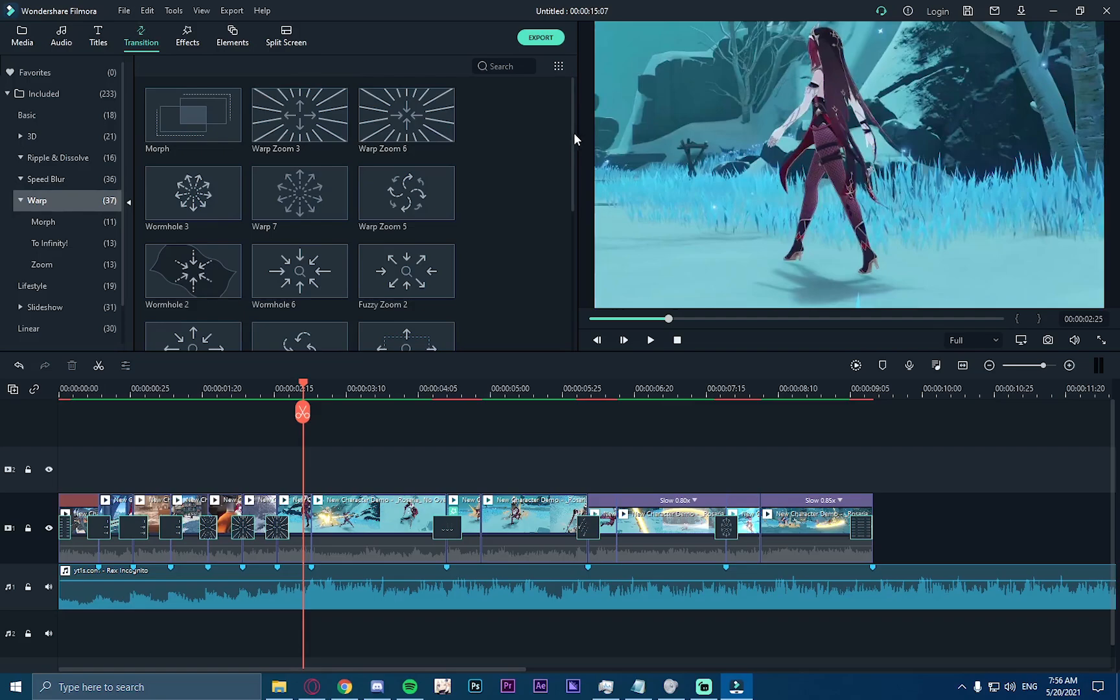
{"action": "left_click", "coordinate": [405, 122]}
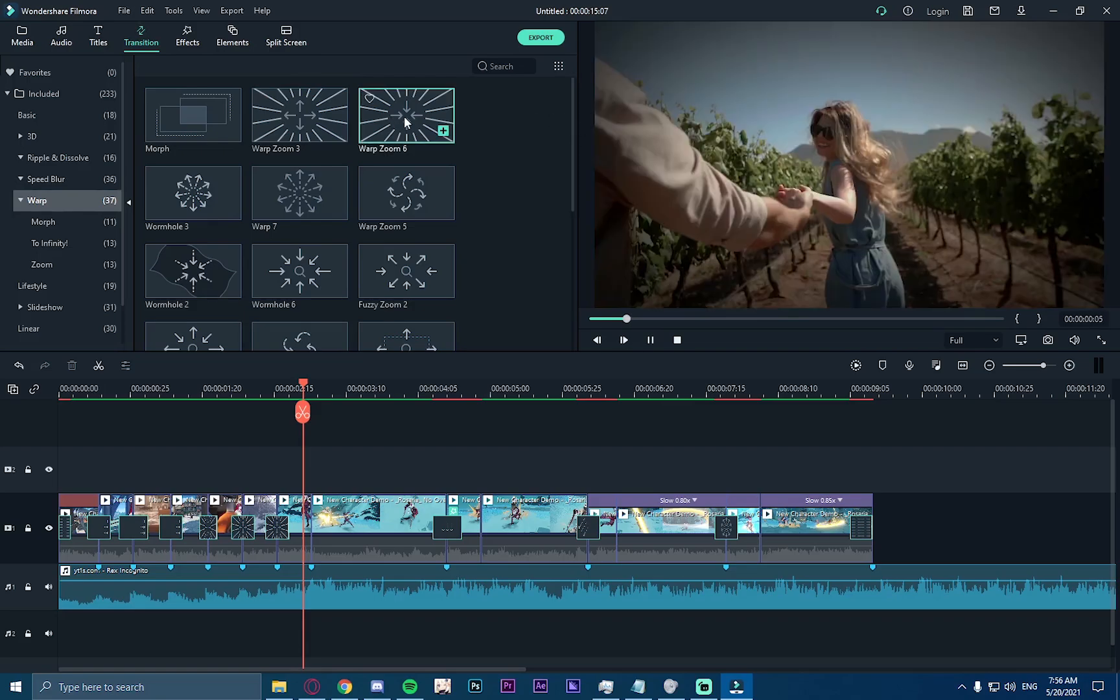
{"action": "left_click", "coordinate": [306, 126]}
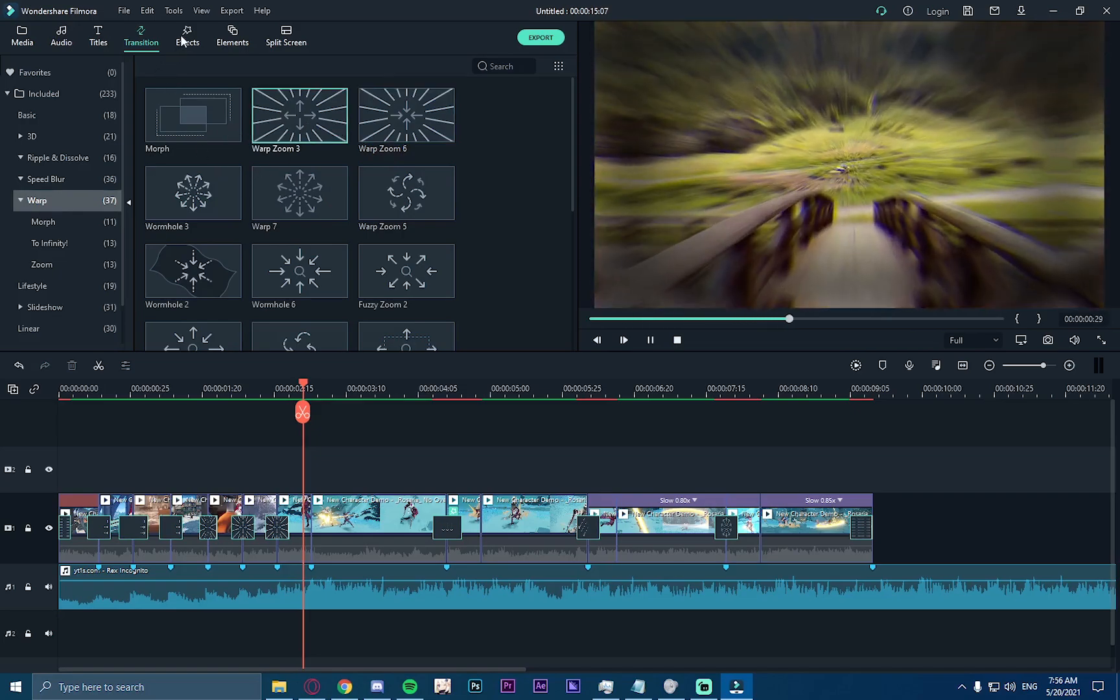
Step: Add the Shift Zoom 3 transition between the seventh and eighth clips and play the rendered edit from the start
{"action": "left_click", "coordinate": [187, 36]}
{"action": "left_click", "coordinate": [408, 217]}
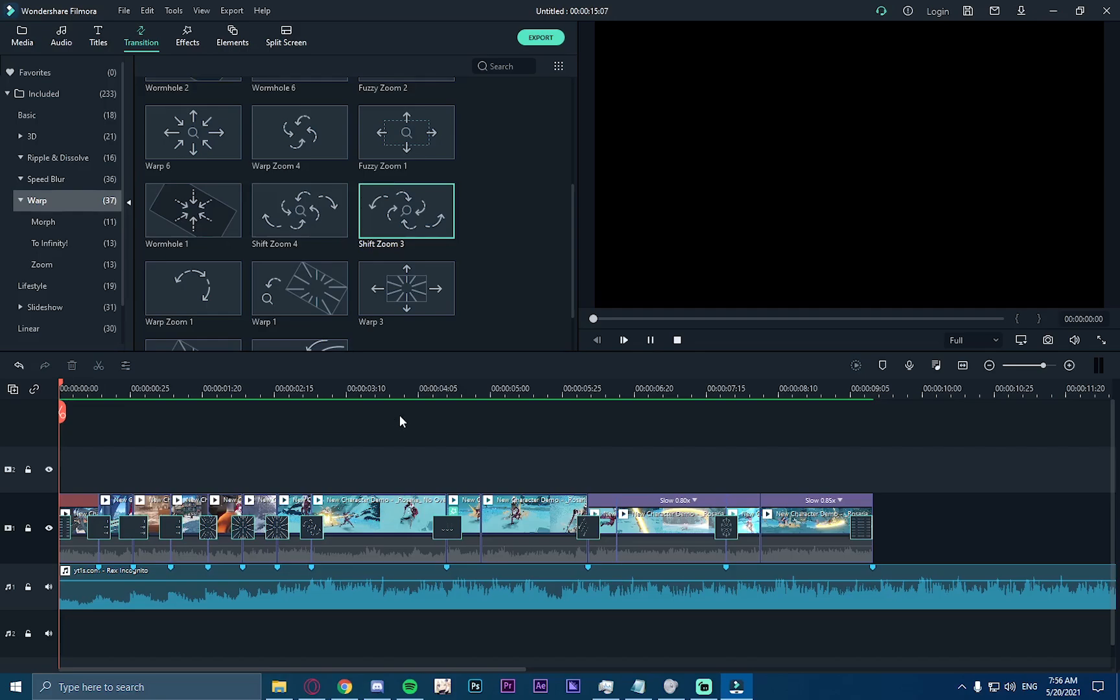
{"action": "key", "text": "space"}
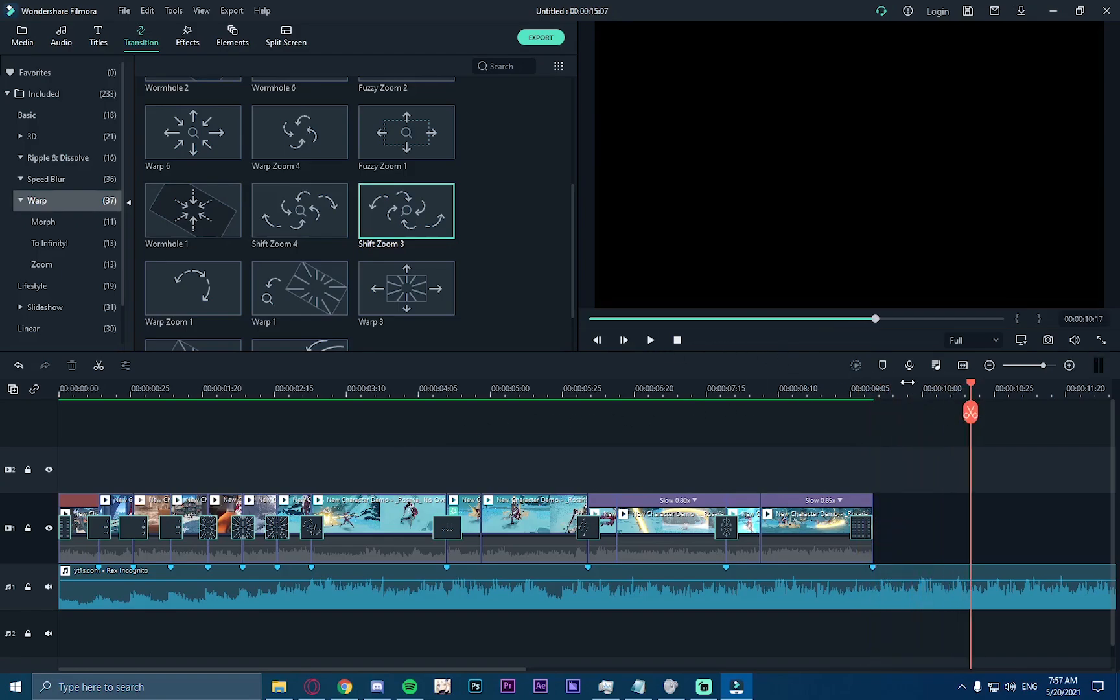
Step: Try lower Fade values for the Chromatic Aberration effect on the short clip at 00:00:04:19 and return the fade to full strength
{"action": "left_click_drag", "start_coordinate": [907, 387], "coordinate": [462, 448]}
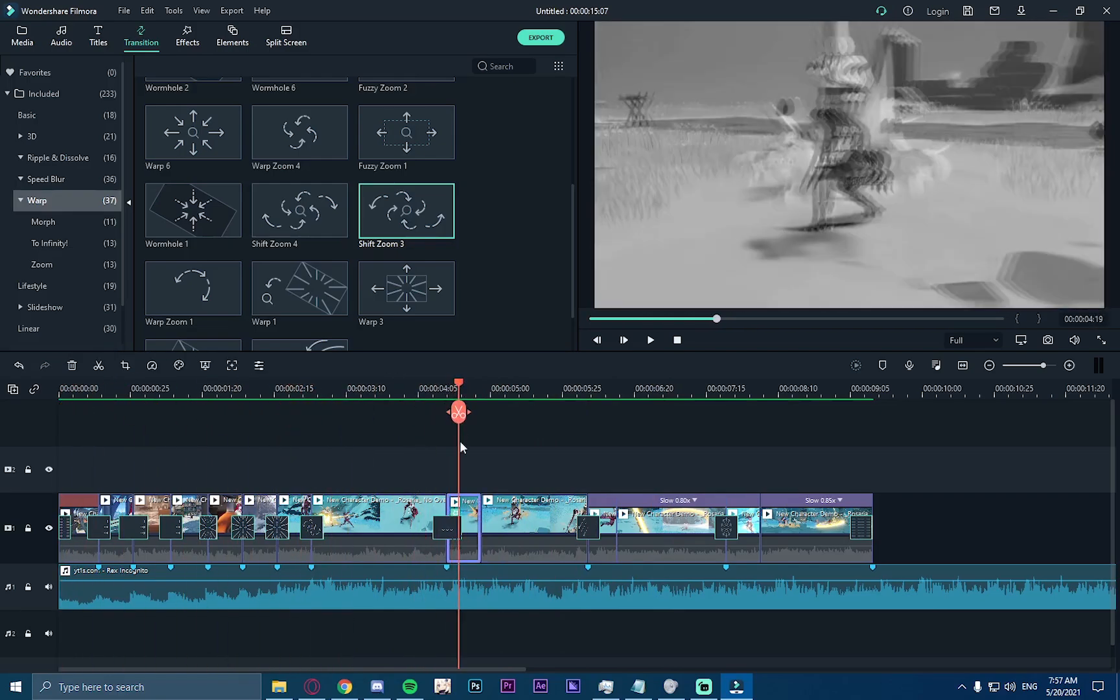
{"action": "right_click", "coordinate": [472, 510]}
{"action": "left_click", "coordinate": [569, 20]}
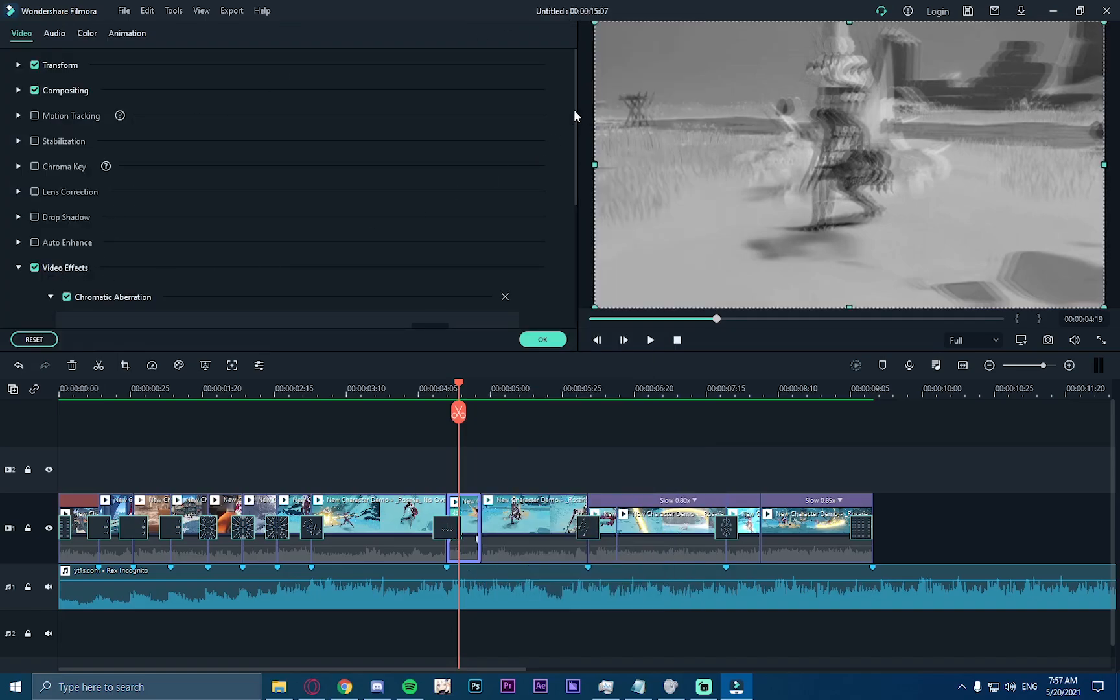
{"action": "left_click_drag", "start_coordinate": [578, 116], "coordinate": [578, 208]}
{"action": "left_click", "coordinate": [50, 244]}
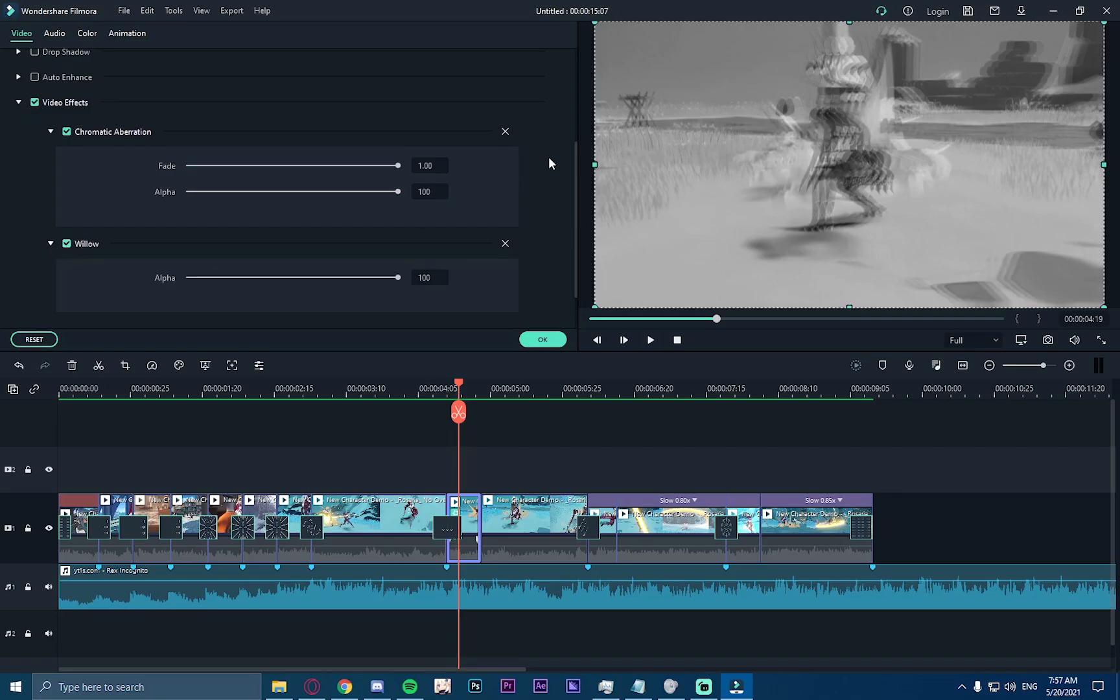
{"action": "scroll", "coordinate": [574, 158], "scroll_direction": "down", "scroll_amount": 1}
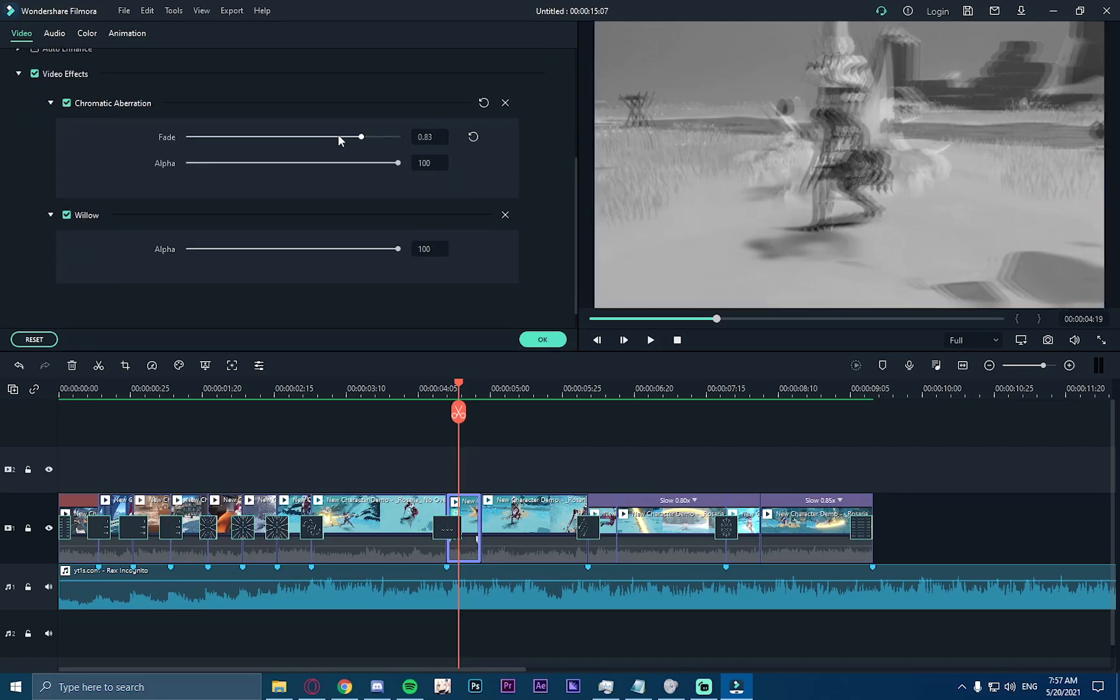
{"action": "left_click_drag", "start_coordinate": [339, 140], "coordinate": [280, 141]}
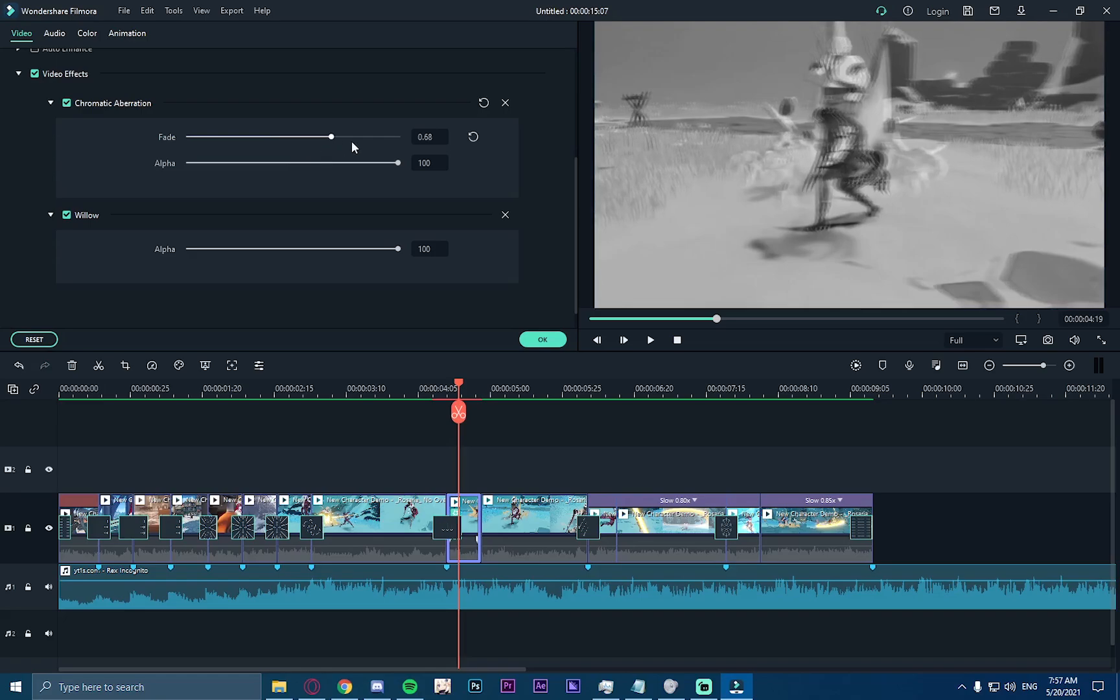
{"action": "left_click_drag", "start_coordinate": [351, 142], "coordinate": [453, 143]}
Step: Trim the music track to the end of the last video clip
{"action": "left_click", "coordinate": [407, 387]}
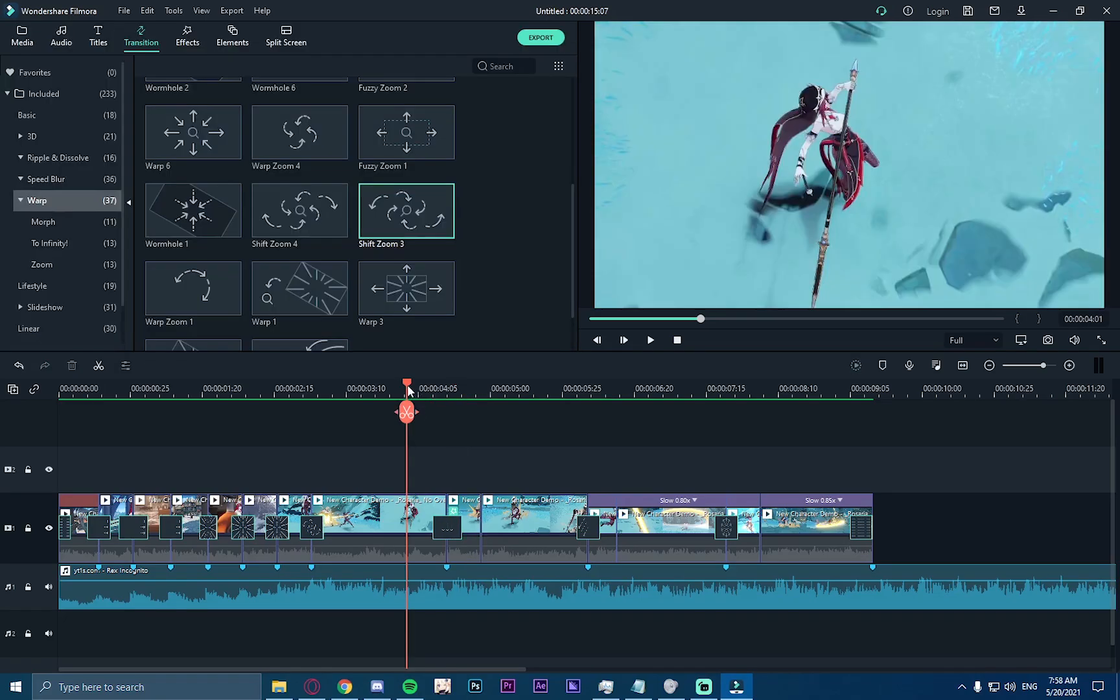
{"action": "left_click_drag", "start_coordinate": [408, 389], "coordinate": [875, 410]}
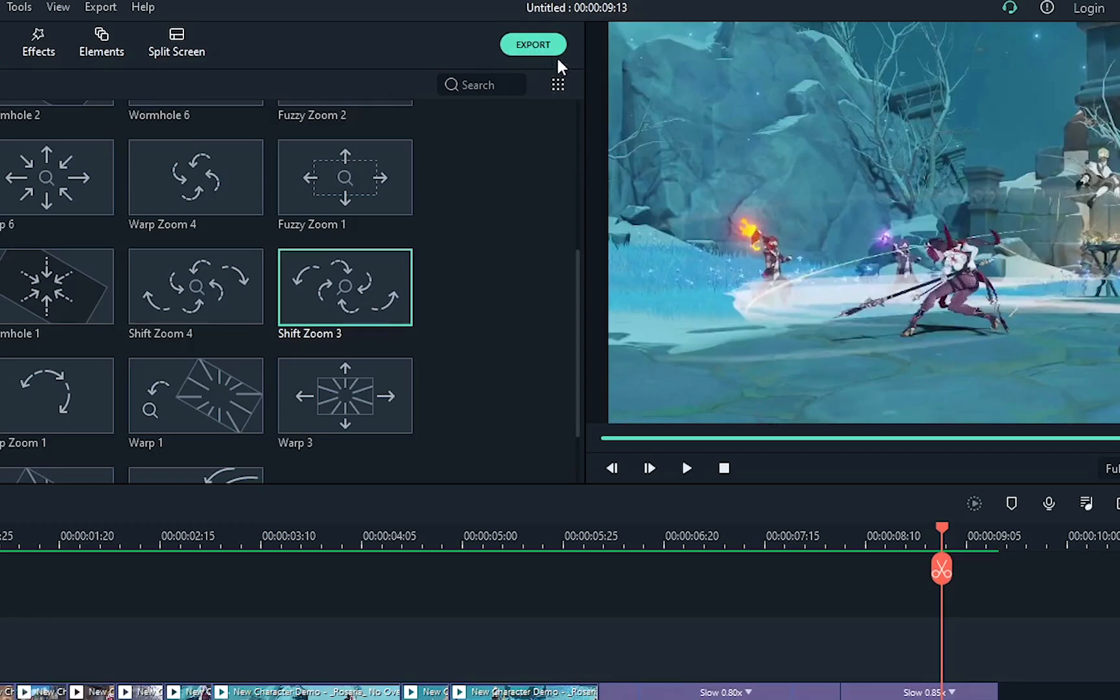
Step: Start a local MP4 export of the project and name the file Rosaria Edit
{"action": "left_click", "coordinate": [536, 44]}
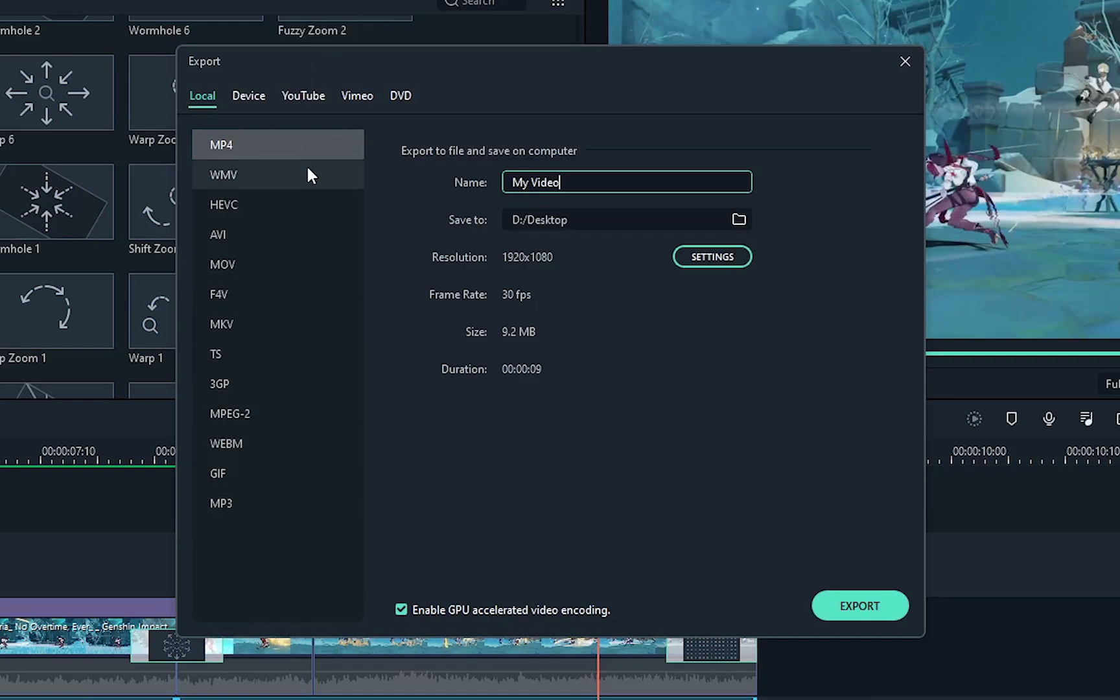
{"action": "triple_click", "coordinate": [532, 184]}
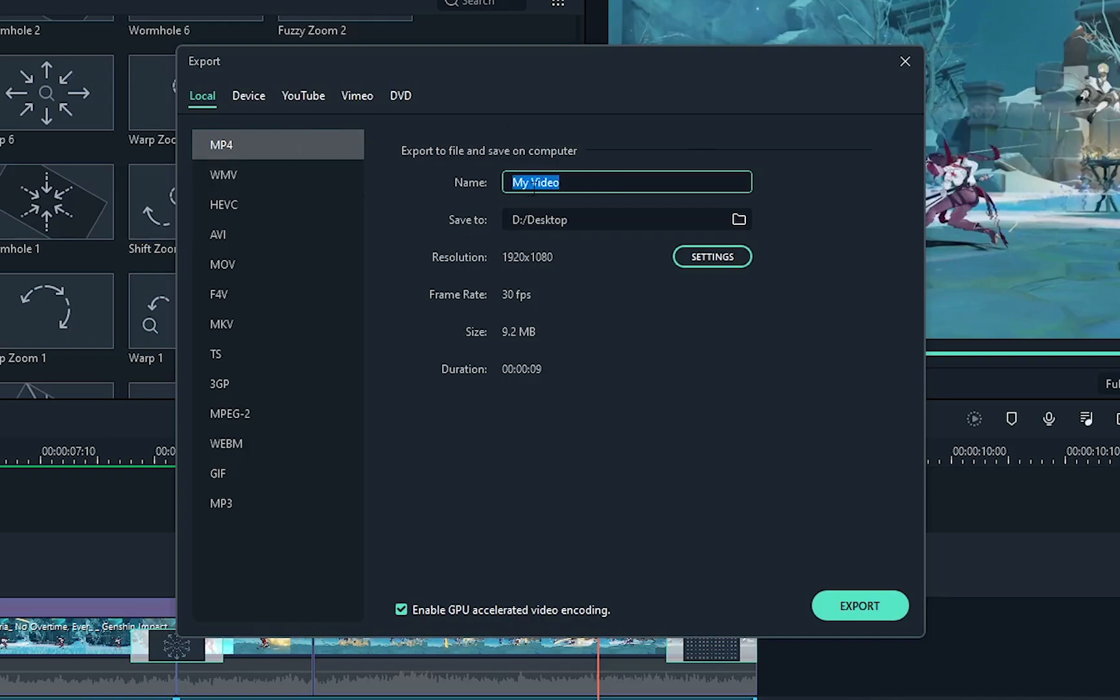
{"action": "type", "text": "Rosaria Edit"}
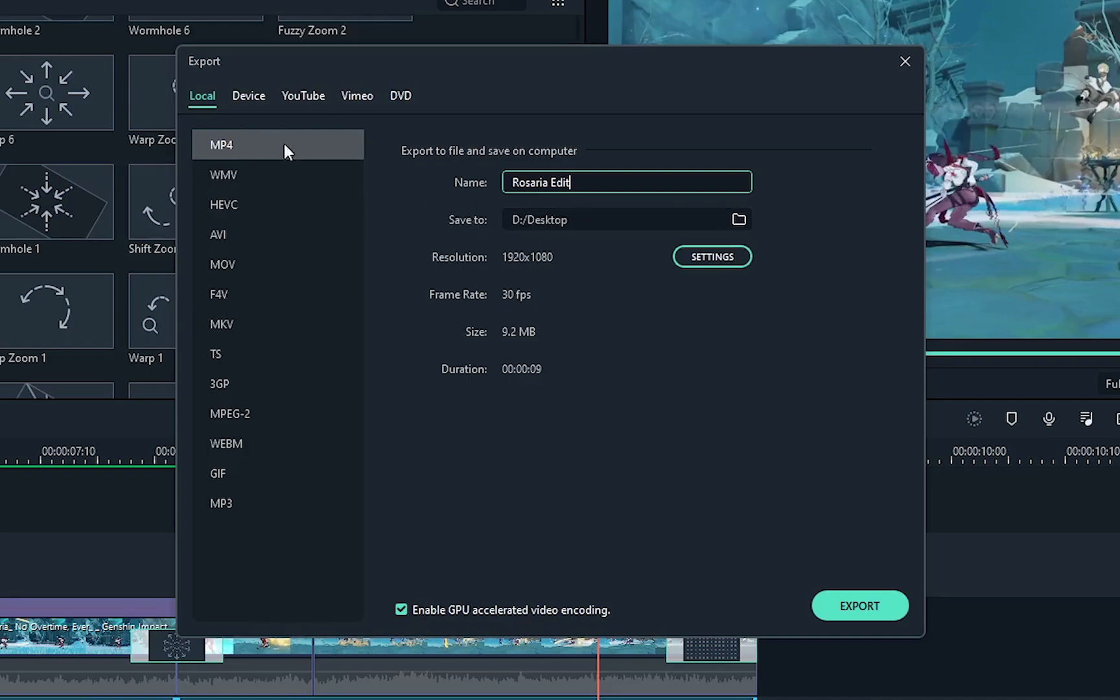
Step: Compare the Good, Better and Best export quality presets and apply Best to the MP4 output
{"action": "left_click", "coordinate": [729, 260]}
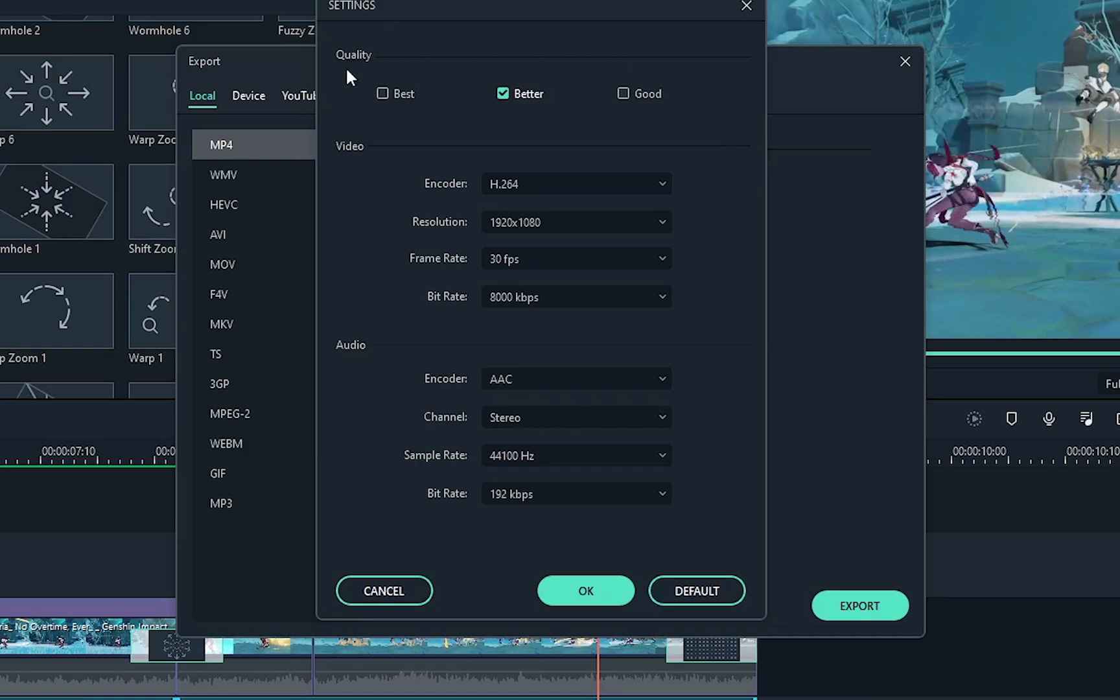
{"action": "left_click", "coordinate": [623, 94]}
{"action": "left_click", "coordinate": [502, 92]}
{"action": "left_click", "coordinate": [383, 94]}
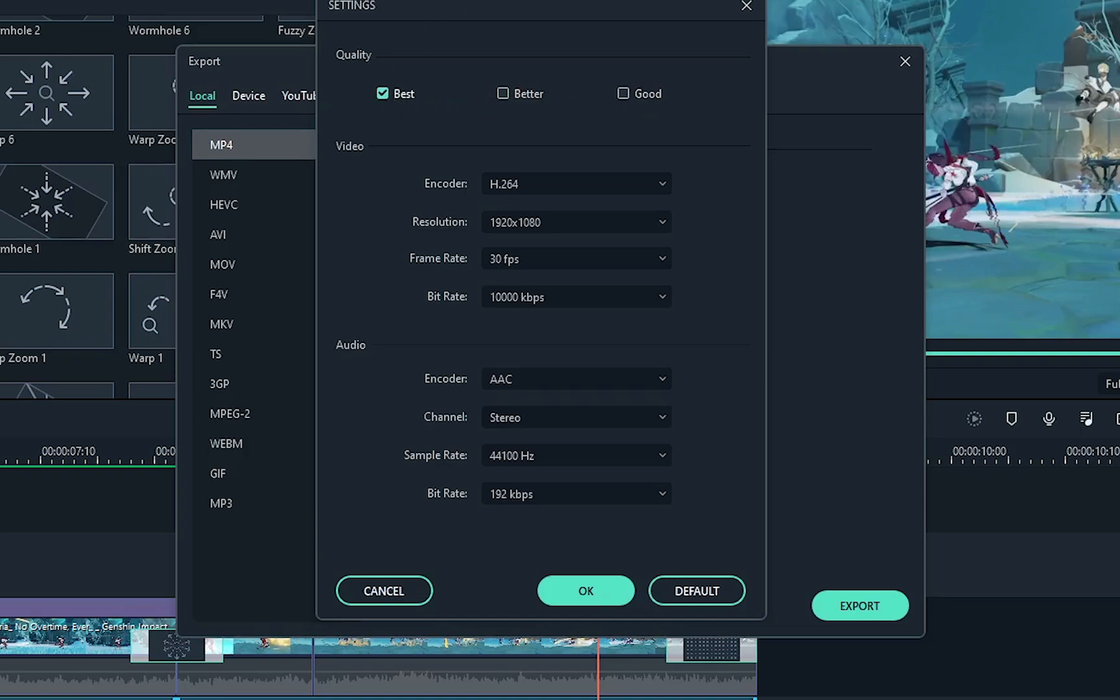
{"action": "left_click", "coordinate": [503, 94]}
{"action": "left_click", "coordinate": [622, 94]}
{"action": "left_click", "coordinate": [501, 92]}
{"action": "left_click", "coordinate": [387, 93]}
{"action": "left_click", "coordinate": [526, 94]}
{"action": "left_click", "coordinate": [503, 94]}
{"action": "left_click", "coordinate": [383, 92]}
{"action": "left_click", "coordinate": [586, 590]}
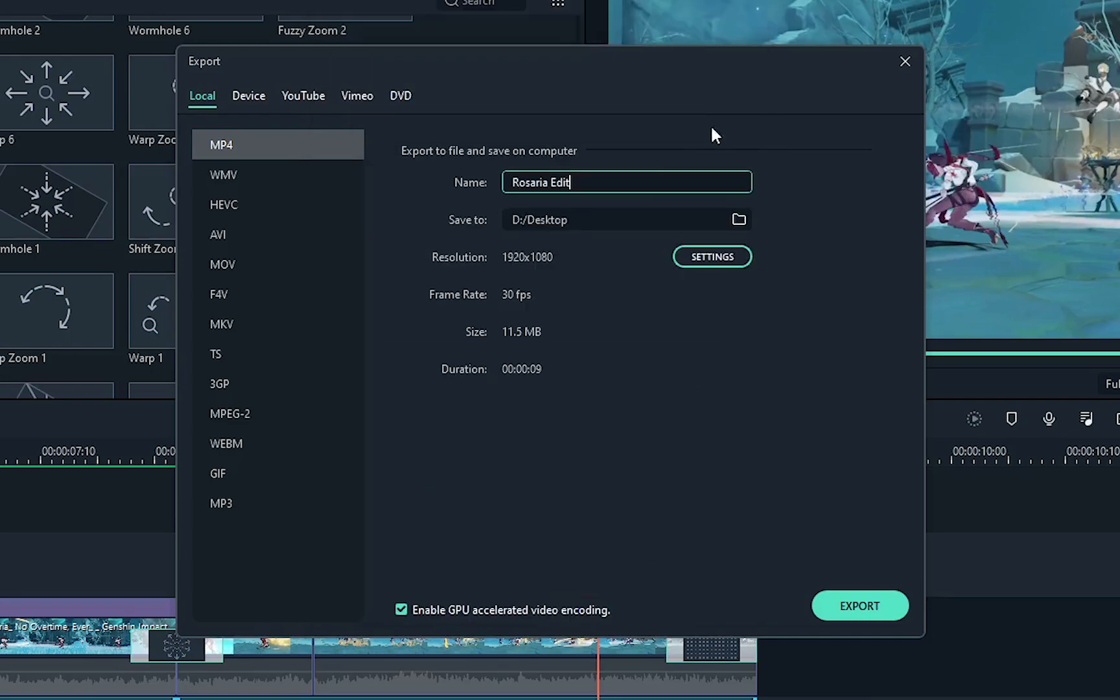
Step: Export the video and play the finished Rosaria Edit file in the media player
{"action": "left_click", "coordinate": [854, 604]}
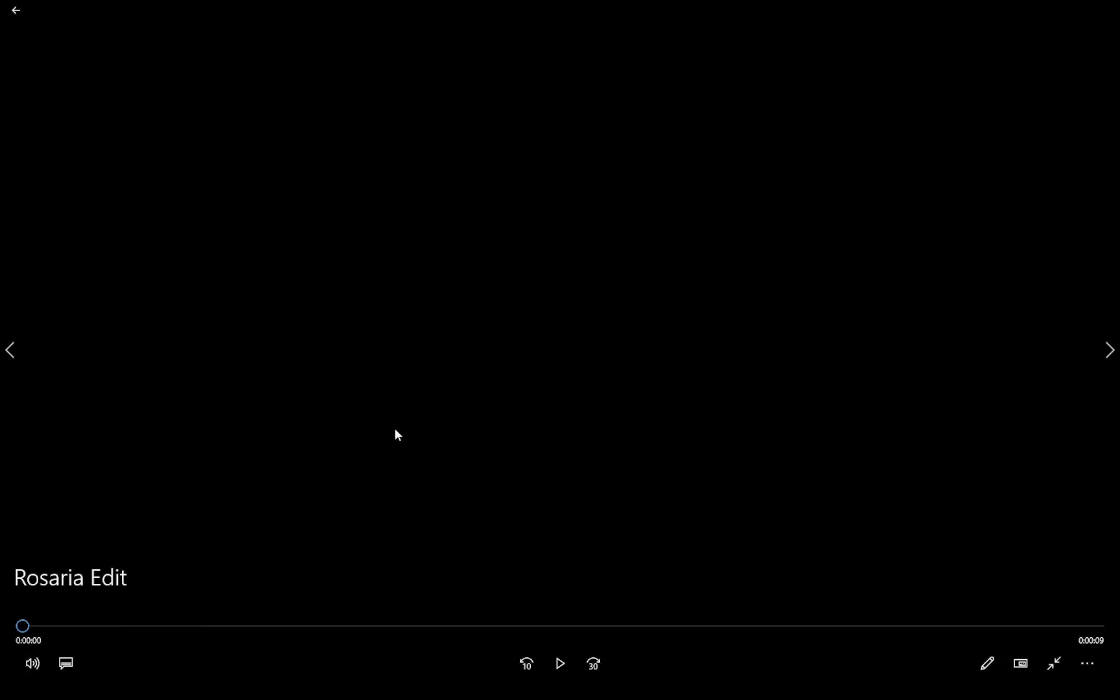
{"action": "left_click", "coordinate": [560, 663]}
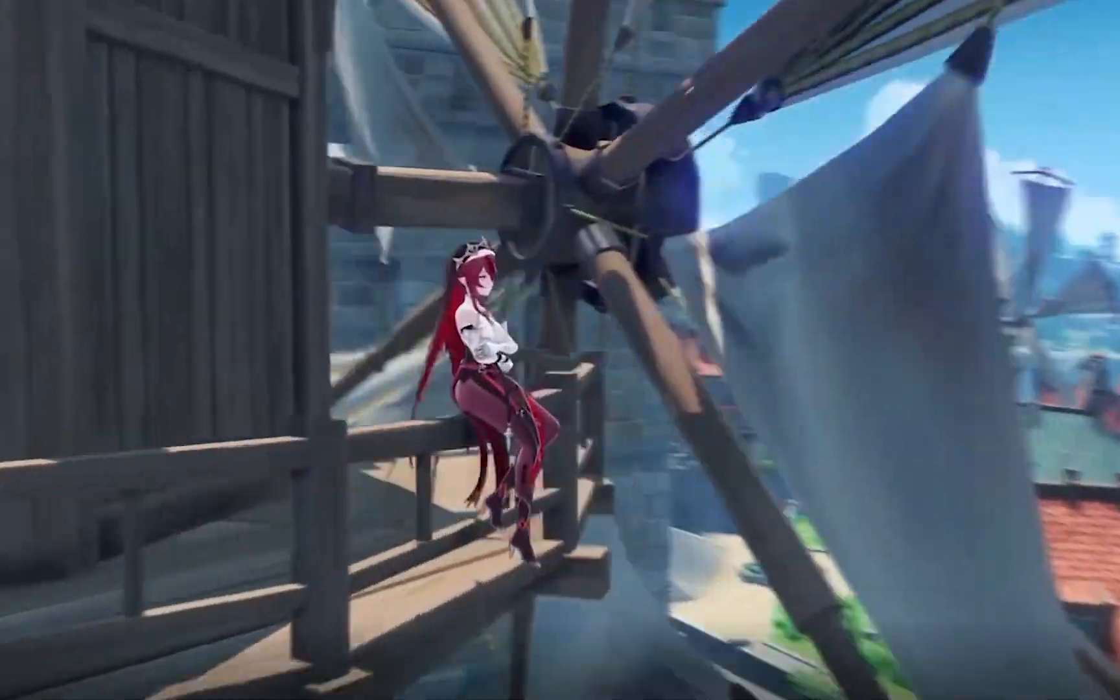